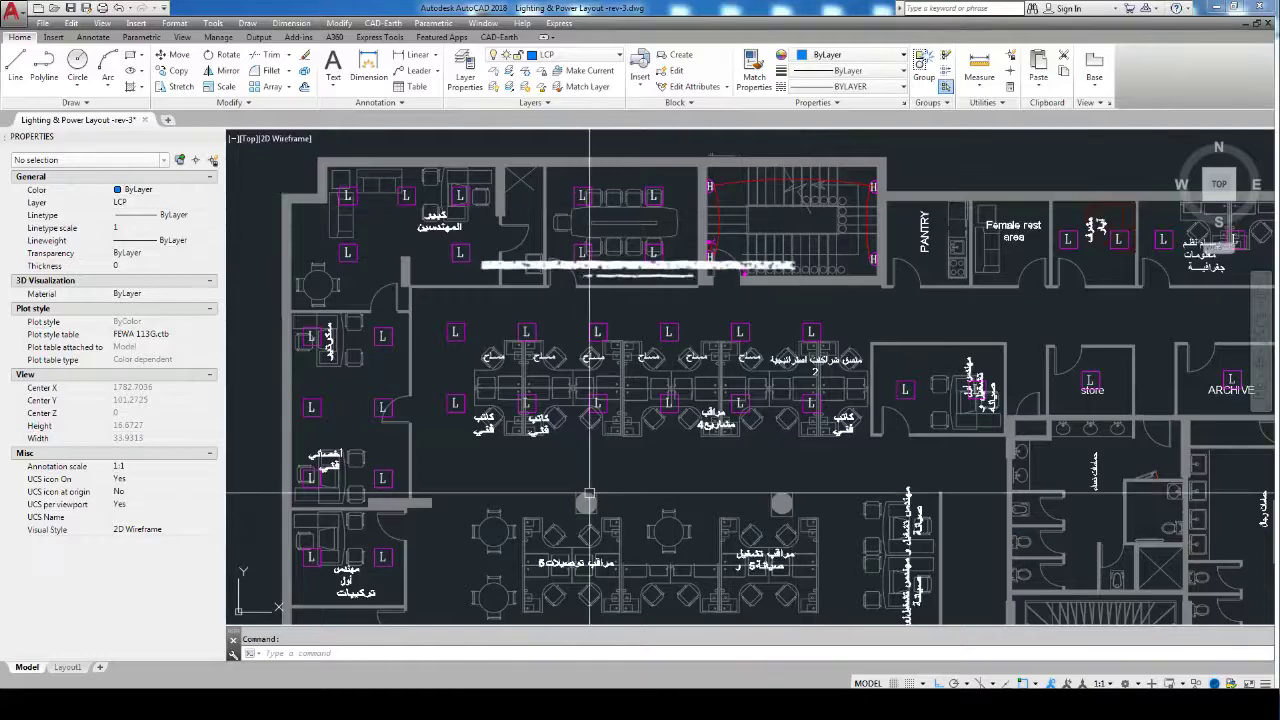
Zoom in and out over the upper offices to inspect the placed L fixtures.
middle_drag(590, 493, 591, 410)
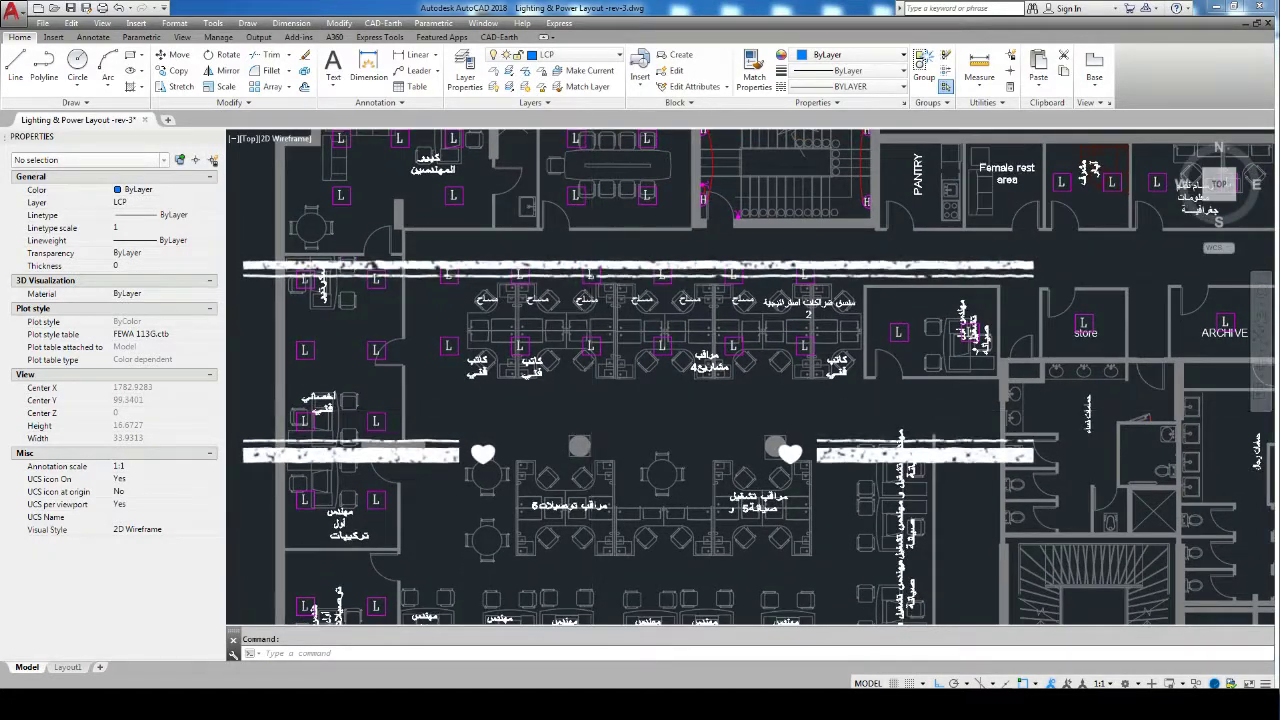
scroll(576, 366, down, 2)
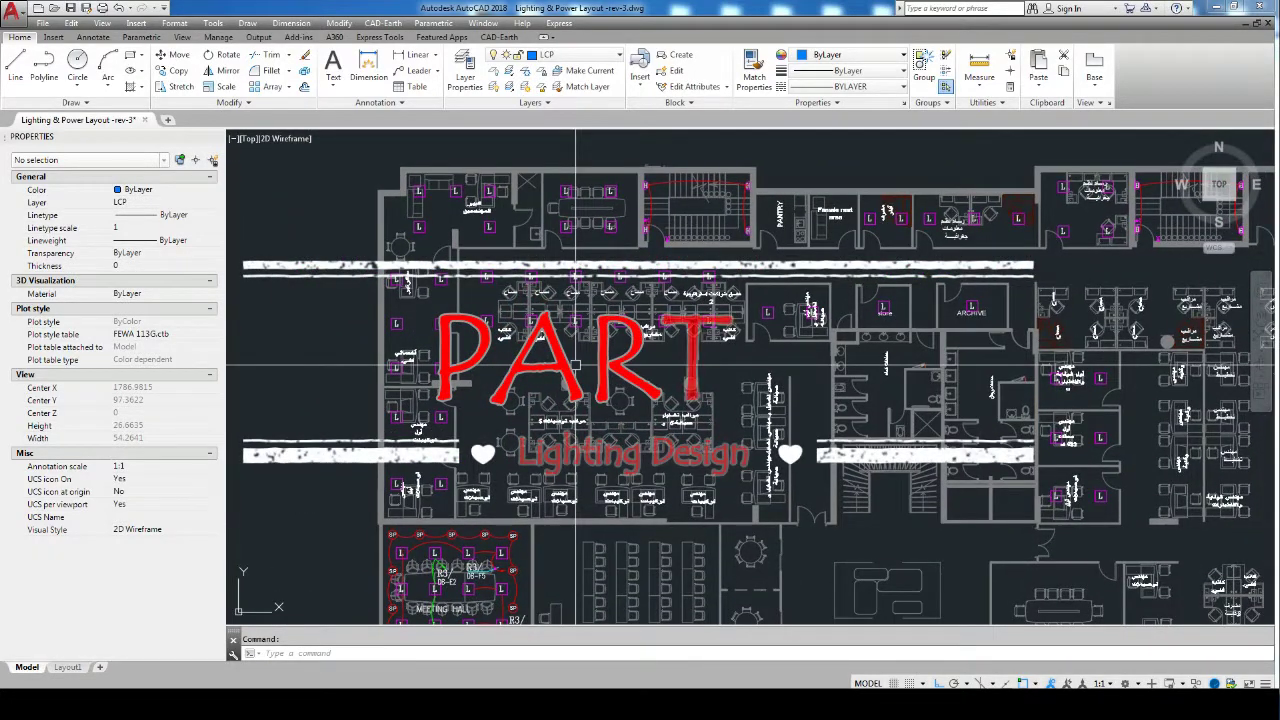
middle_drag(595, 429, 575, 415)
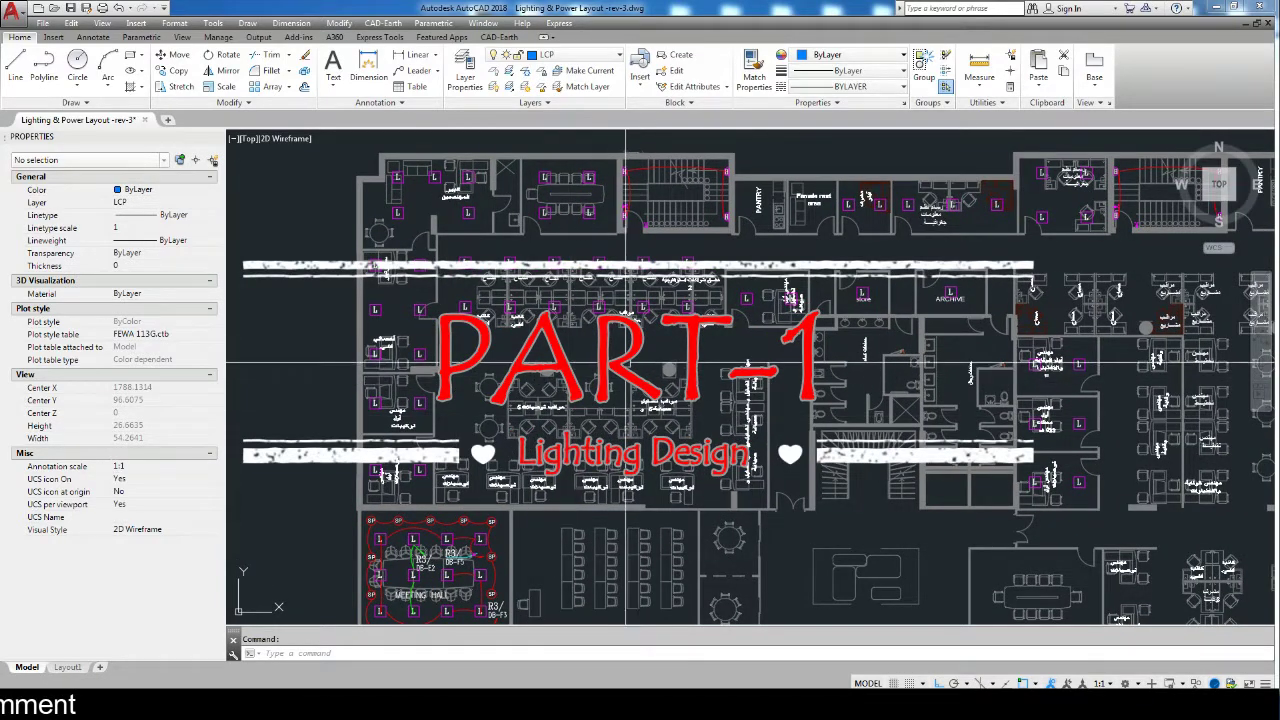
mouse_move(612, 361)
middle_down()
mouse_move(607, 385)
mouse_move(571, 407)
middle_up()
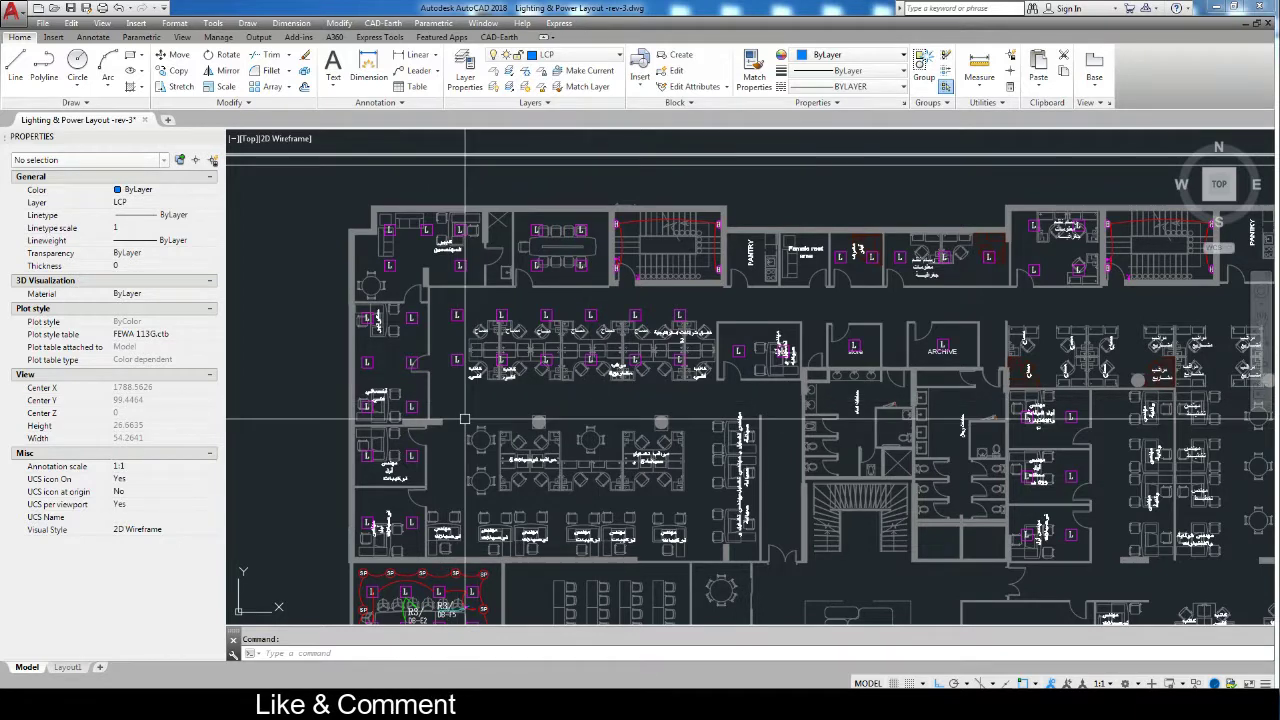
scroll(497, 389, down, 2)
scroll(500, 380, down, 2)
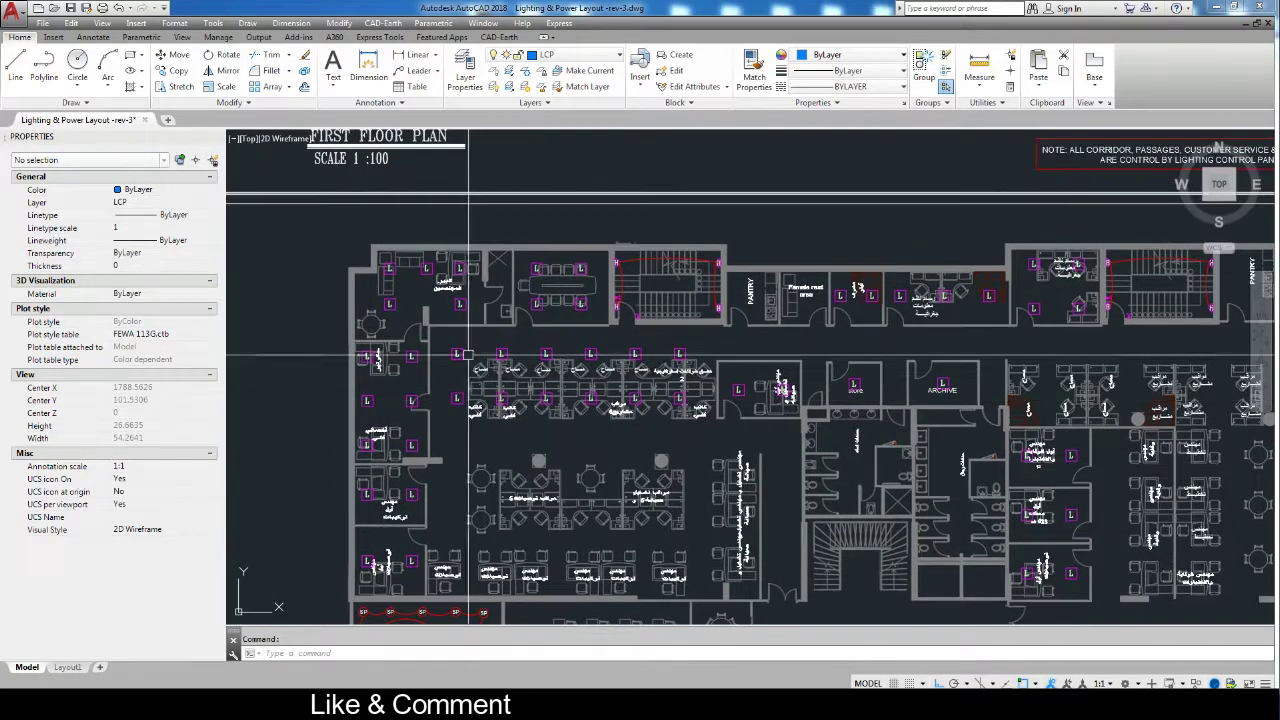
scroll(508, 365, up, 5)
scroll(530, 362, down, 4)
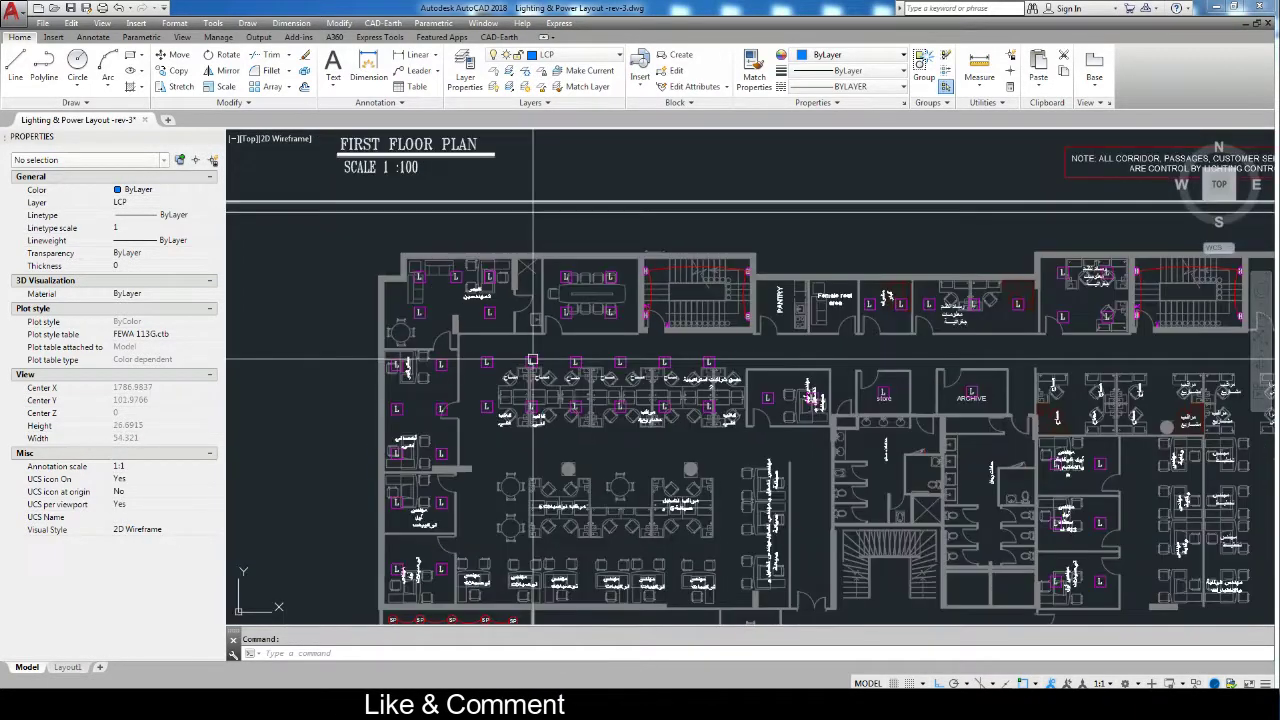
scroll(479, 372, up, 6)
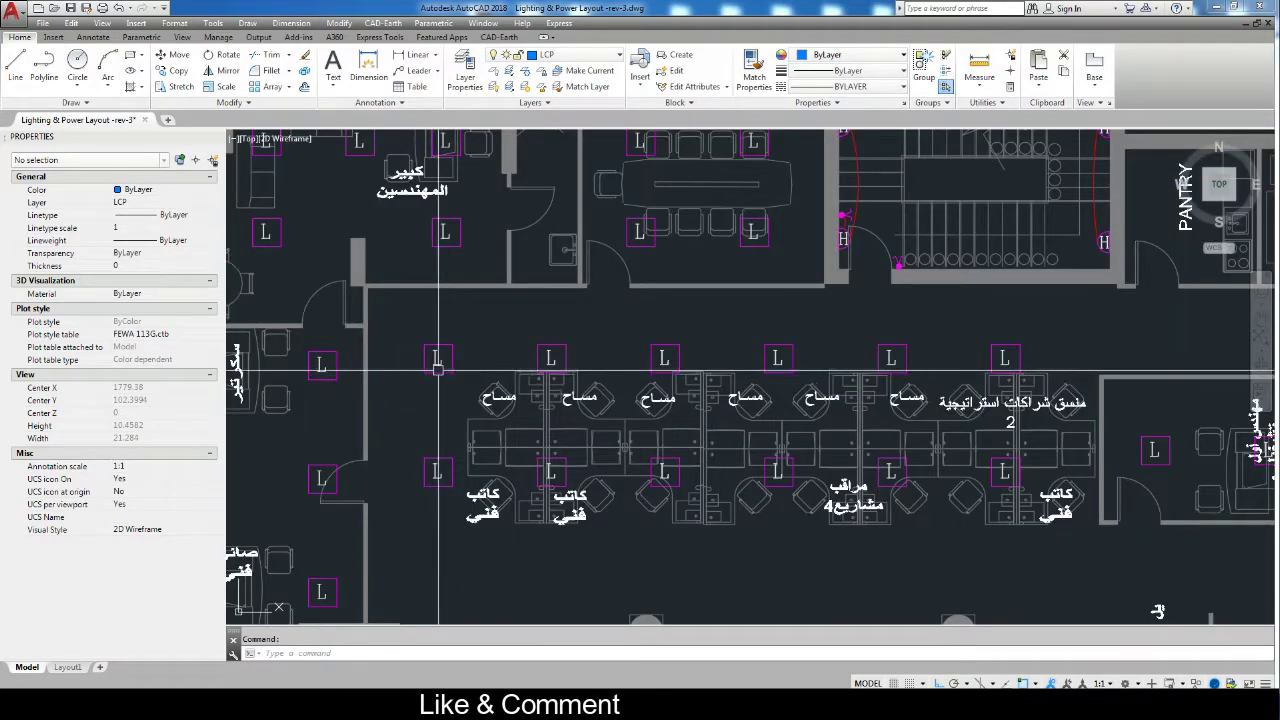
scroll(635, 378, down, 2)
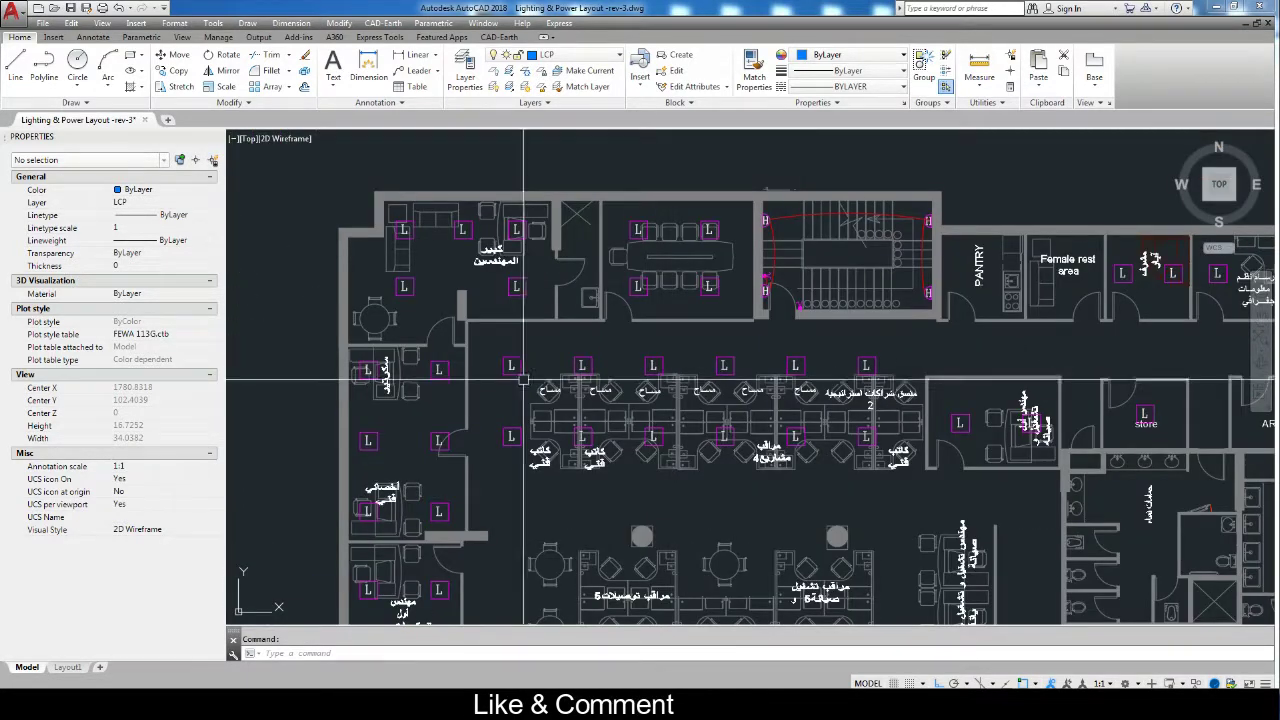
scroll(512, 366, up, 2)
scroll(512, 366, up, 2)
scroll(512, 368, down, 2)
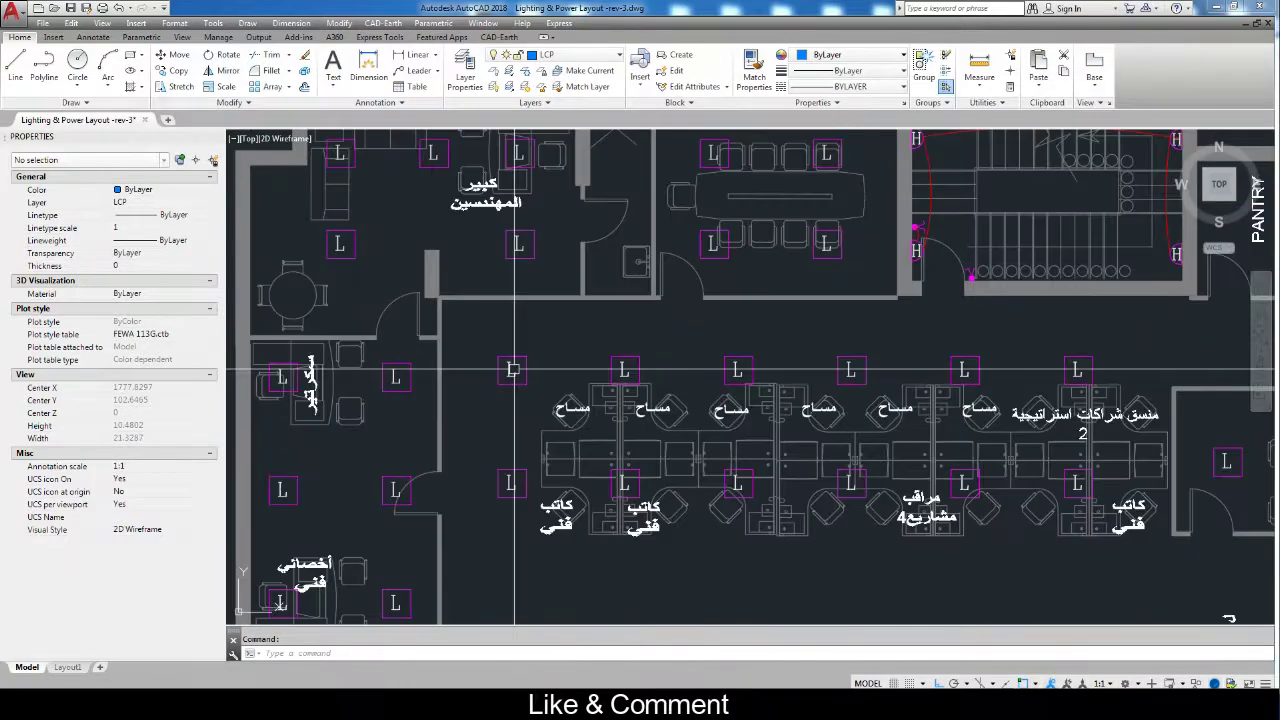
scroll(512, 370, up, 2)
scroll(505, 383, down, 2)
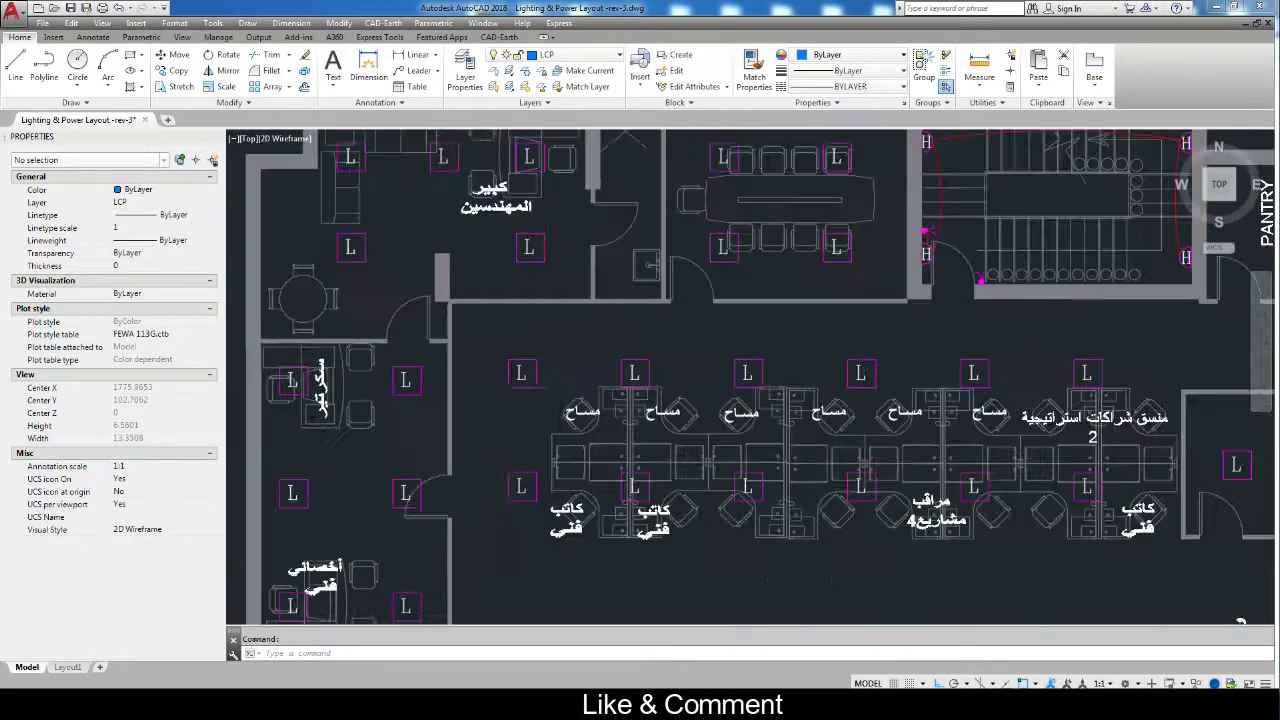
scroll(549, 378, down, 2)
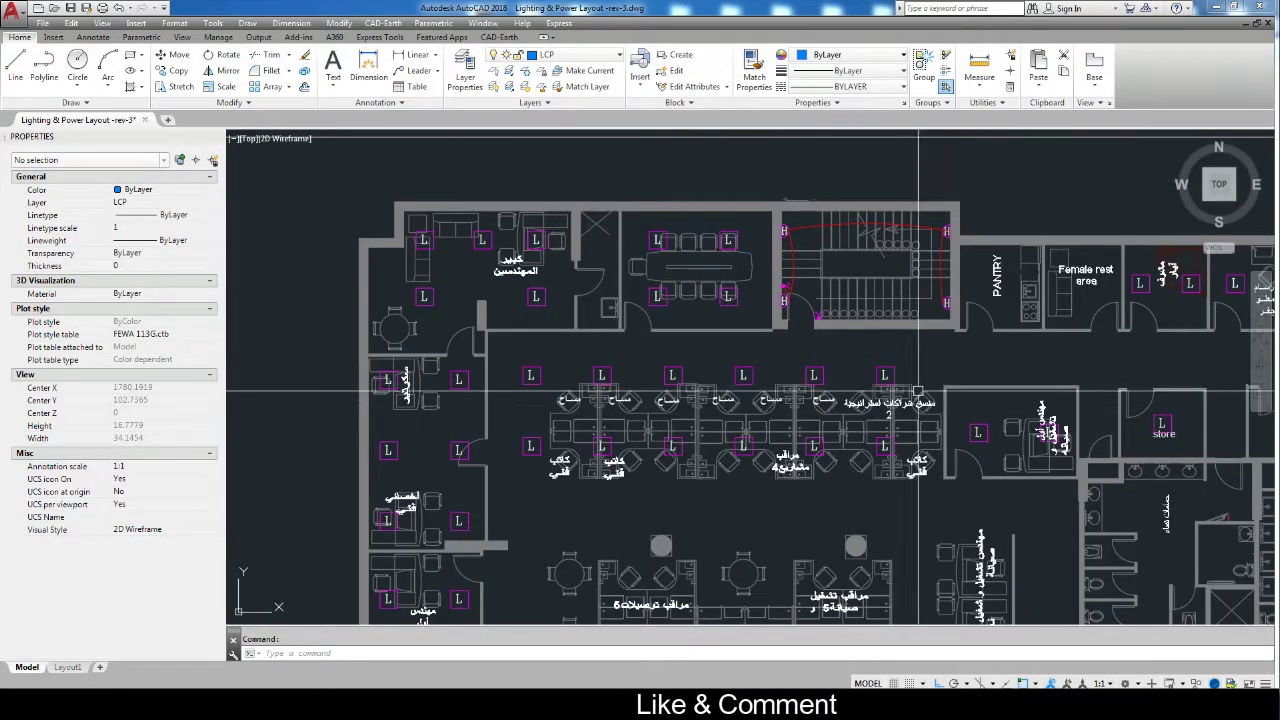
scroll(913, 402, up, 2)
scroll(913, 402, up, 1)
scroll(1000, 405, down, 1)
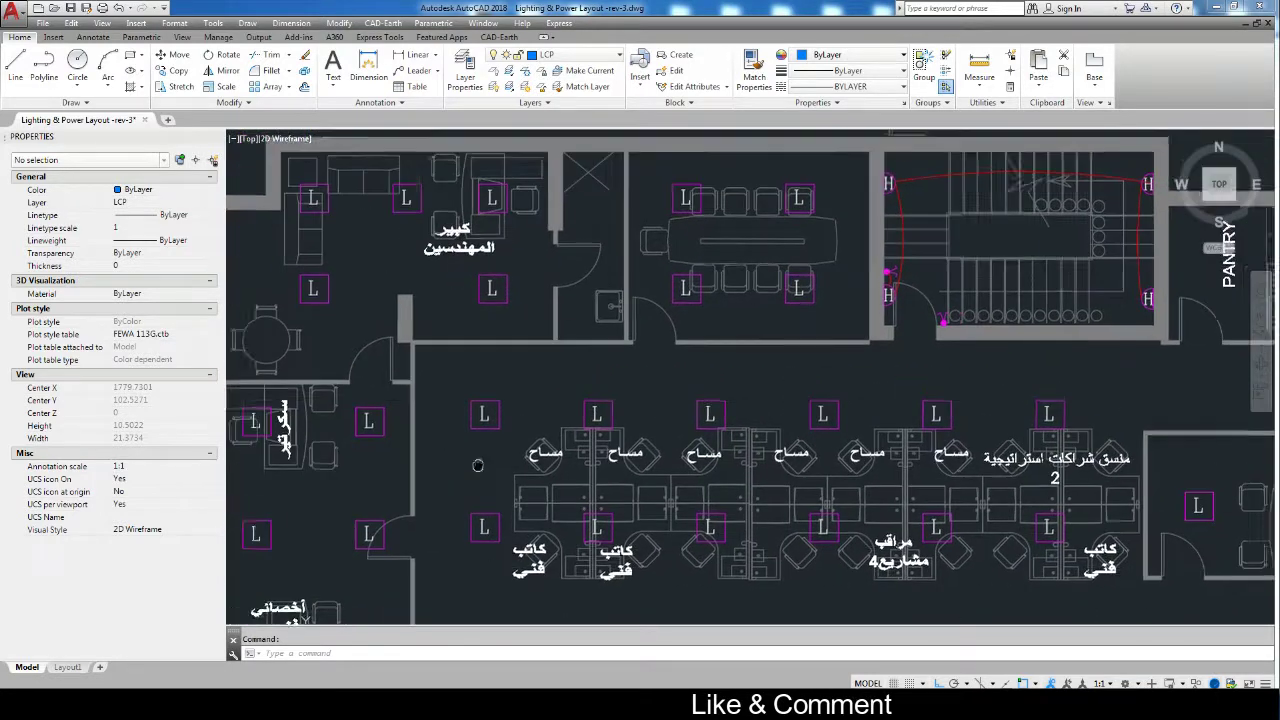
scroll(425, 401, up, 3)
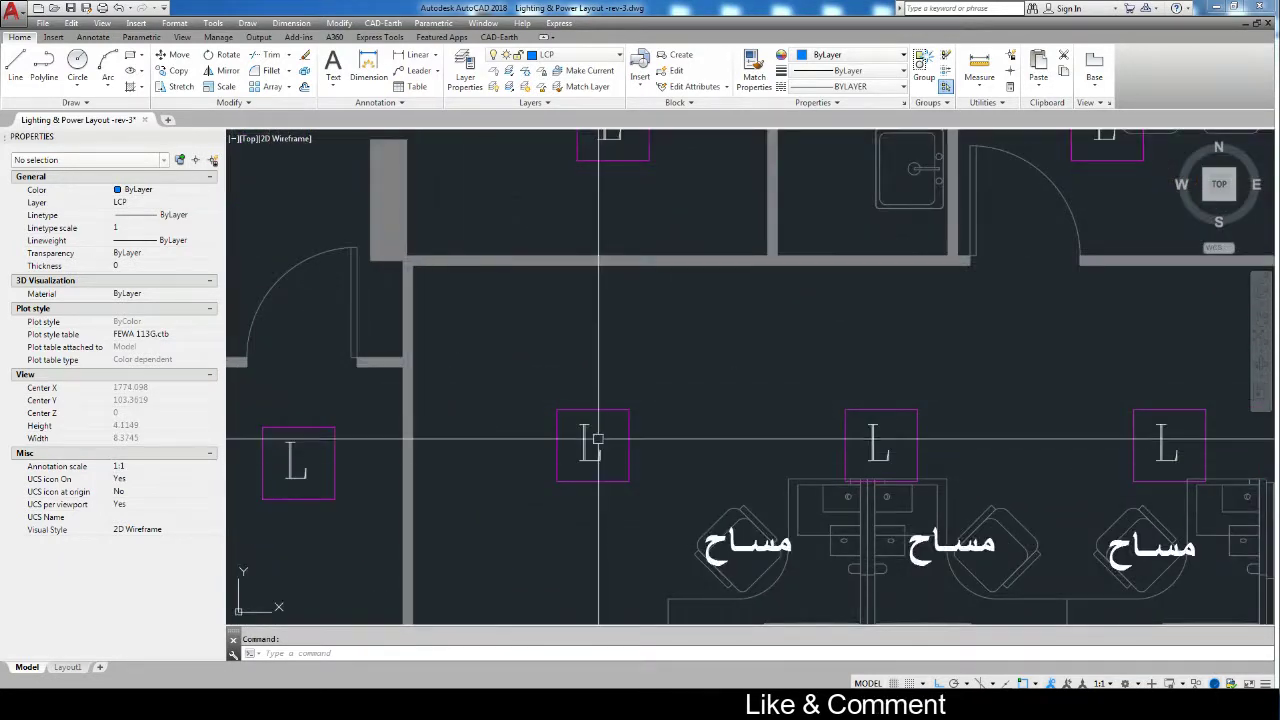
scroll(588, 424, down, 2)
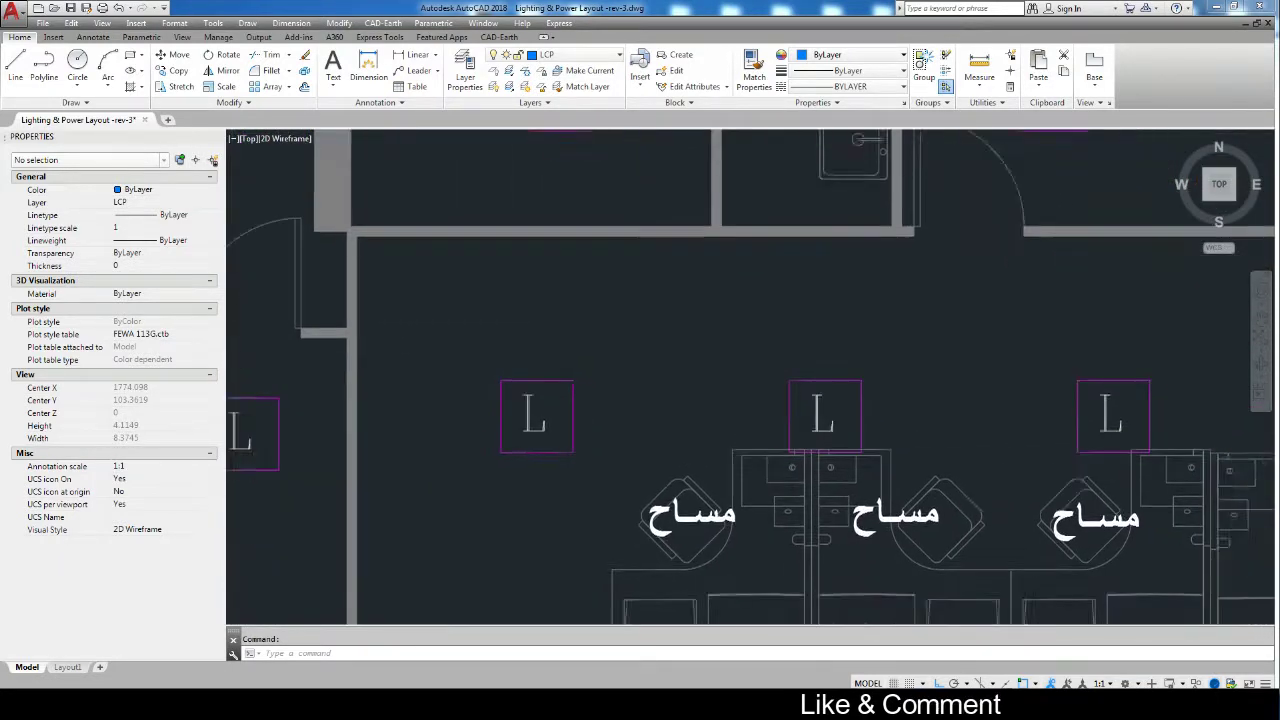
scroll(538, 328, down, 3)
Pan down and zoom out until the whole 1:100 plan and title block show.
middle_drag(635, 505, 633, 421)
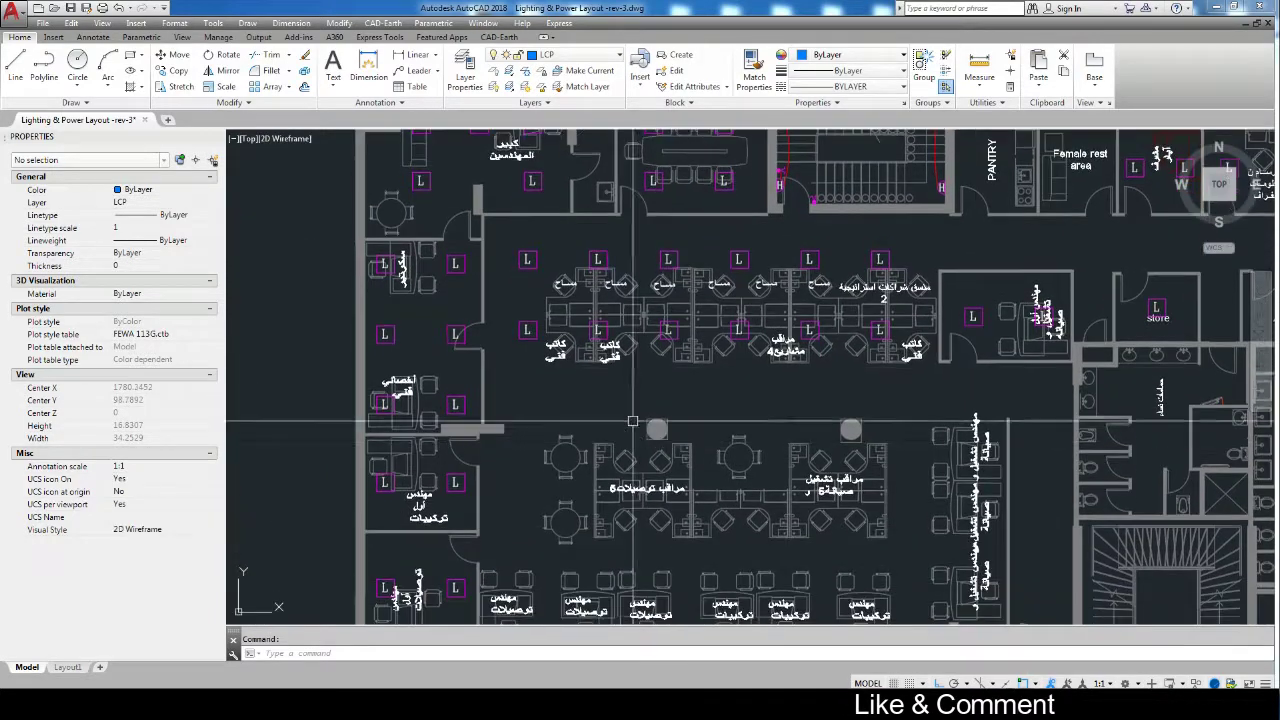
scroll(575, 340, up, 3)
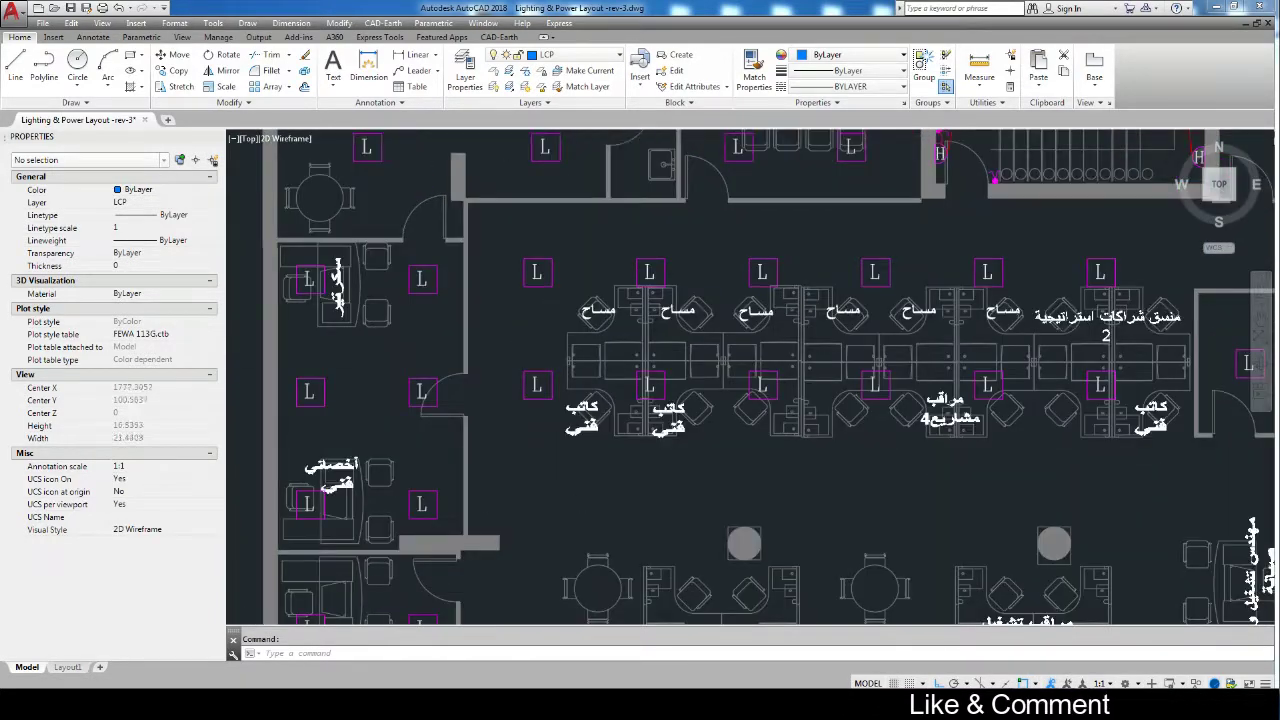
scroll(560, 320, up, 2)
scroll(515, 300, down, 6)
scroll(507, 297, down, 1)
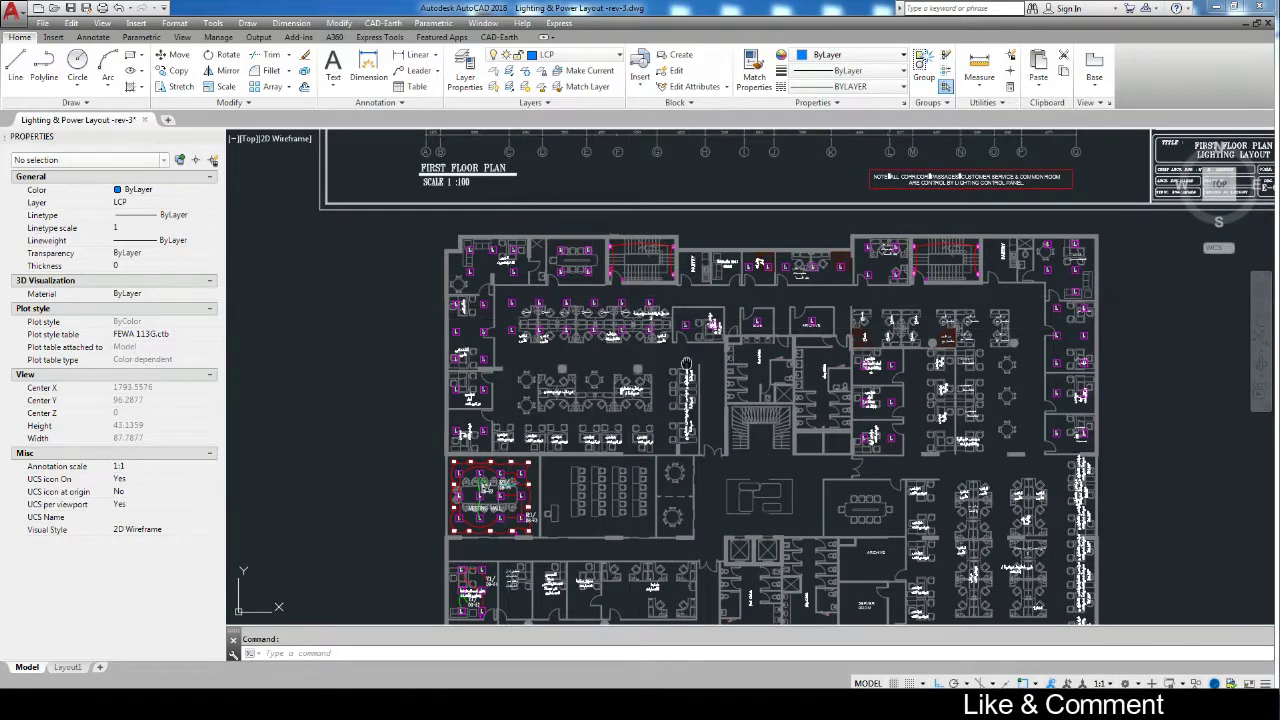
mouse_move(687, 362)
middle_down()
mouse_move(657, 275)
mouse_move(620, 260)
middle_up()
scroll(673, 337, down, 2)
key(Return)
drag(628, 297, 633, 281)
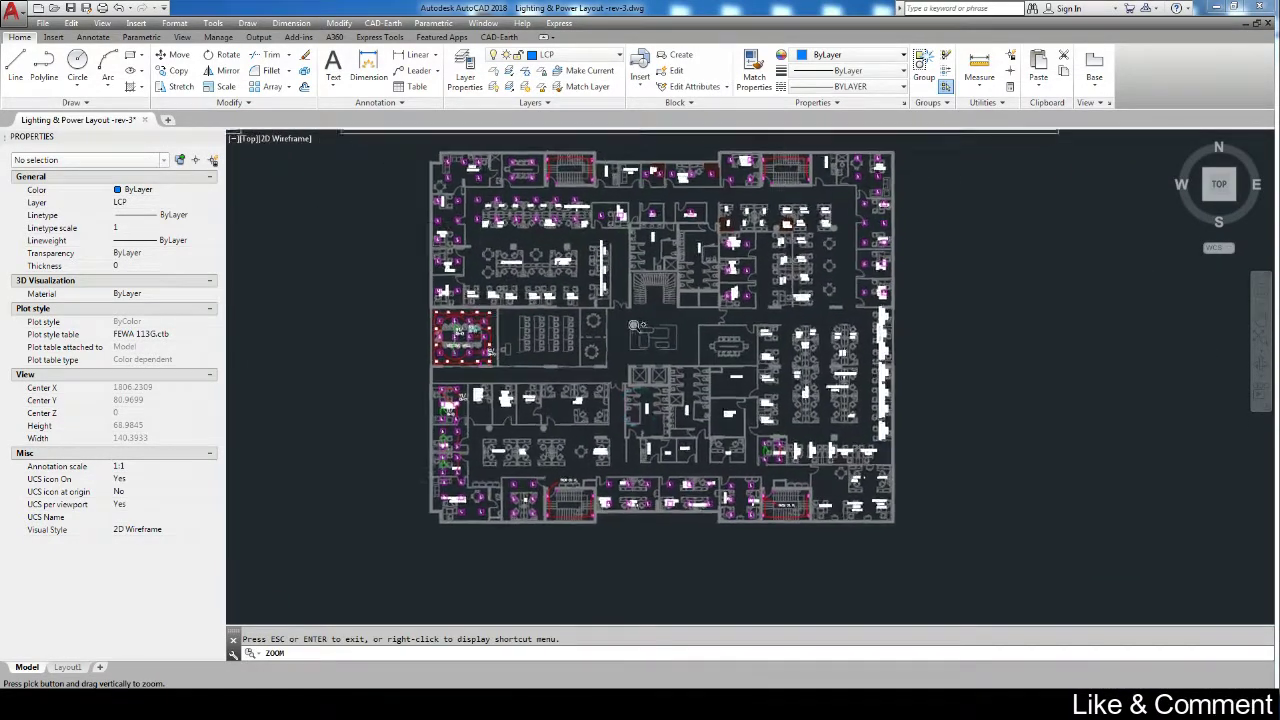
middle_drag(633, 281, 626, 313)
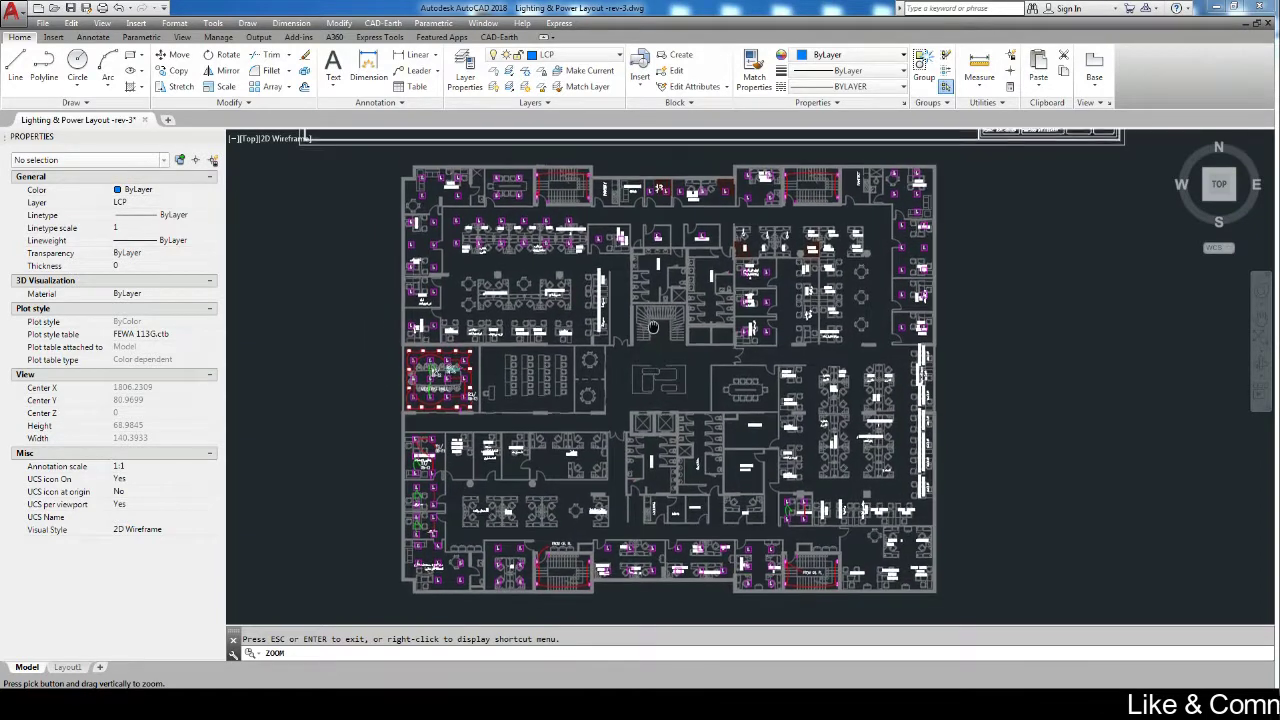
key(Escape)
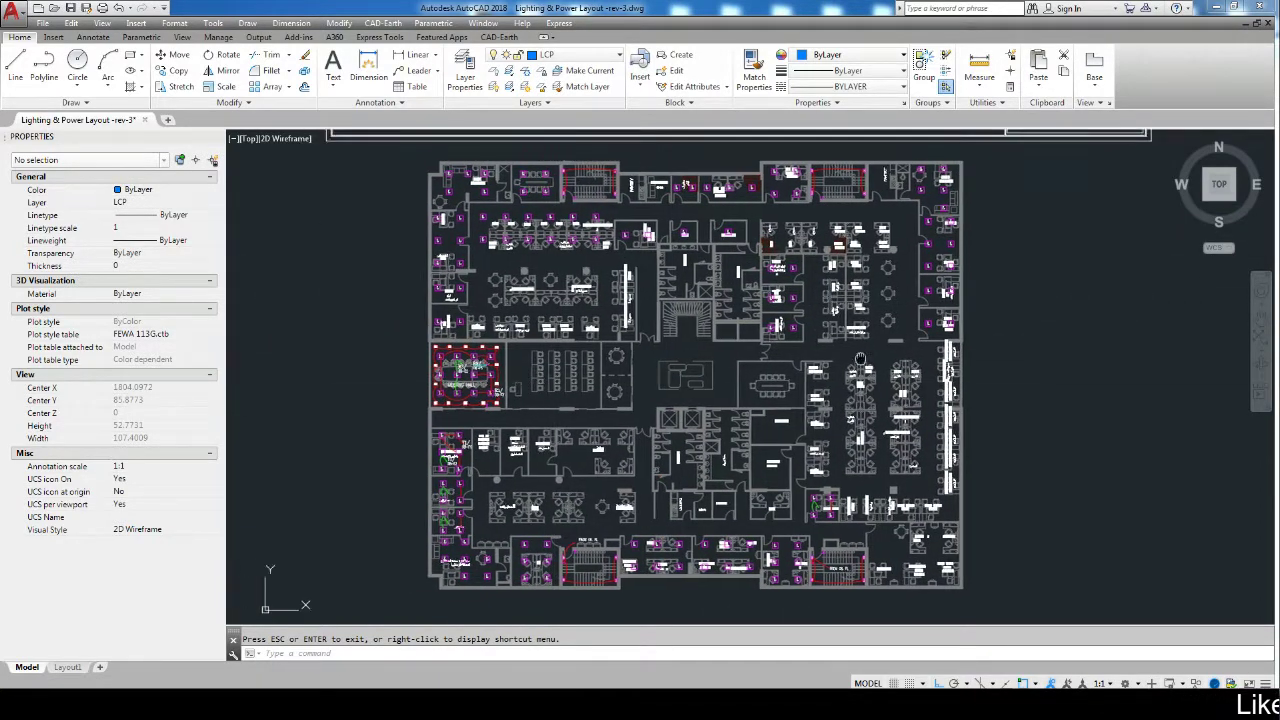
drag(487, 390, 578, 395)
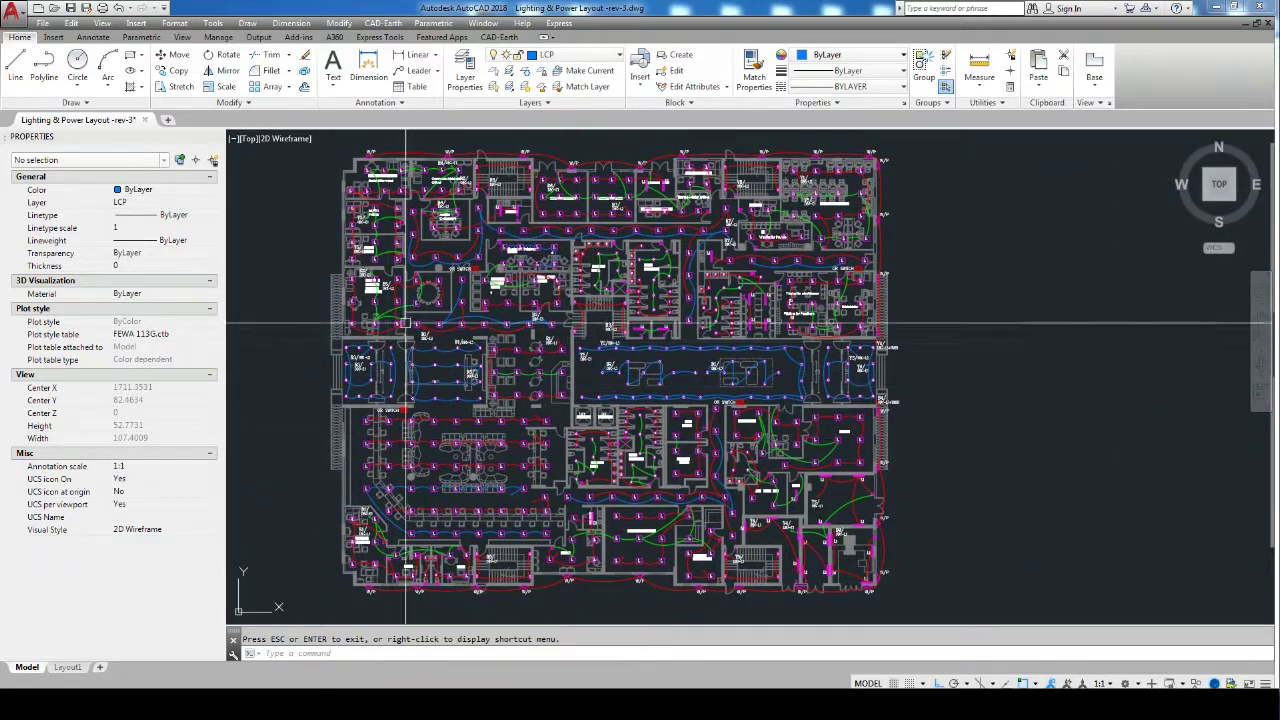
mouse_move(1027, 427)
mouse_down()
mouse_move(517, 434)
mouse_move(608, 438)
mouse_up()
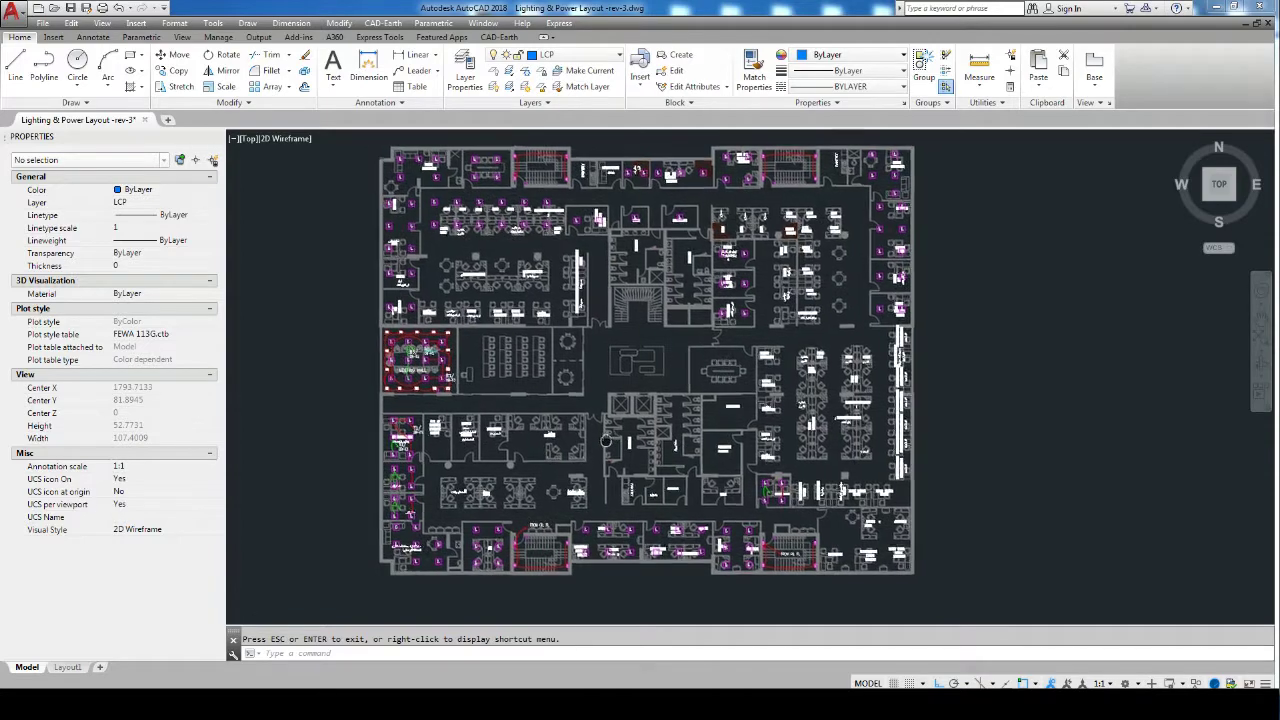
scroll(370, 205, up, 3)
scroll(370, 205, up, 3)
Look over the upper offices, stair and pantry area, zooming in on the fixtures.
drag(370, 205, 402, 257)
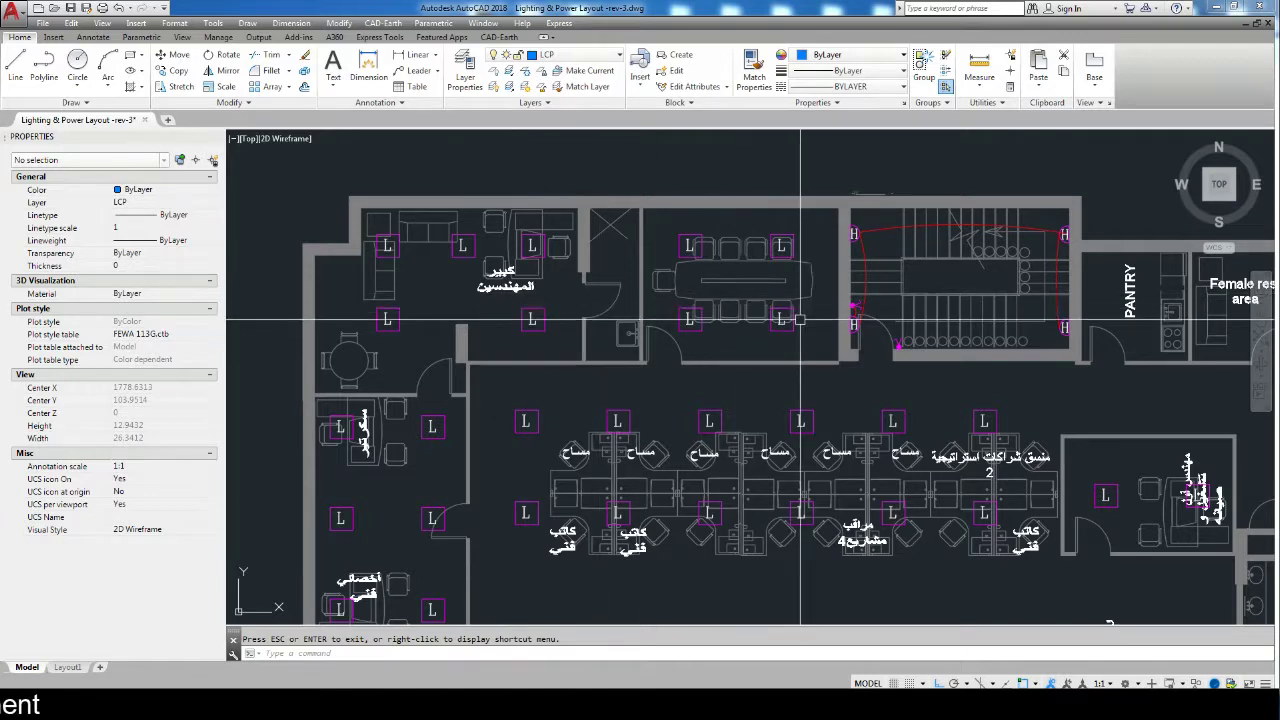
drag(857, 357, 697, 353)
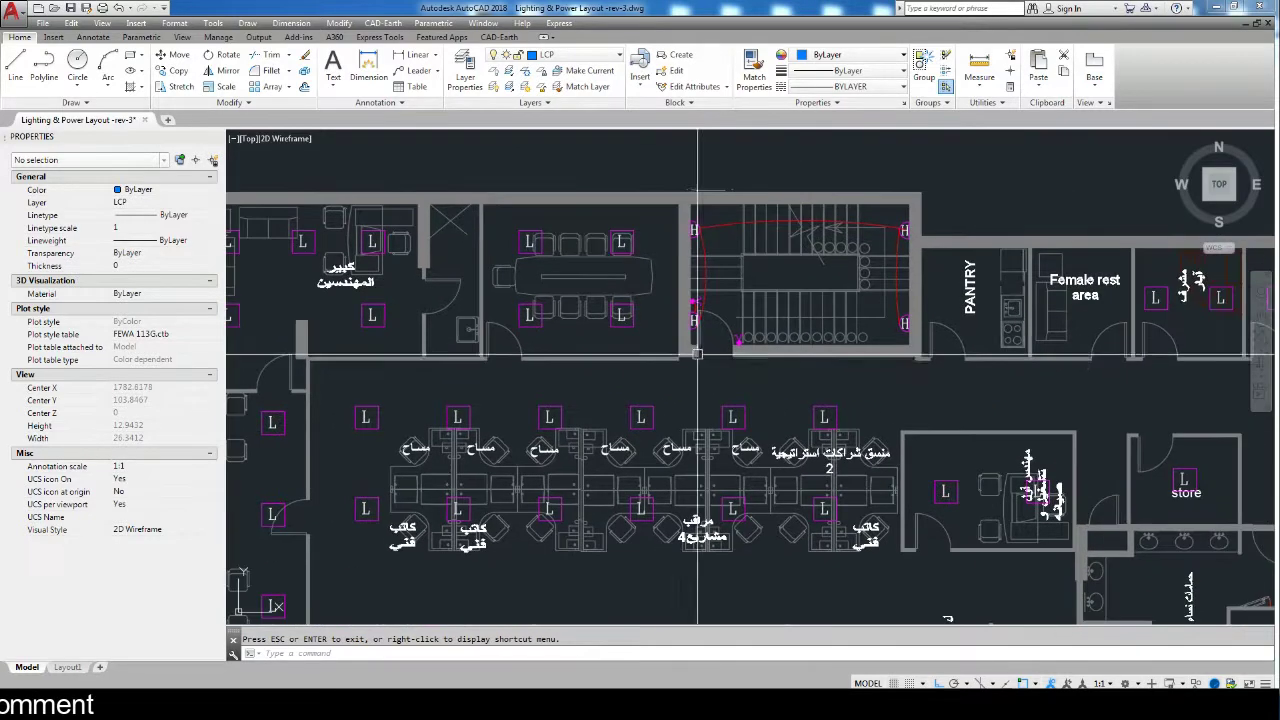
scroll(737, 357, up, 2)
scroll(686, 330, up, 2)
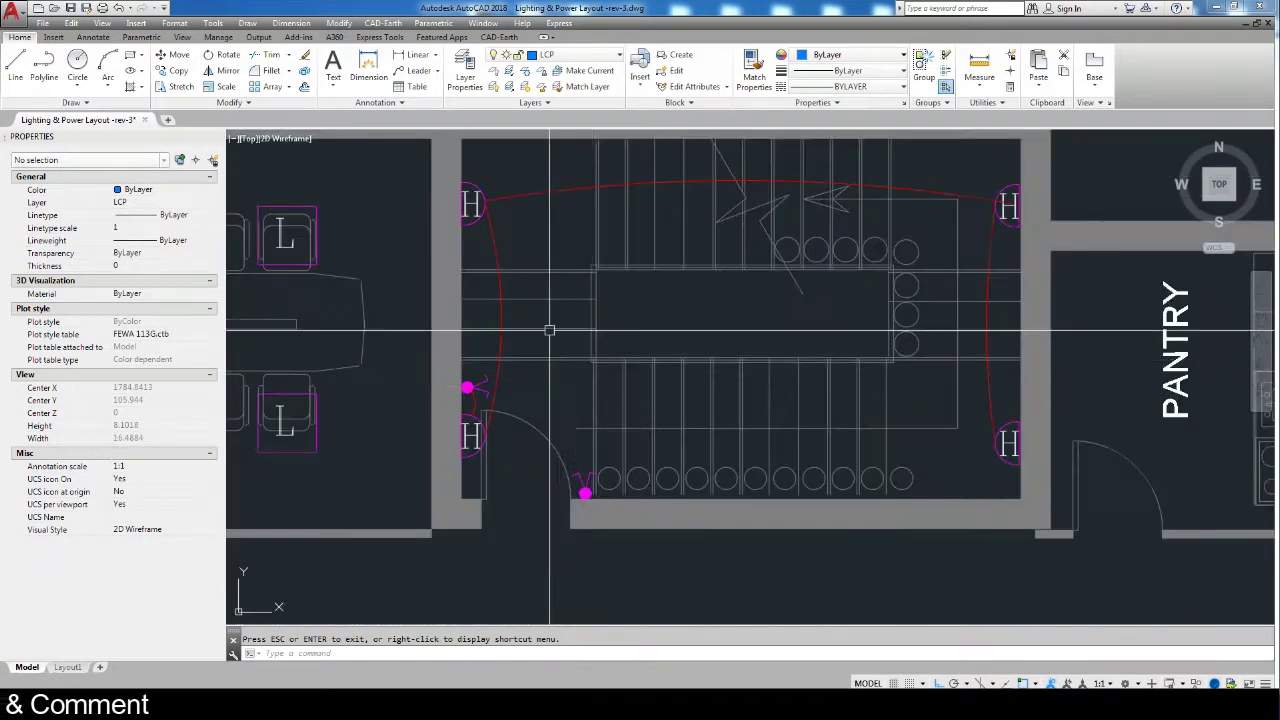
scroll(543, 386, down, 2)
scroll(688, 345, up, 2)
scroll(690, 355, up, 2)
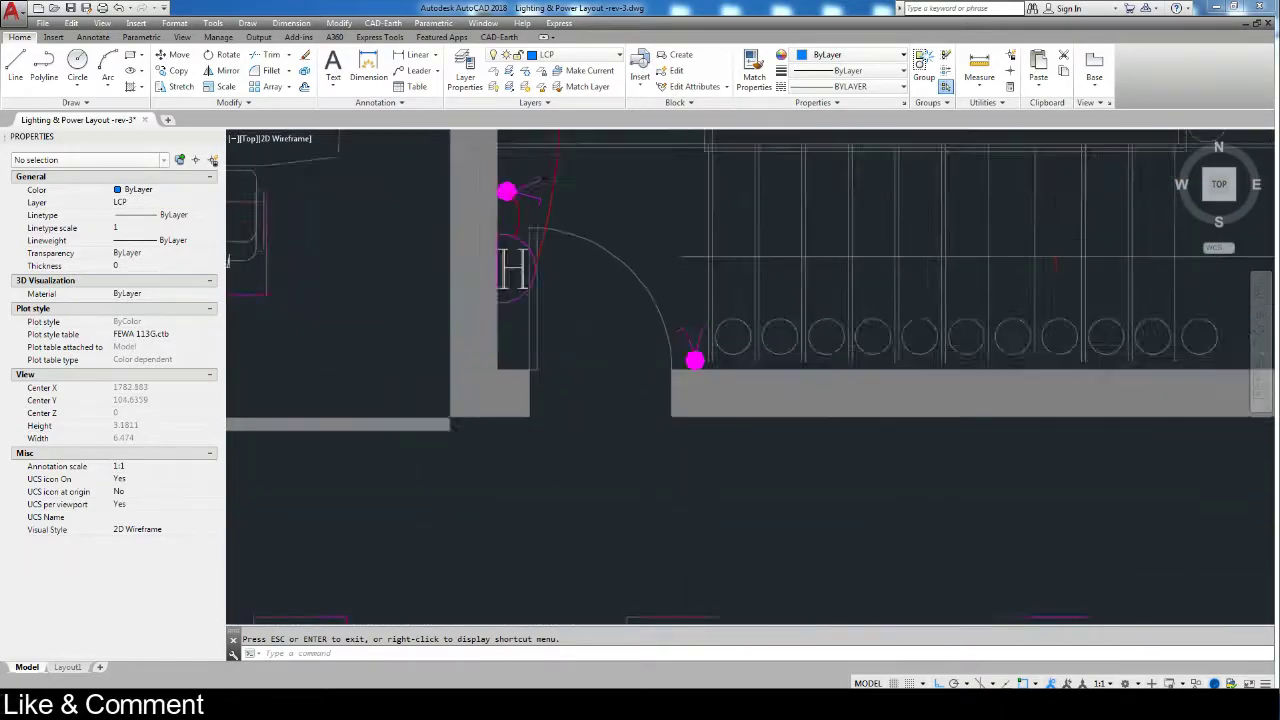
scroll(690, 360, up, 2)
scroll(715, 400, up, 2)
scroll(721, 404, down, 2)
scroll(691, 371, down, 2)
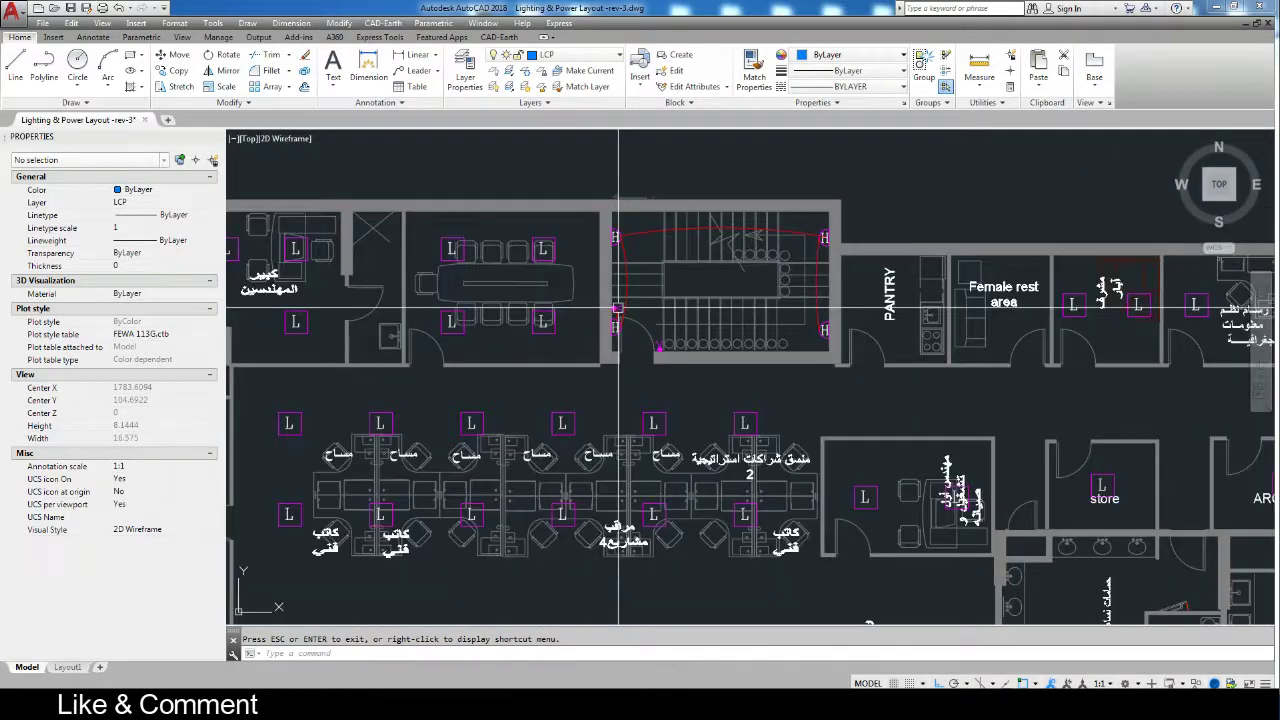
scroll(680, 340, down, 2)
scroll(691, 303, down, 2)
Move down past the lower-left offices and zoom out to frame the meeting hall.
middle_drag(749, 253, 849, 193)
scroll(440, 350, up, 2)
scroll(506, 310, up, 2)
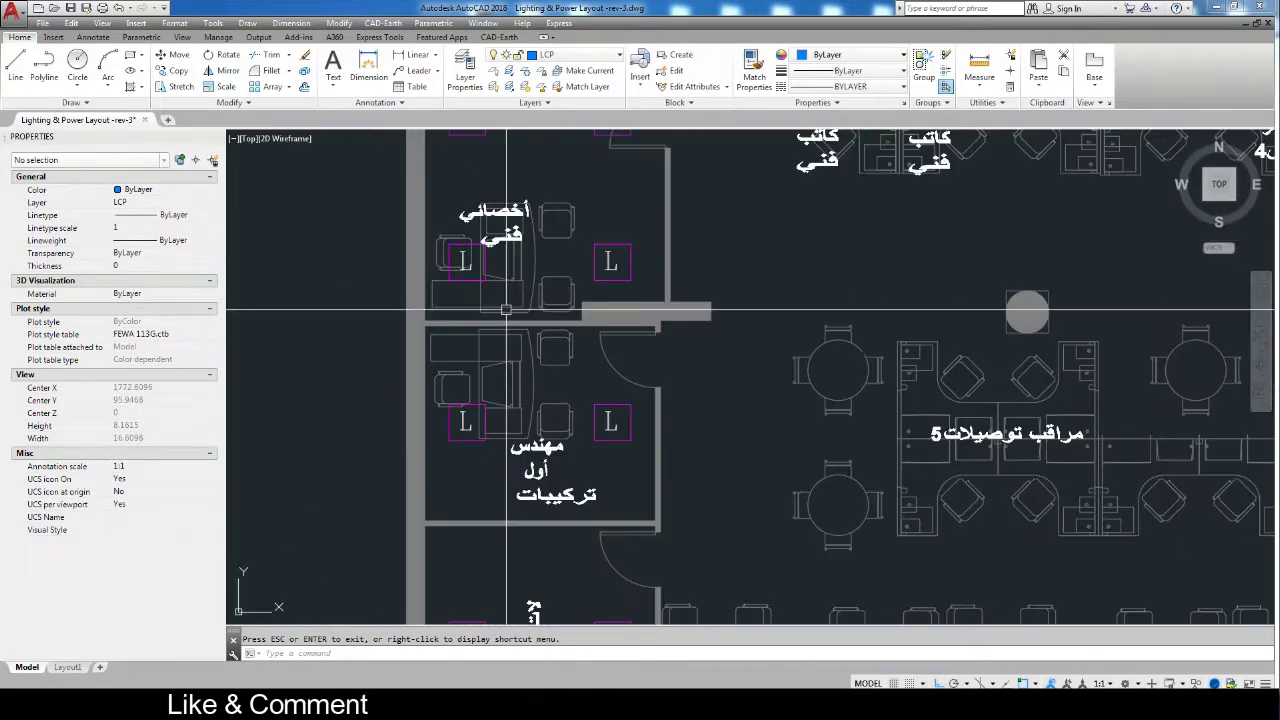
scroll(520, 415, down, 1)
scroll(540, 420, down, 2)
scroll(570, 430, up, 2)
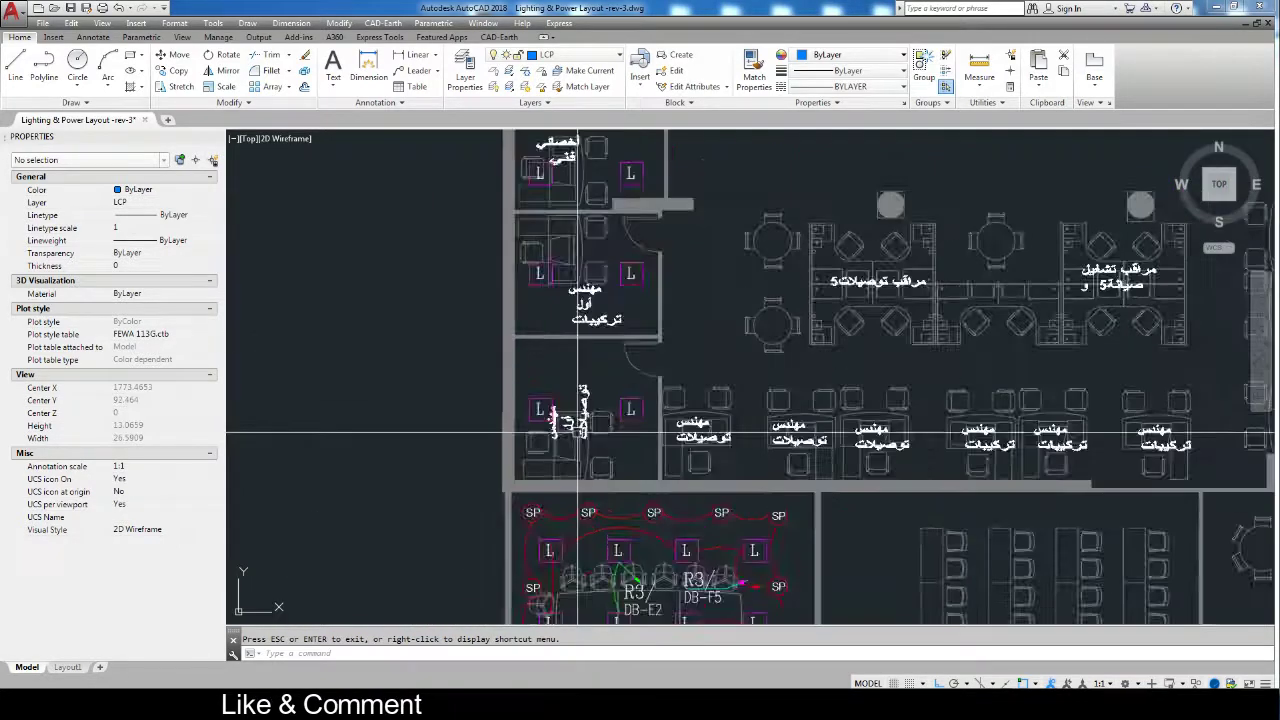
scroll(577, 435, up, 1)
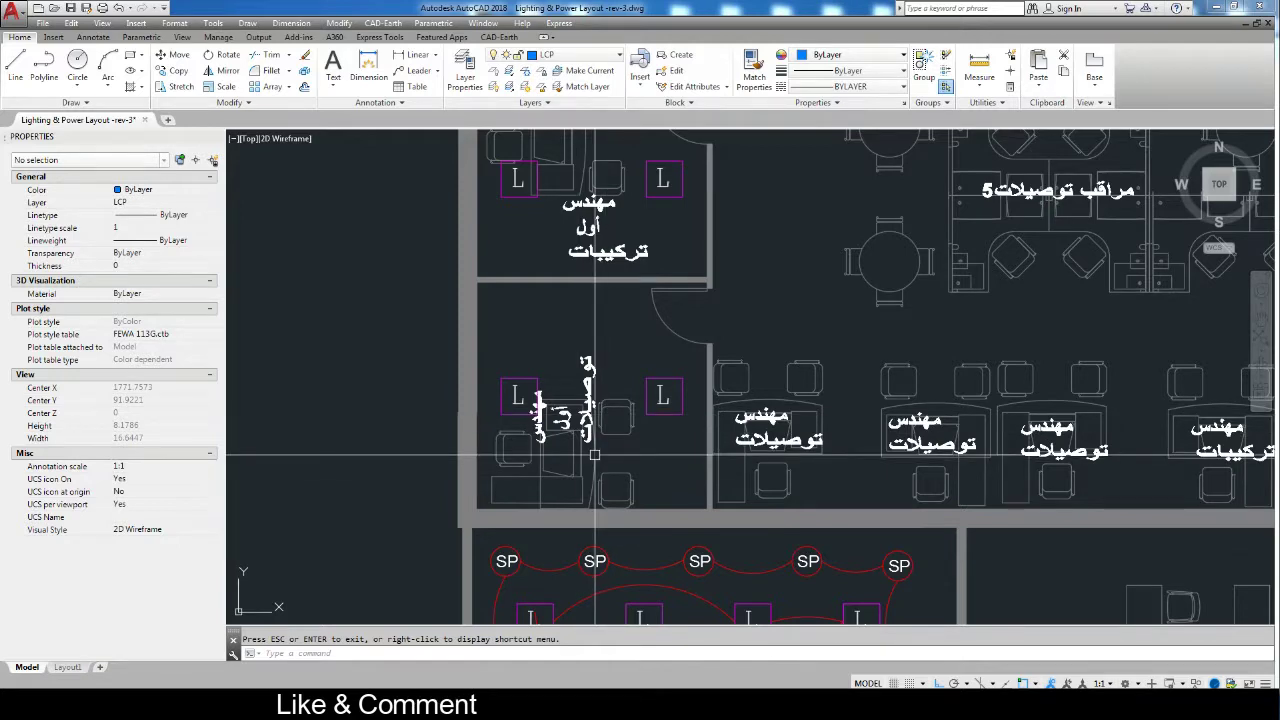
middle_drag(595, 437, 575, 355)
scroll(560, 300, down, 2)
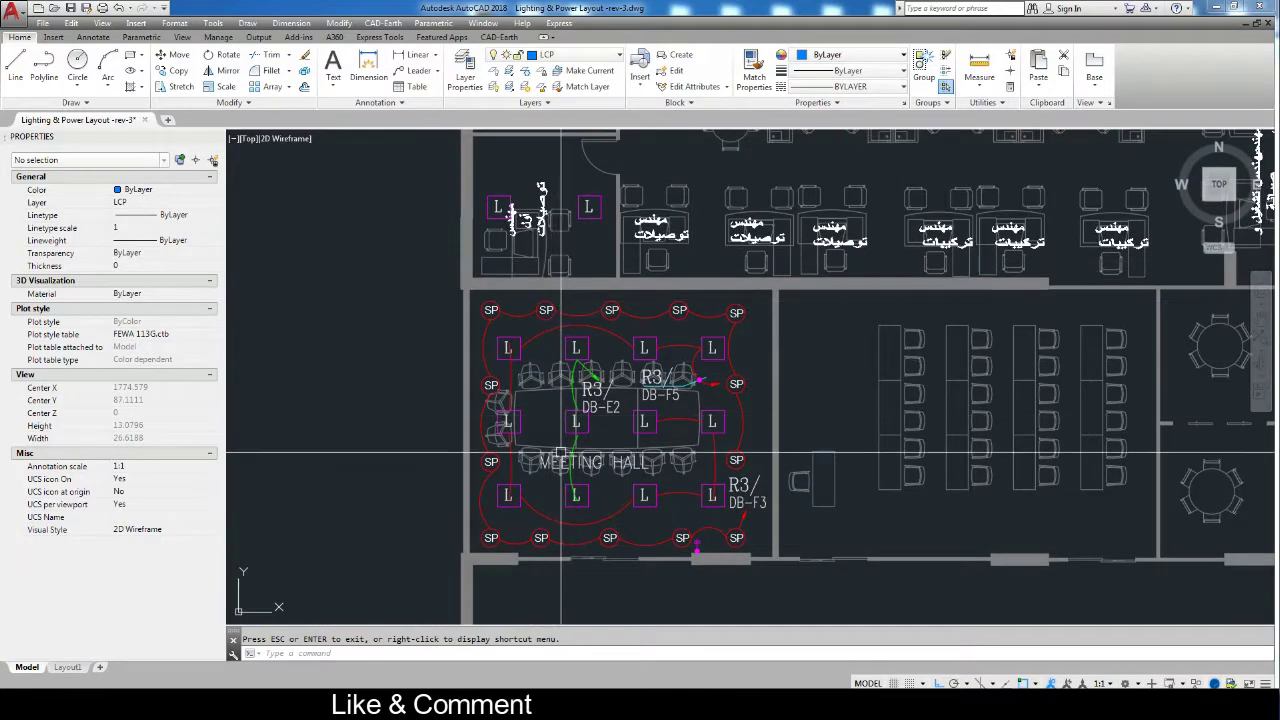
Zoom in on the meeting hall's lower wall, then bring the whole hall back.
middle_drag(561, 453, 561, 416)
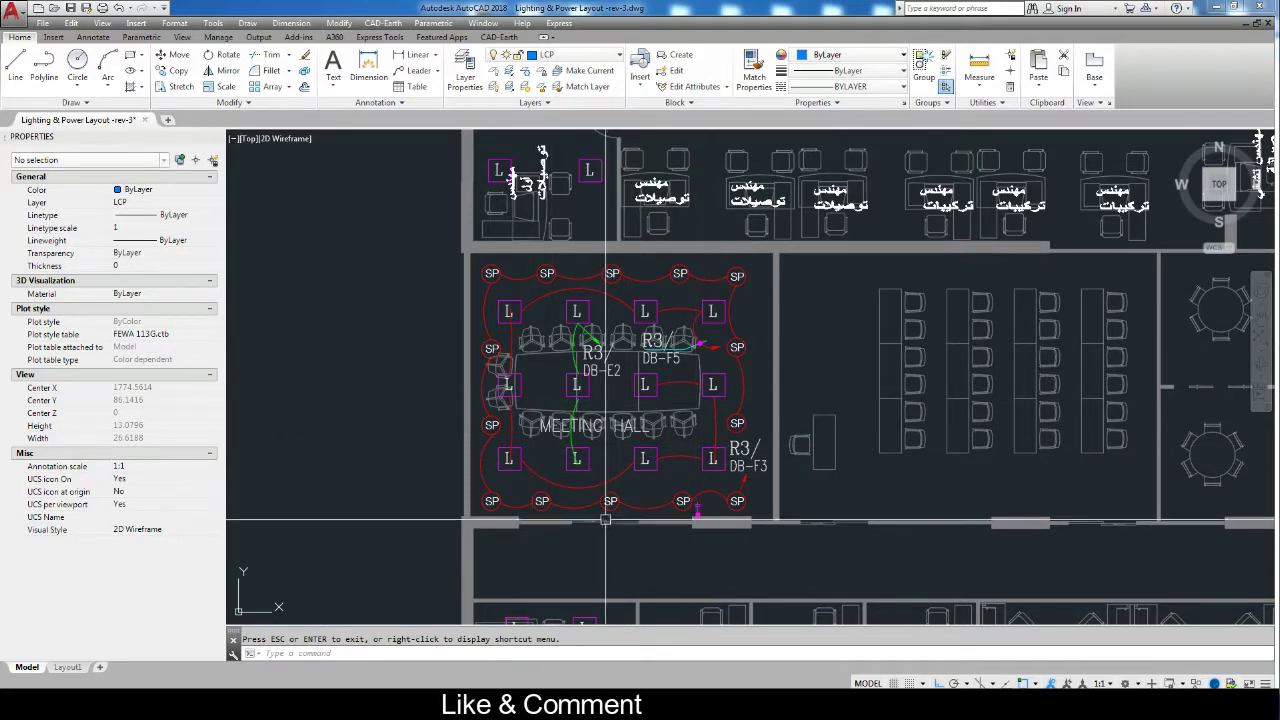
scroll(740, 540, up, 5)
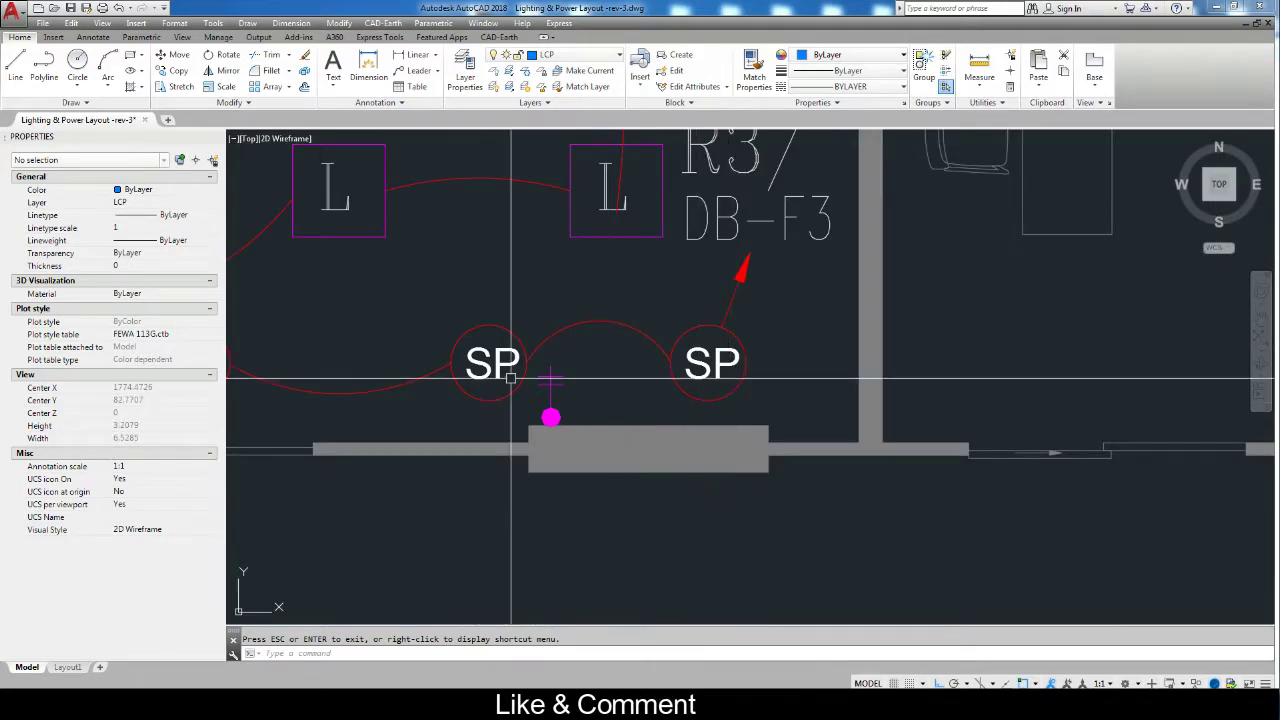
scroll(540, 400, down, 4)
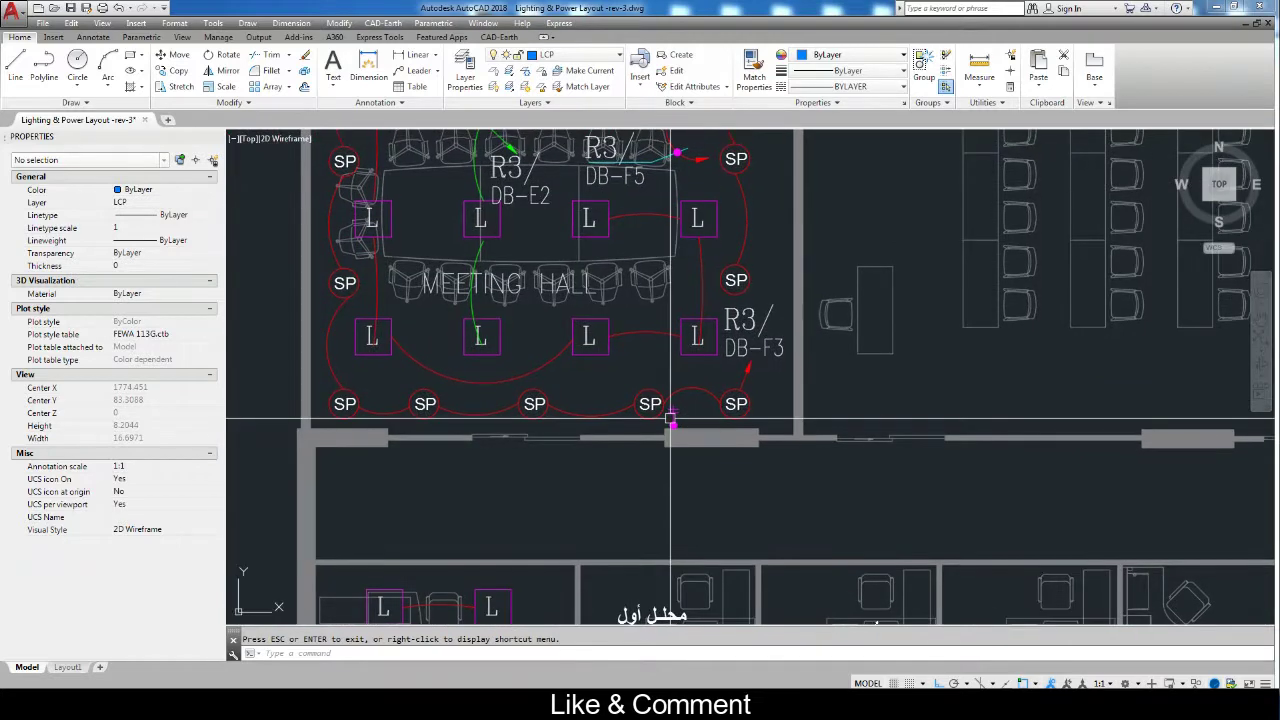
middle_drag(671, 420, 677, 436)
scroll(675, 441, up, 5)
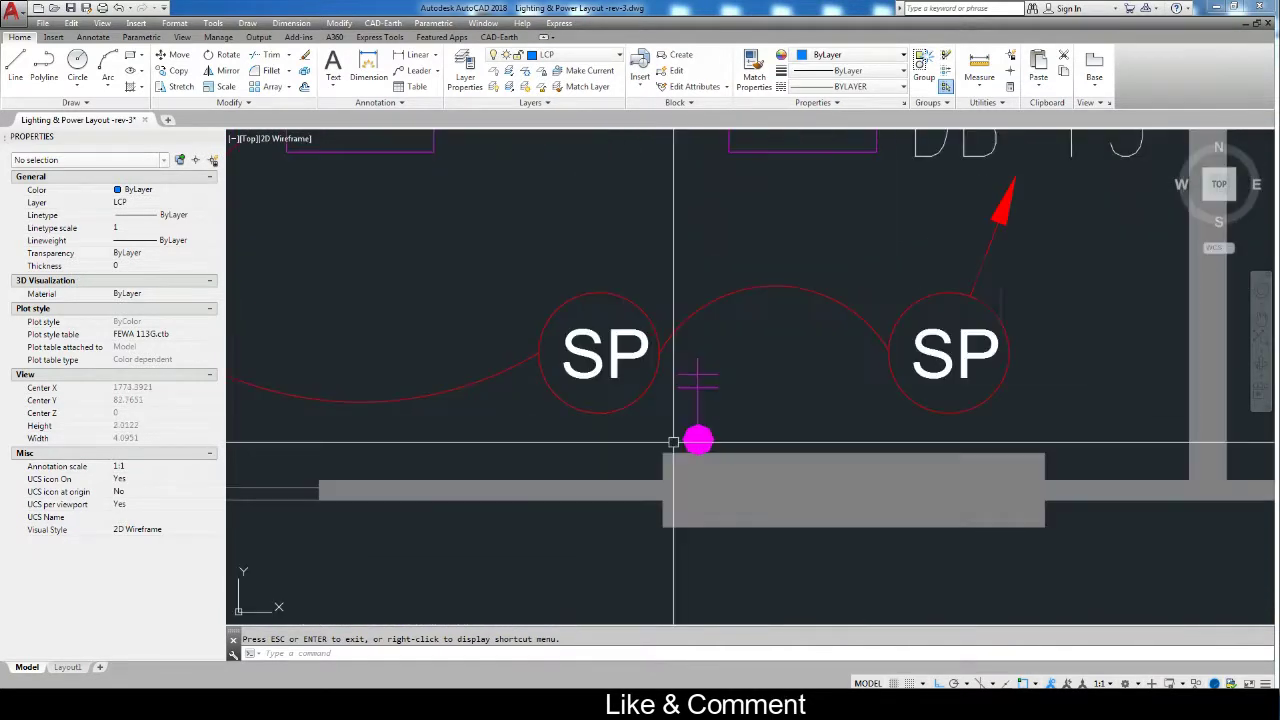
scroll(677, 430, up, 1)
scroll(720, 335, down, 4)
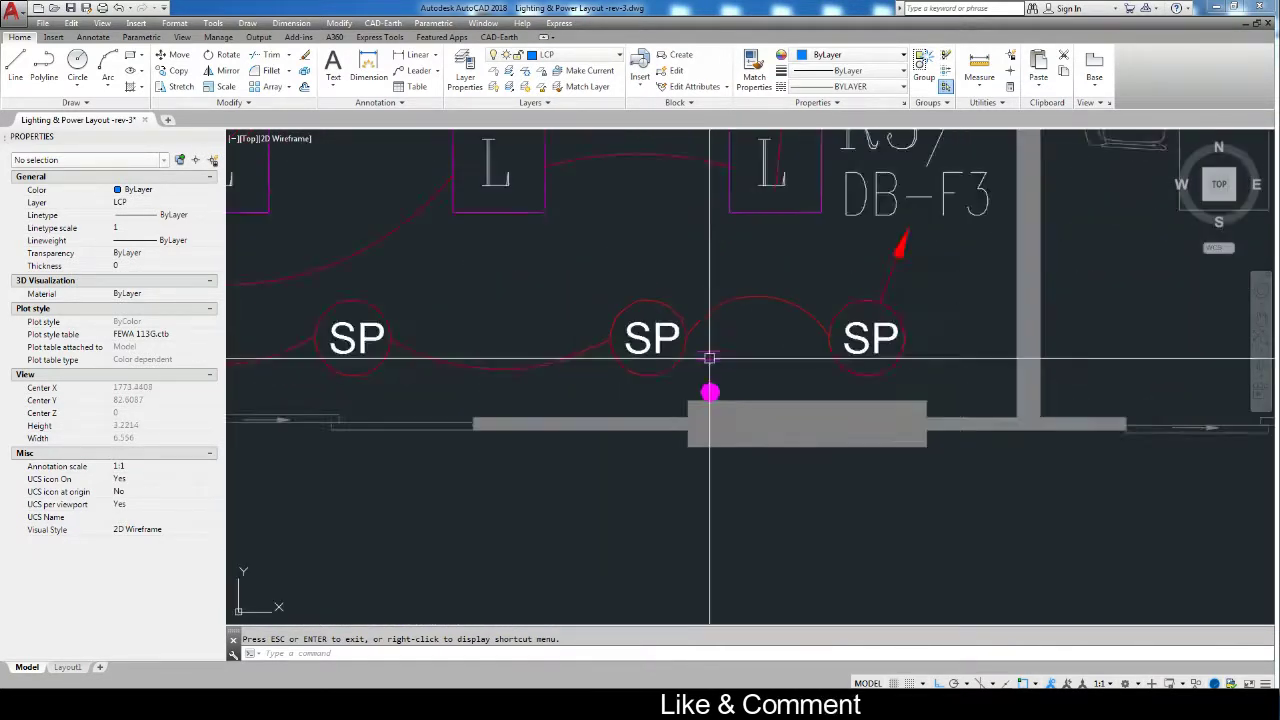
scroll(709, 371, down, 3)
middle_drag(686, 357, 629, 491)
scroll(581, 463, down, 1)
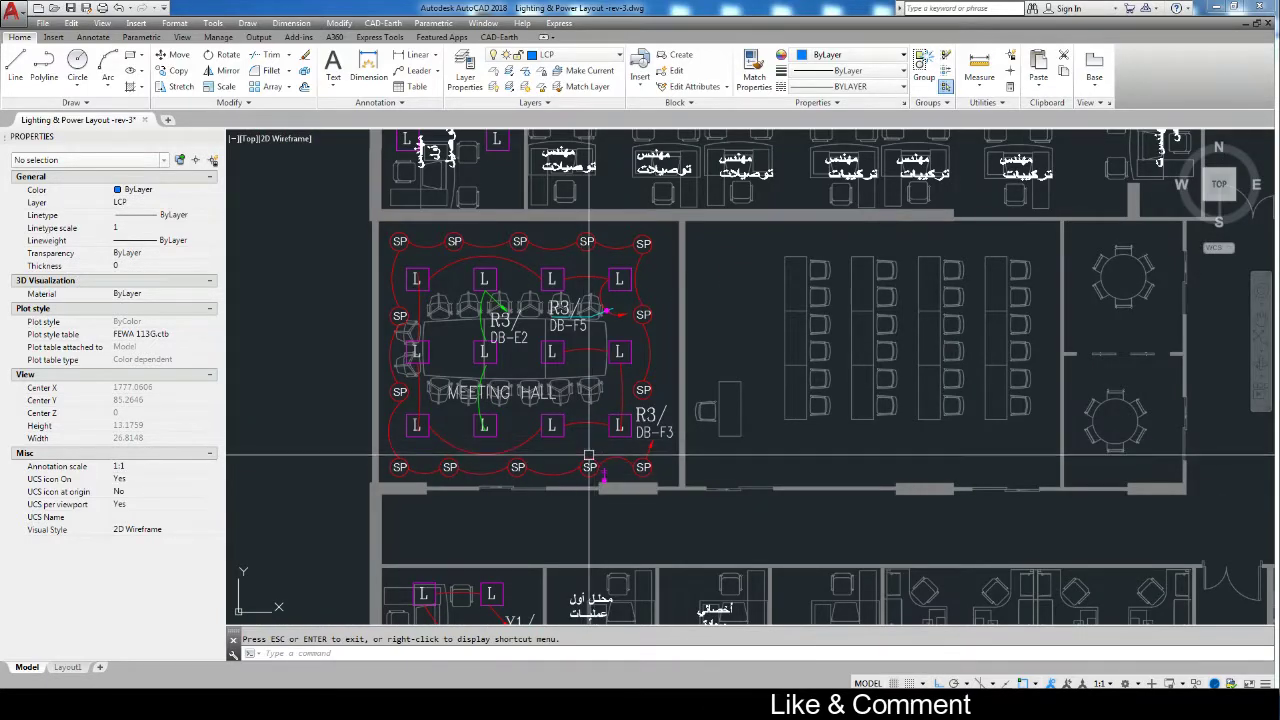
Zoom out and move the view onto the open workstation area's light rows.
scroll(544, 460, down, 1)
scroll(544, 460, down, 1)
scroll(550, 420, down, 2)
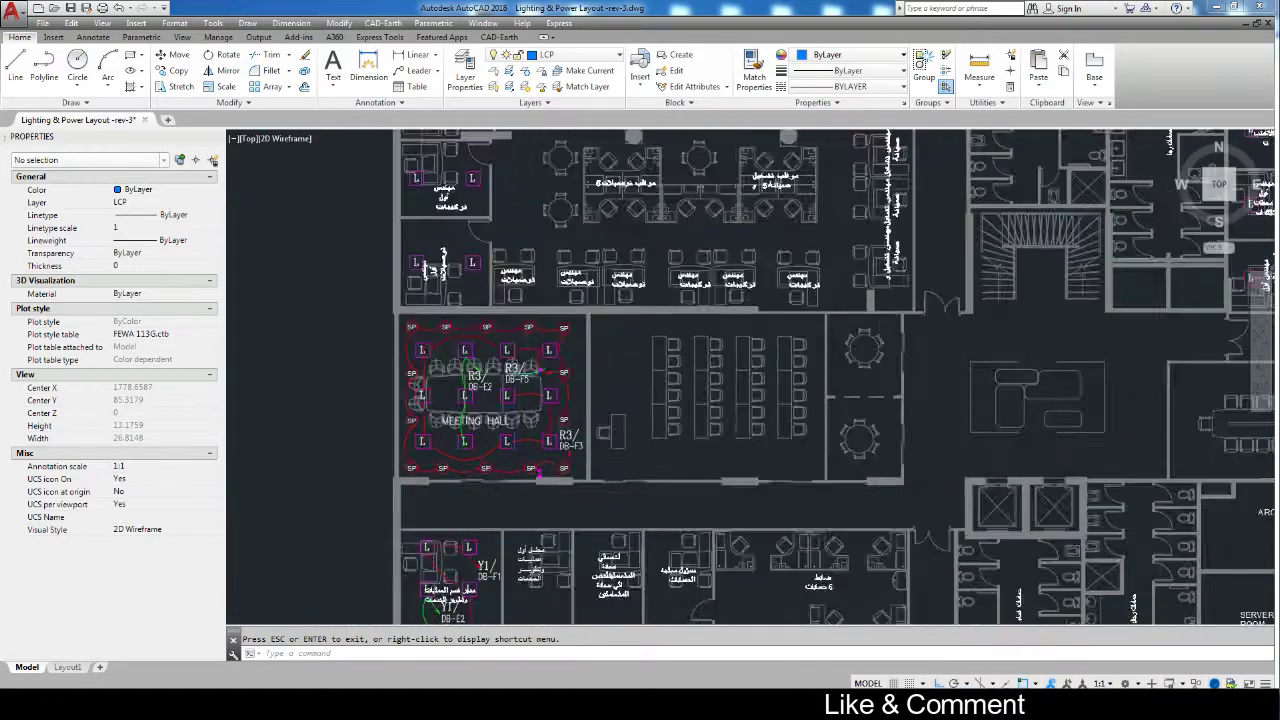
scroll(562, 382, down, 1)
middle_drag(562, 382, 516, 460)
scroll(502, 370, up, 3)
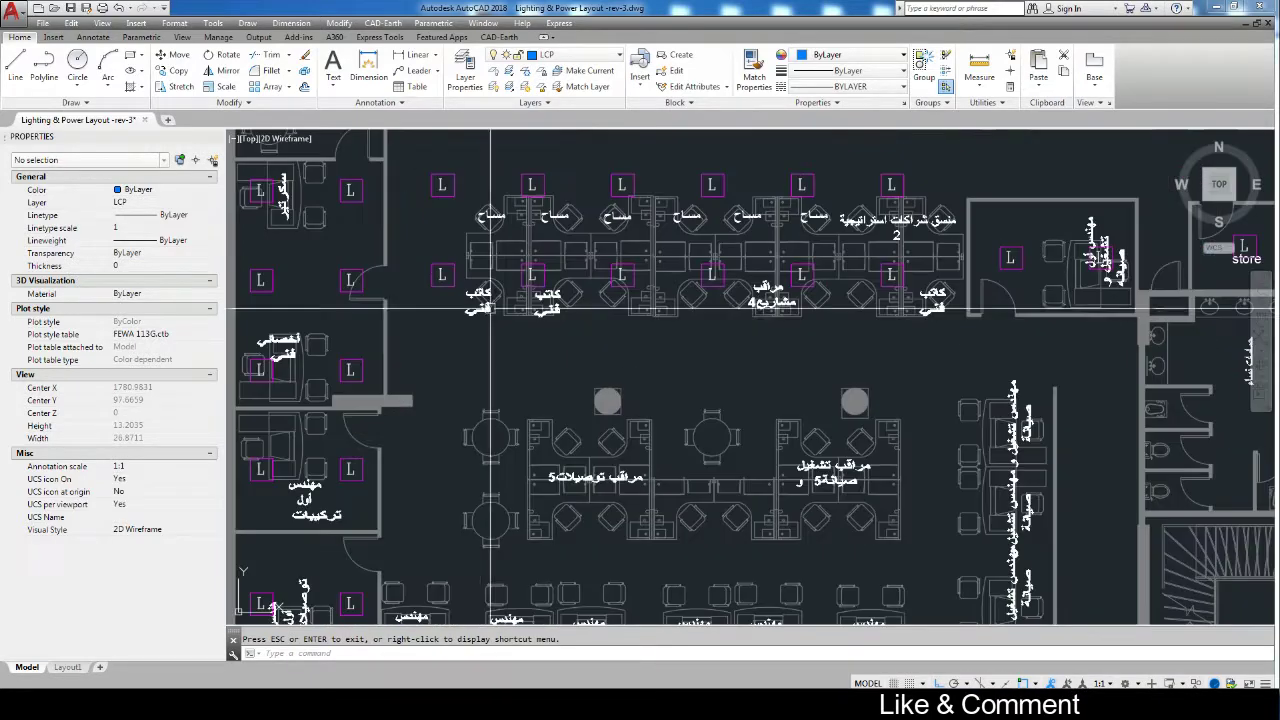
scroll(485, 350, down, 1)
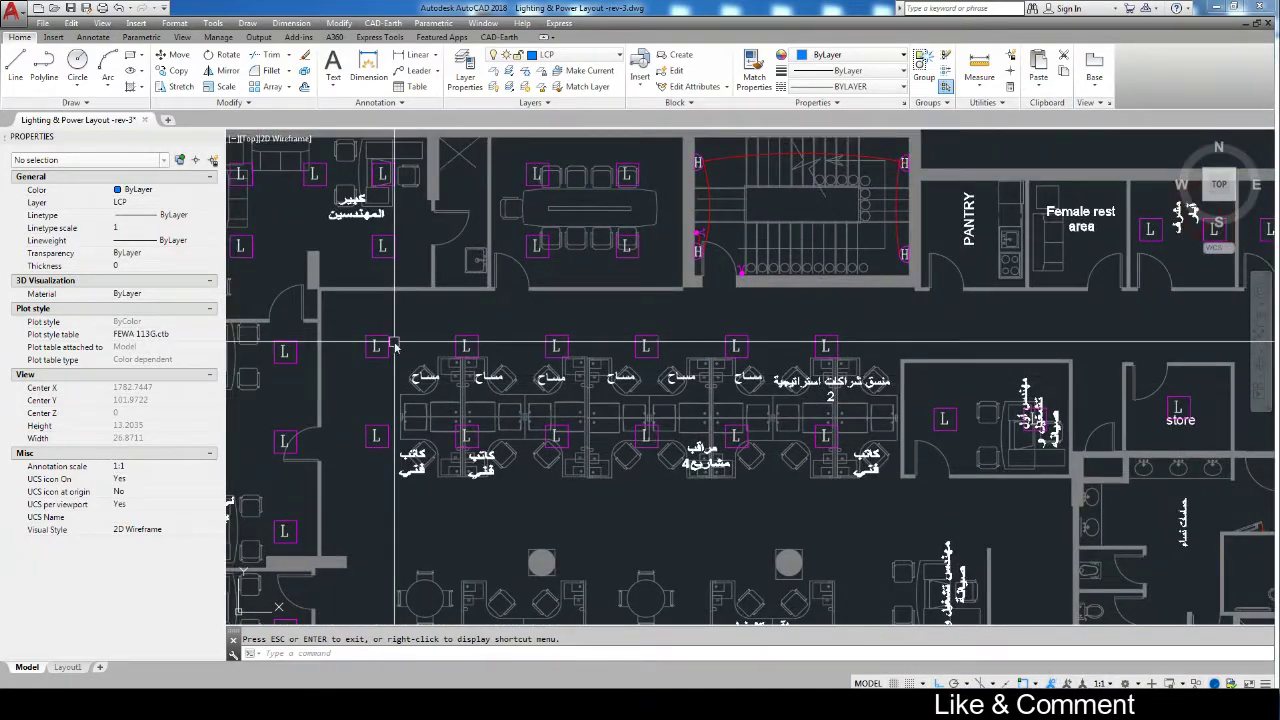
text(l)
key(Return)
scroll(390, 345, up, 2)
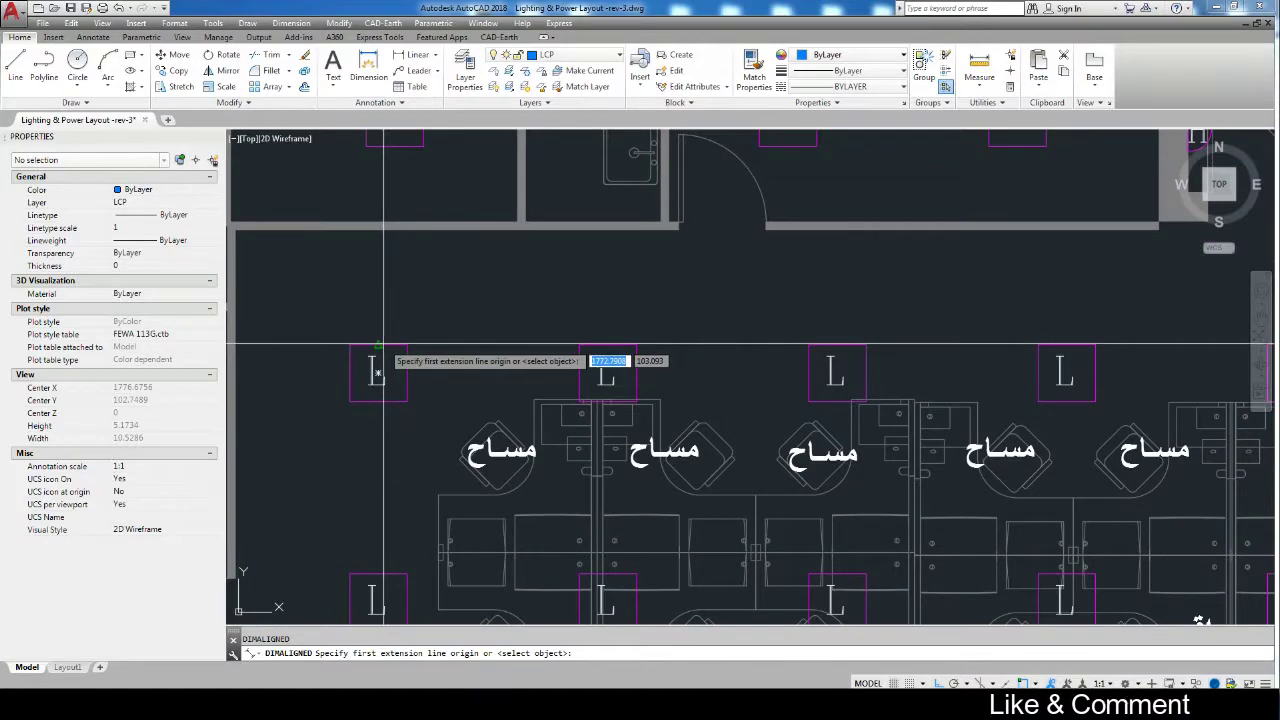
click(600, 350)
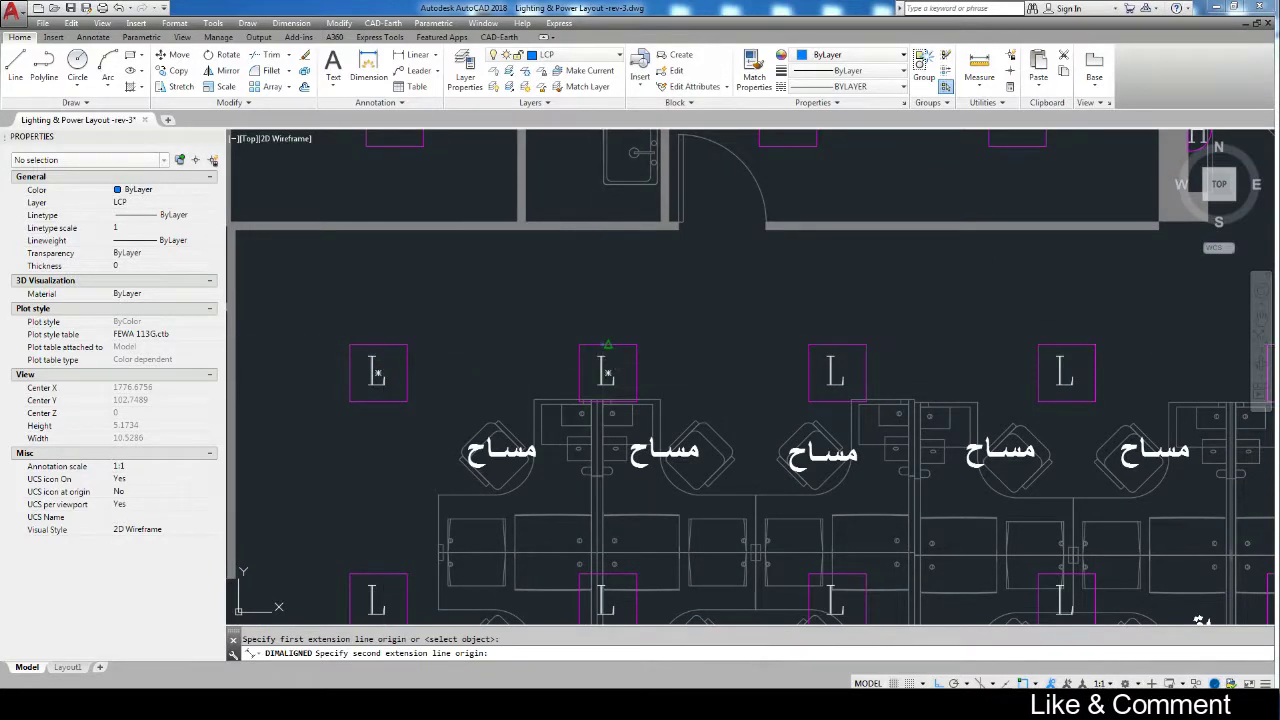
click(606, 309)
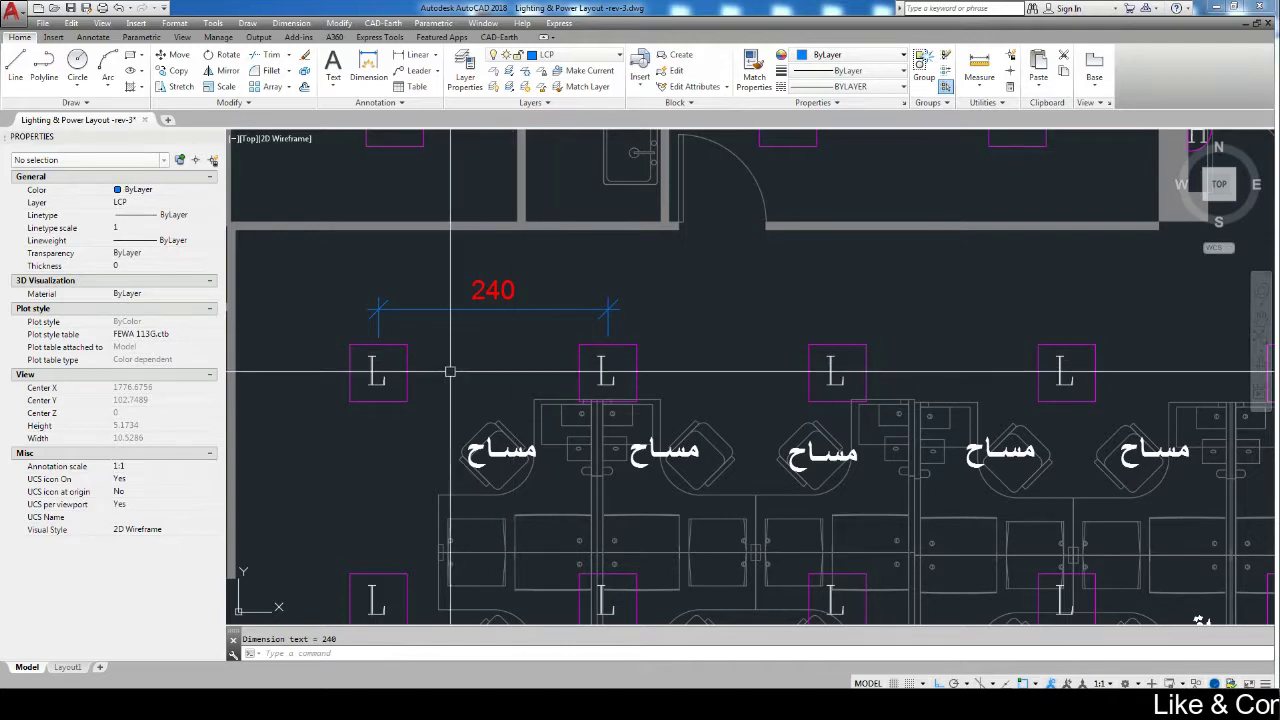
click(468, 309)
key(Delete)
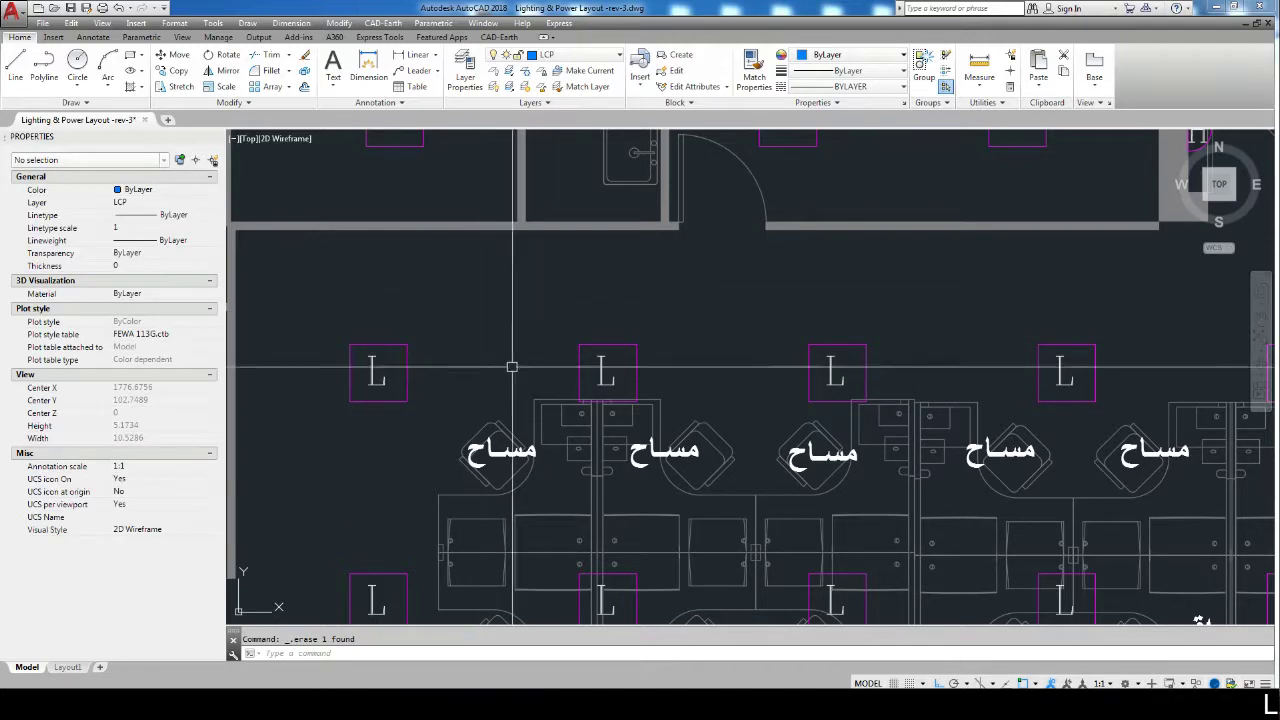
scroll(512, 367, down, 4)
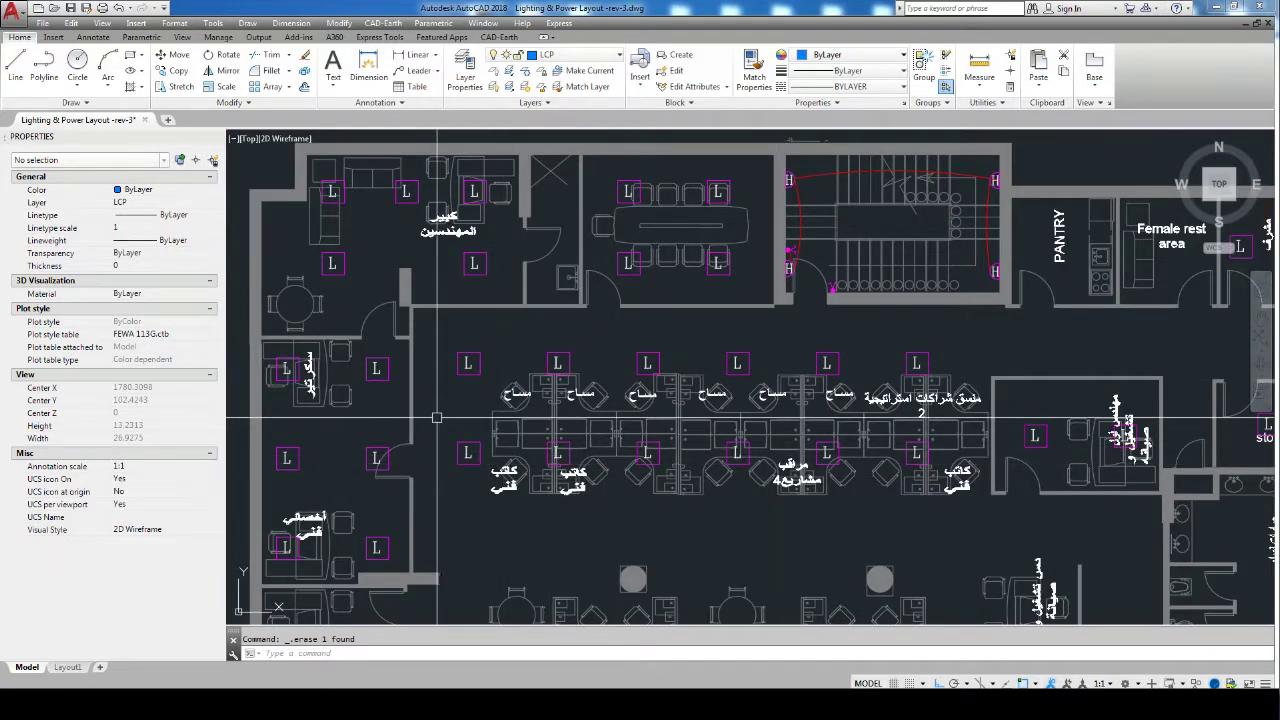
Attempt a copy of the six lower desk fixtures, then cancel it.
click(437, 417)
click(957, 543)
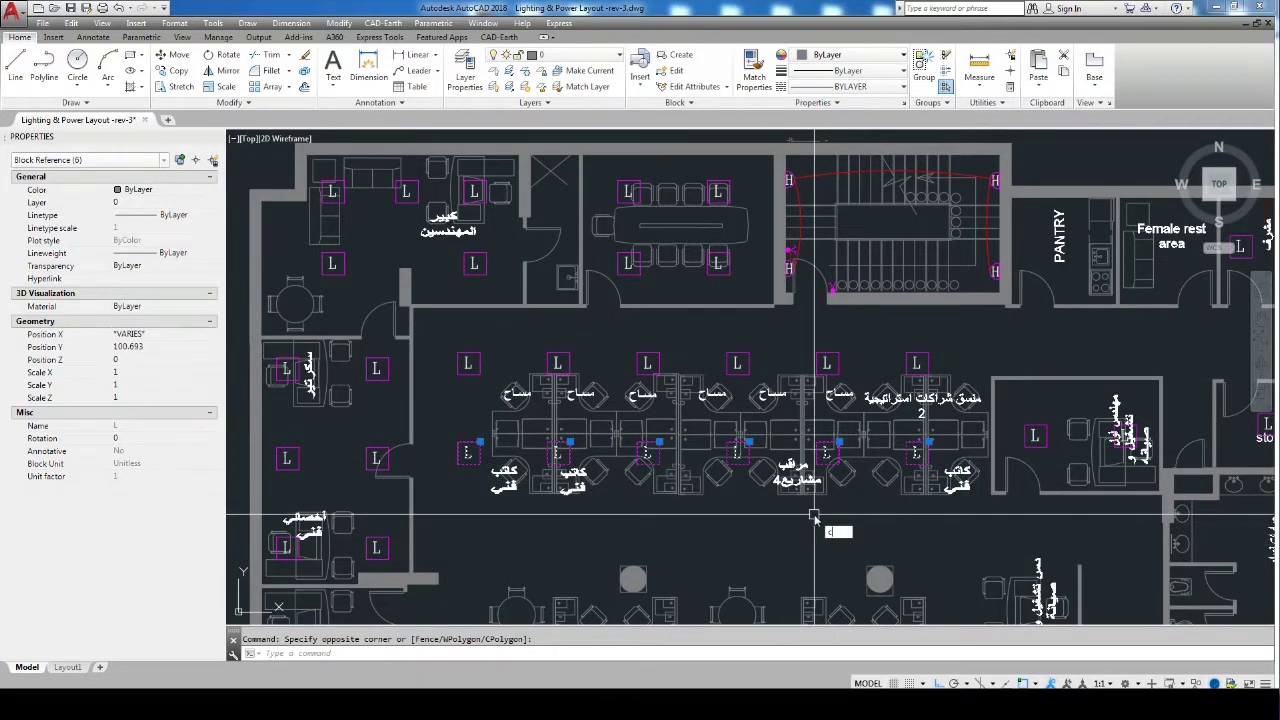
text(o)
key(Return)
scroll(623, 480, up, 1)
scroll(466, 392, up, 2)
scroll(457, 347, up, 2)
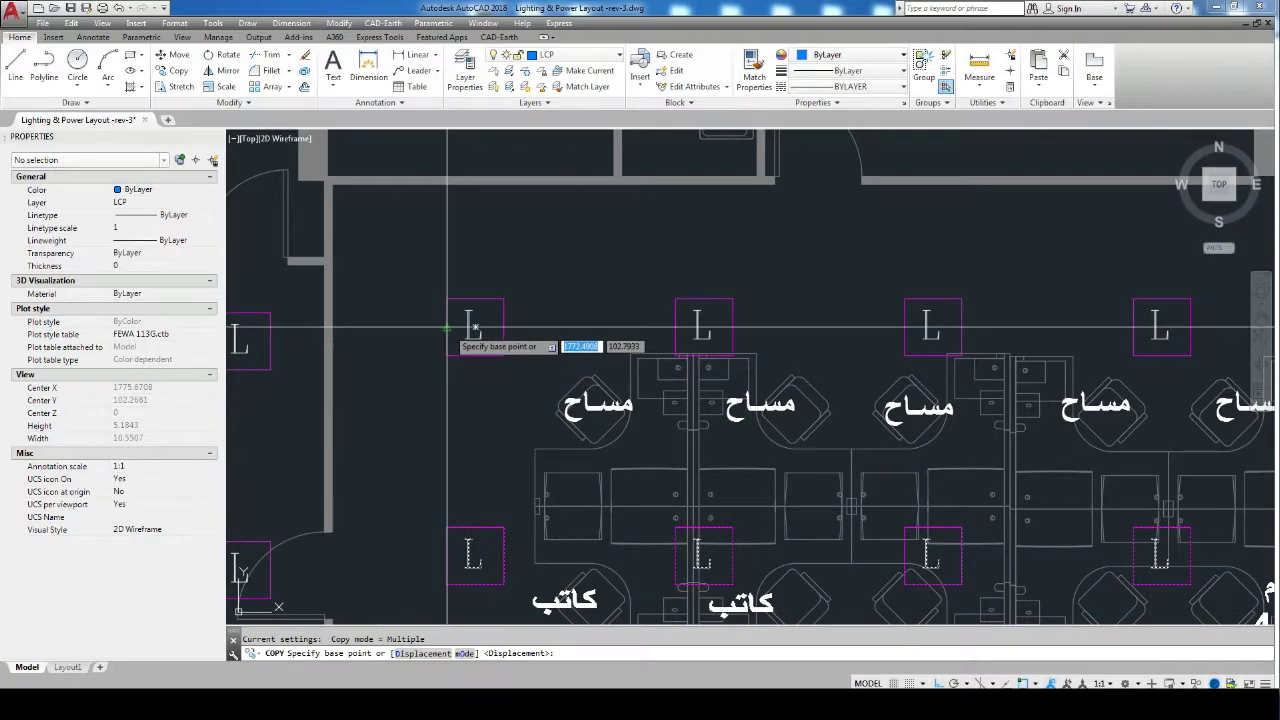
click(451, 328)
scroll(452, 555, down, 10)
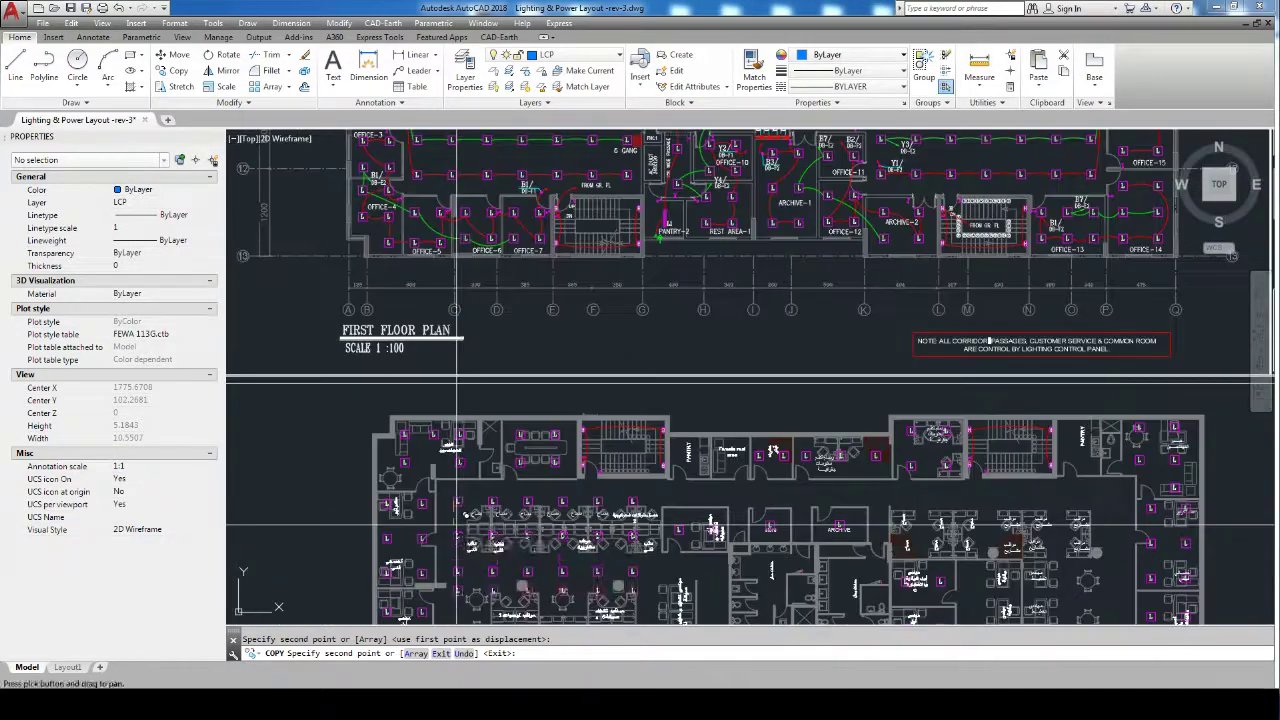
scroll(470, 420, up, 2)
scroll(474, 400, up, 2)
key(Escape)
Copy the six desk-side L fixtures down into evenly spaced lower workstation rows.
click(474, 385)
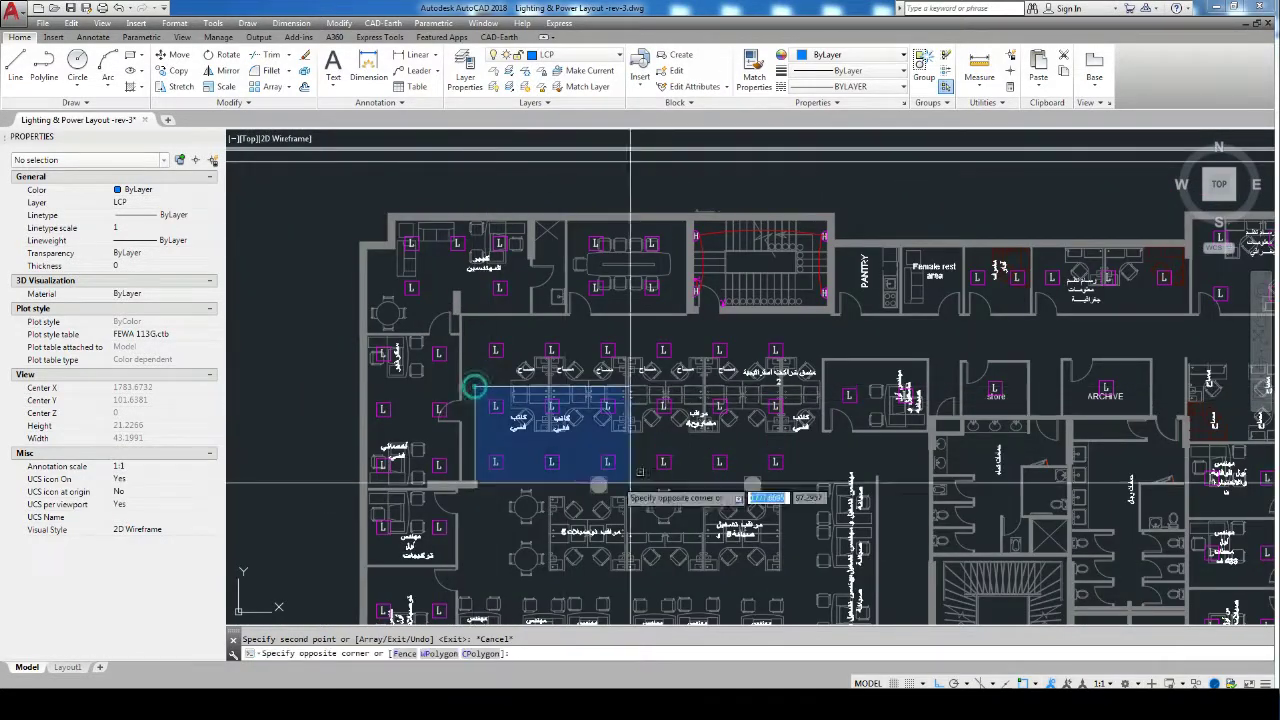
click(640, 470)
text(co)
key(Return)
scroll(500, 378, up, 5)
scroll(494, 367, up, 2)
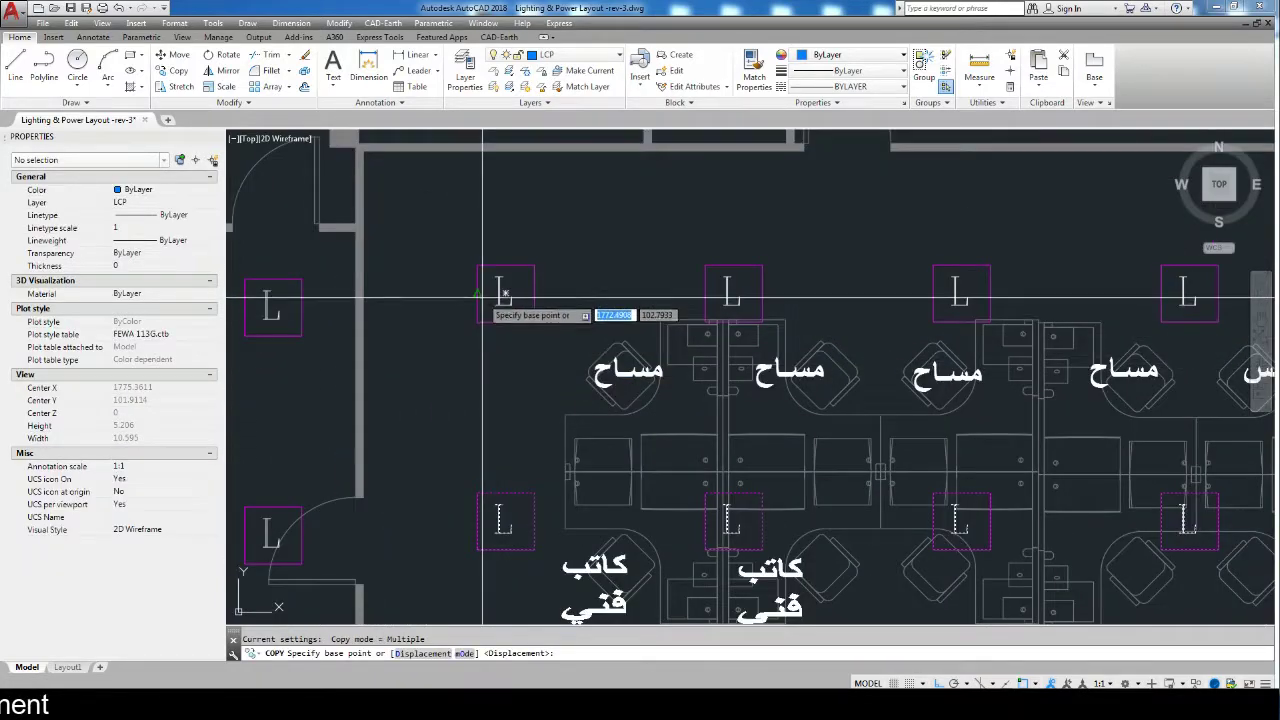
click(481, 295)
scroll(480, 300, down, 3)
scroll(475, 250, down, 4)
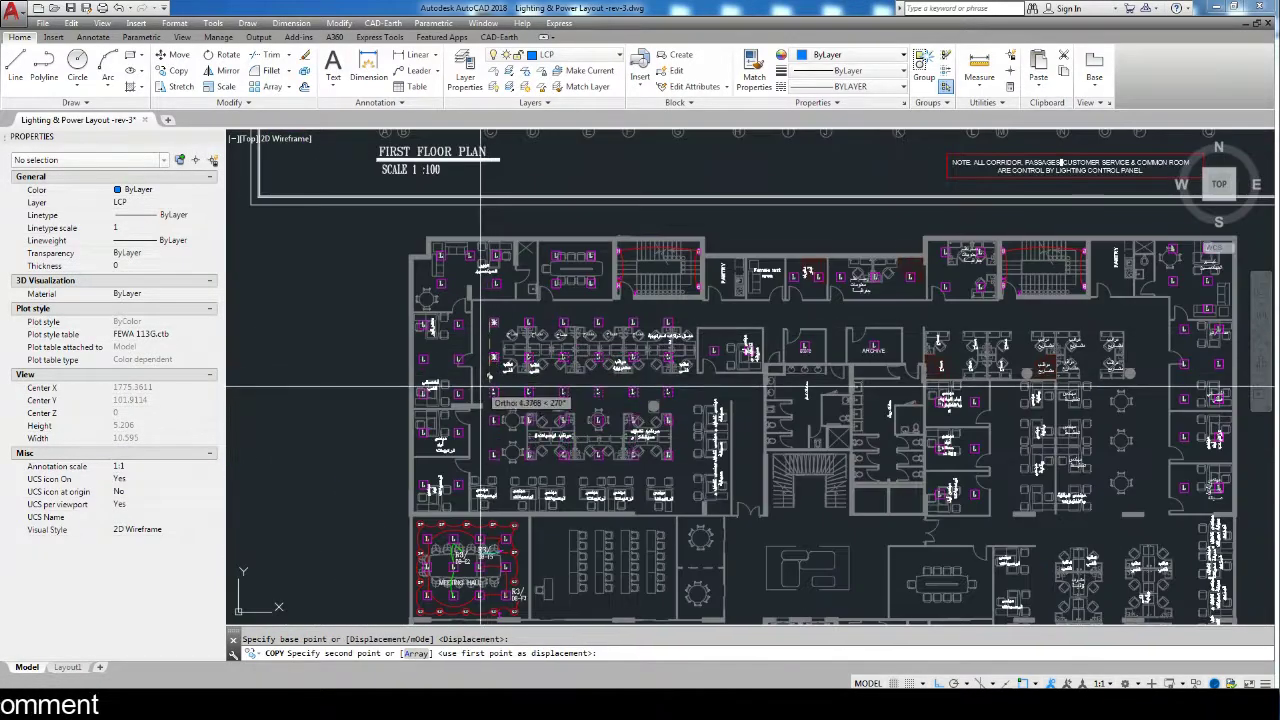
scroll(487, 411, up, 7)
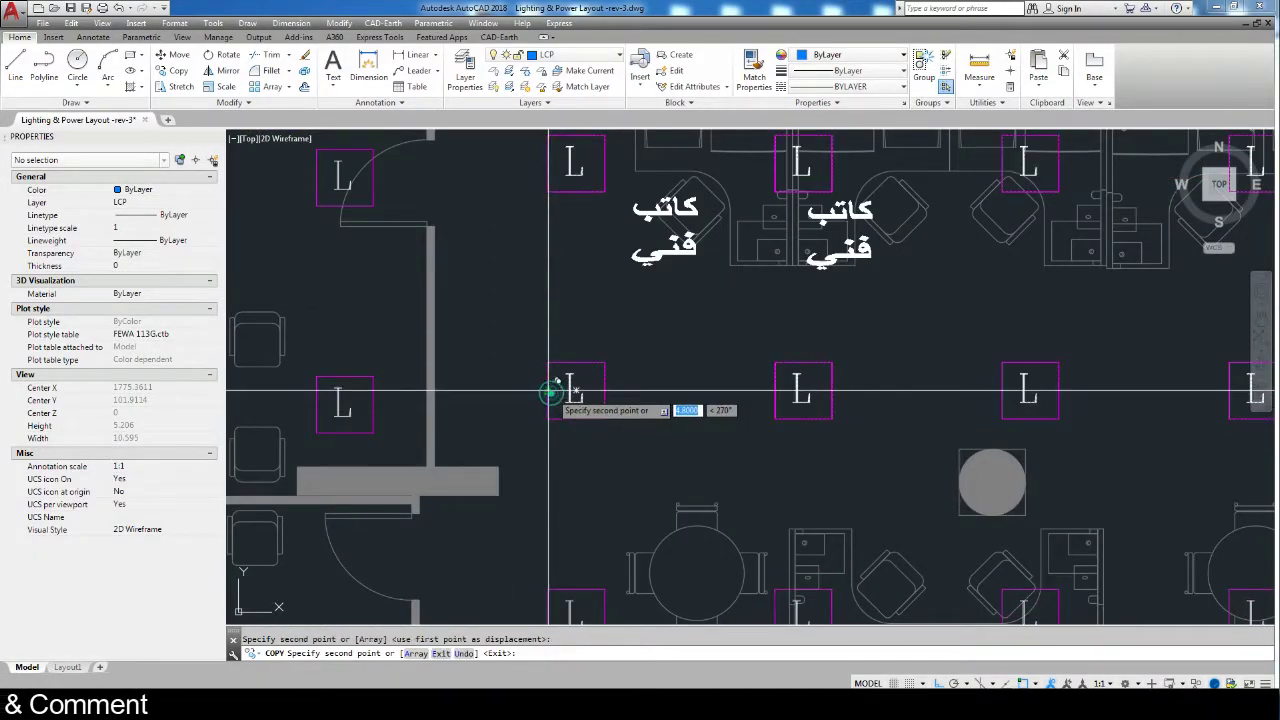
scroll(552, 392, down, 5)
scroll(557, 495, up, 4)
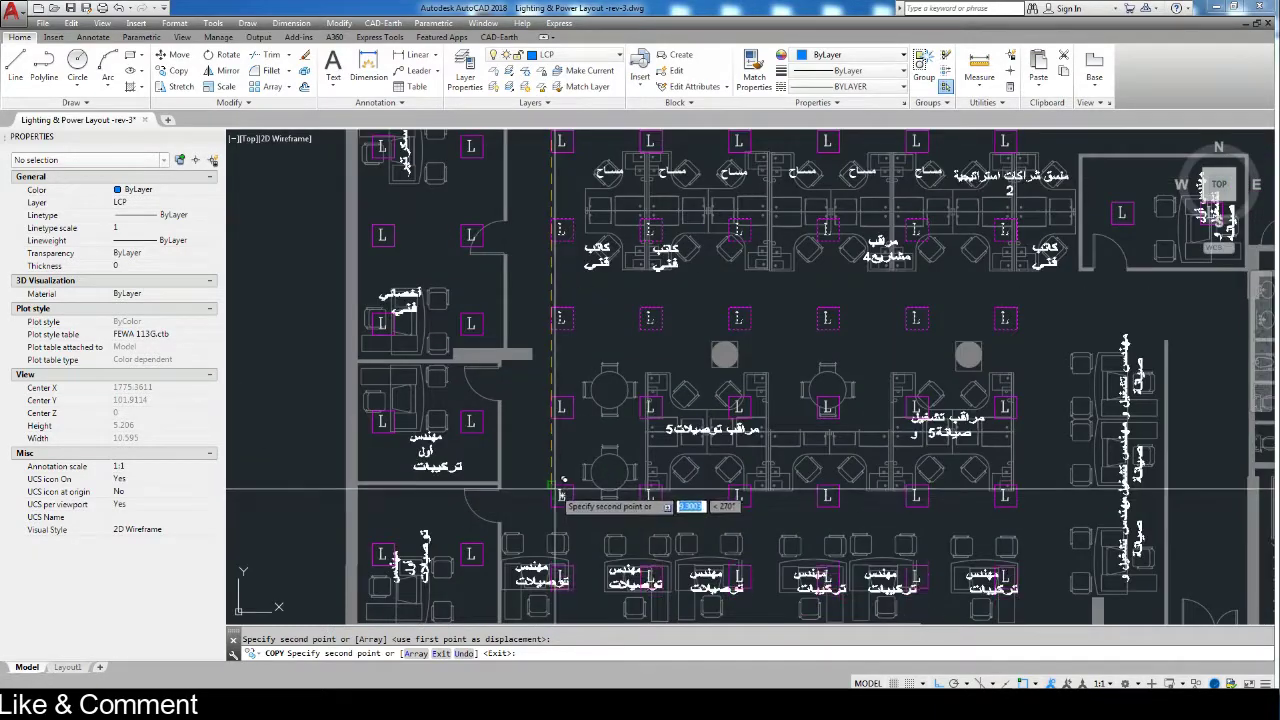
key(Escape)
scroll(557, 492, down, 5)
scroll(557, 492, up, 2)
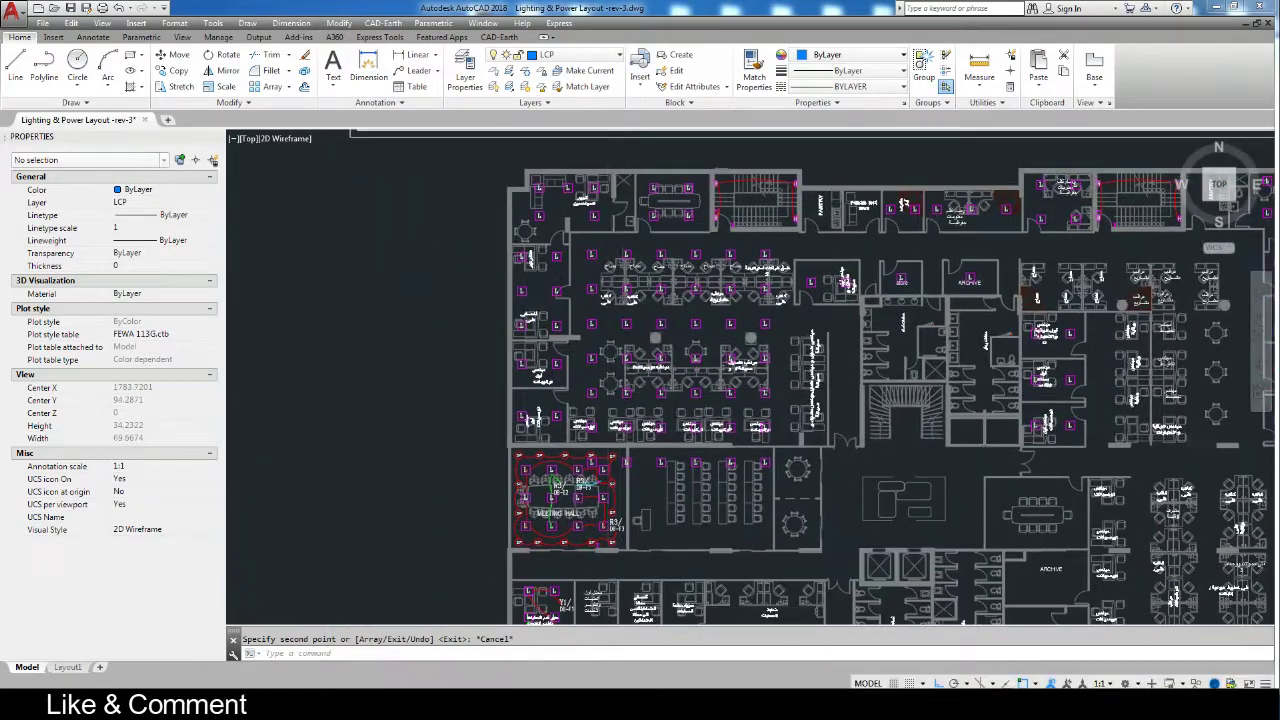
scroll(557, 492, up, 4)
scroll(545, 485, up, 4)
Erase the stray L fixture in the meeting hall and the five extra lights to its right.
click(539, 482)
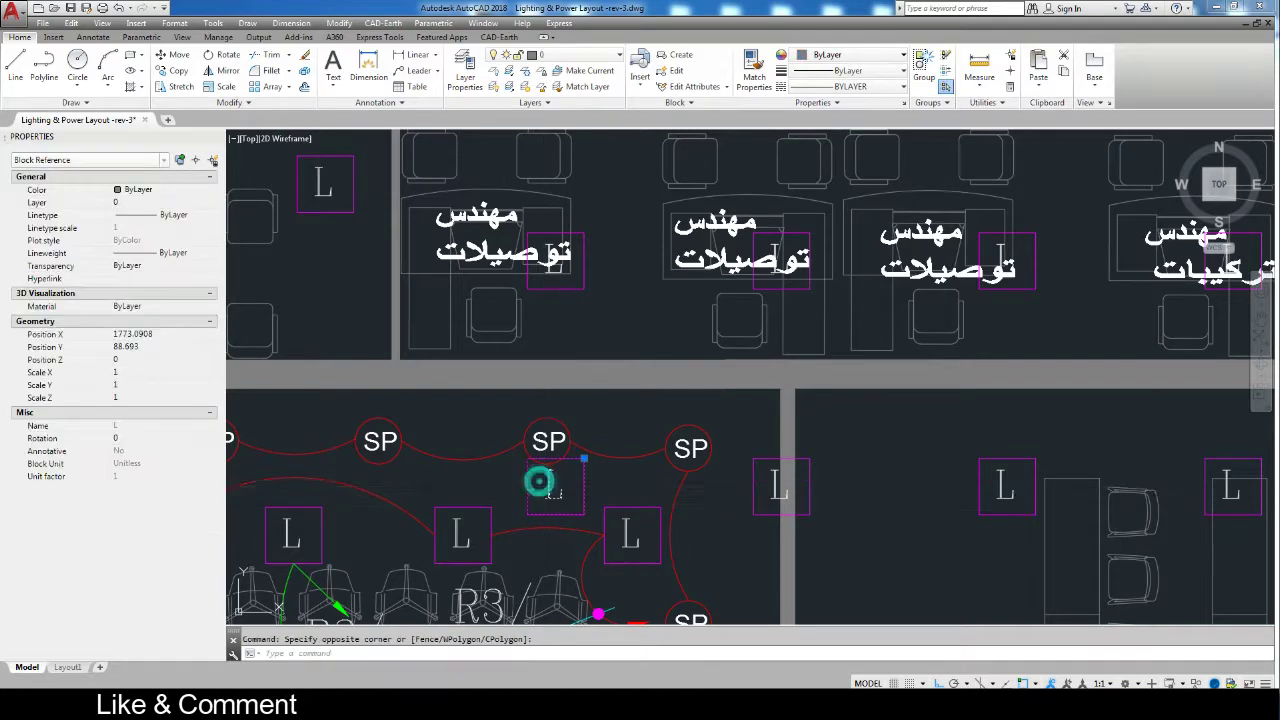
key(Delete)
click(740, 450)
scroll(740, 450, down, 5)
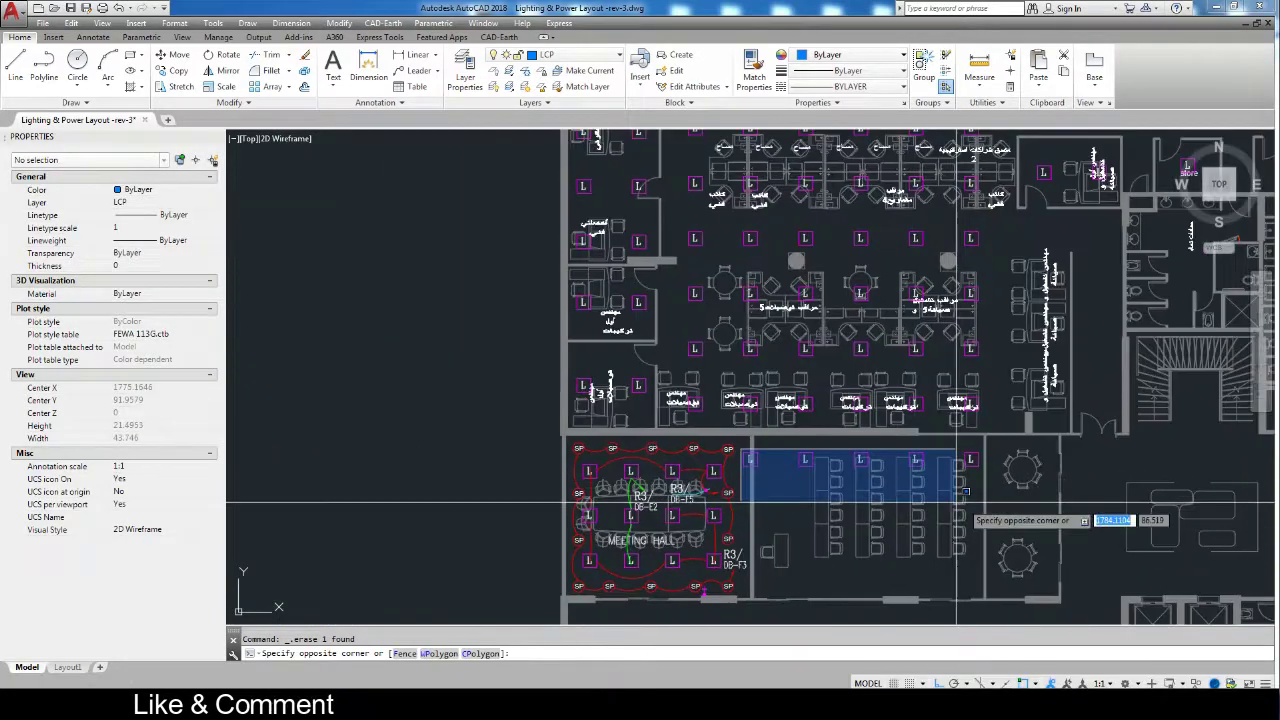
click(1020, 484)
key(Delete)
middle_drag(861, 287, 656, 322)
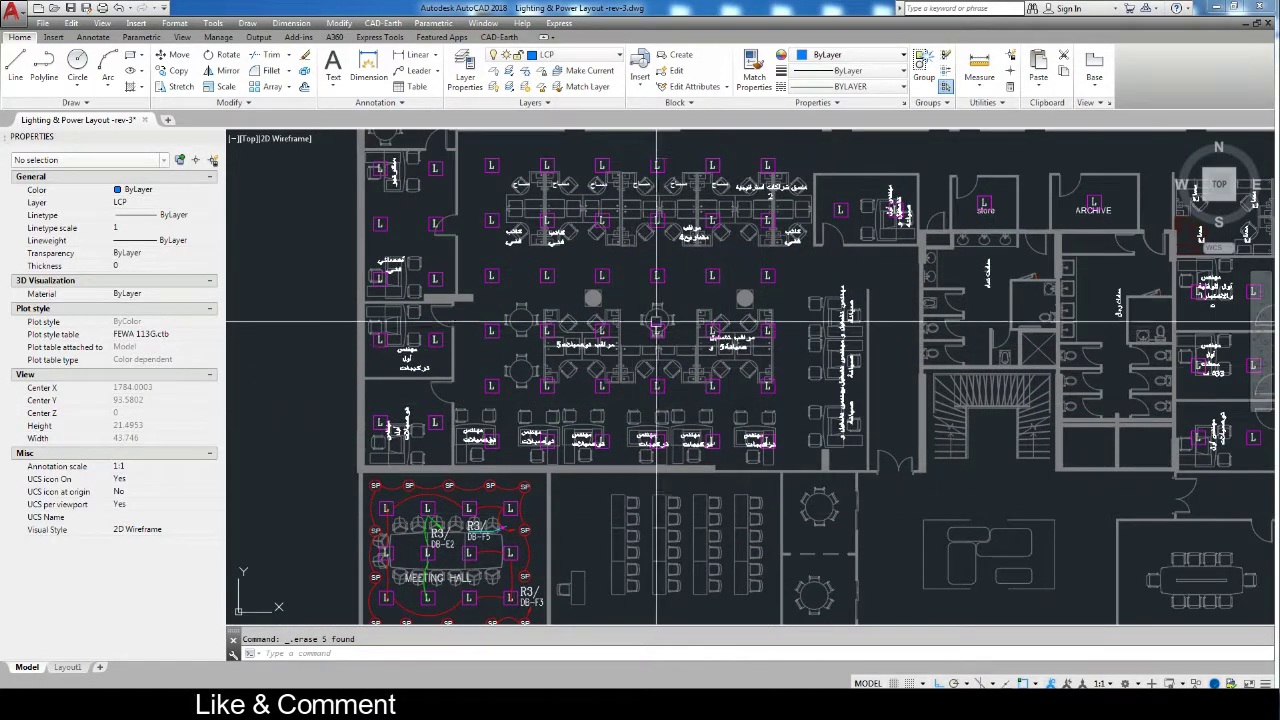
middle_drag(784, 364, 715, 376)
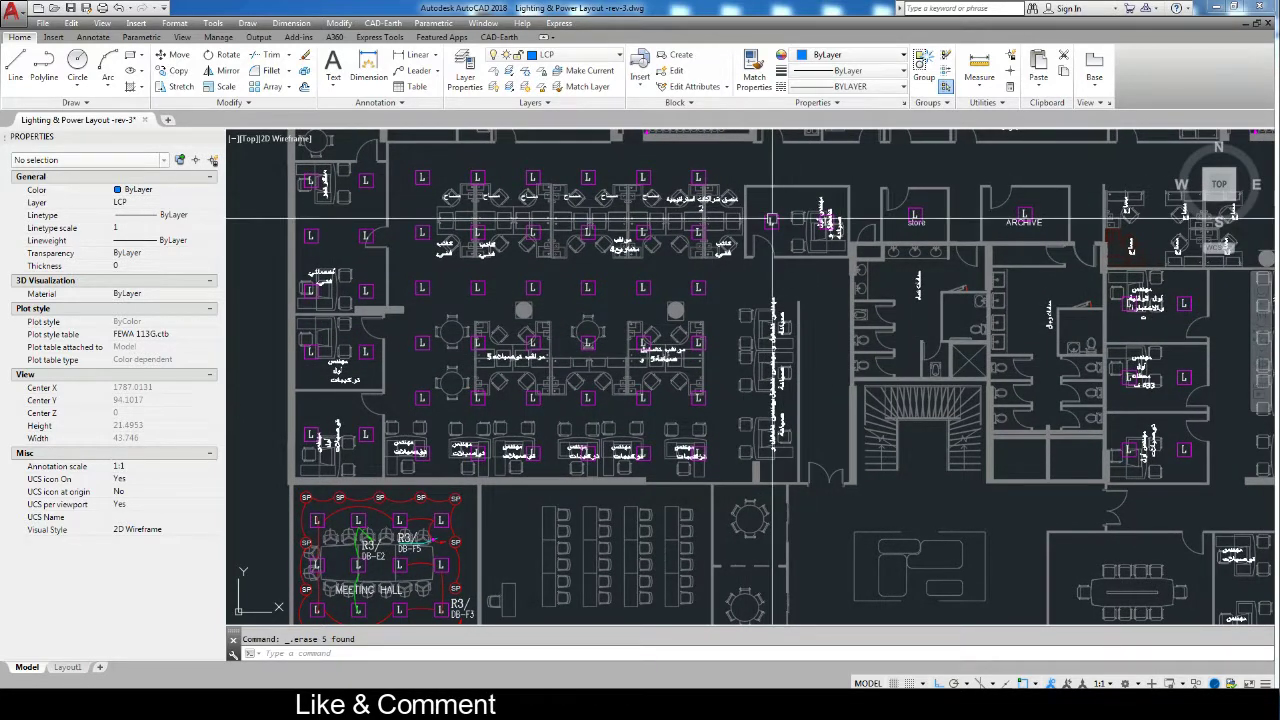
scroll(657, 272, up, 4)
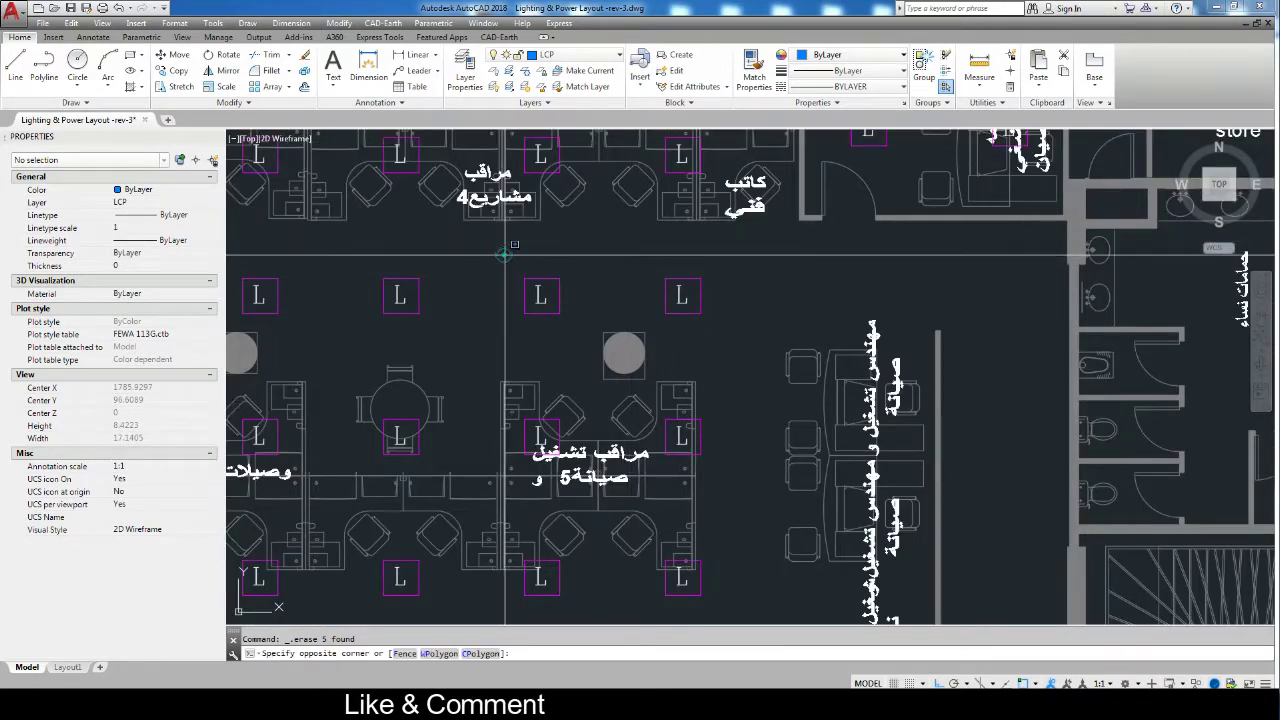
scroll(686, 343, down, 2)
scroll(663, 500, down, 2)
Copy the eight workstation L fixtures one grid spacing to the right.
click(708, 497)
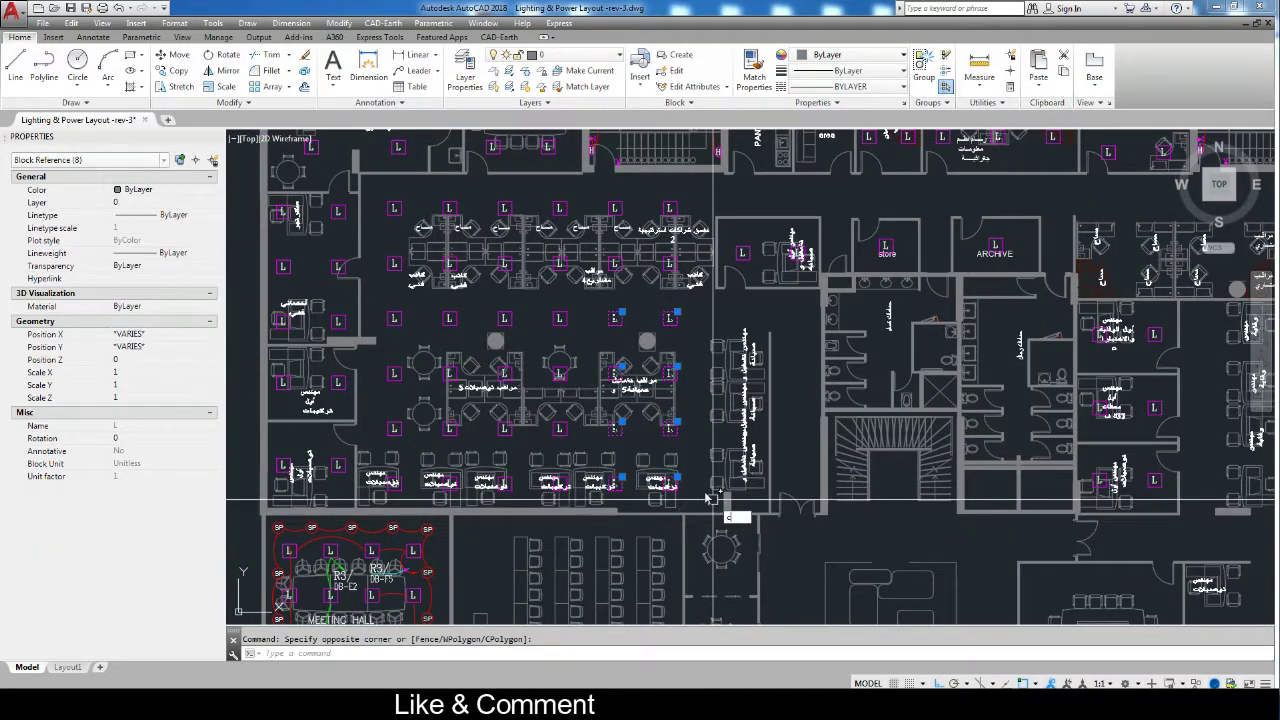
text(o)
key(Return)
scroll(565, 260, up, 4)
click(541, 401)
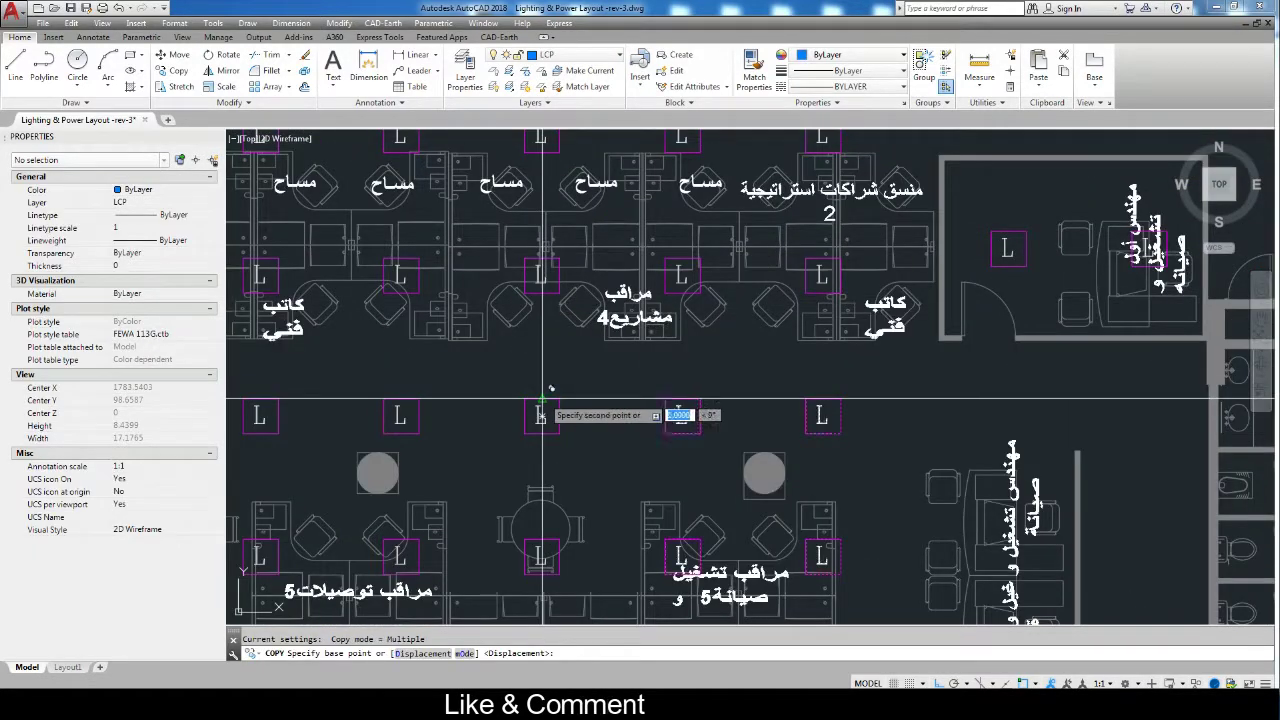
click(822, 397)
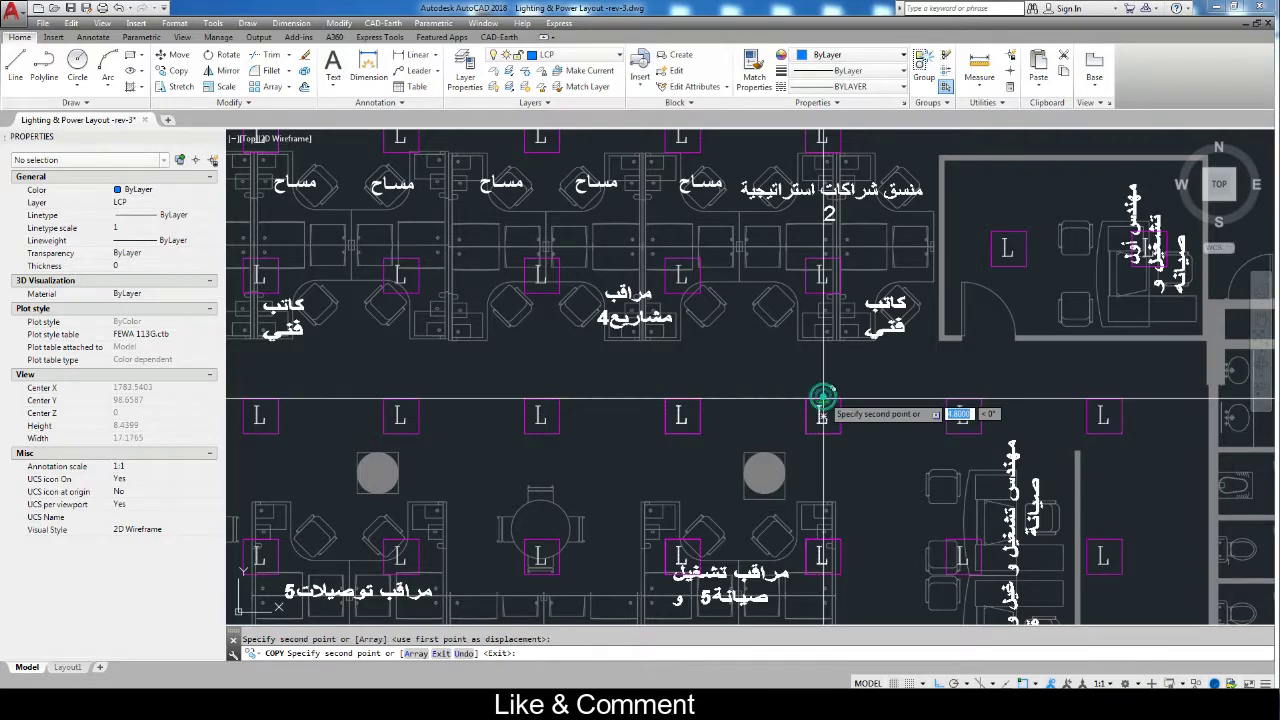
scroll(822, 397, down, 5)
key(Escape)
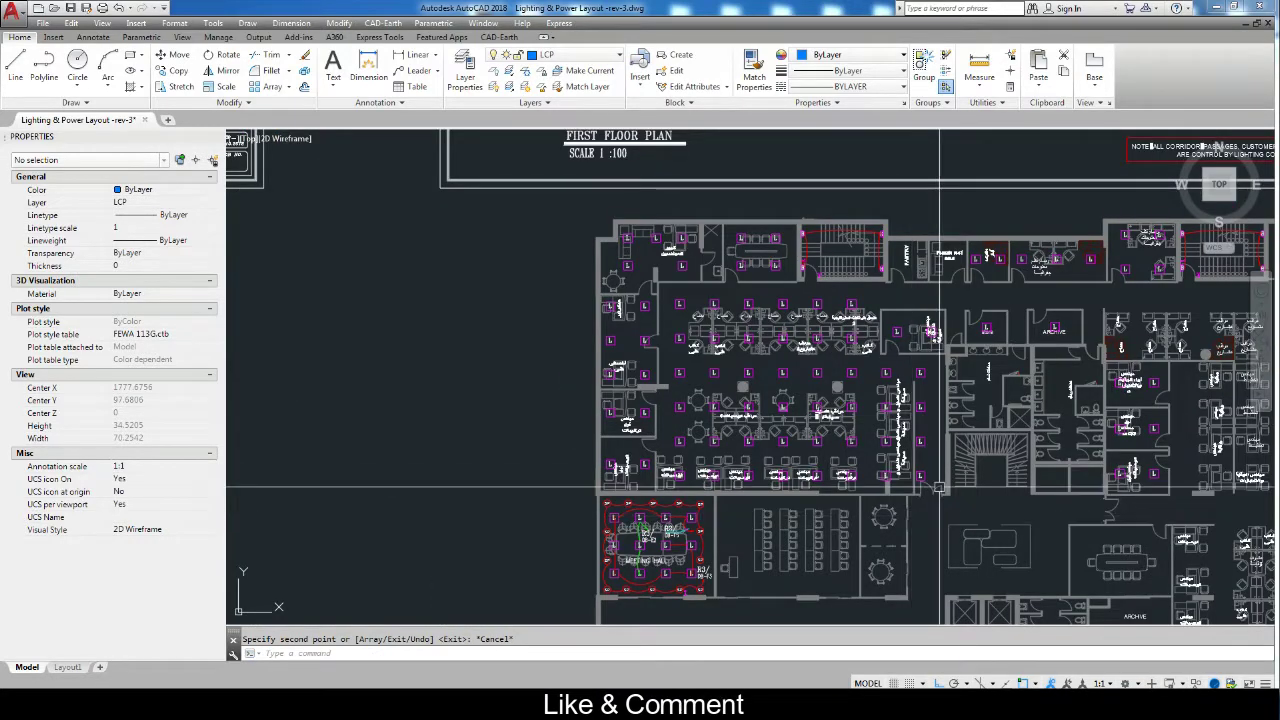
Bring the meeting hall and engineers' desks into view and begin selecting the engineer-desk lights.
middle_drag(950, 475, 862, 423)
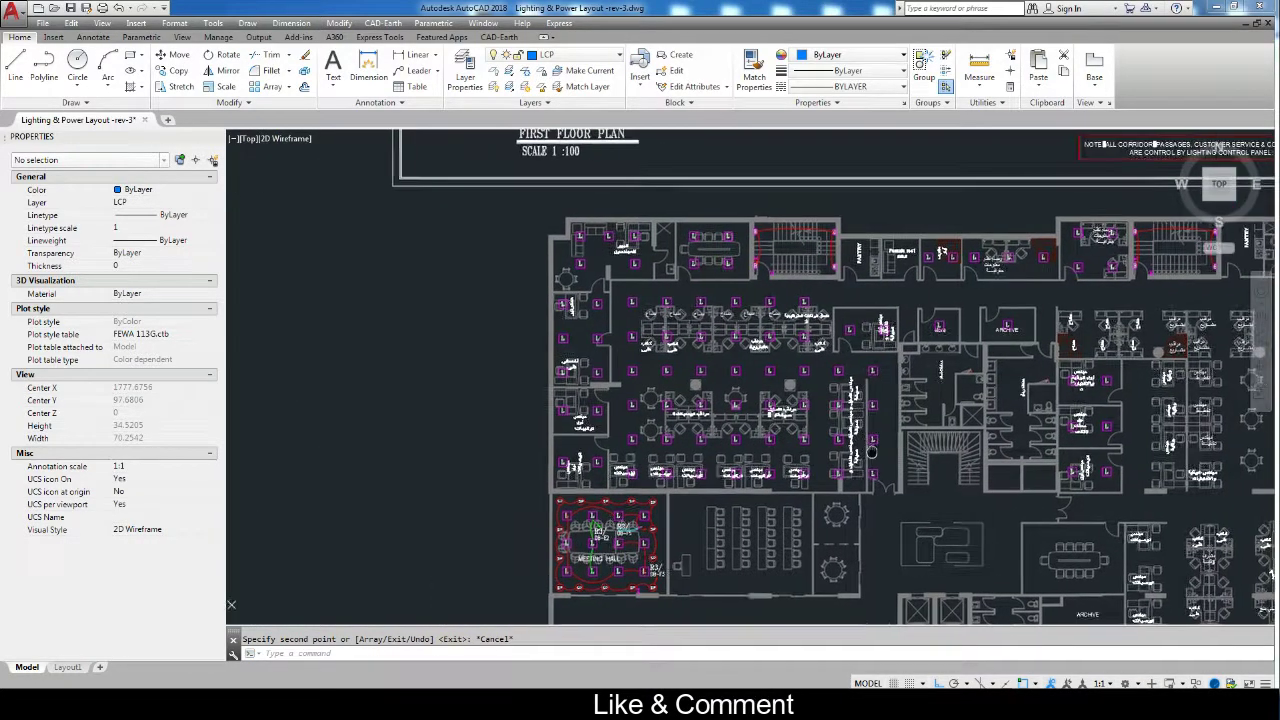
scroll(1043, 290, up, 4)
scroll(1043, 290, down, 2)
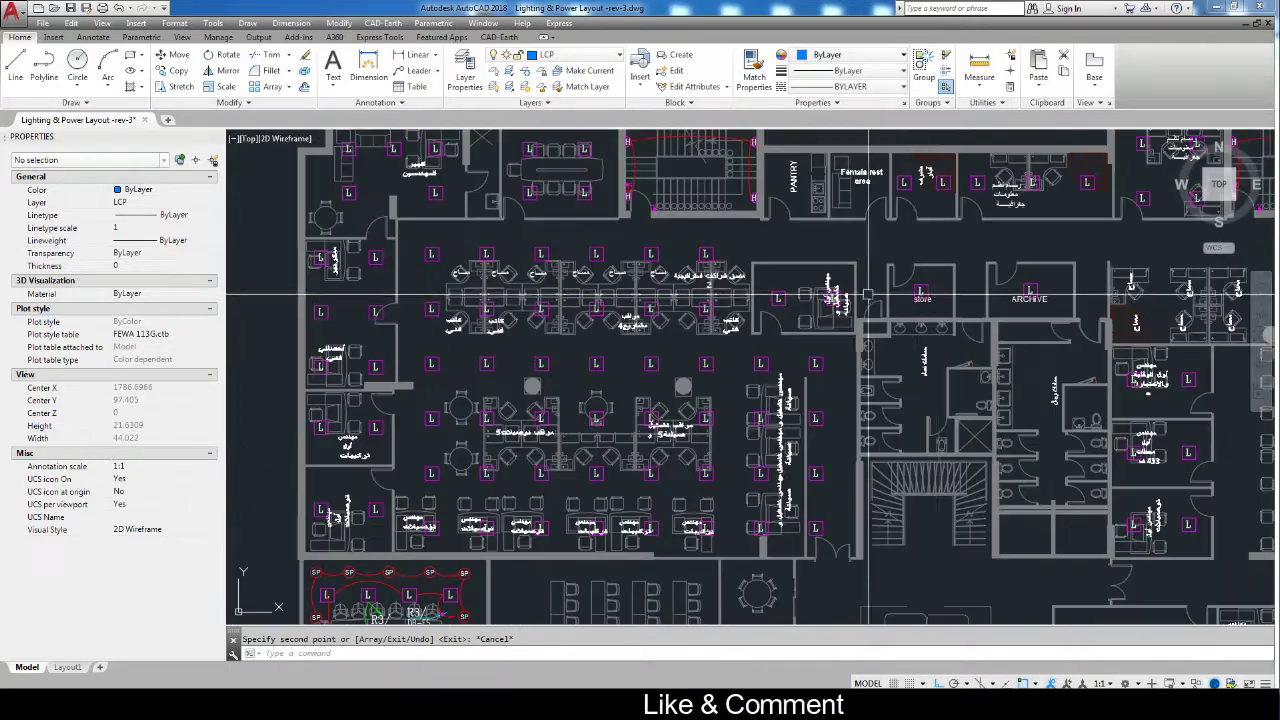
scroll(1043, 290, up, 4)
scroll(1043, 290, down, 4)
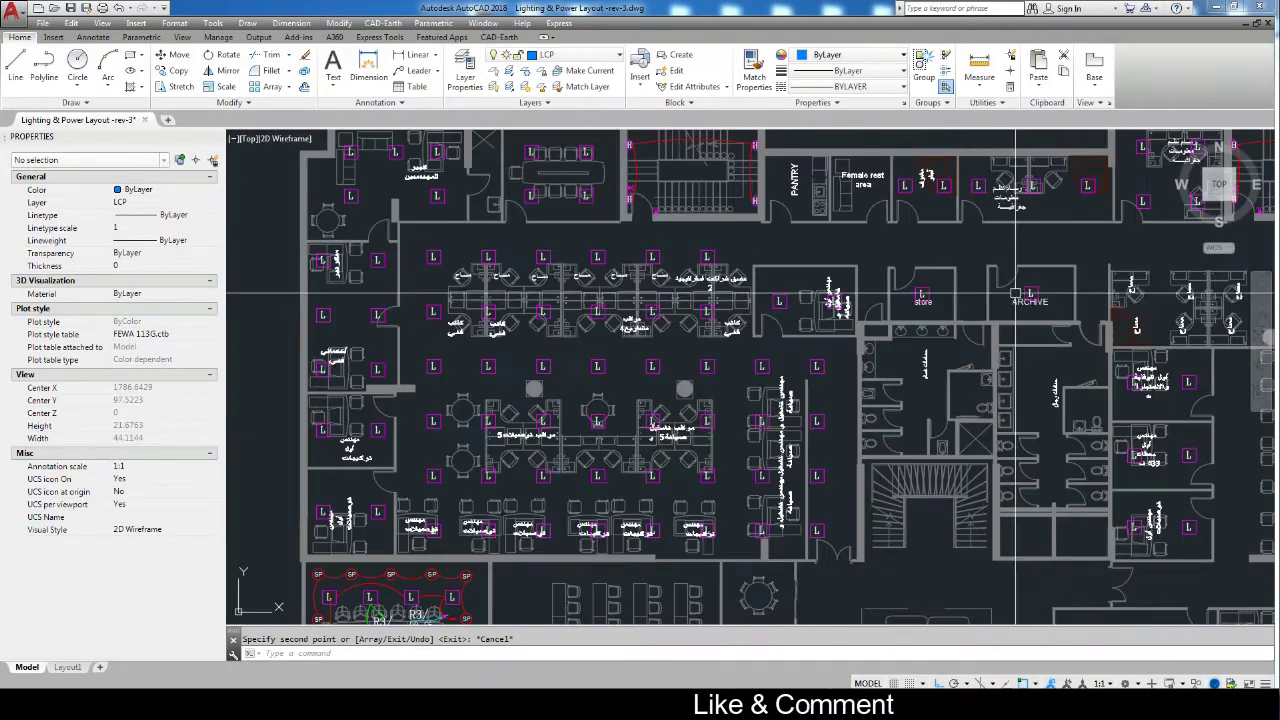
mouse_move(797, 434)
middle_down()
mouse_move(843, 347)
mouse_move(870, 250)
middle_up()
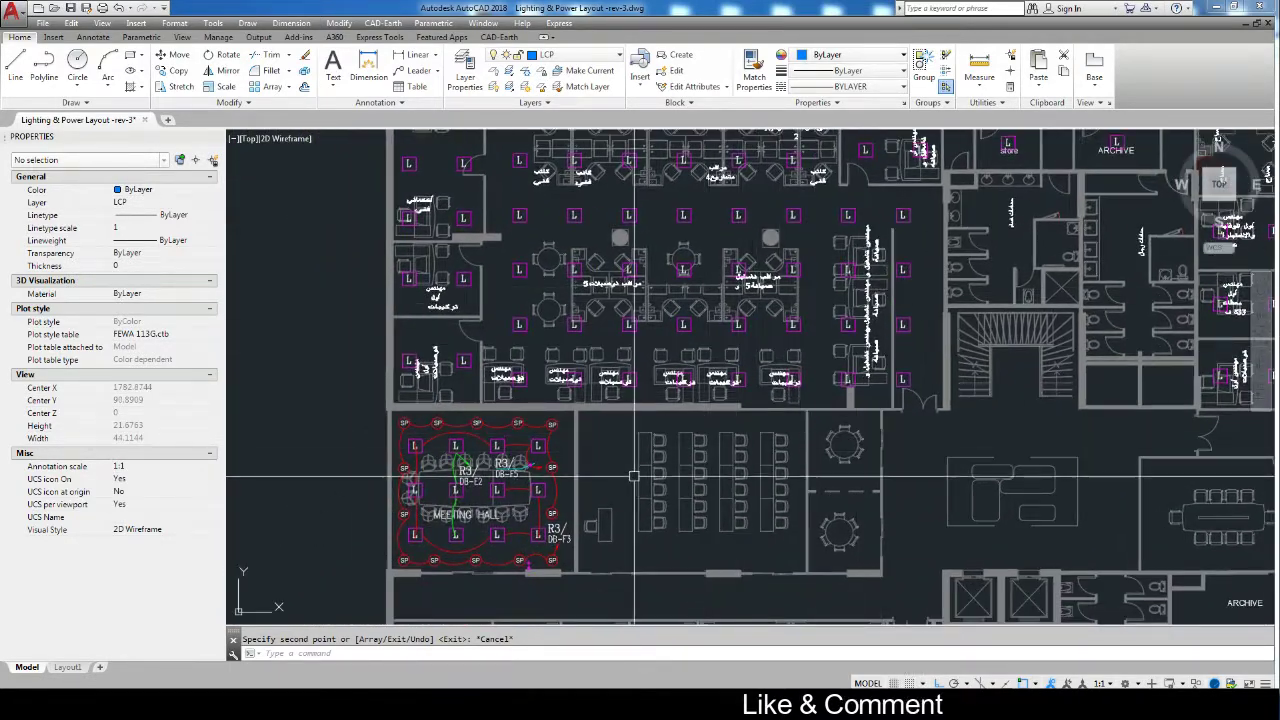
middle_drag(610, 415, 654, 428)
scroll(654, 428, up, 2)
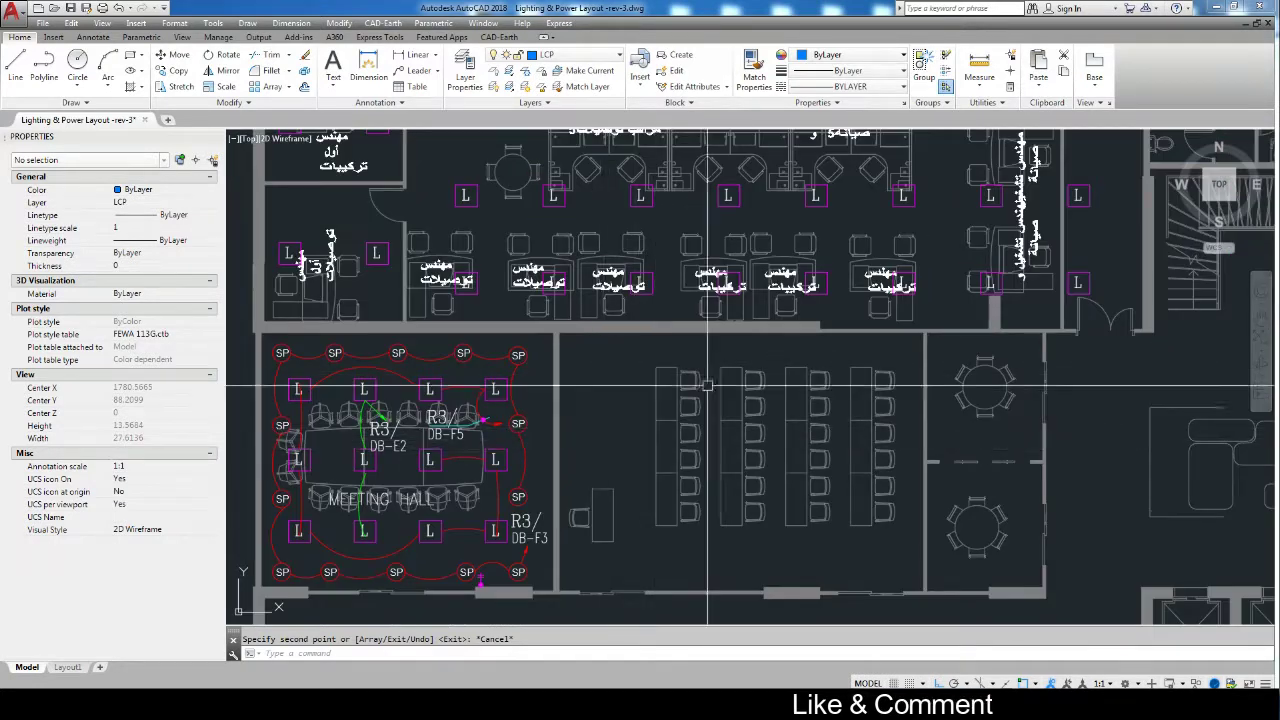
middle_drag(504, 217, 504, 264)
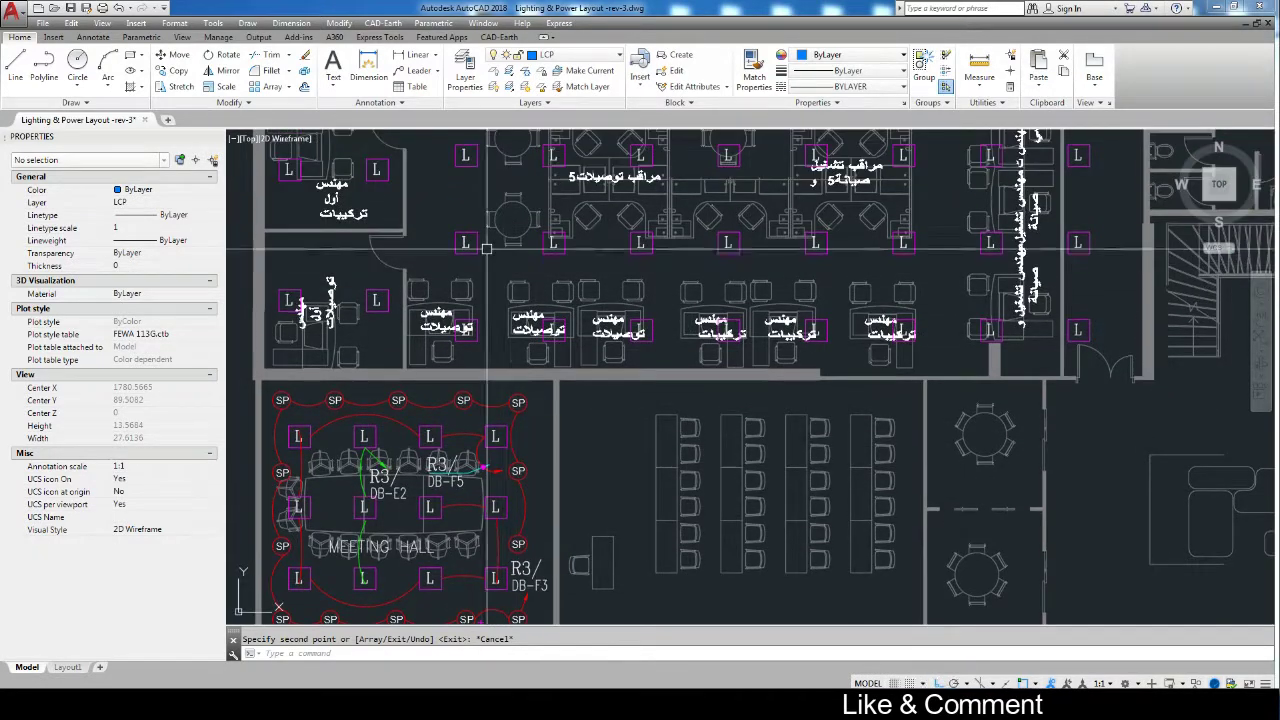
click(441, 208)
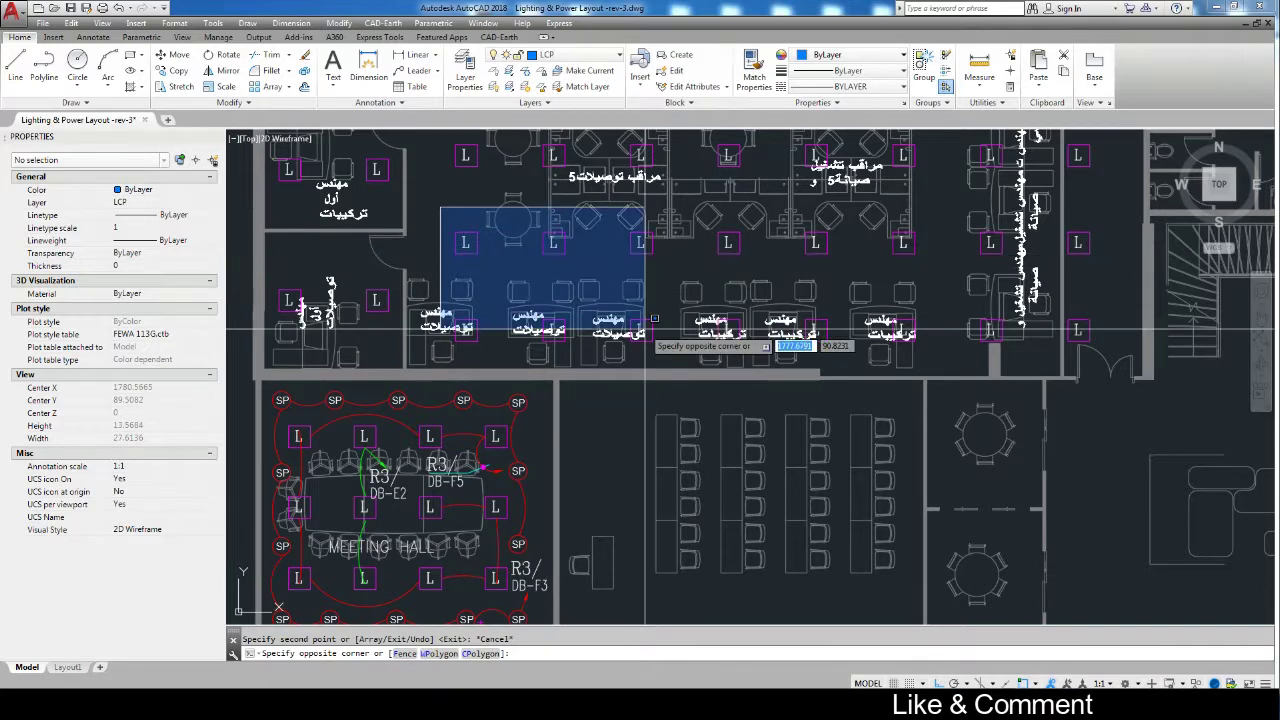
Select nine L fixtures near the engineer desks: six, then three top-row lights.
click(668, 372)
click(448, 138)
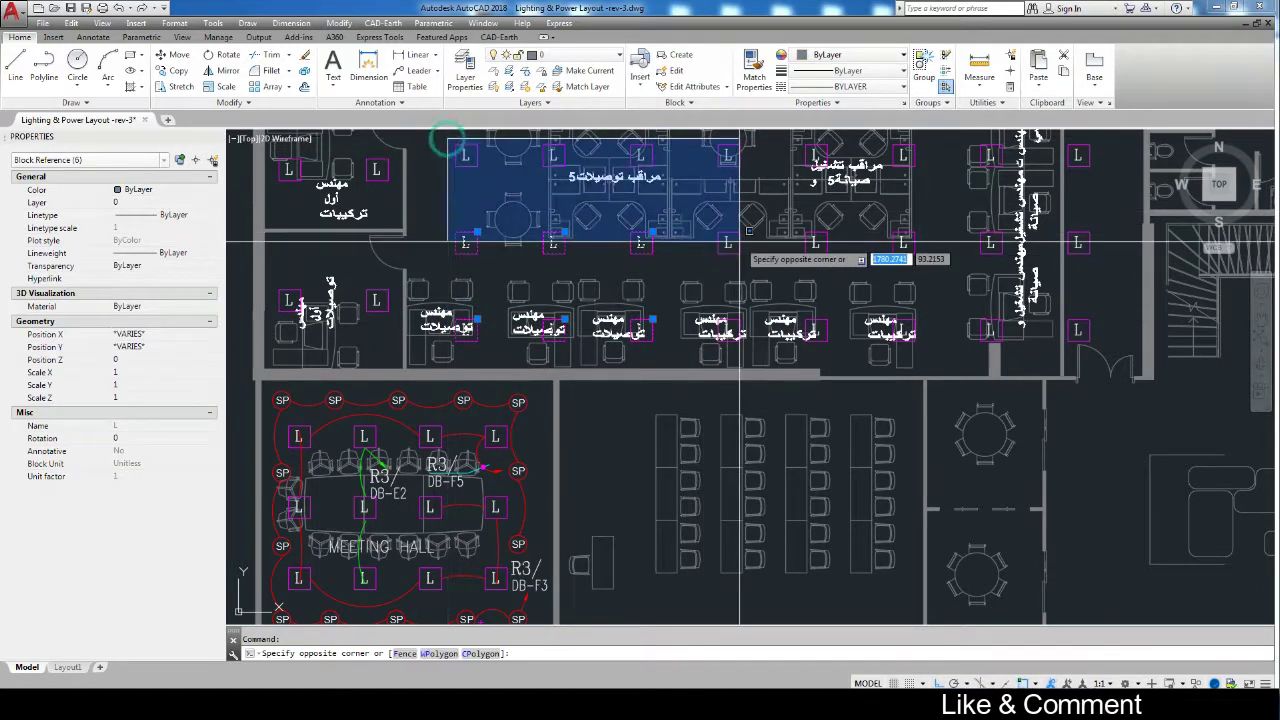
click(700, 225)
click(596, 240)
Copy the nine selected fixtures into the room with rows of desks.
key(Return)
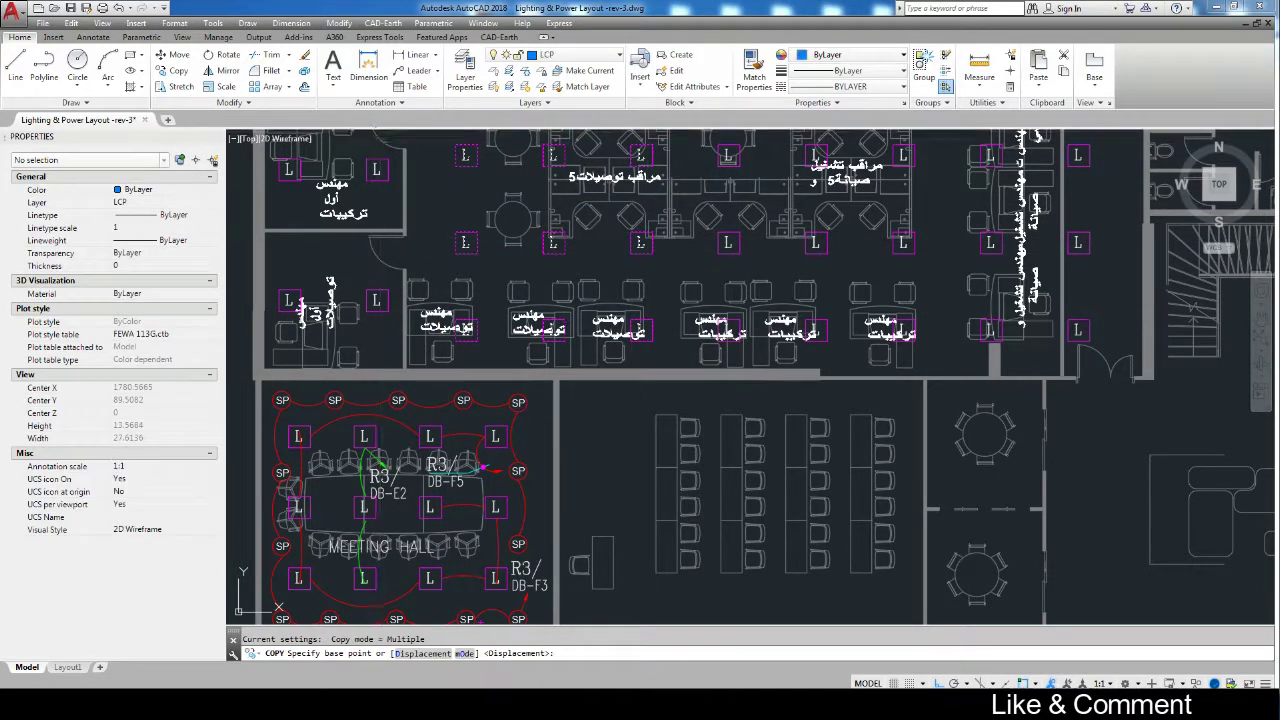
scroll(456, 142, up, 8)
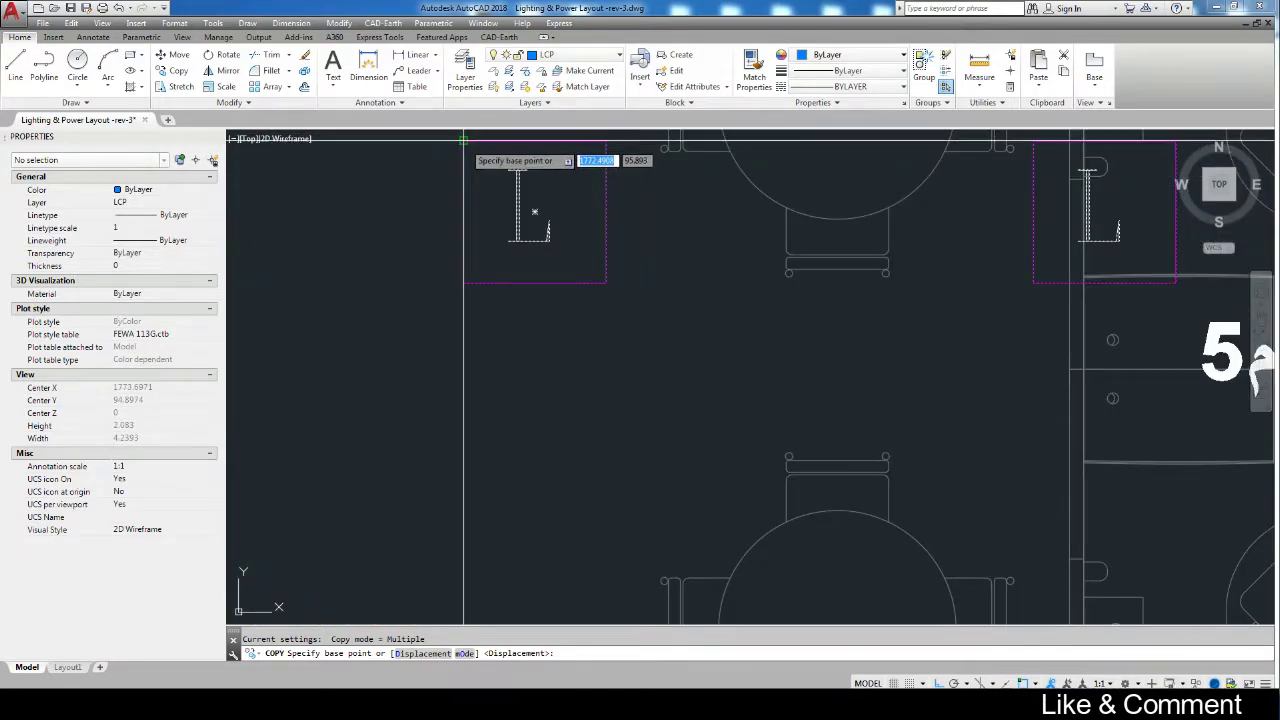
click(506, 176)
scroll(464, 143, down, 5)
scroll(535, 280, up, 5)
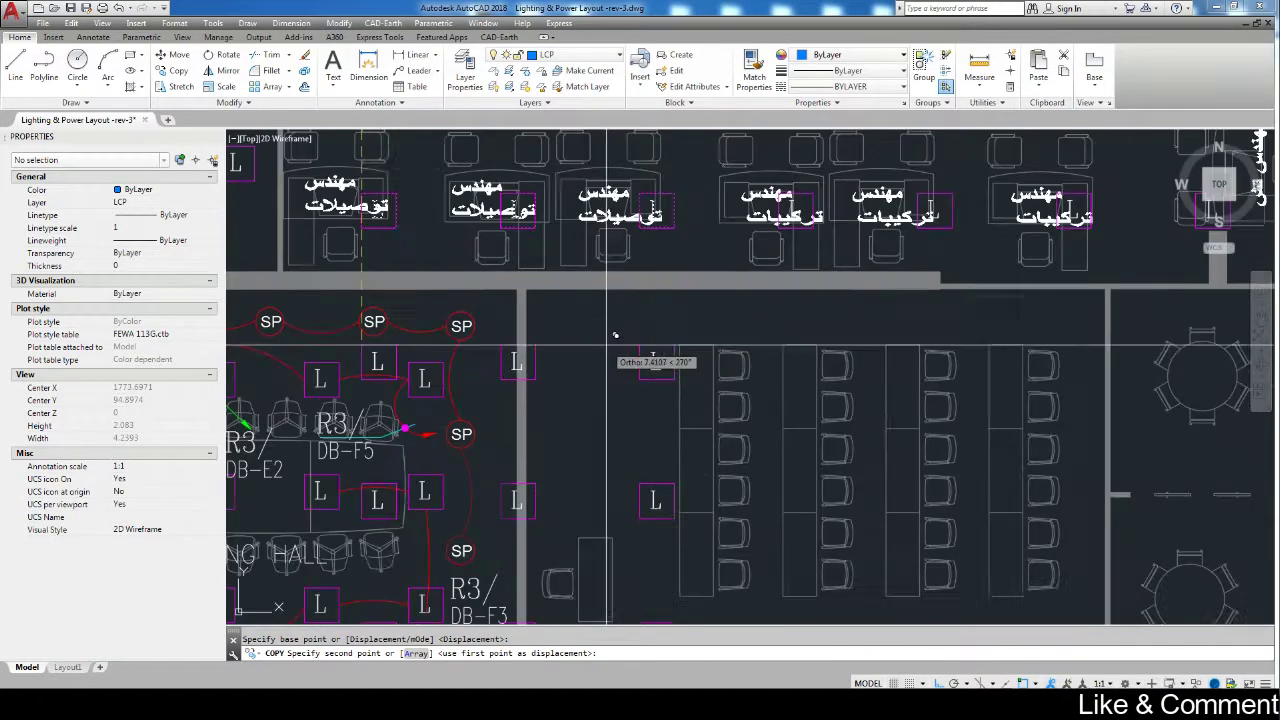
click(535, 280)
key(Escape)
Begin a selection window around the newly copied desk-room lights.
scroll(523, 286, down, 2)
scroll(510, 218, up, 2)
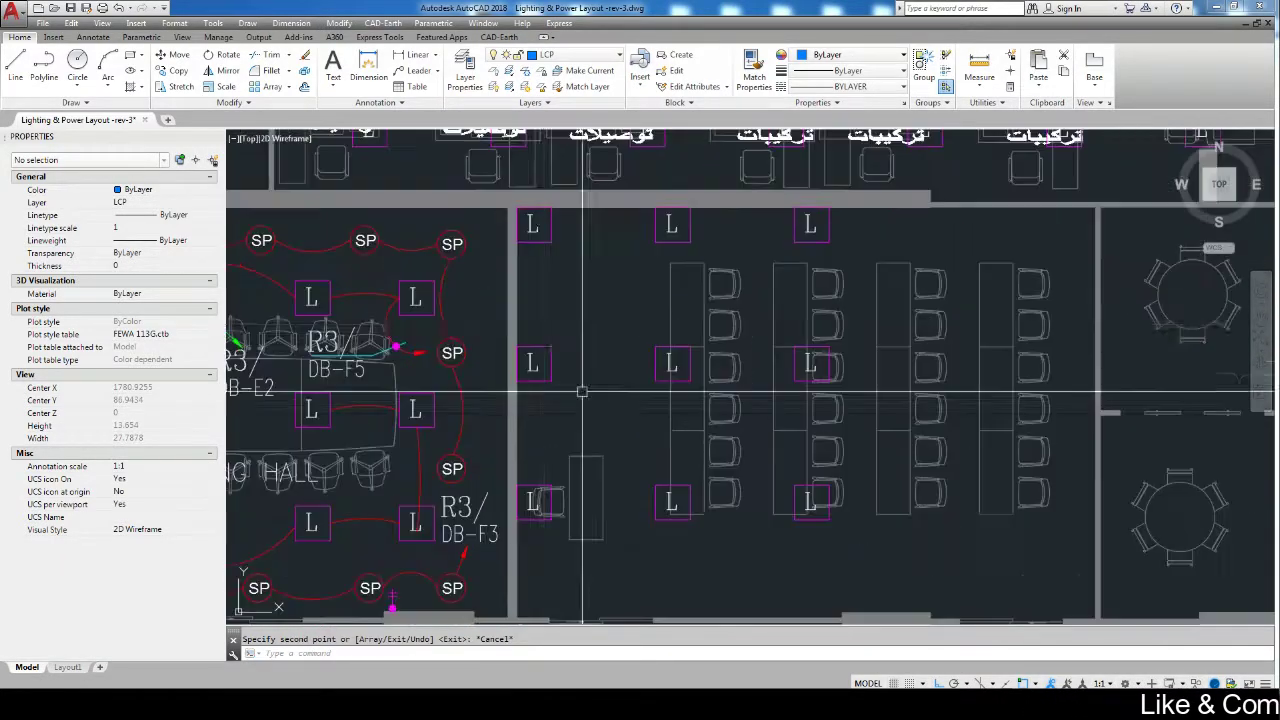
scroll(504, 182, up, 2)
click(506, 180)
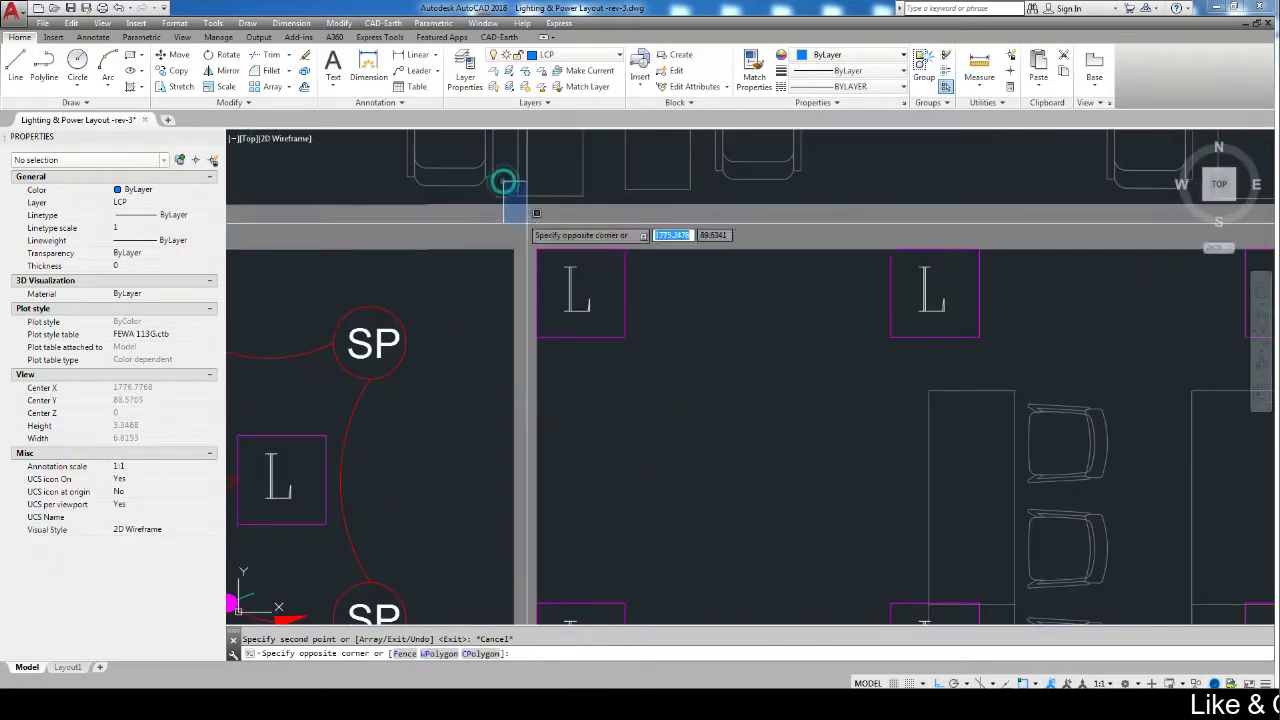
scroll(506, 180, down, 2)
scroll(784, 449, down, 3)
Move the nine desk-room fixtures 1.2 units to the right.
click(835, 508)
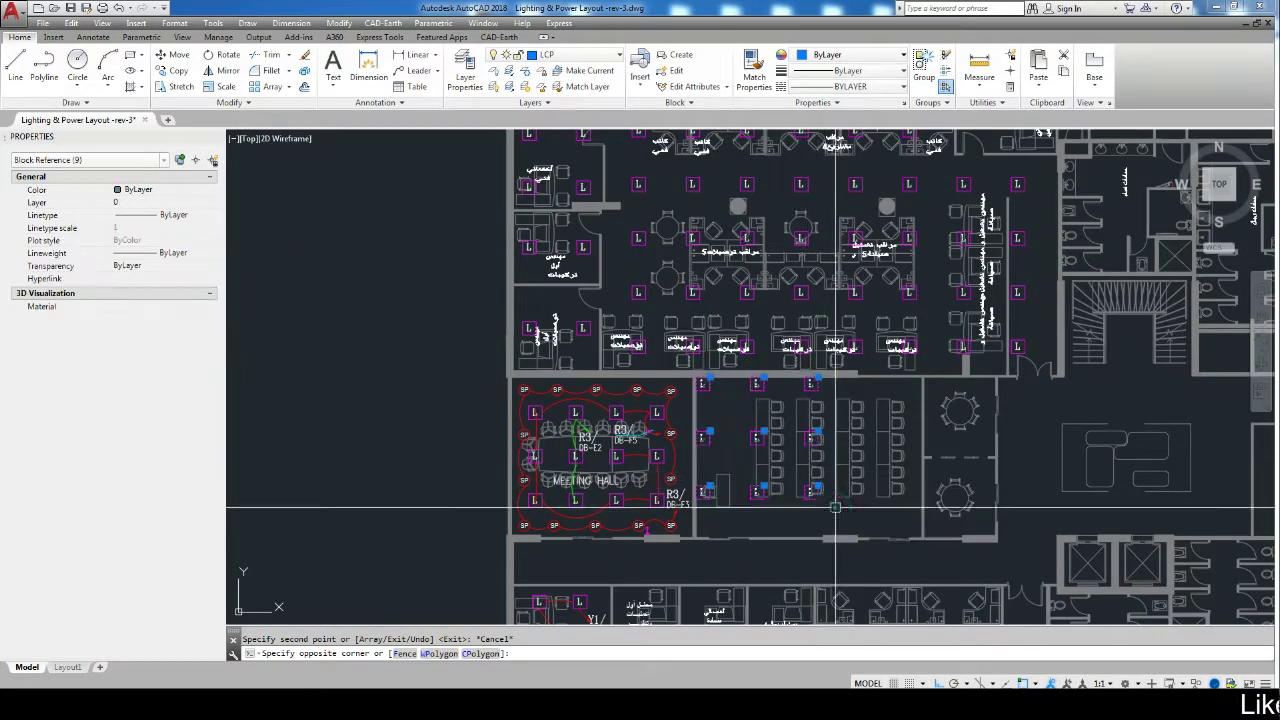
text(m)
key(Return)
scroll(834, 513, up, 4)
click(795, 518)
text(1.2)
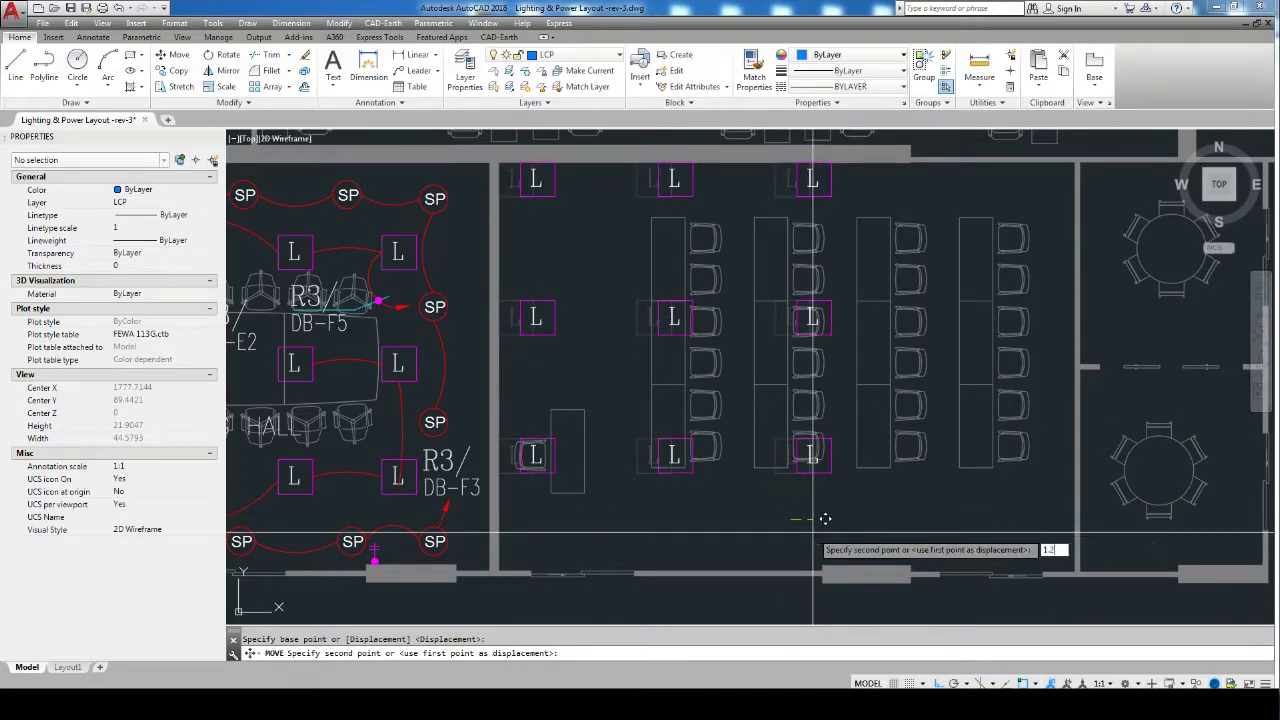
text(.2)
key(Return)
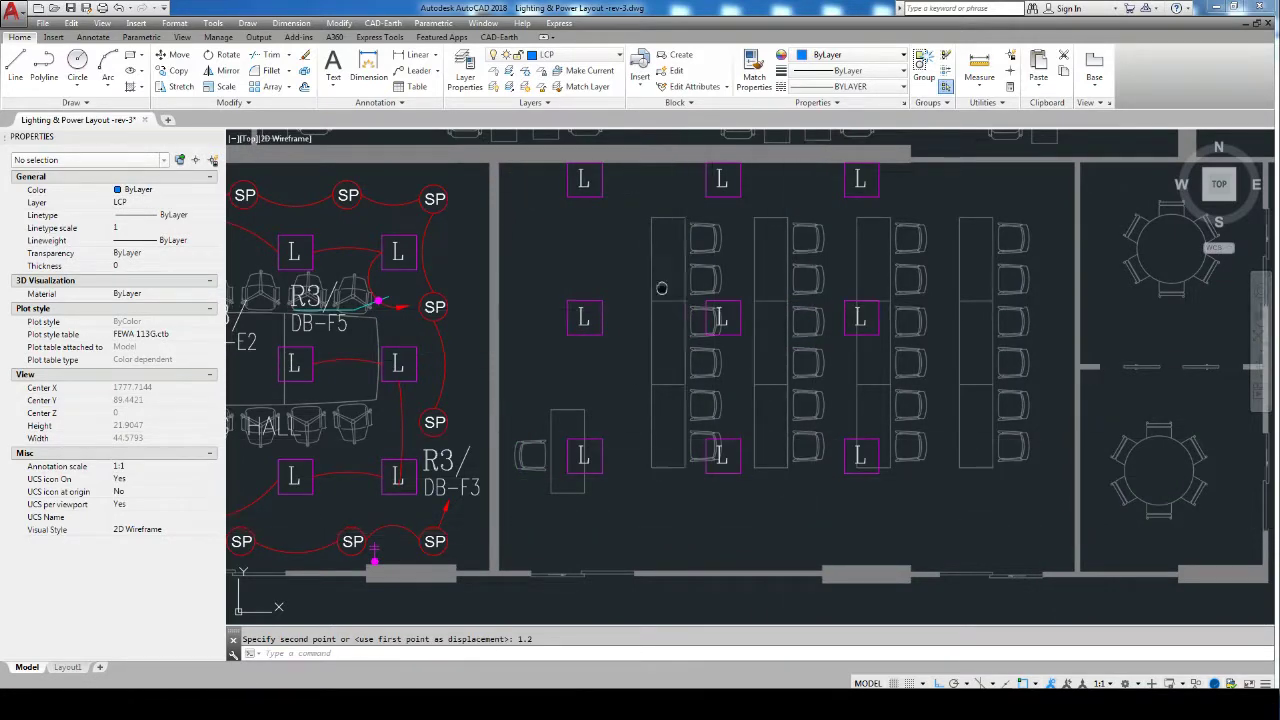
Reselect the desk-room fixtures and move them 1.2 units down.
middle_drag(661, 288, 636, 360)
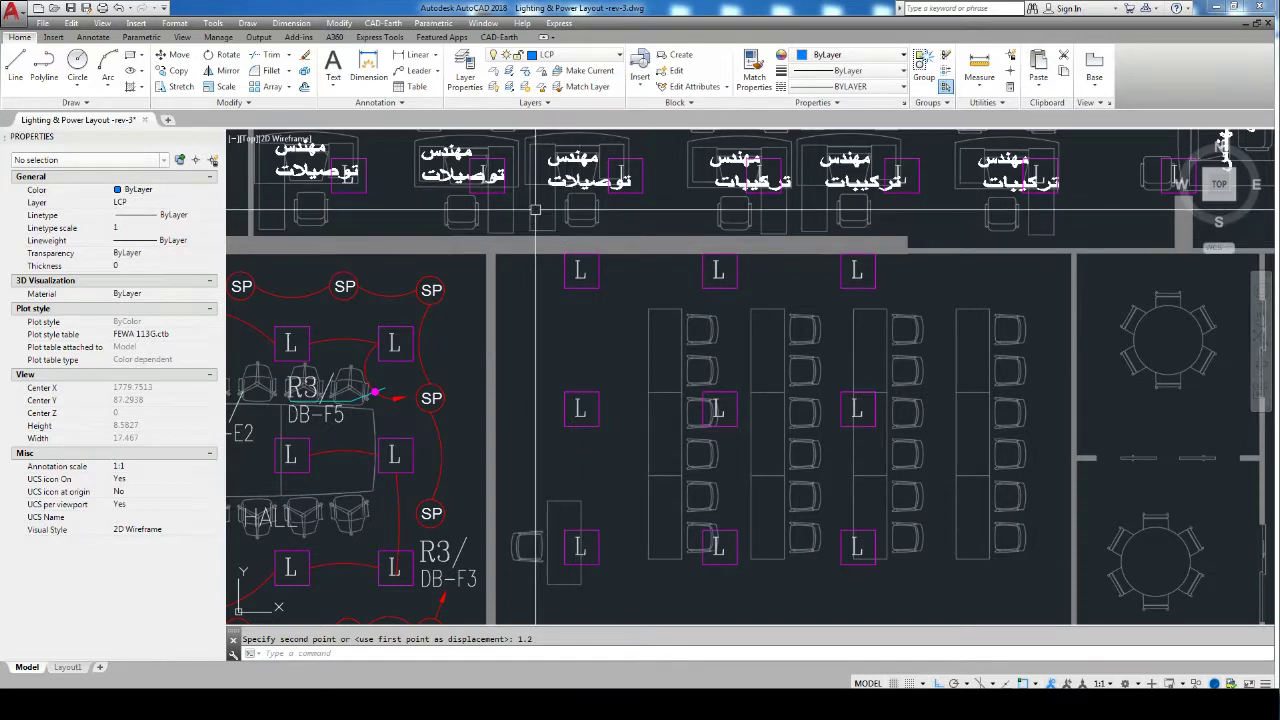
scroll(590, 250, down, 4)
click(588, 248)
scroll(758, 424, up, 5)
key(Return)
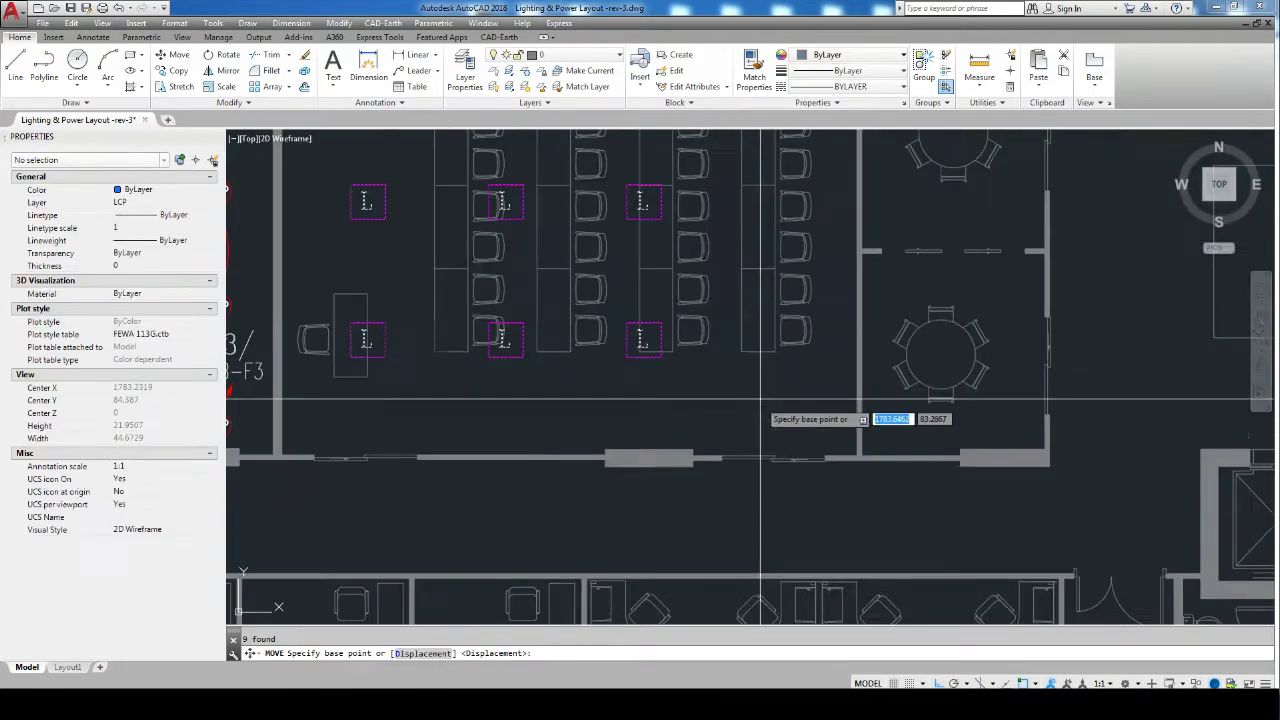
click(842, 292)
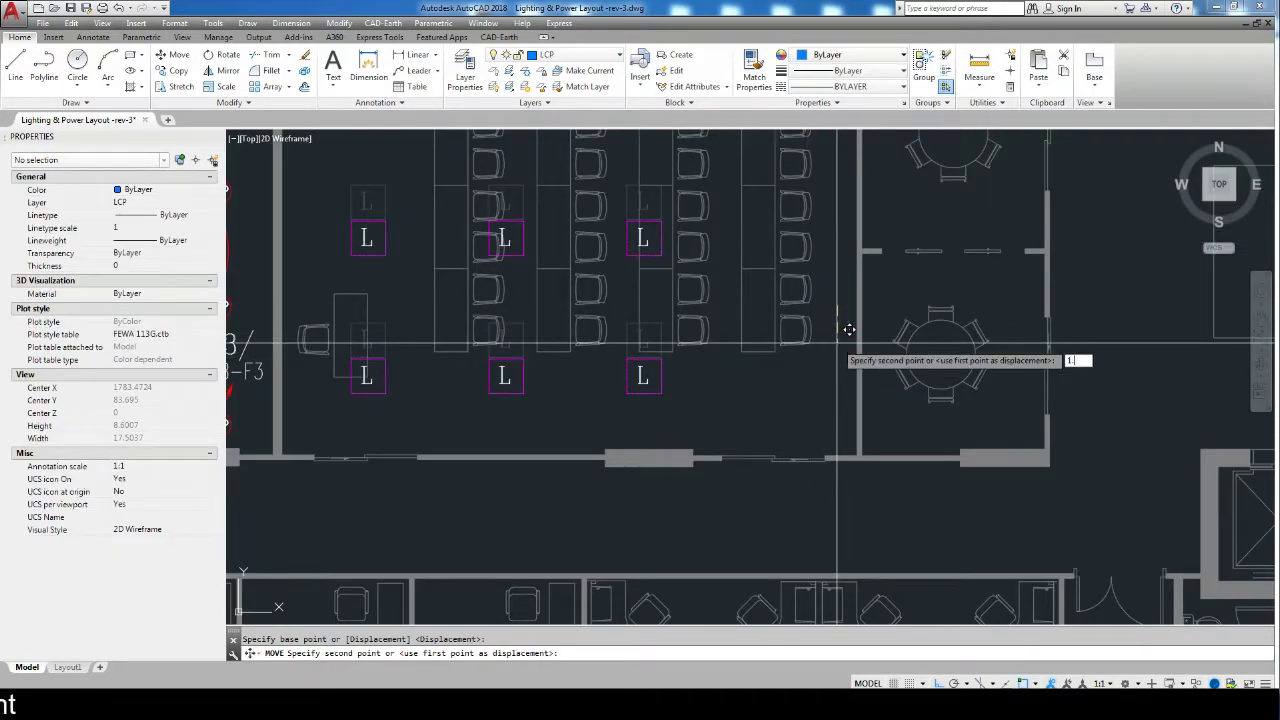
text(2)
key(Return)
scroll(678, 287, down, 3)
scroll(678, 287, down, 2)
scroll(678, 287, up, 3)
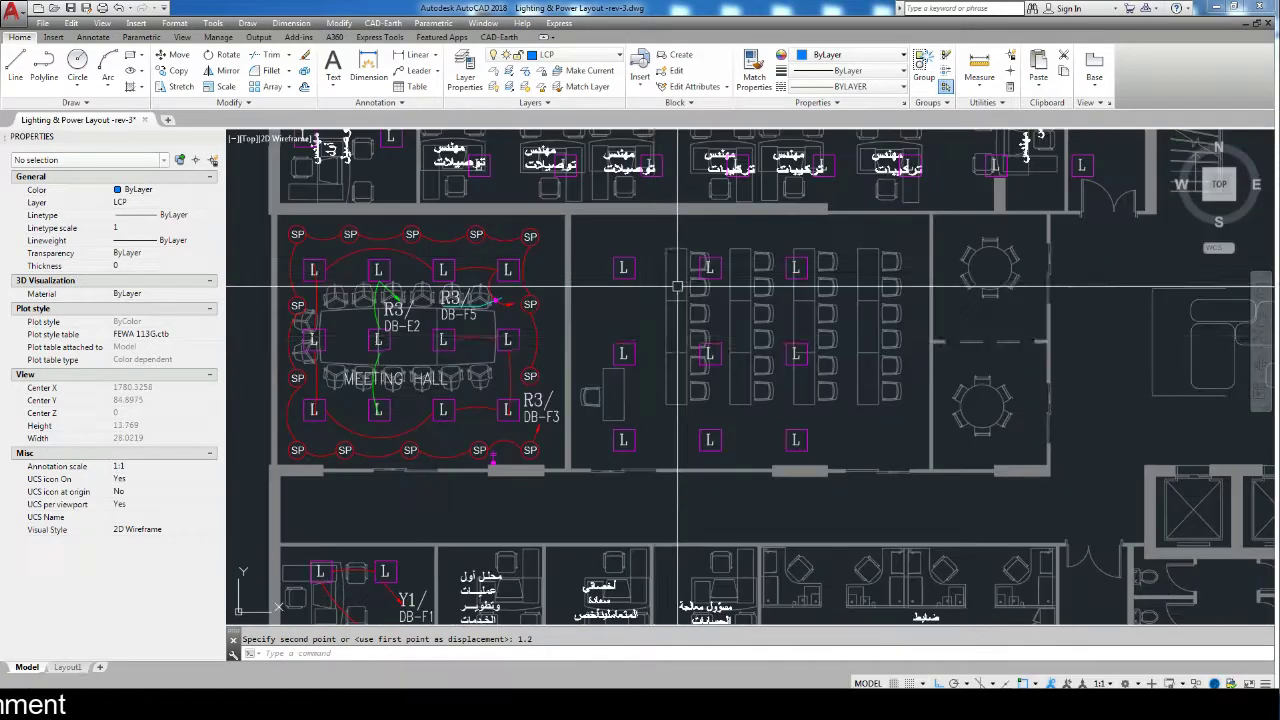
middle_drag(653, 341, 659, 351)
text(da)
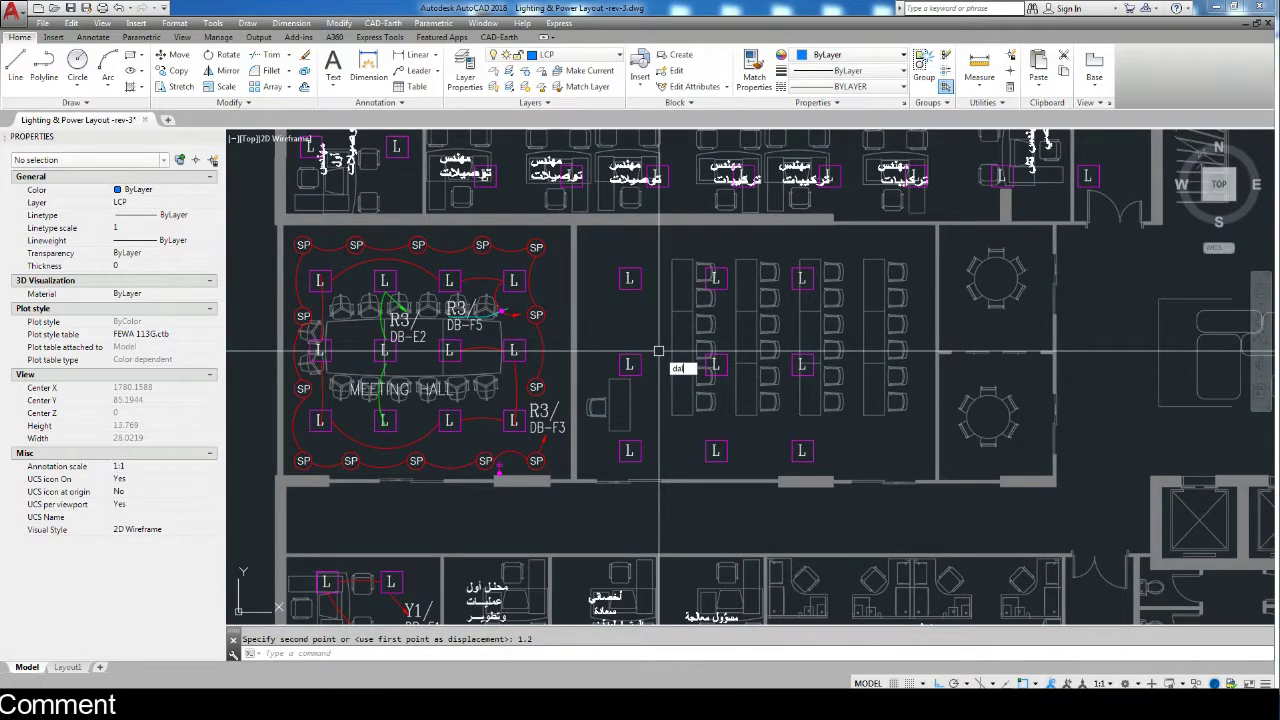
Add aligned dimensions with DAL from the wall to the fixtures, reading 700 and 540.
text(l)
key(Return)
scroll(667, 473, up, 4)
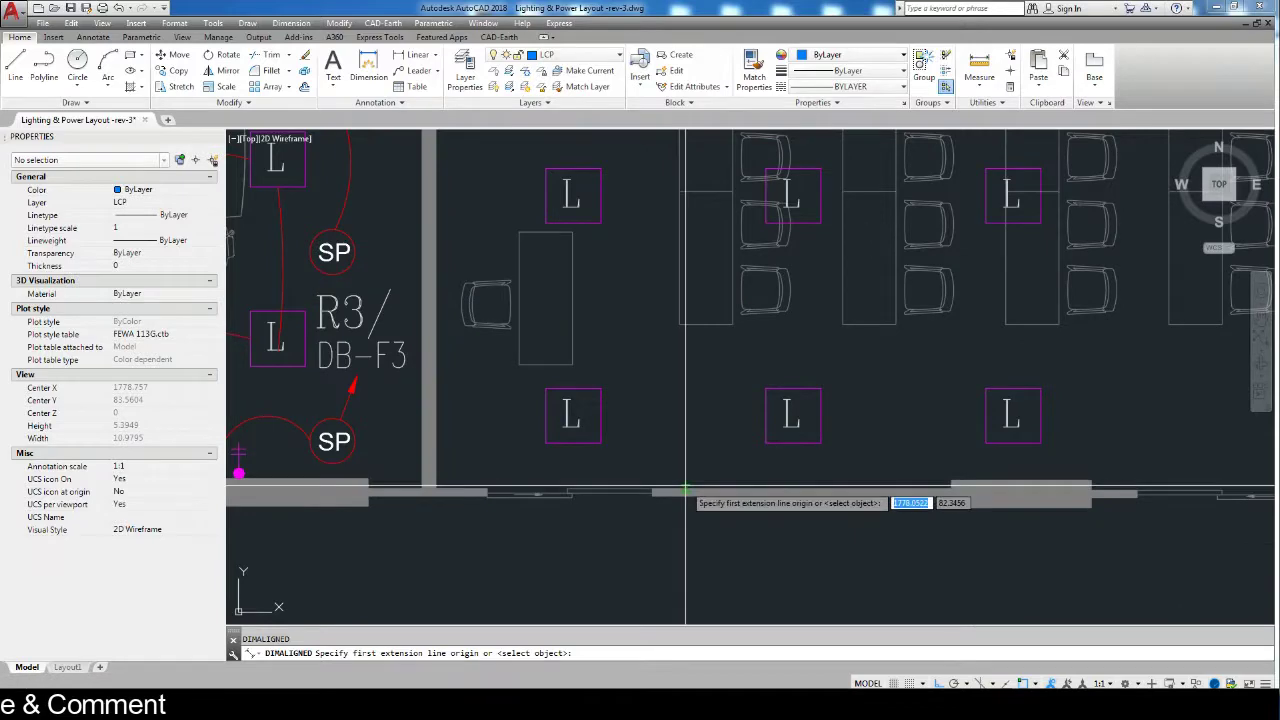
click(977, 491)
scroll(977, 491, down, 4)
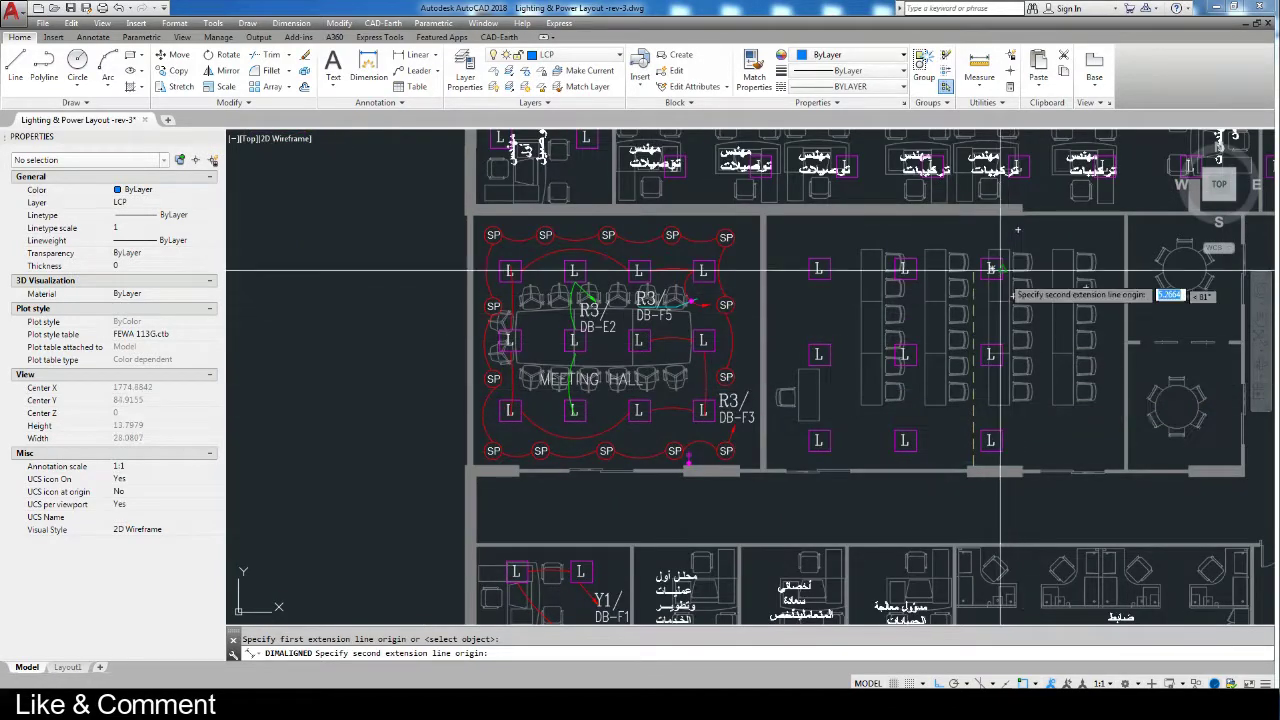
scroll(1001, 270, up, 4)
click(952, 198)
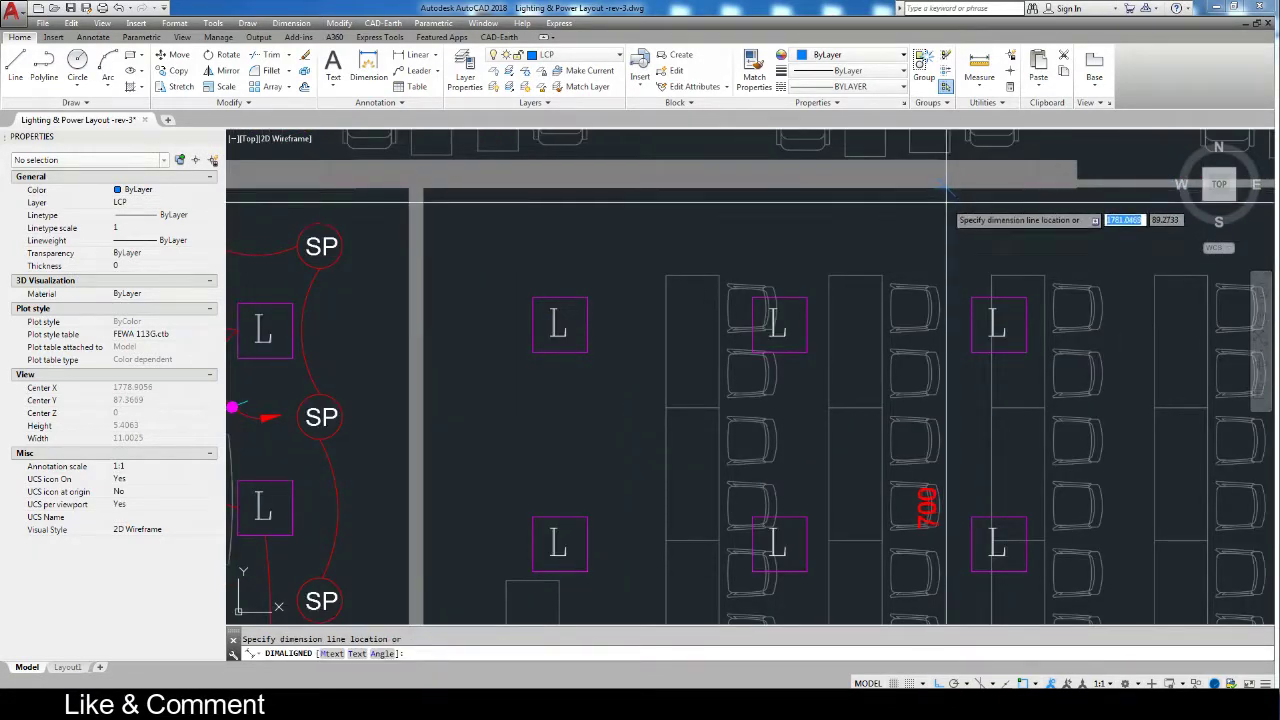
scroll(939, 205, down, 4)
key(Return)
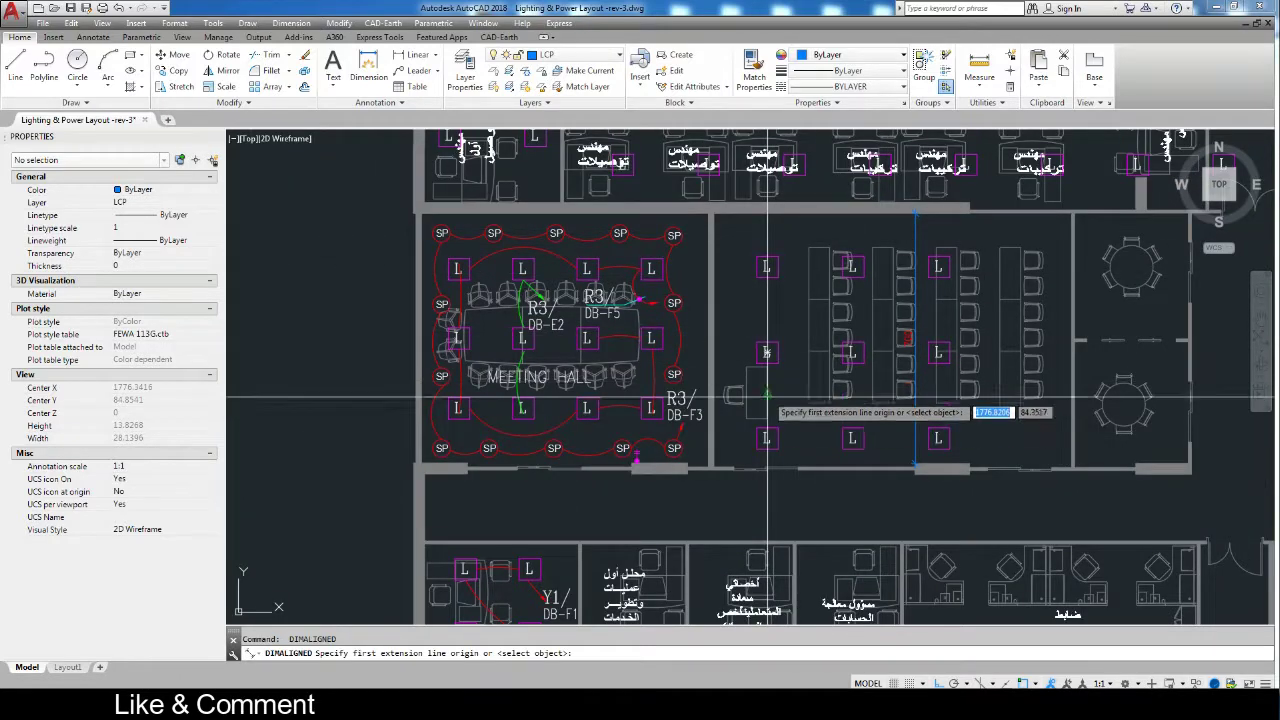
scroll(785, 440, up, 4)
click(785, 465)
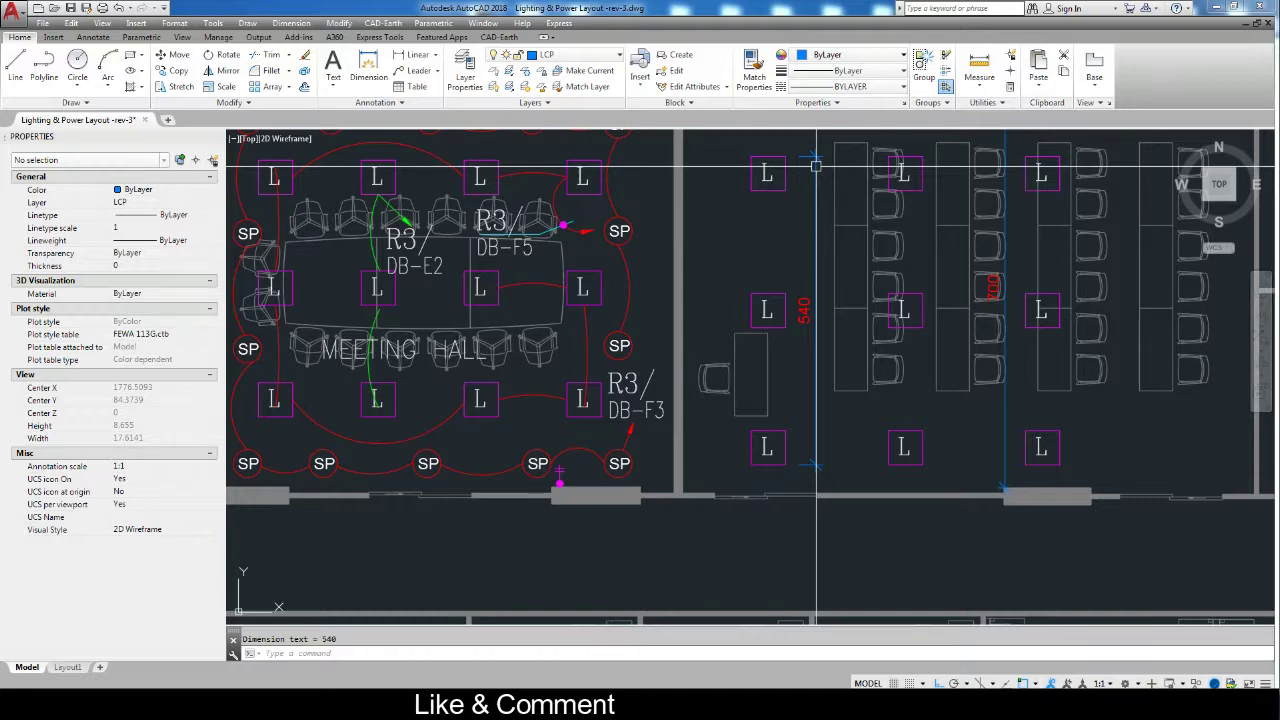
Window-select the workstation L fixtures and move them higher in the room.
middle_drag(793, 200, 621, 317)
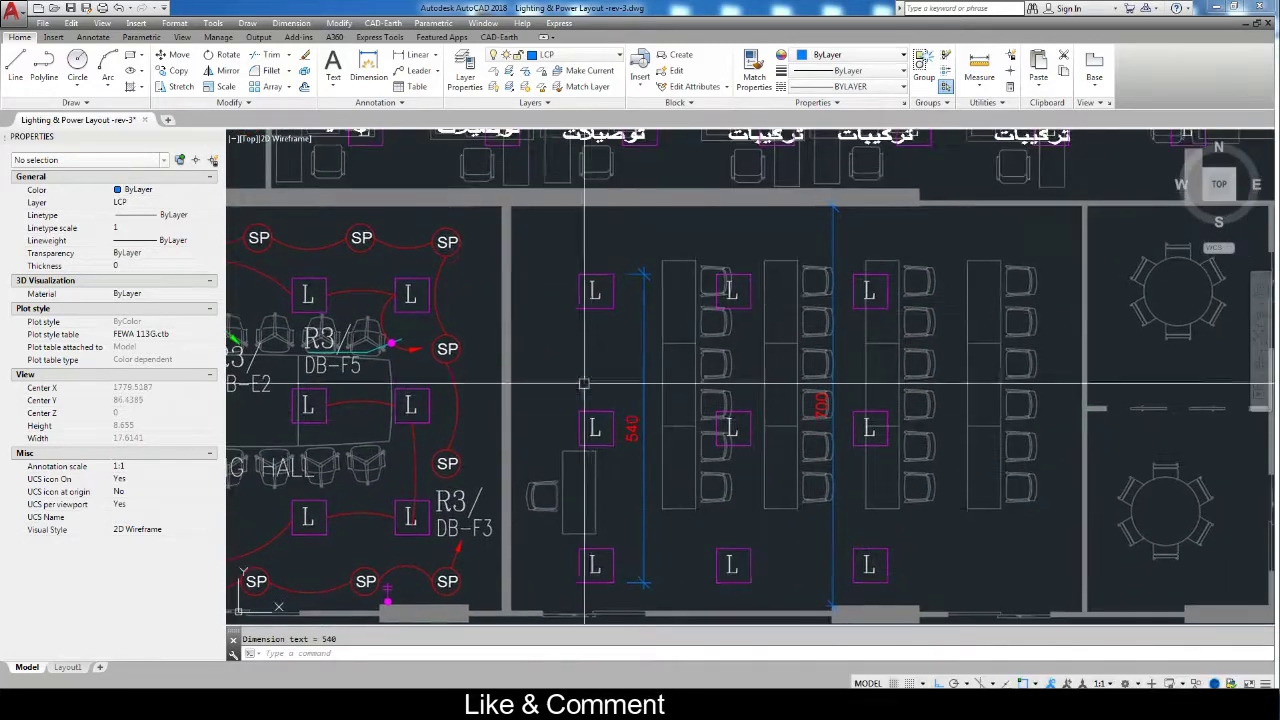
click(556, 250)
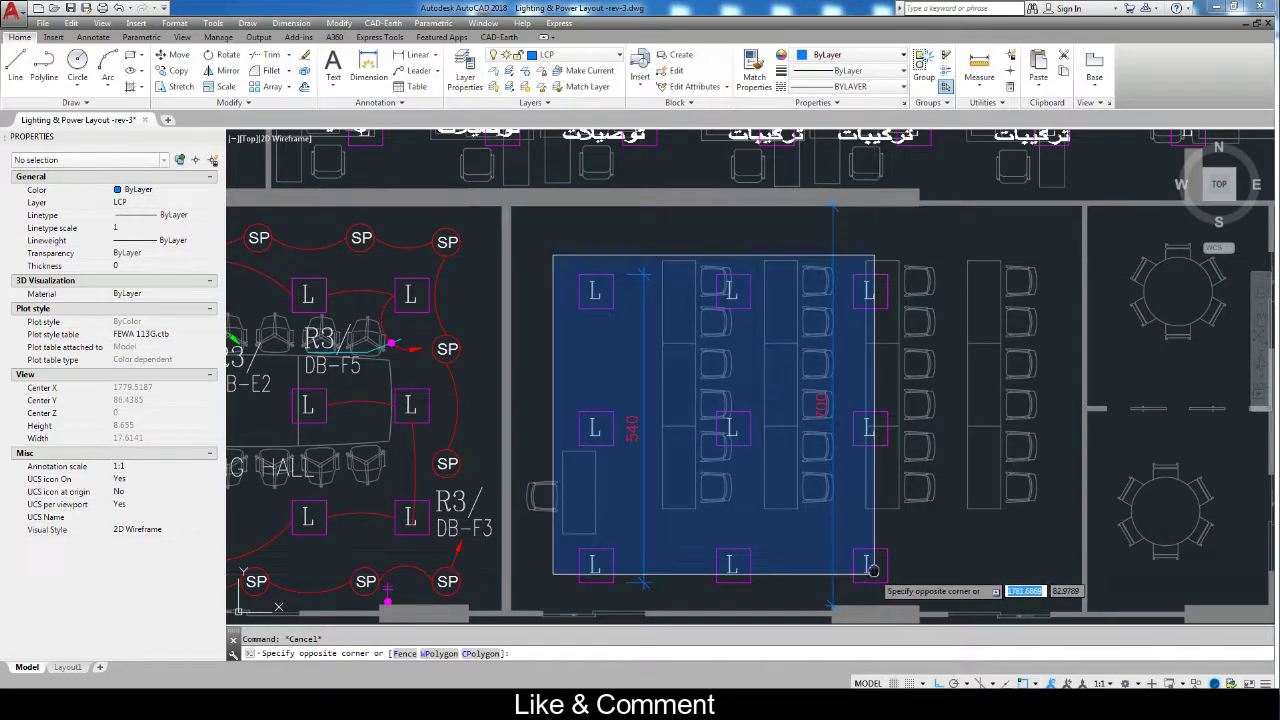
middle_drag(986, 520, 960, 419)
click(899, 534)
text(m)
key(Return)
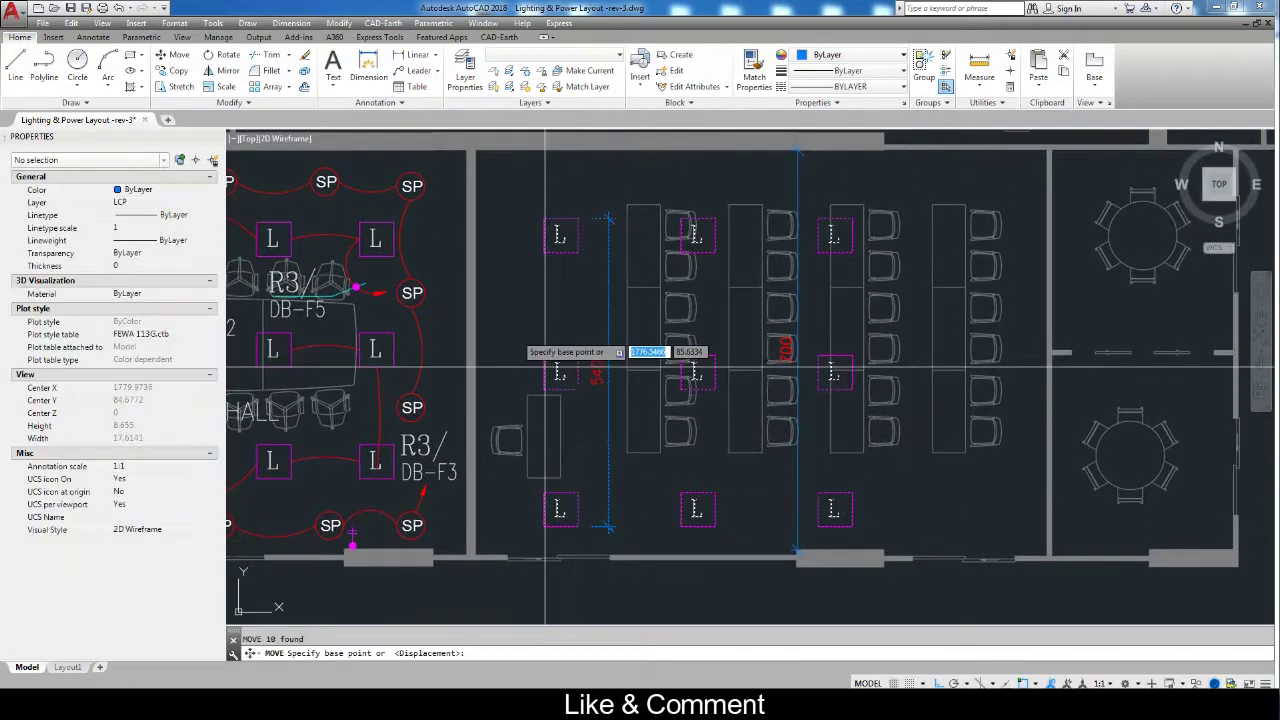
scroll(530, 235, up, 4)
scroll(565, 214, down, 3)
middle_drag(565, 214, 580, 354)
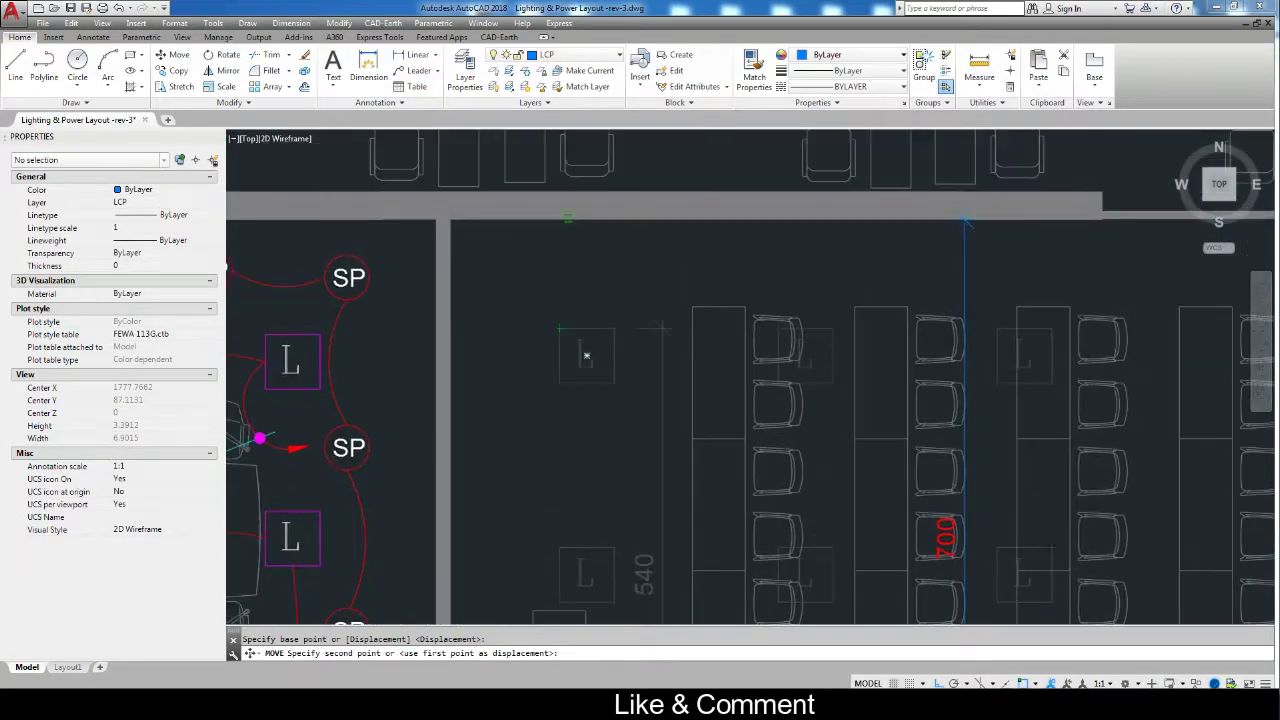
click(560, 330)
click(545, 201)
key(Escape)
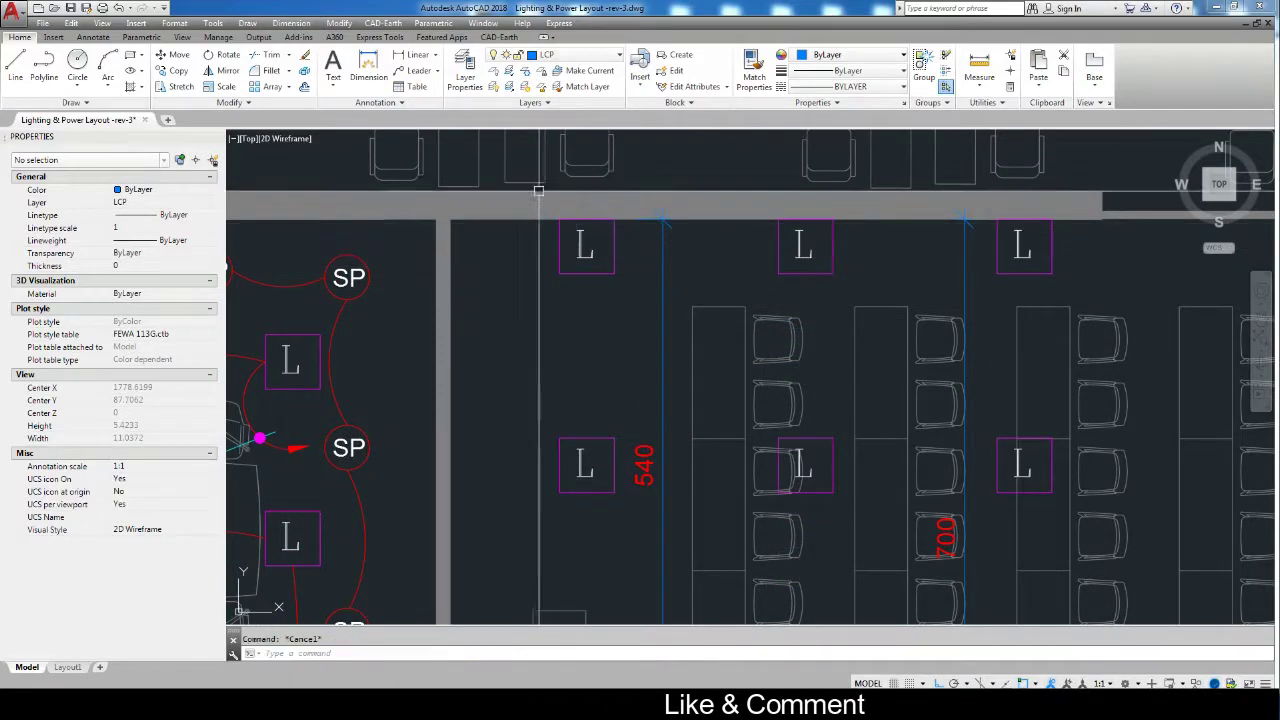
Reselect the workstation fixtures and move them 0.8 units lower.
scroll(527, 166, down, 3)
click(543, 186)
click(758, 412)
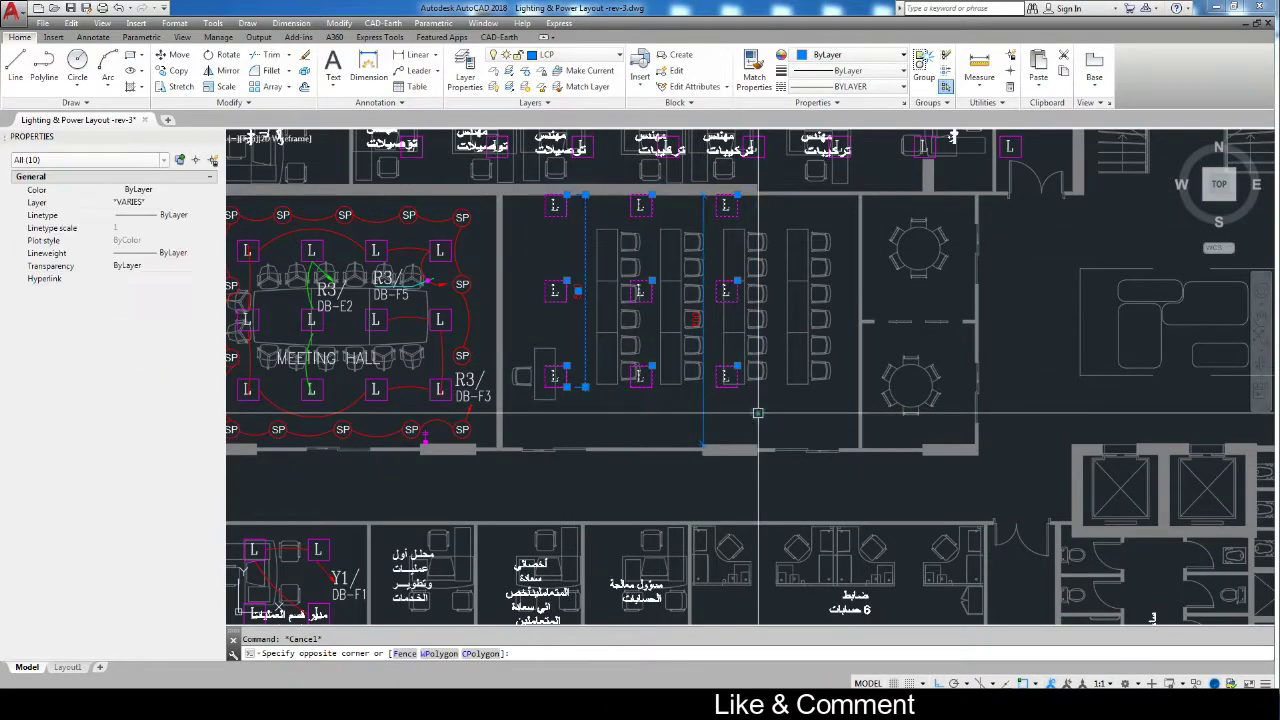
text(m)
key(Return)
scroll(880, 365, up, 3)
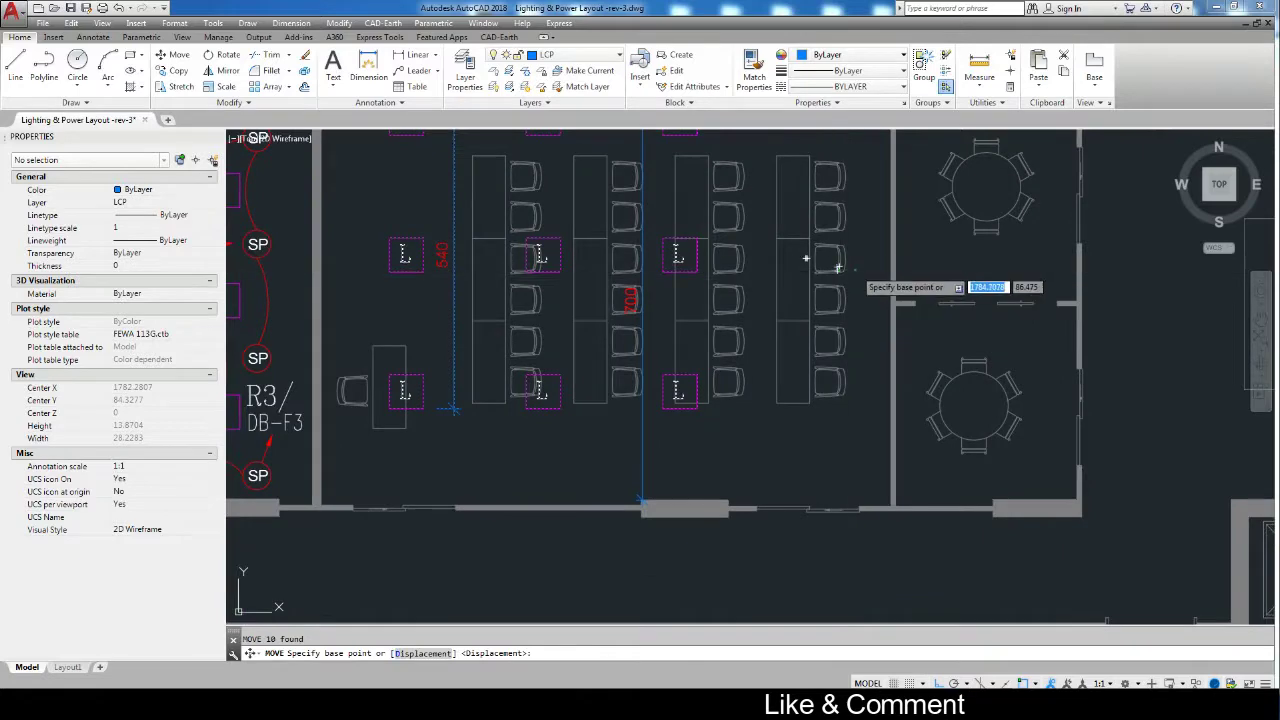
click(856, 285)
key(Escape)
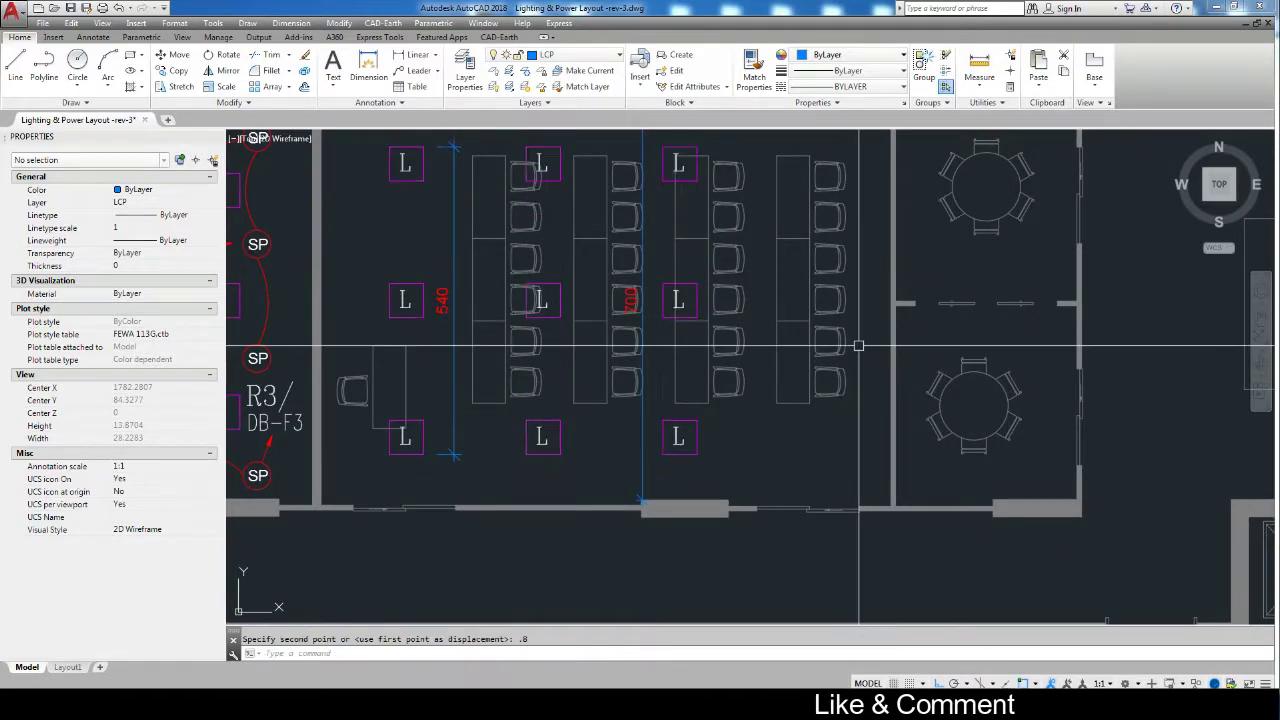
Delete the temporary 540 spacing dimension.
scroll(612, 407, down, 2)
click(614, 410)
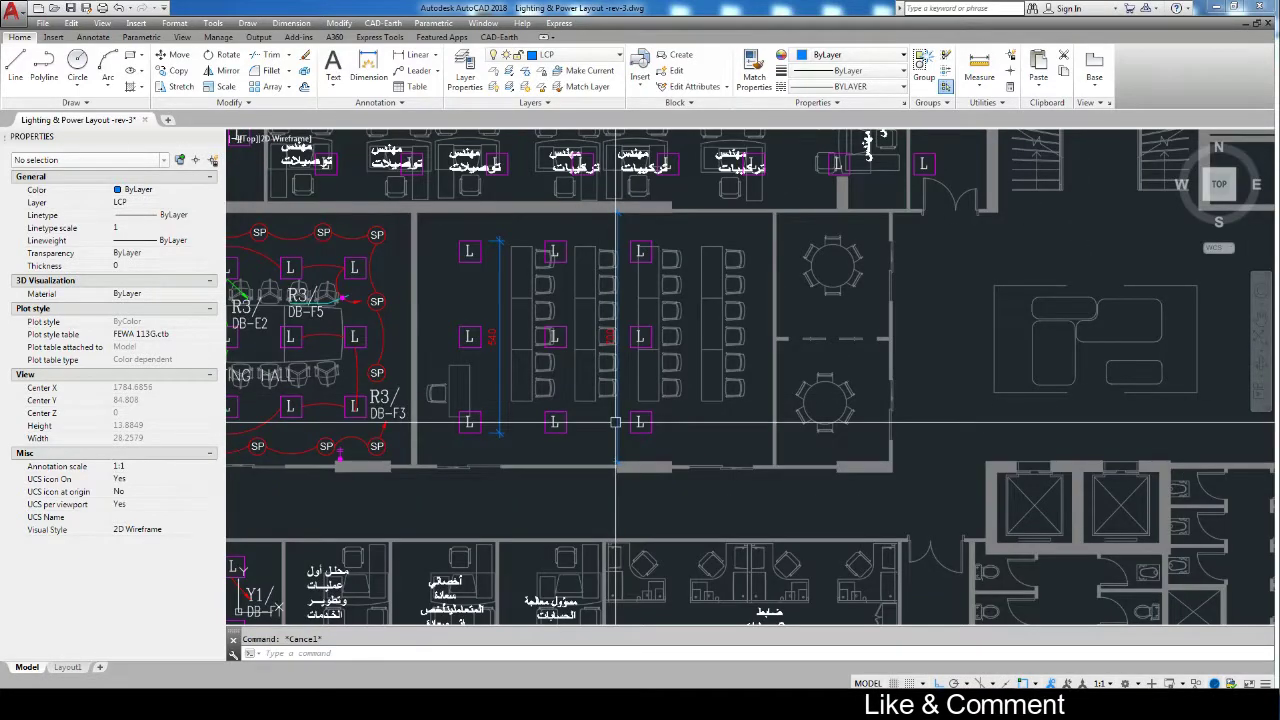
key(Delete)
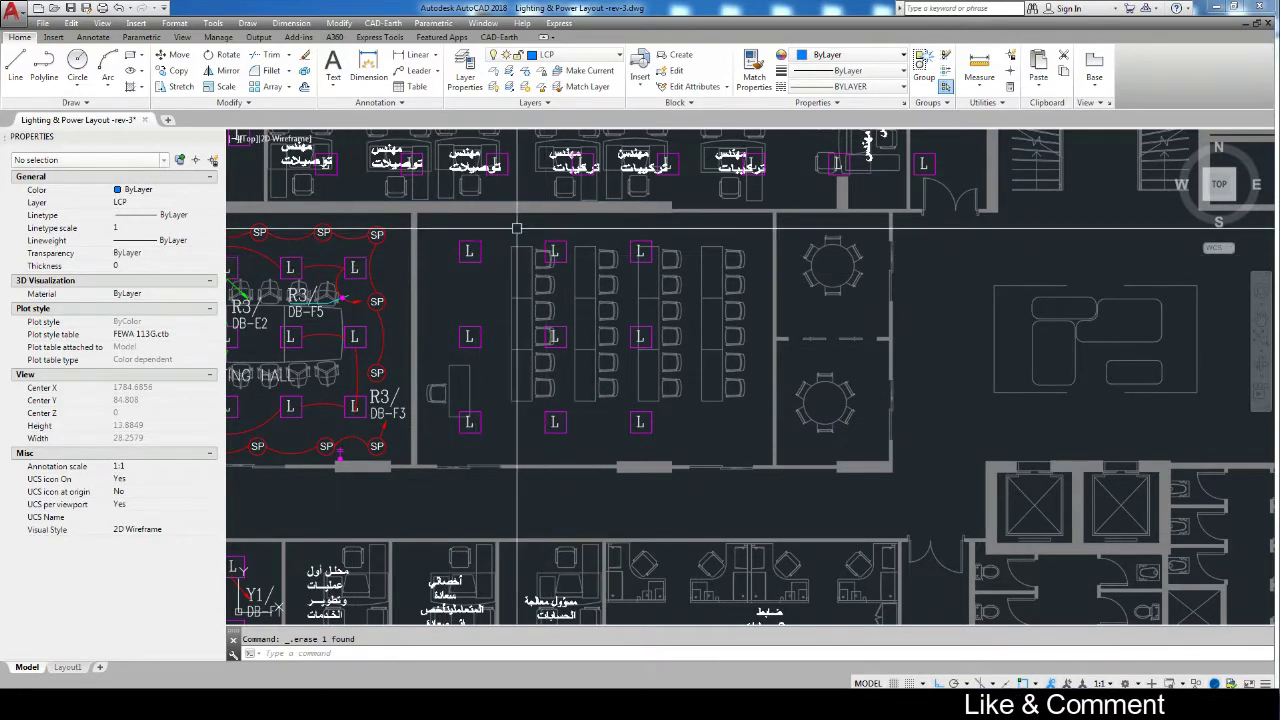
Copy the right column of three L fixtures 2.4 units right, forming a four-by-three grid.
click(628, 232)
click(686, 457)
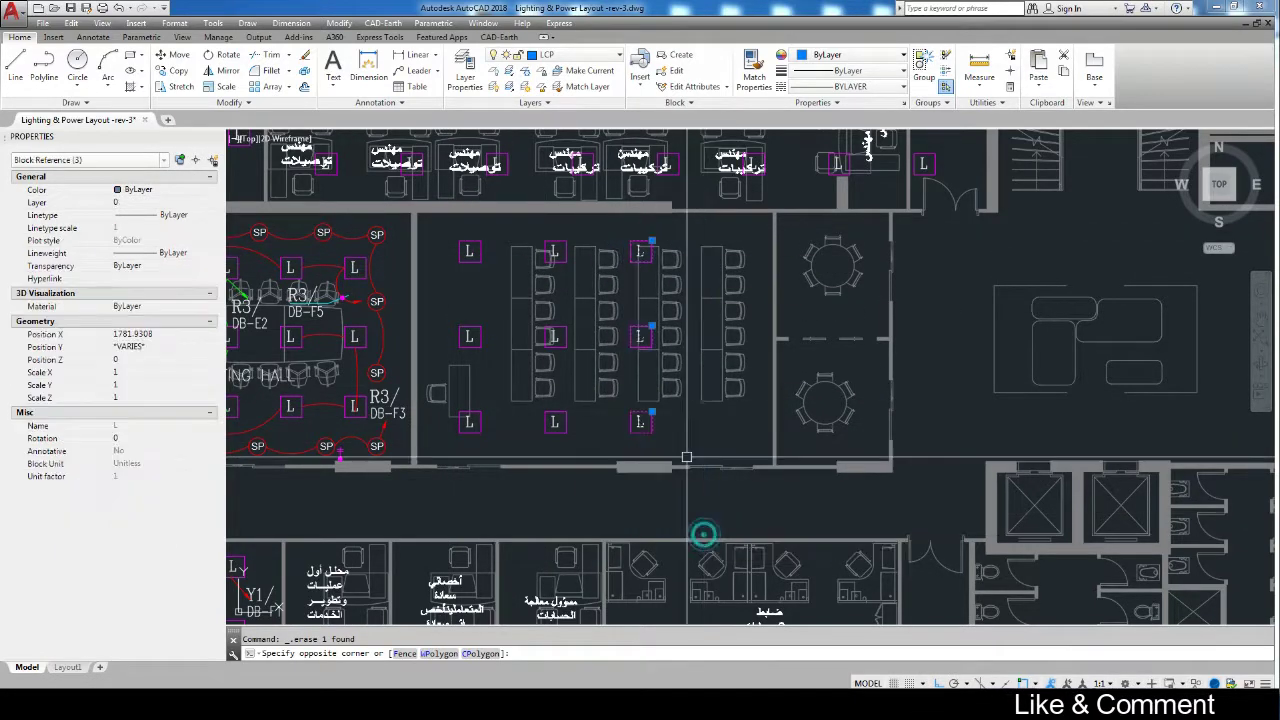
text(co)
key(Return)
scroll(570, 230, up, 3)
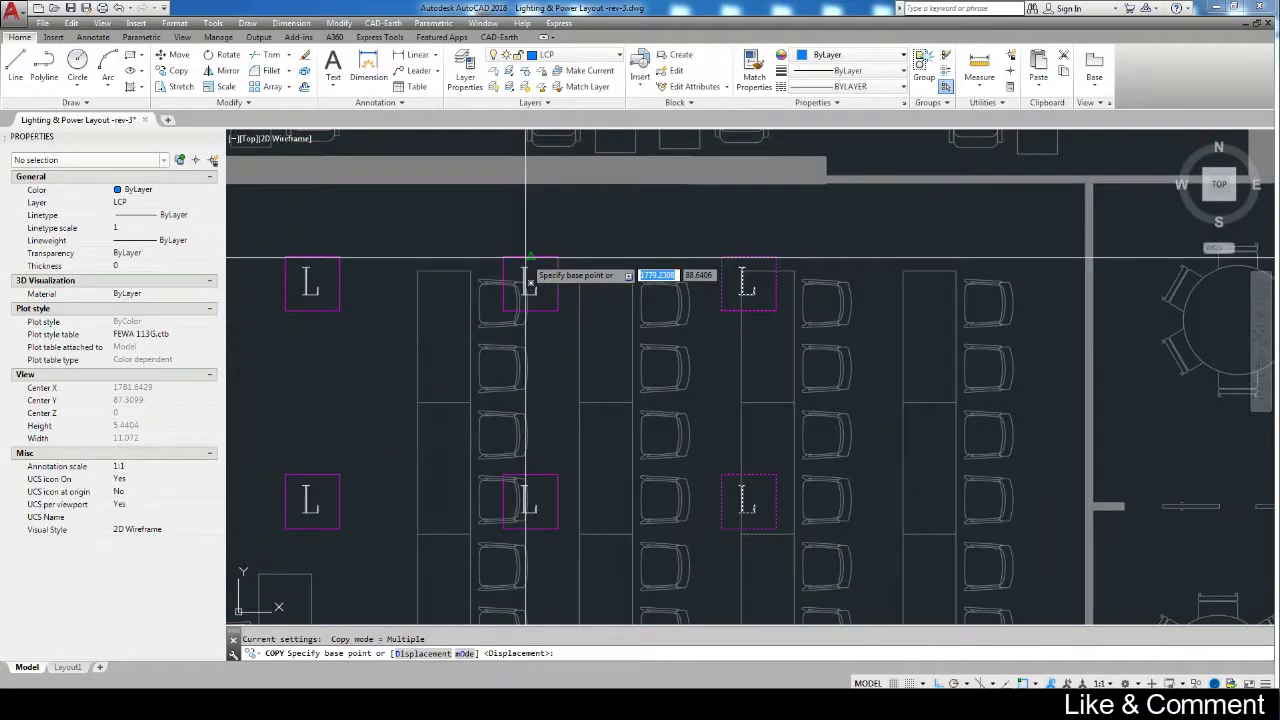
click(750, 258)
key(Escape)
scroll(750, 258, down, 4)
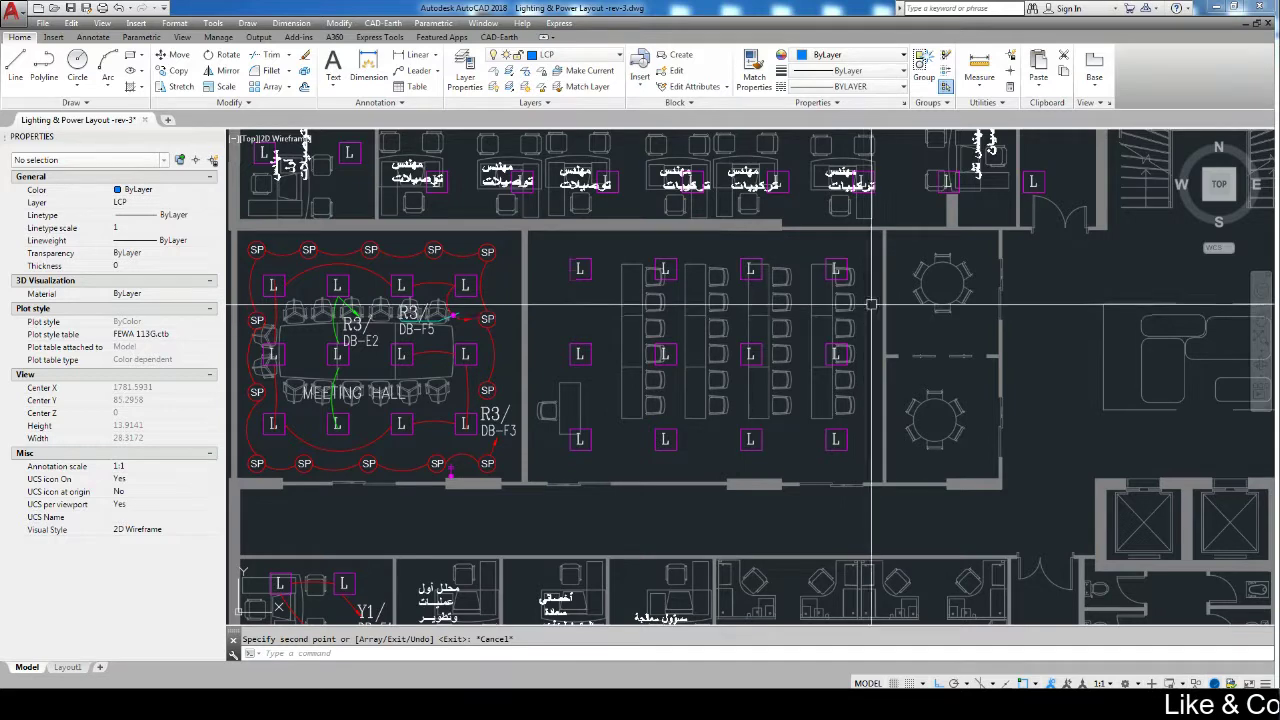
scroll(864, 290, up, 2)
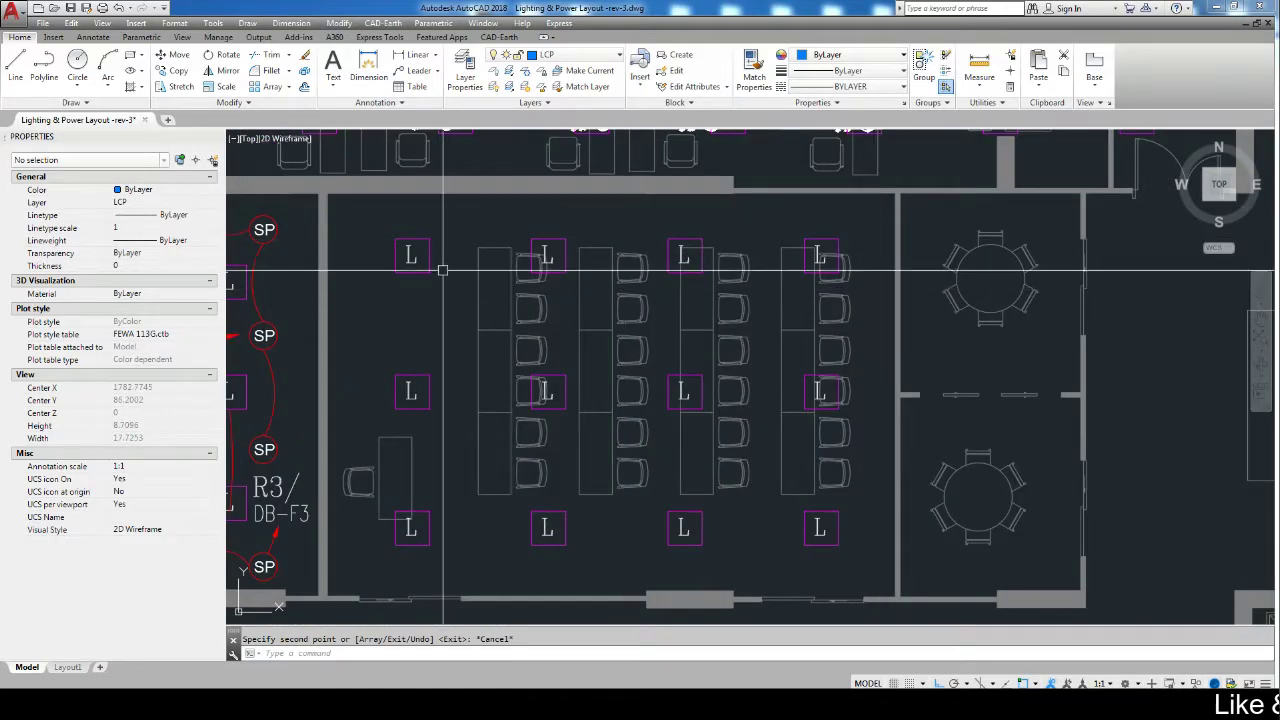
text(dal)
key(Return)
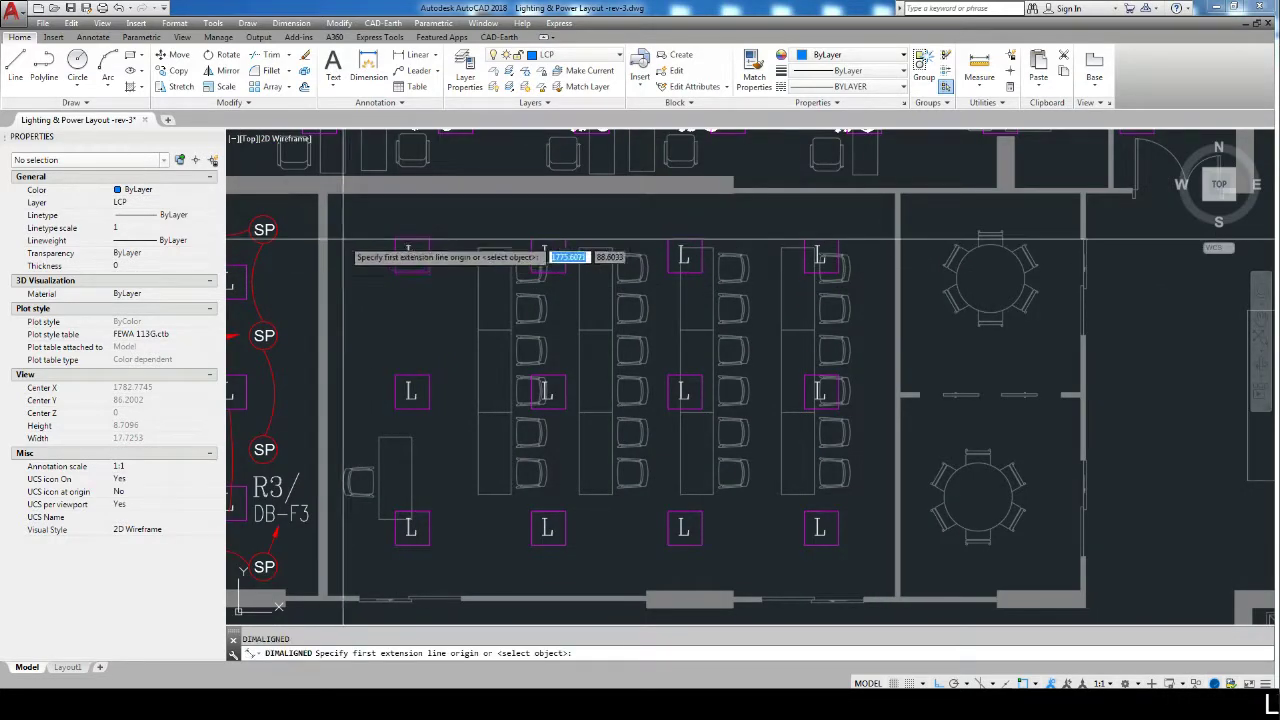
Measure the fixture span from first to last column with an aligned dimension (780).
click(332, 236)
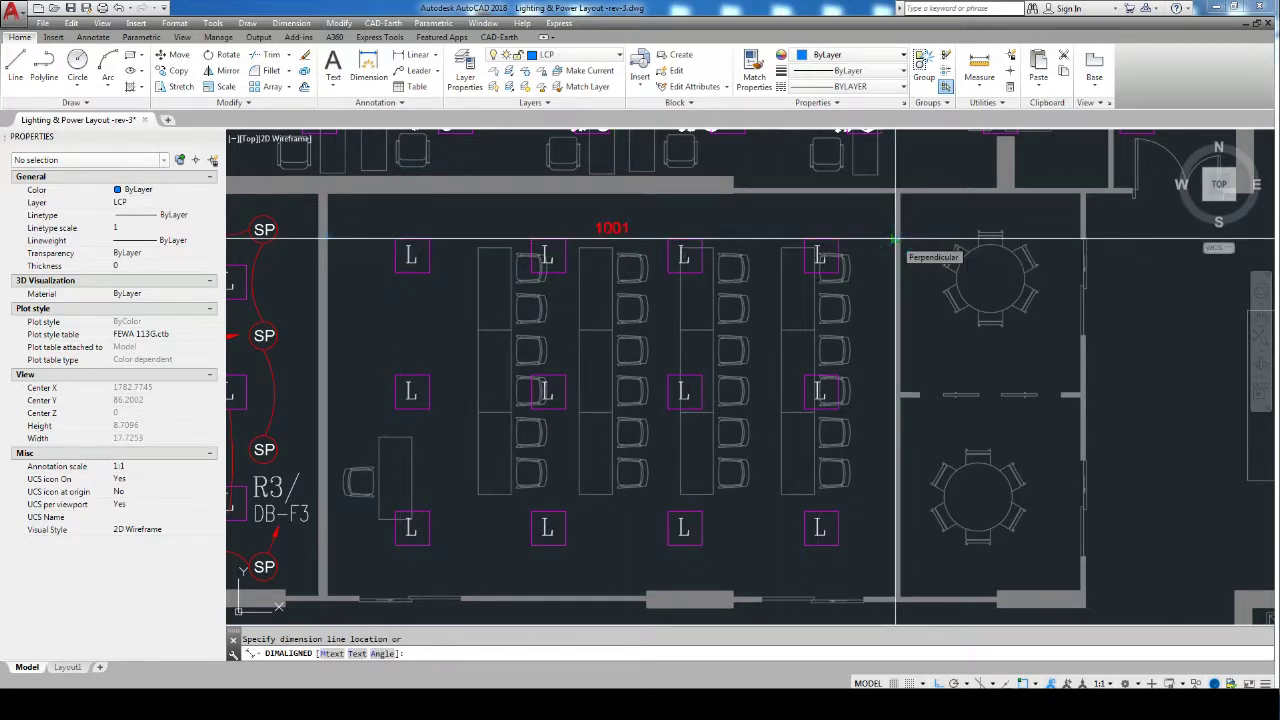
key(Escape)
key(Return)
click(390, 232)
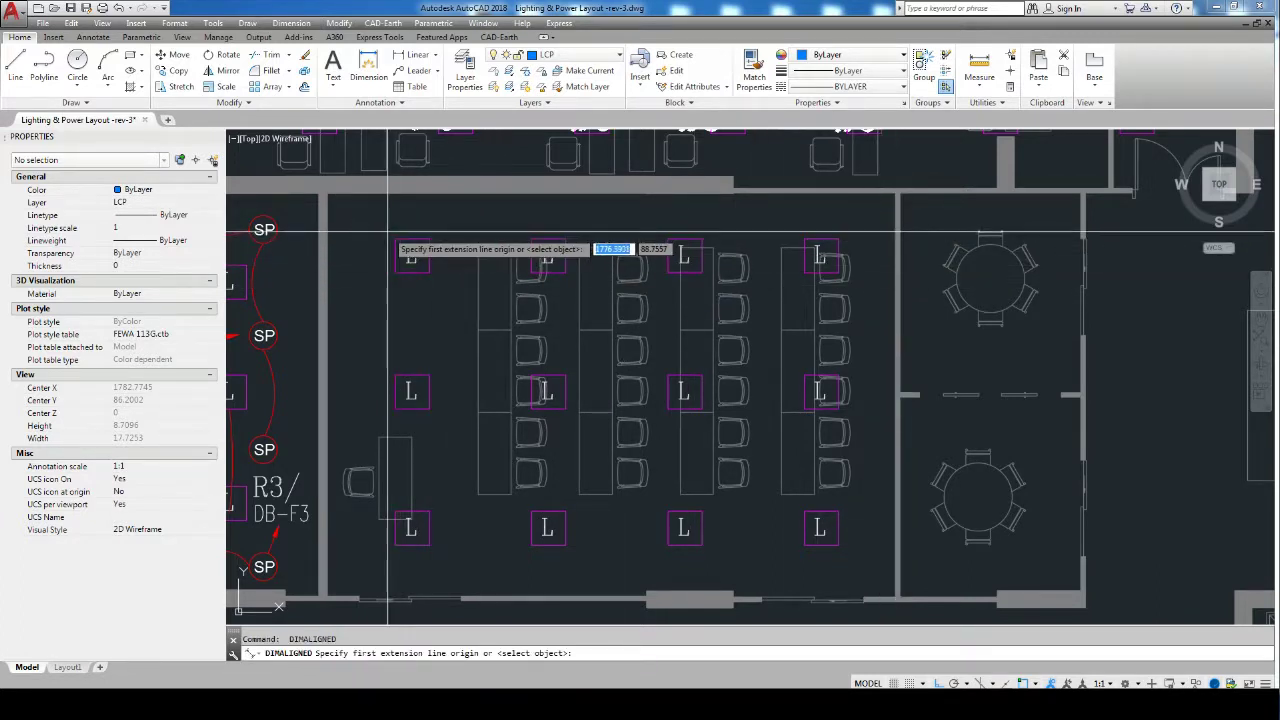
click(838, 250)
text(da)
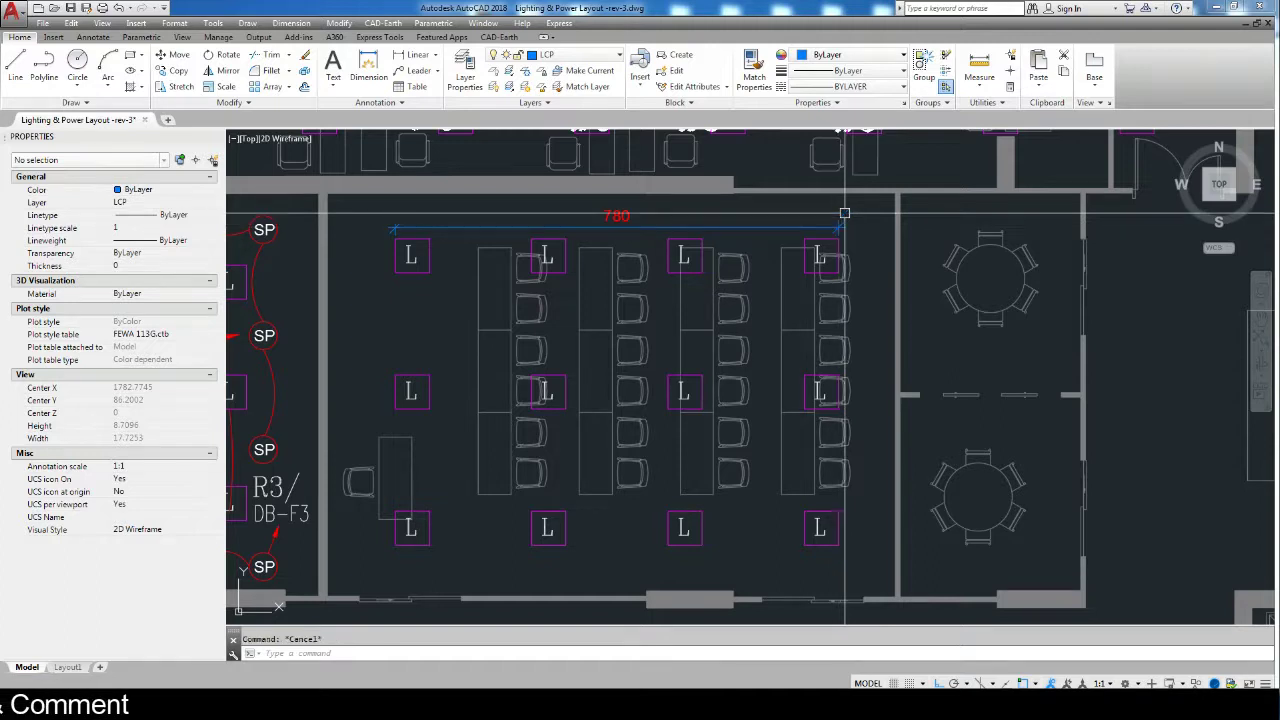
key(Return)
click(396, 270)
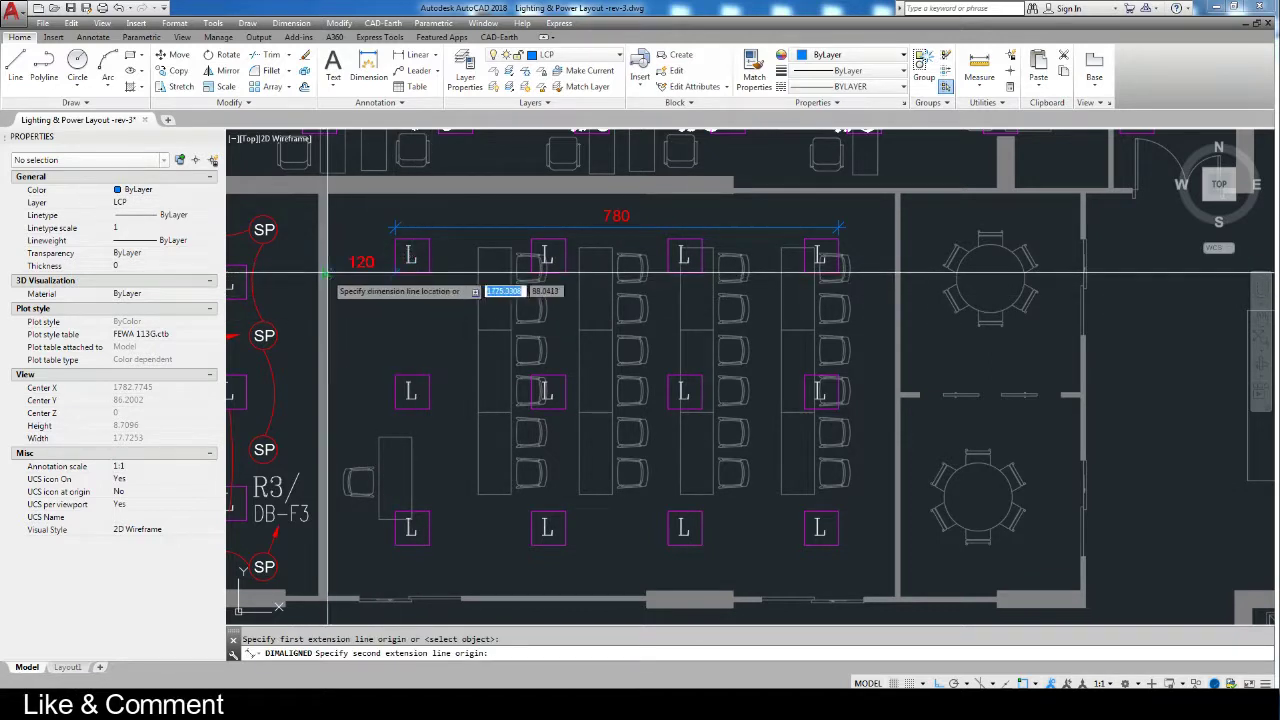
key(Escape)
Move all twelve workstation fixtures 0.1 units to the left.
click(353, 211)
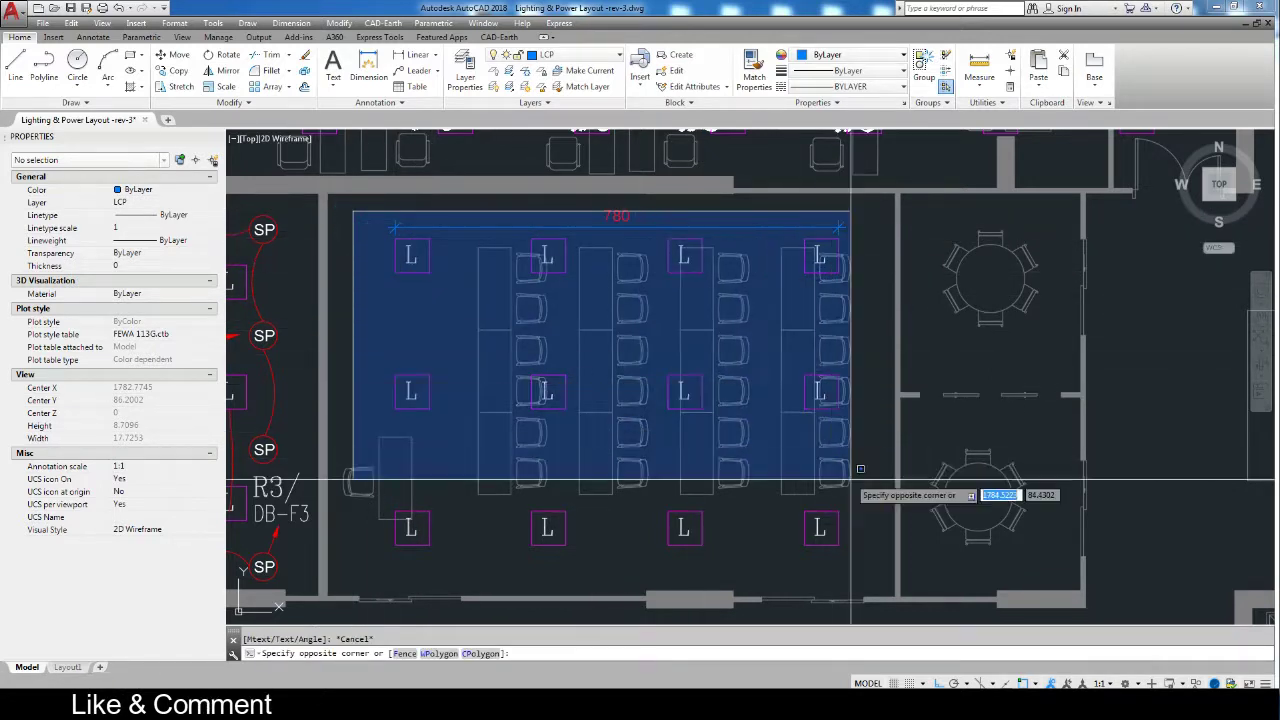
click(888, 548)
text(m)
key(Return)
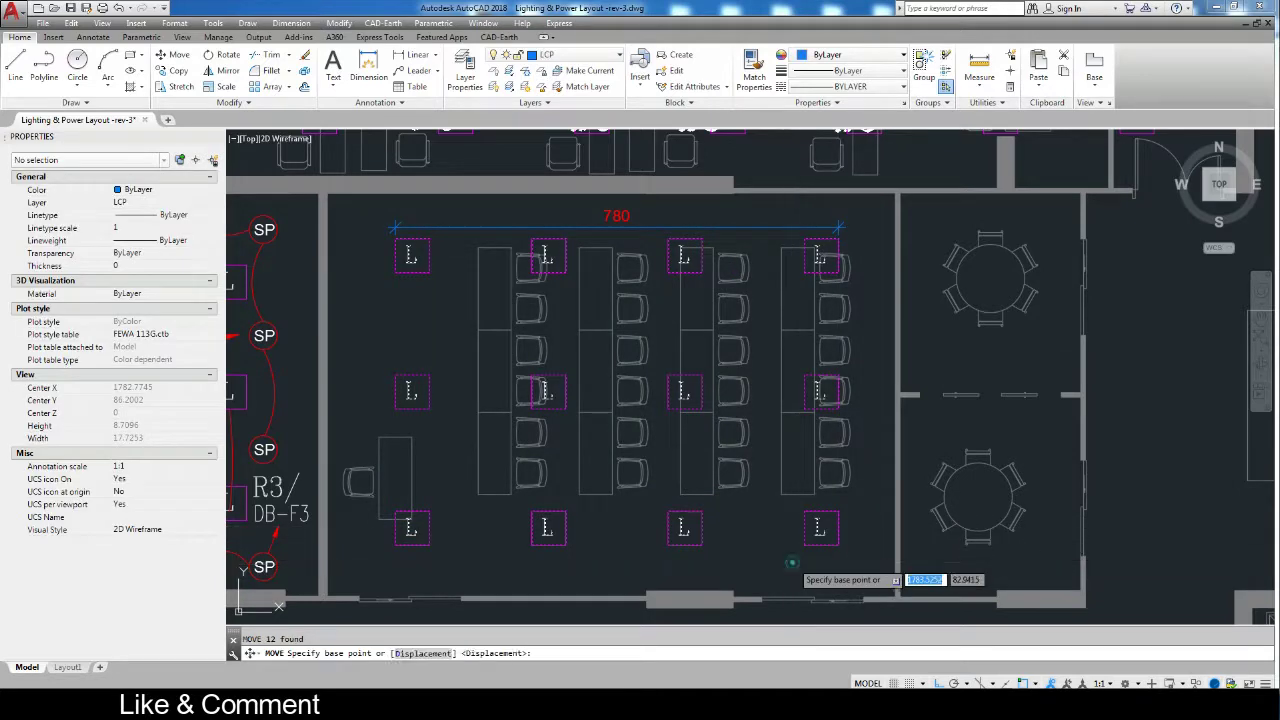
click(805, 557)
click(785, 557)
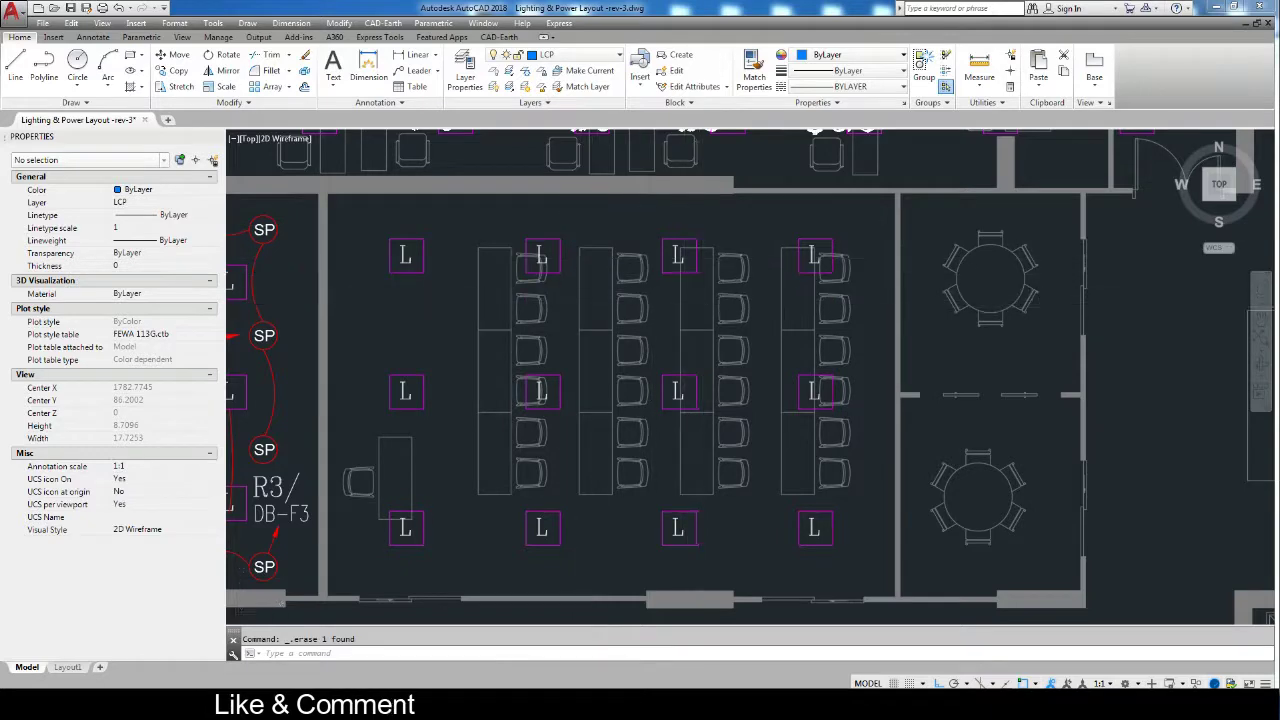
scroll(431, 314, down, 2)
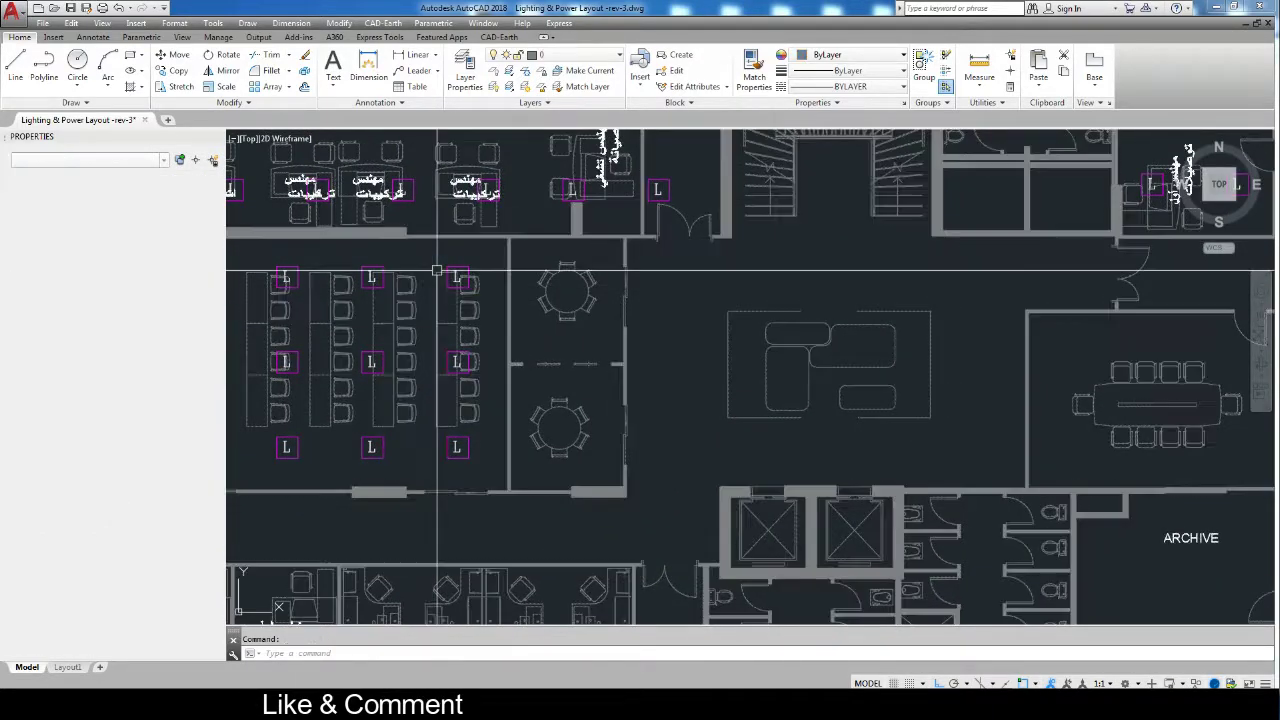
Copy the right column of three L fixtures into the round-table meeting room.
drag(434, 250, 487, 477)
text(co)
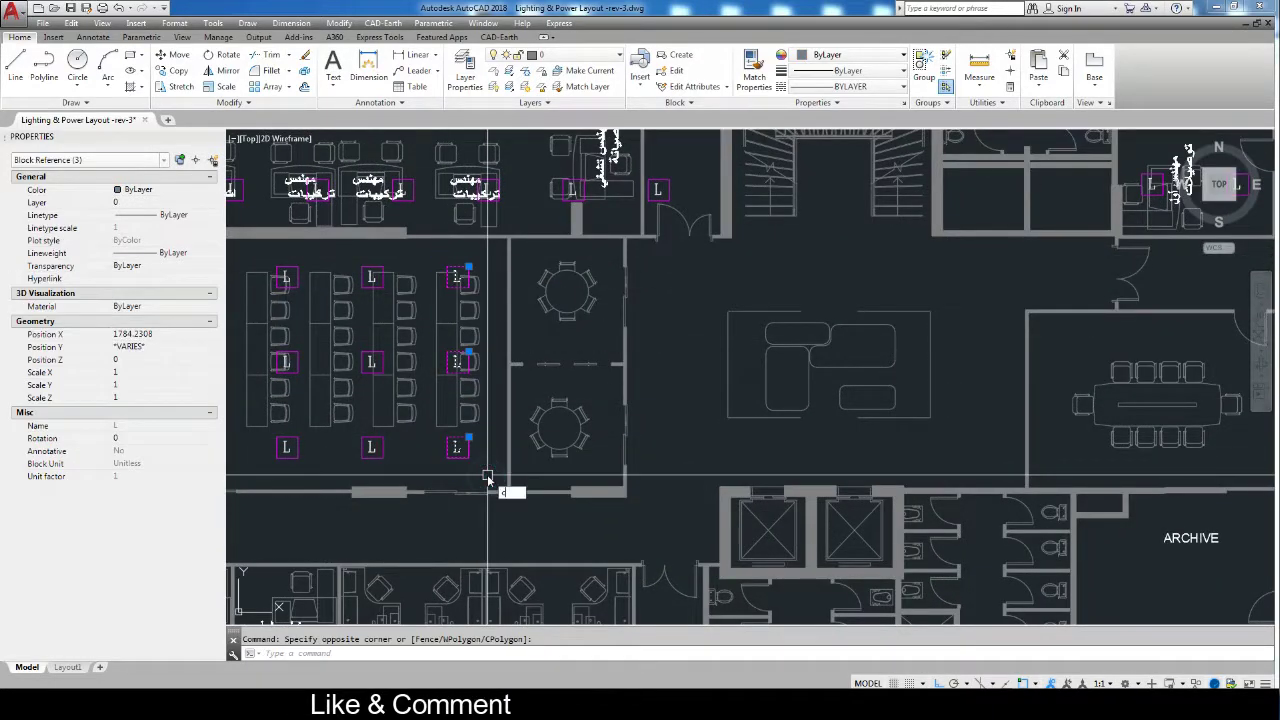
key(Return)
scroll(470, 460, up, 4)
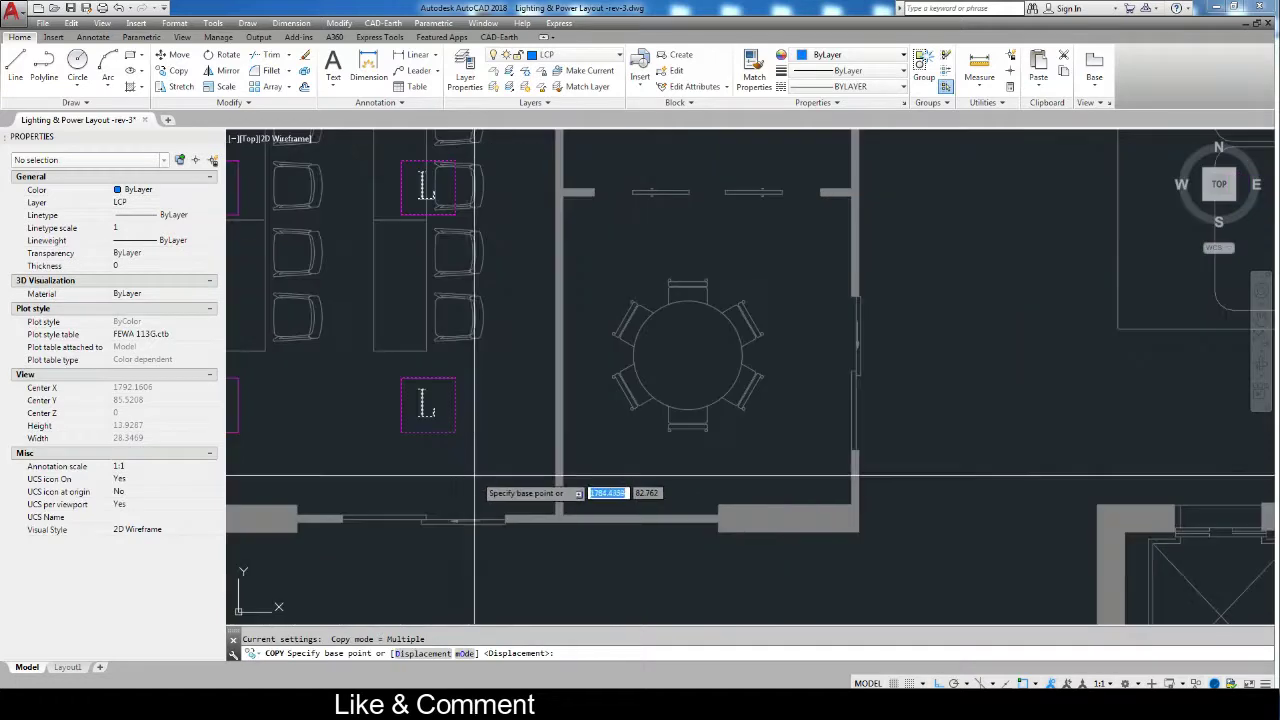
click(425, 432)
scroll(600, 432, down, 4)
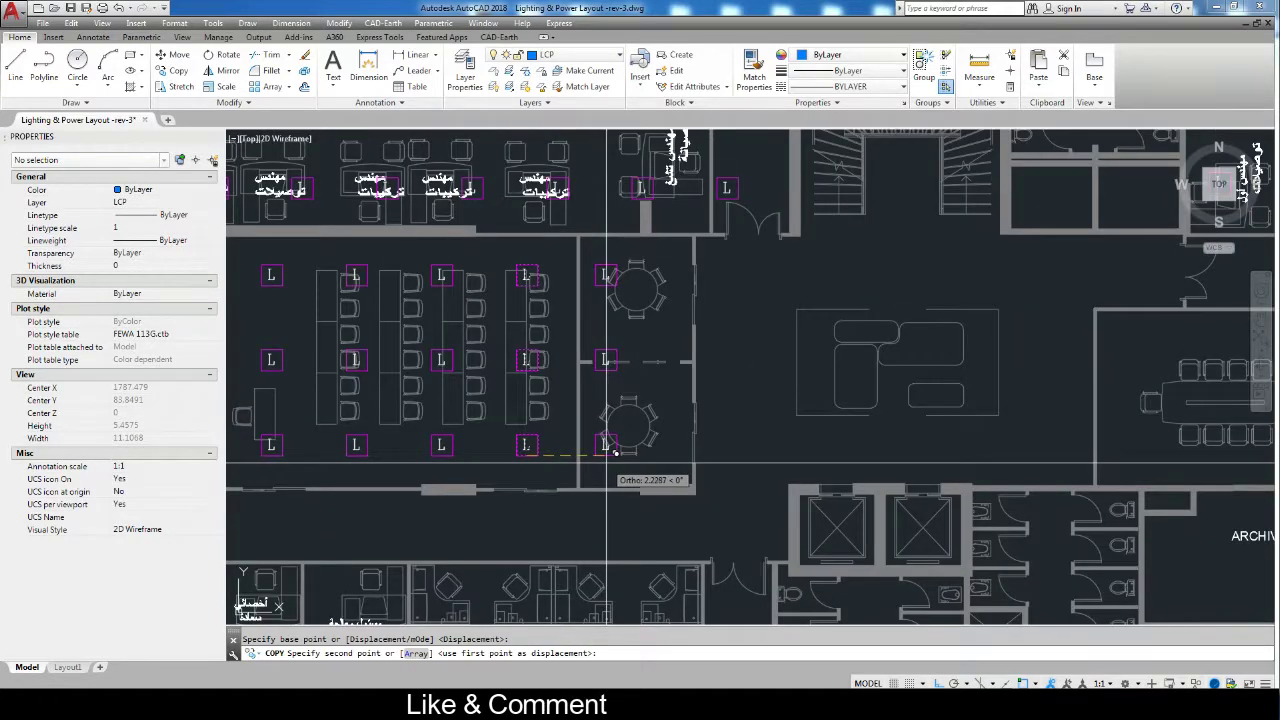
scroll(614, 453, up, 4)
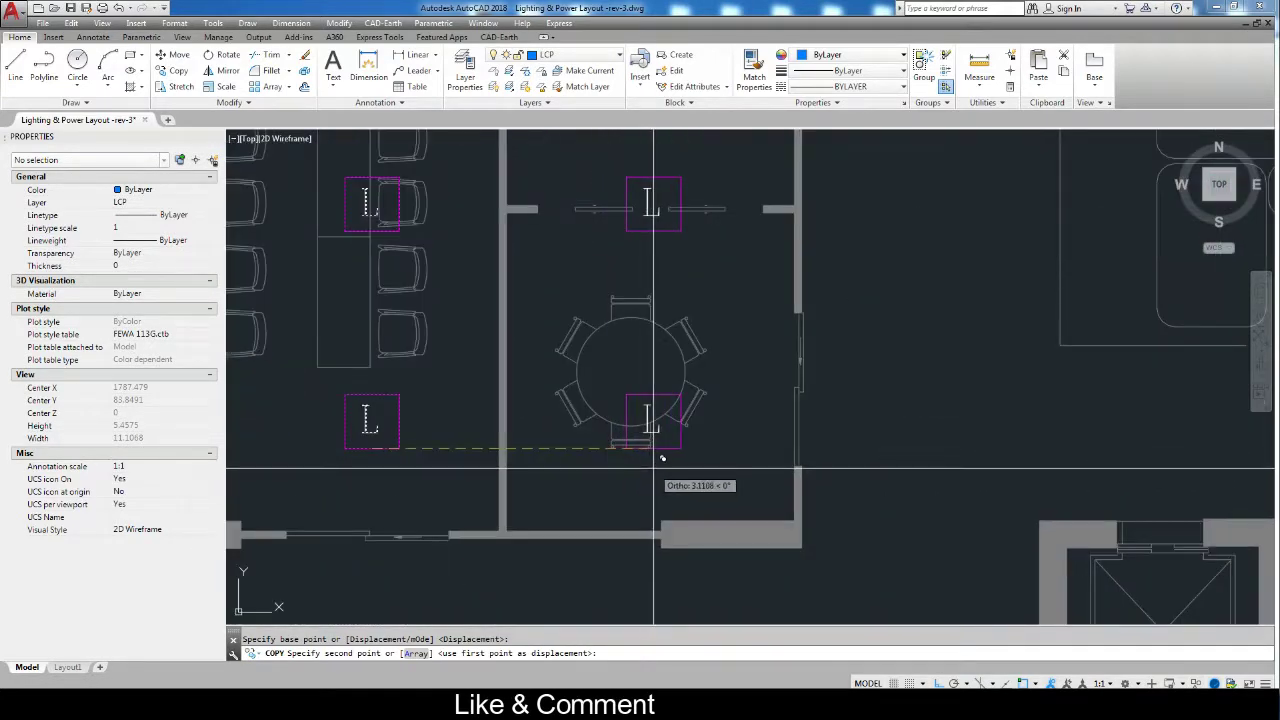
click(659, 457)
key(Escape)
scroll(655, 452, down, 3)
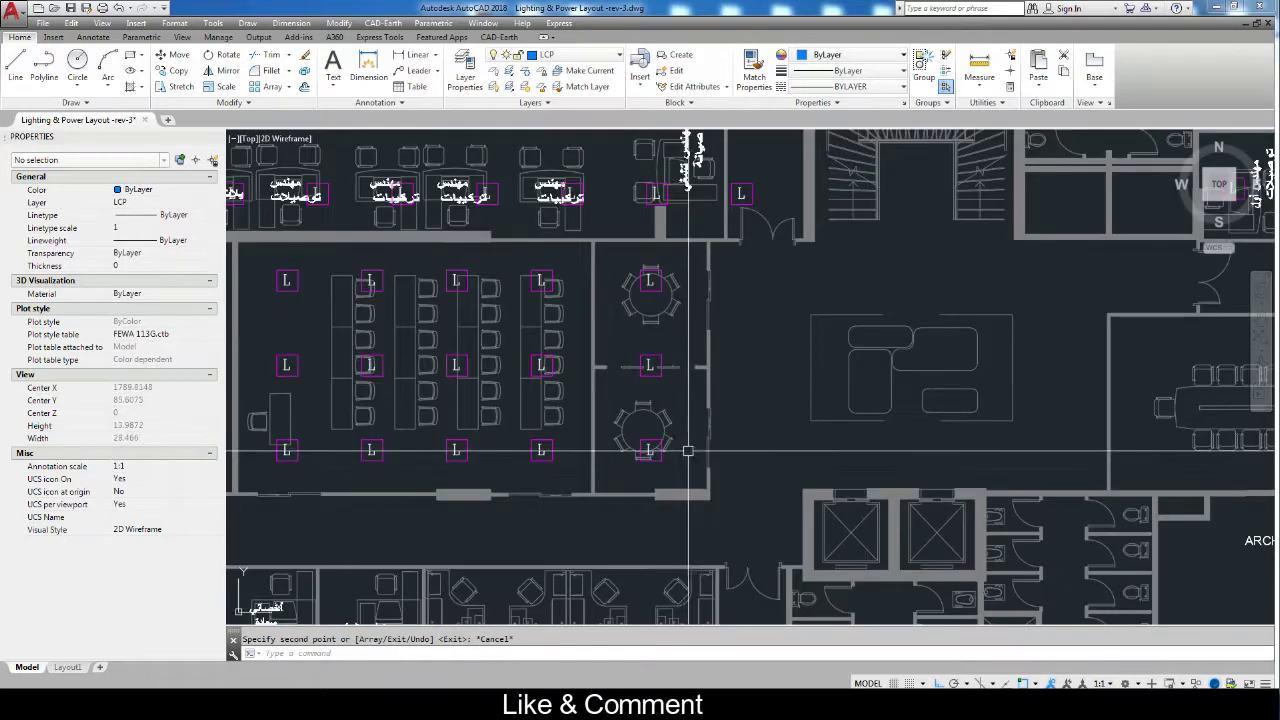
scroll(665, 448, down, 2)
scroll(668, 445, down, 2)
scroll(668, 445, up, 5)
scroll(669, 456, up, 4)
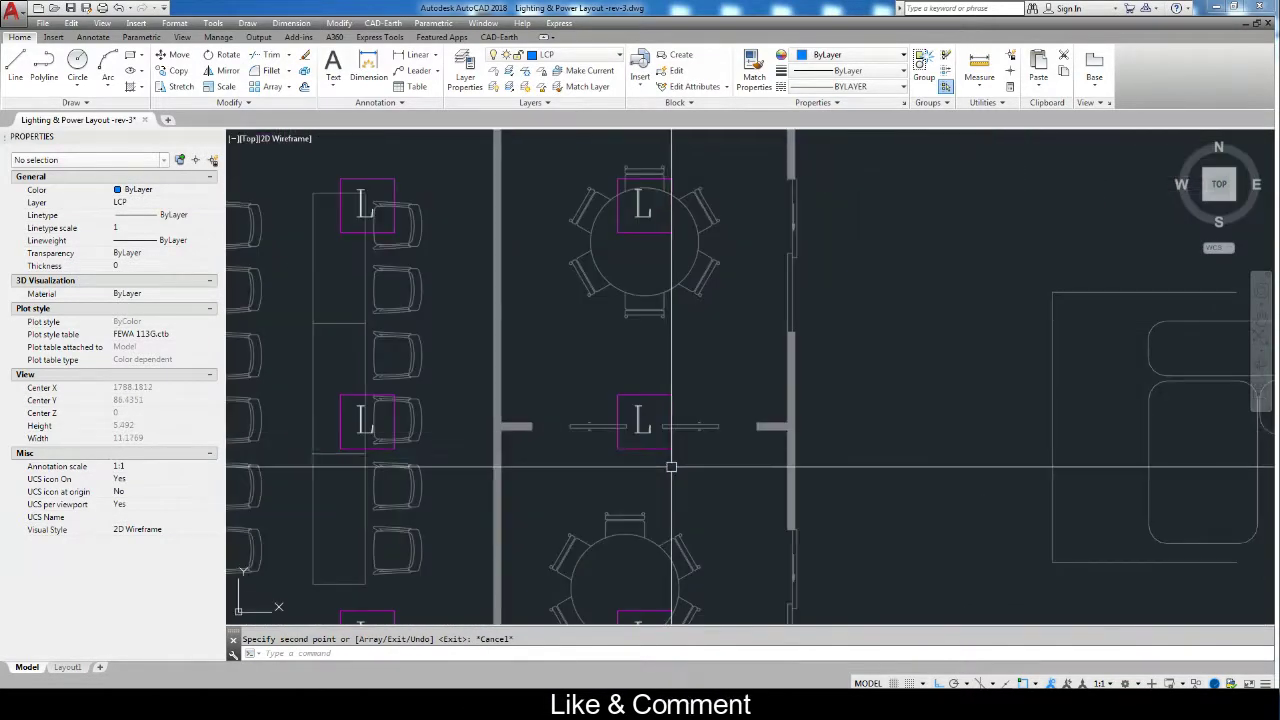
scroll(670, 455, down, 5)
scroll(670, 455, down, 3)
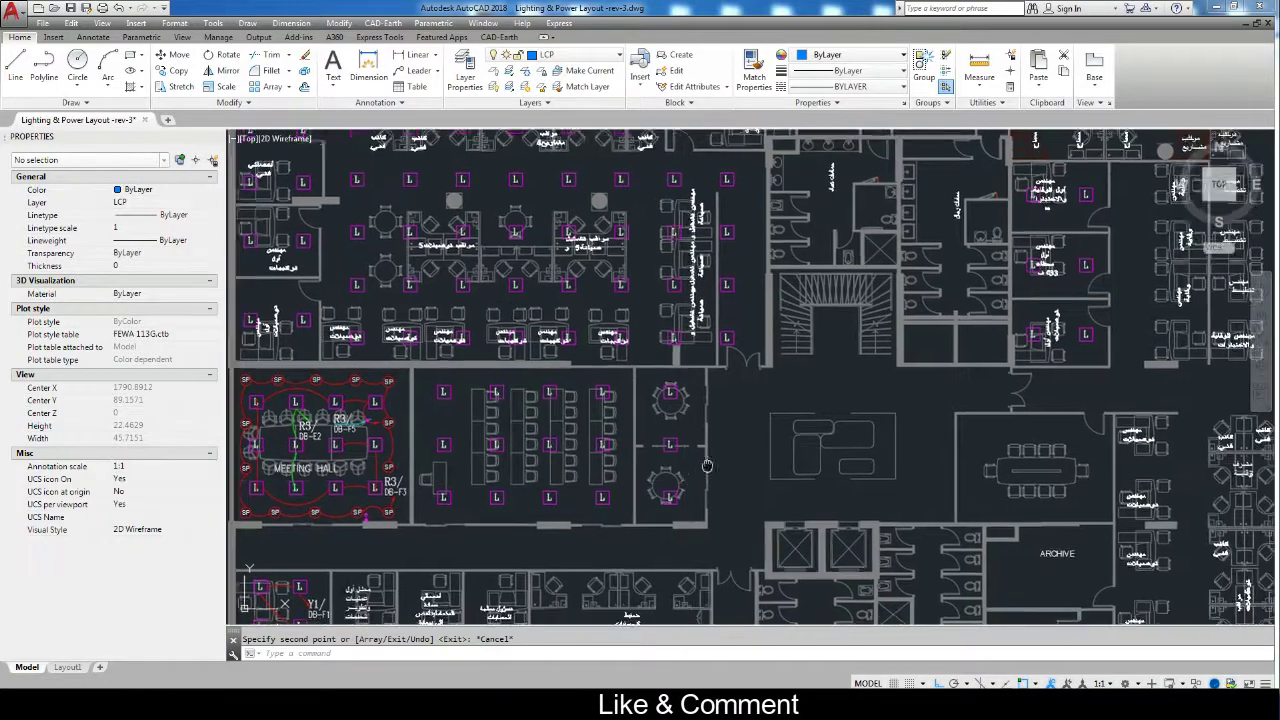
Copy the workstation room's four bottom-row lights down into the corridor.
mouse_move(760, 430)
middle_down()
mouse_move(811, 394)
mouse_move(801, 324)
middle_up()
scroll(811, 394, up, 2)
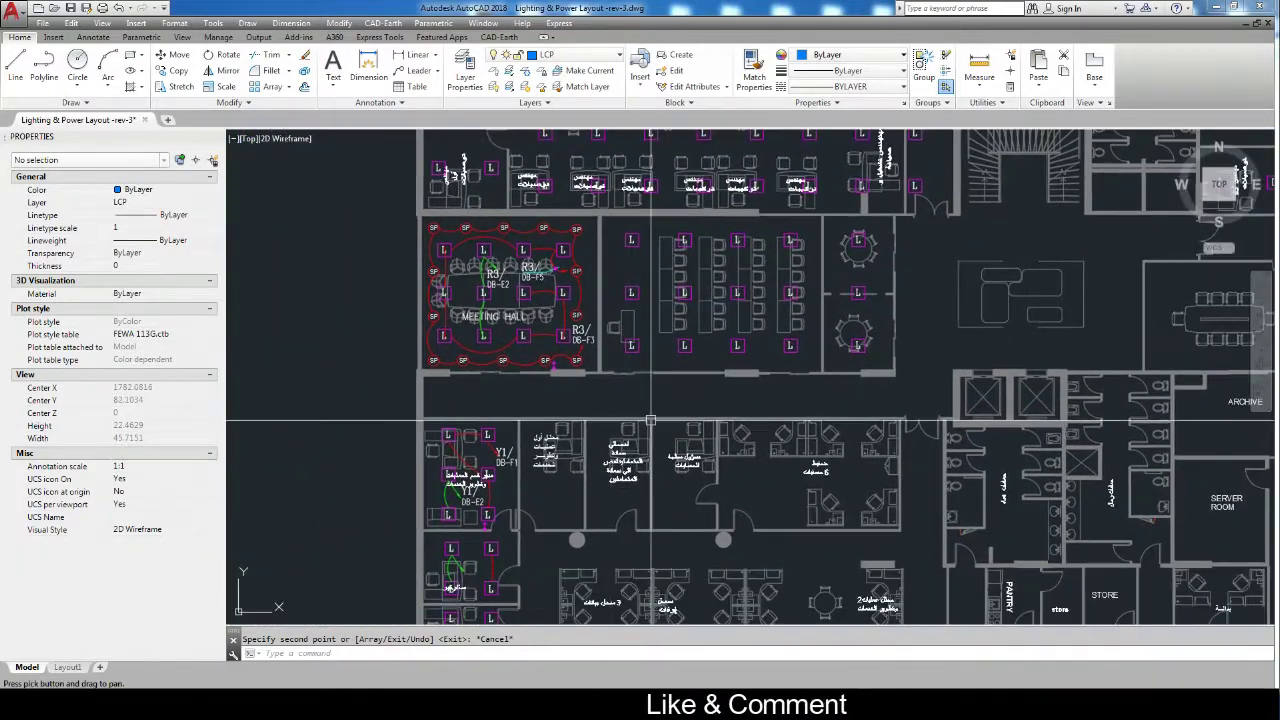
scroll(597, 357, up, 4)
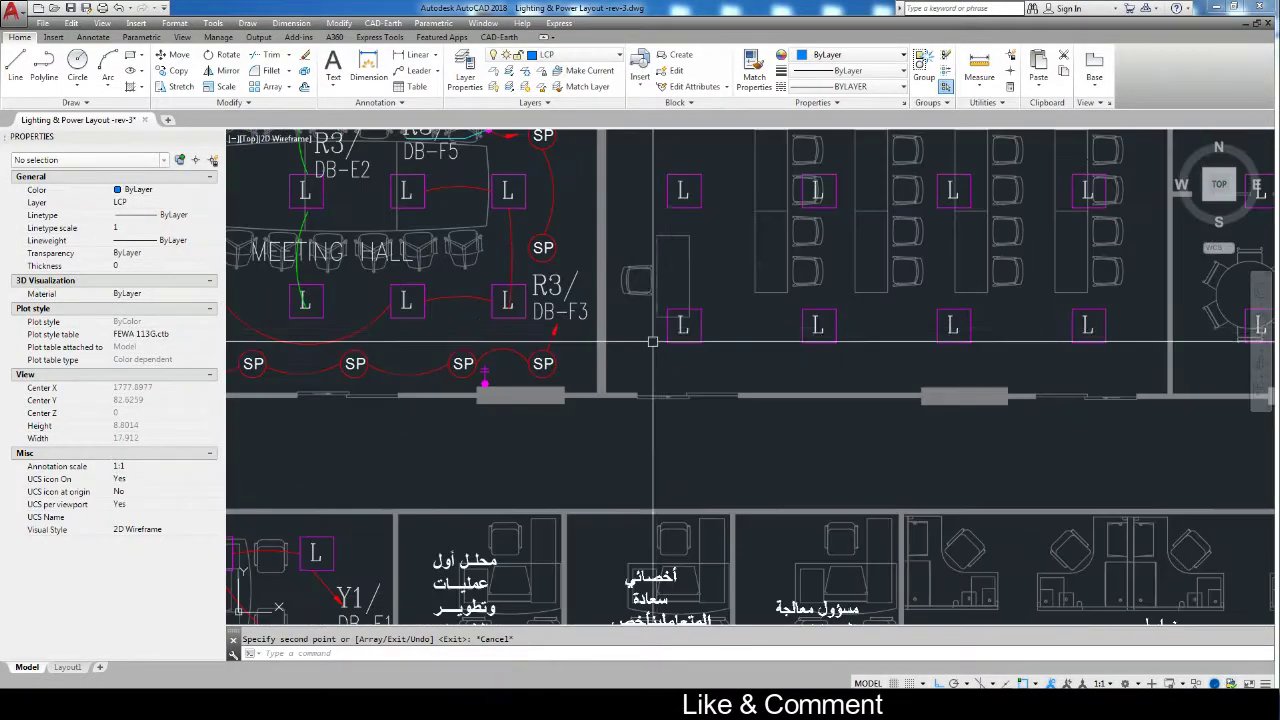
click(617, 296)
scroll(661, 323, down, 4)
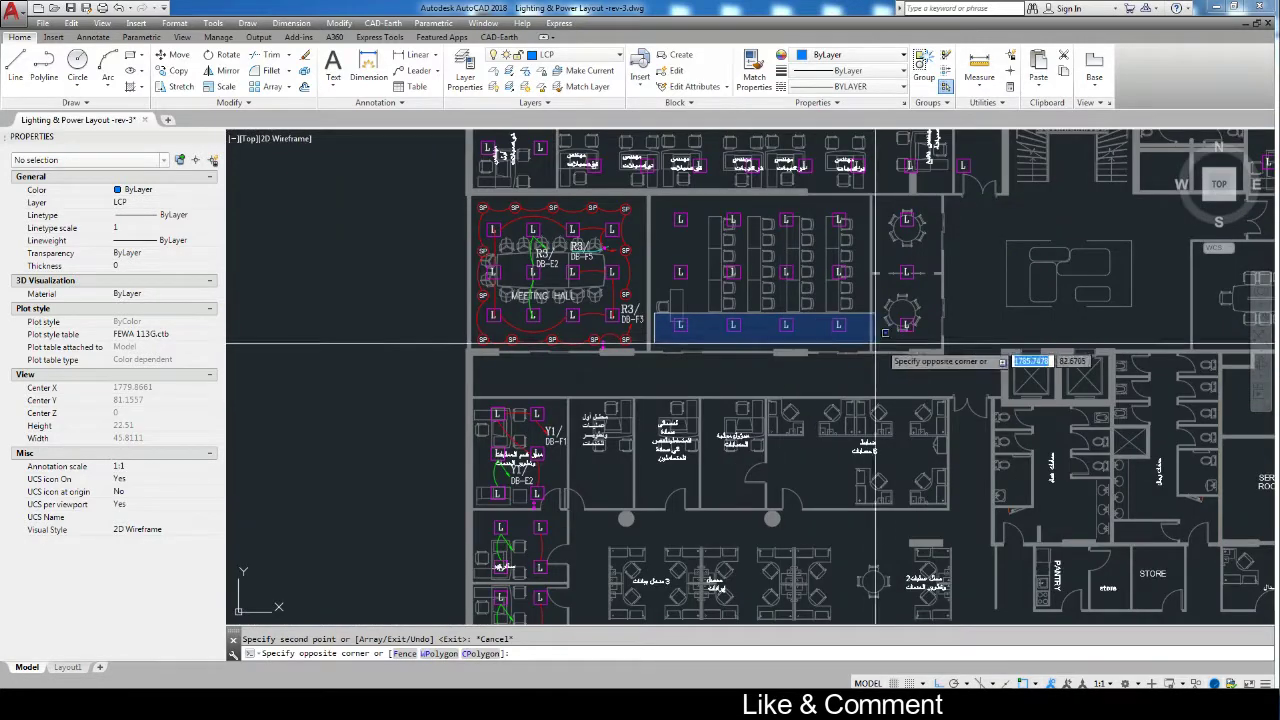
click(860, 345)
text(o)
key(Return)
scroll(667, 337, up, 6)
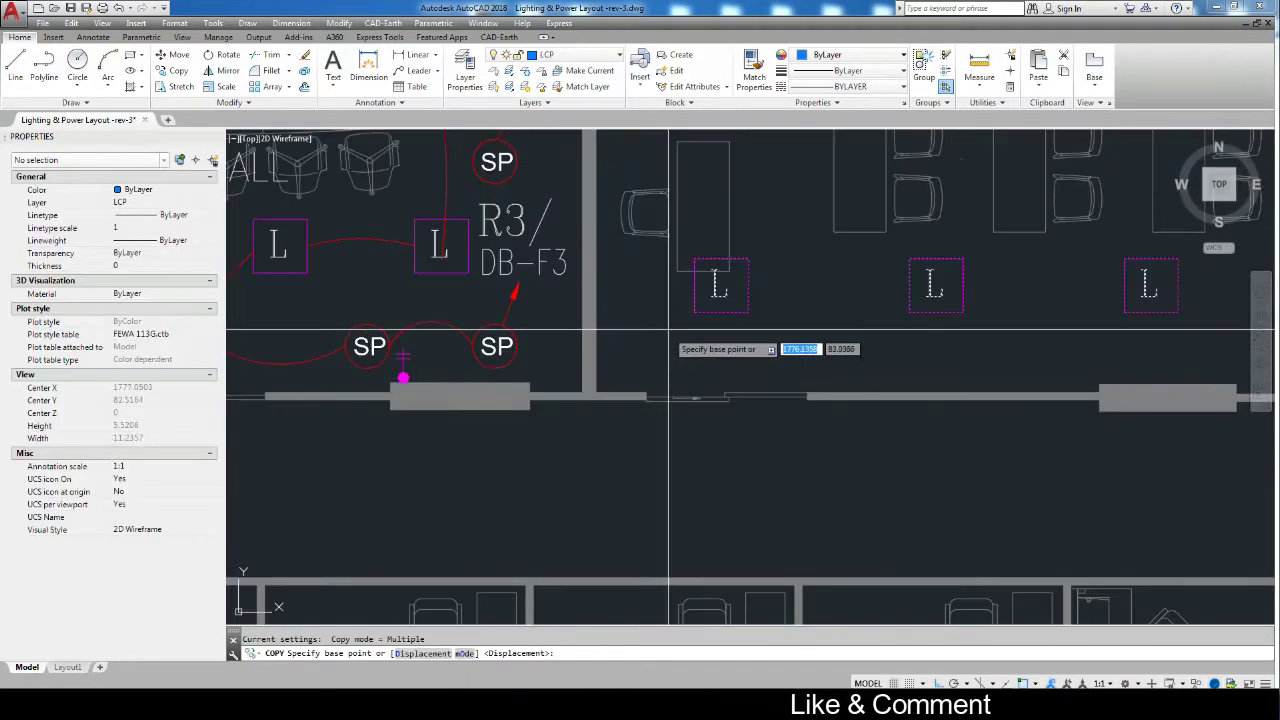
click(695, 287)
scroll(695, 287, down, 5)
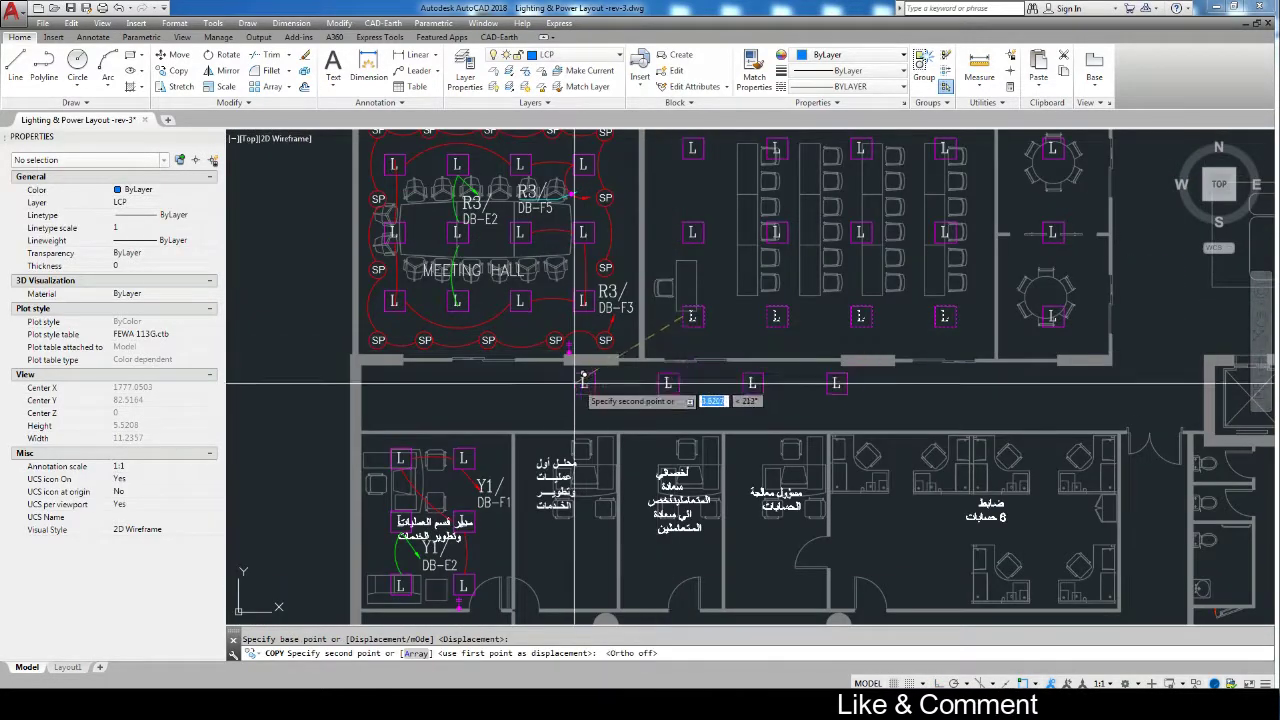
scroll(390, 390, up, 4)
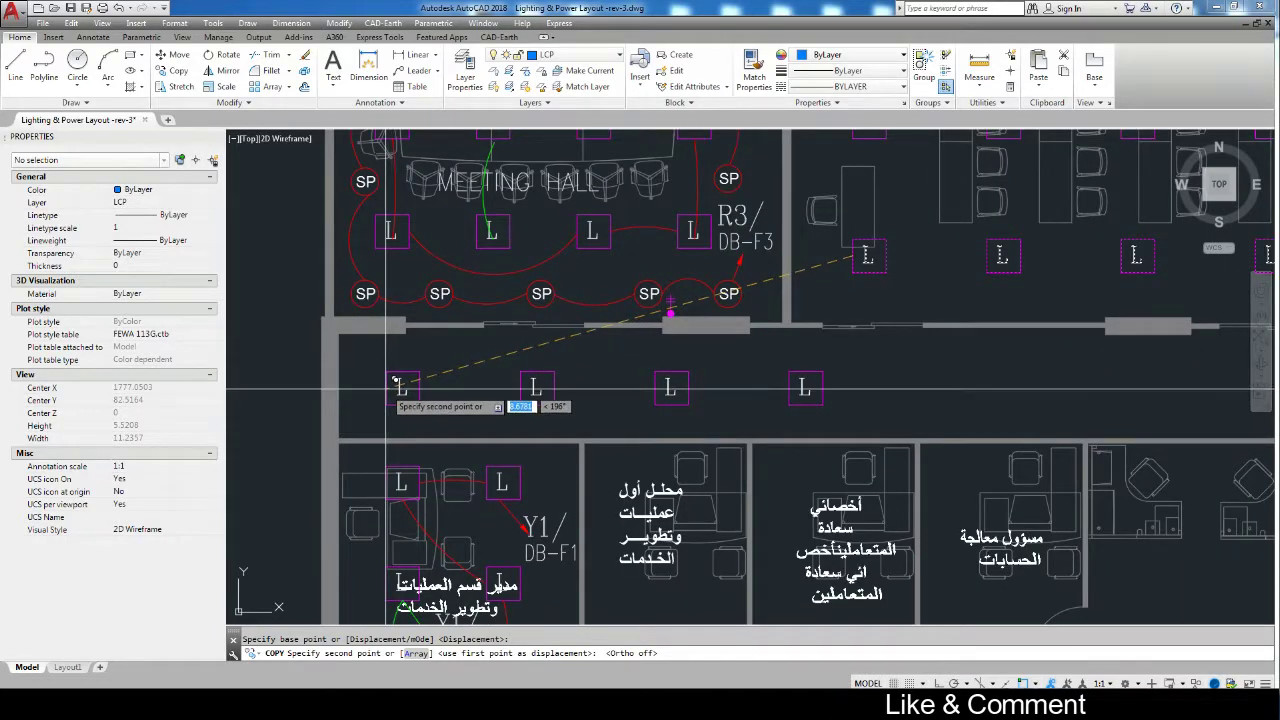
click(393, 382)
key(Return)
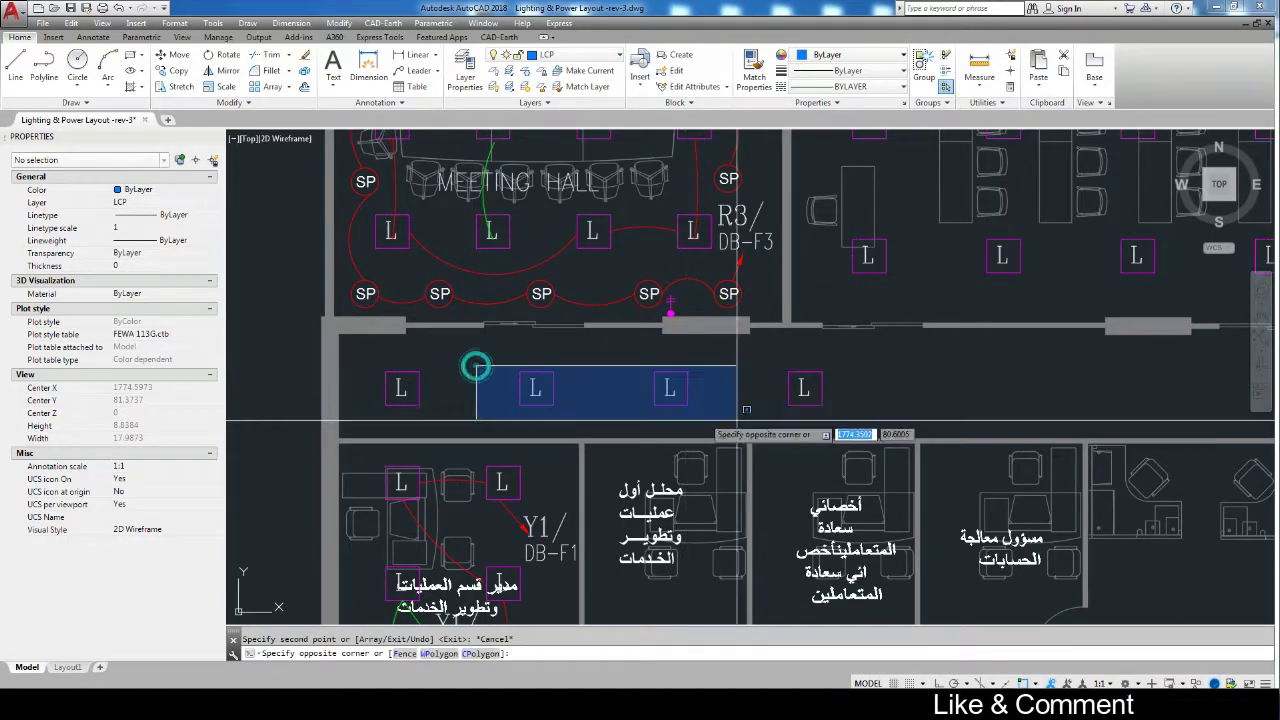
Copy the corridor lights further east toward the lift lobby.
drag(474, 366, 829, 400)
key(Return)
click(400, 373)
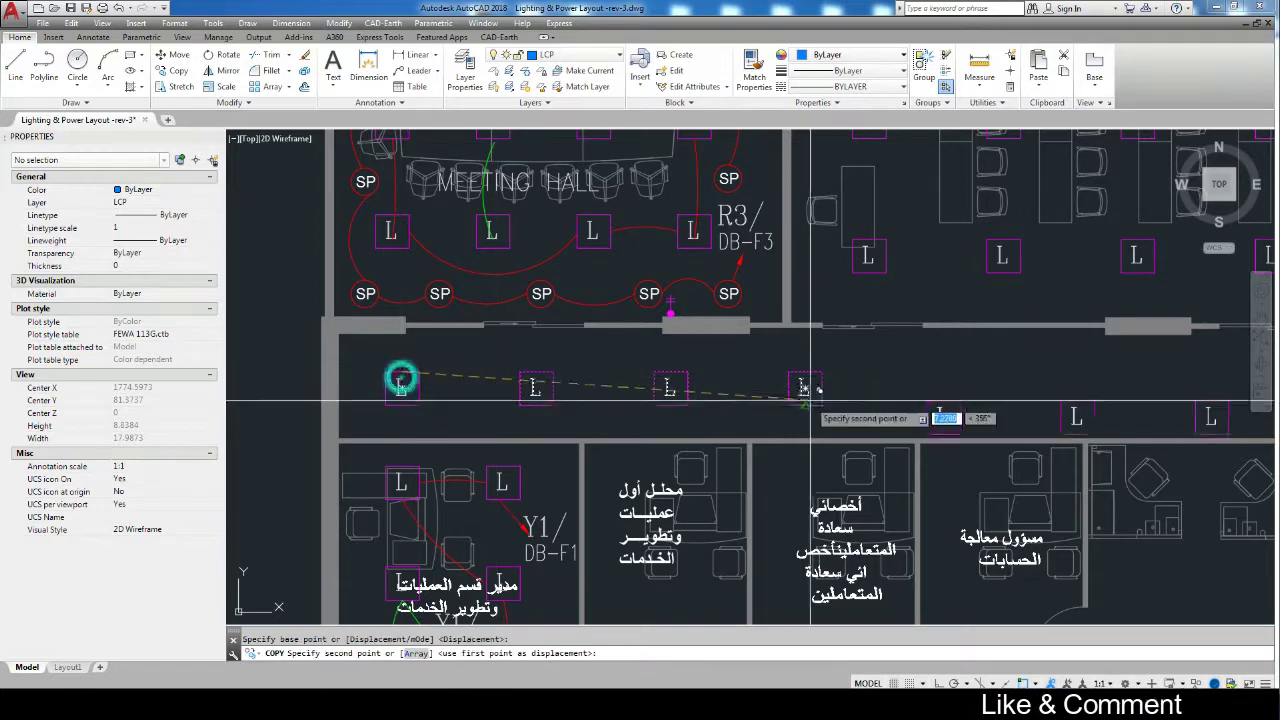
click(805, 375)
middle_drag(1032, 425, 294, 457)
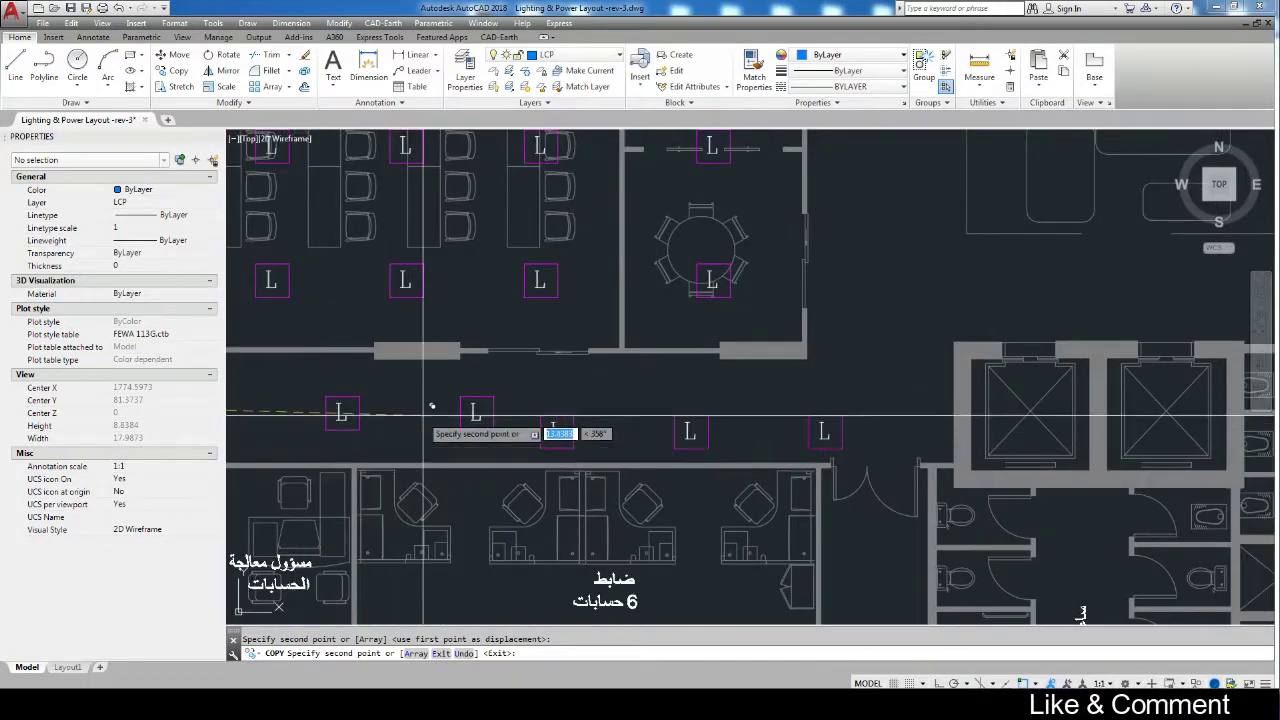
scroll(434, 404, up, 4)
scroll(531, 391, down, 5)
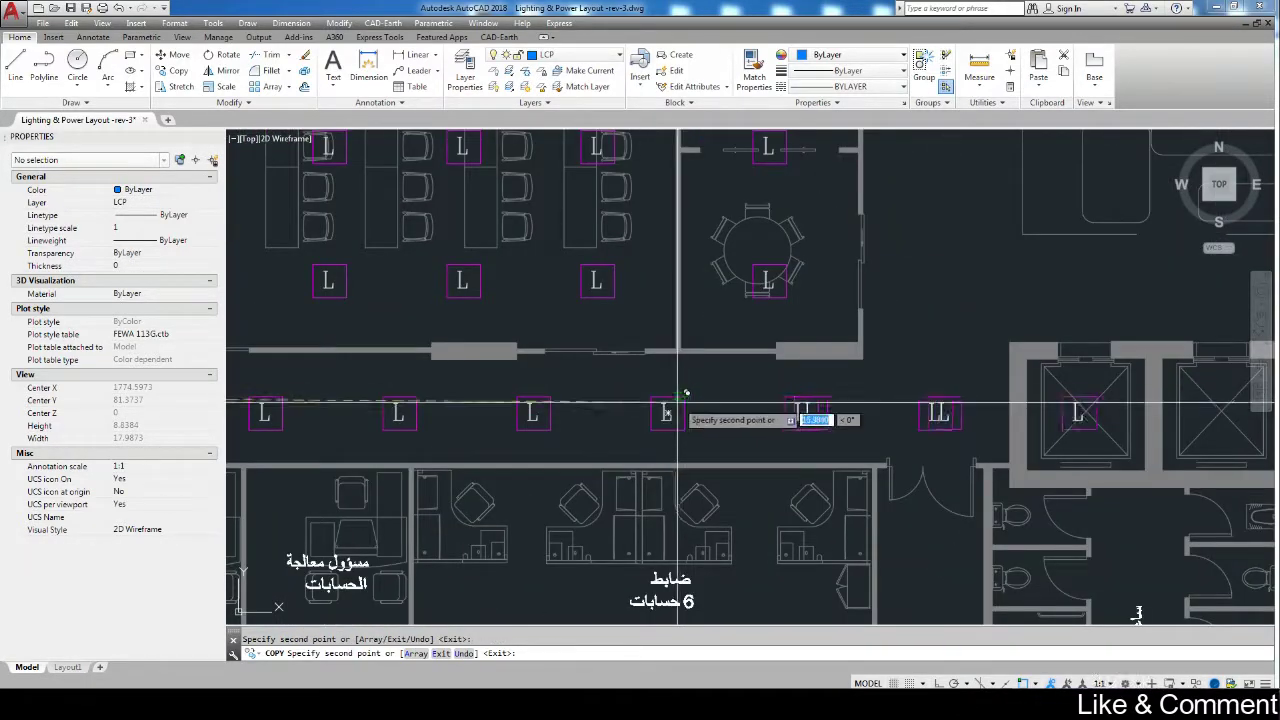
key(Escape)
scroll(657, 456, down, 4)
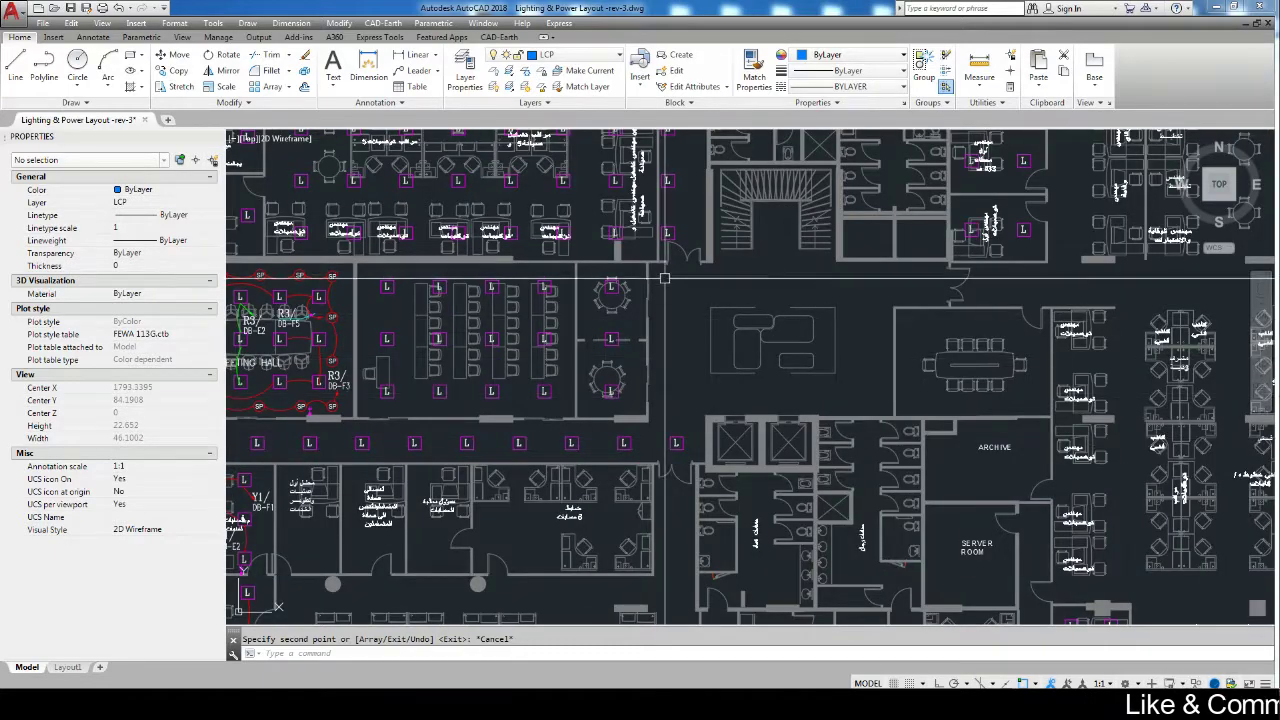
middle_drag(671, 400, 672, 405)
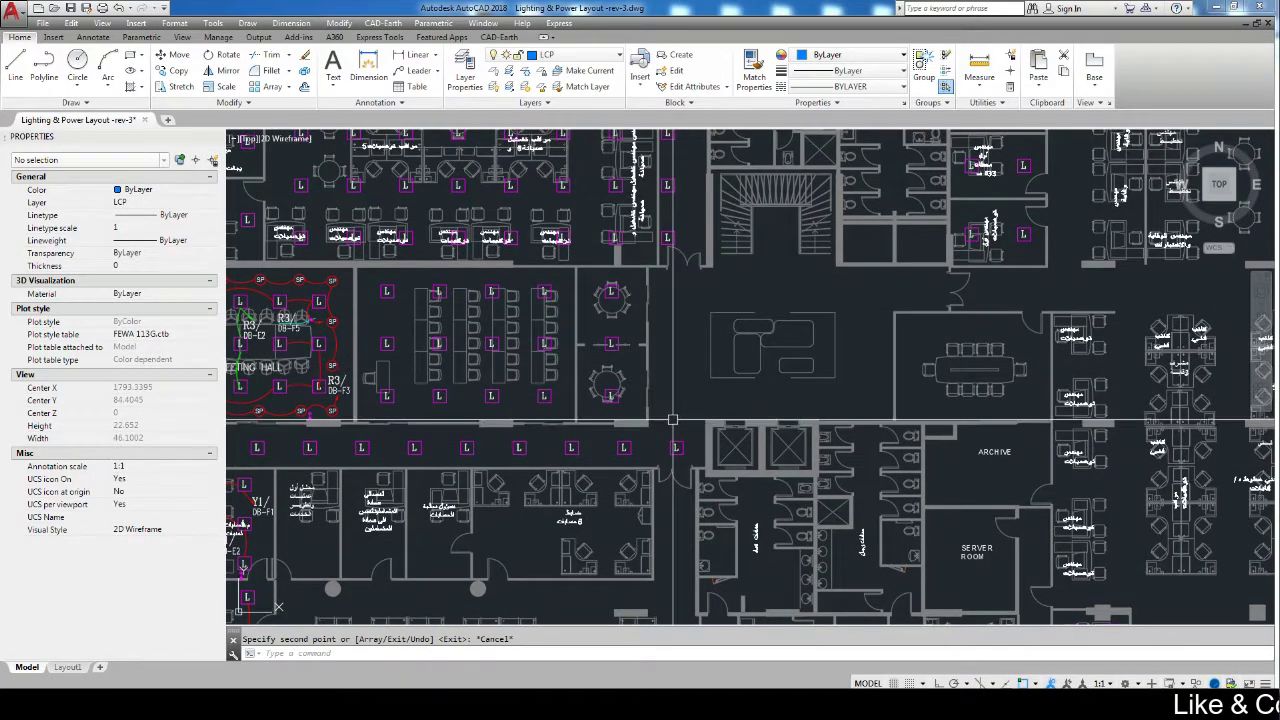
scroll(672, 420, up, 2)
scroll(603, 422, down, 4)
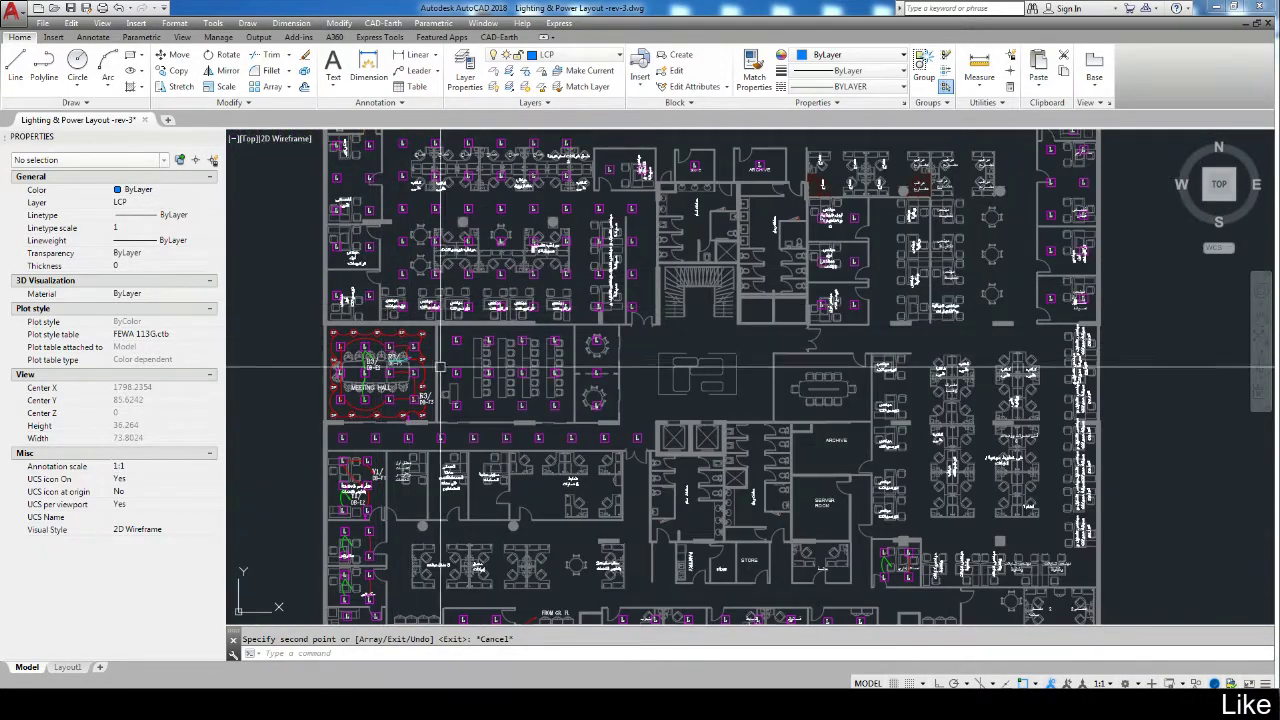
scroll(440, 368, up, 4)
Copy the workstation room's L fixtures into the open area beside the stair.
click(443, 277)
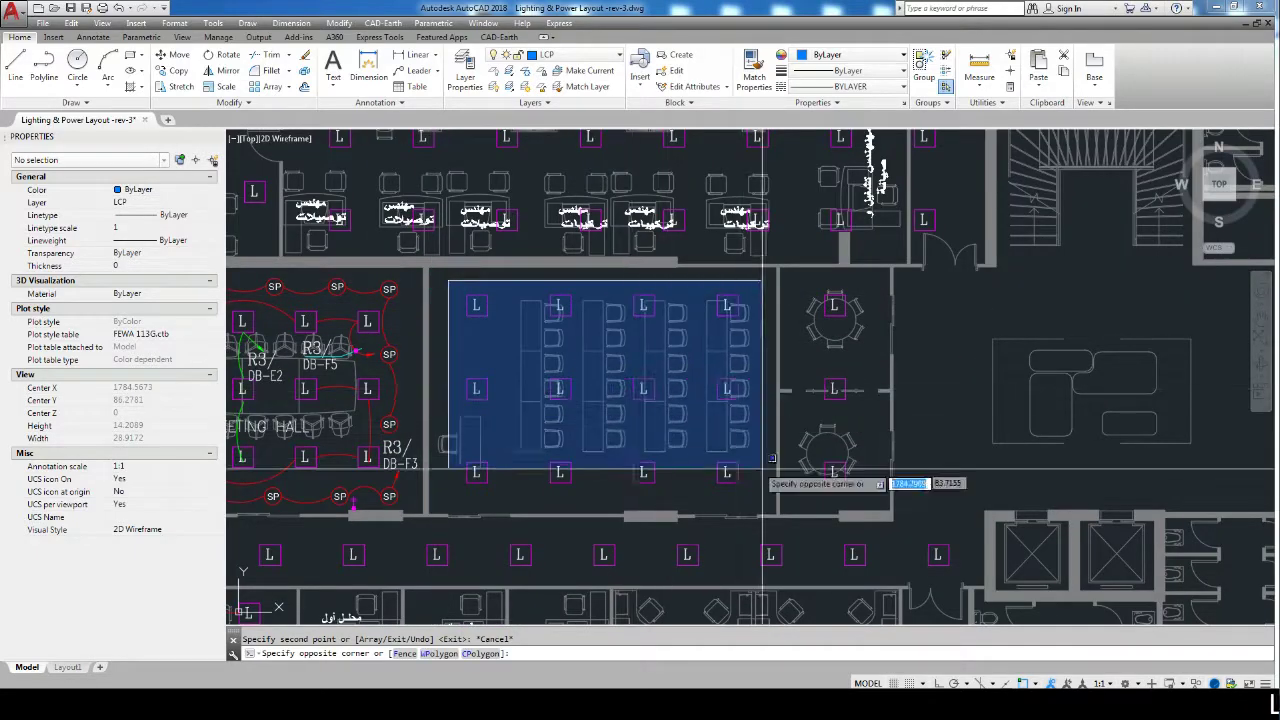
click(775, 503)
click(565, 427)
text(co)
key(Return)
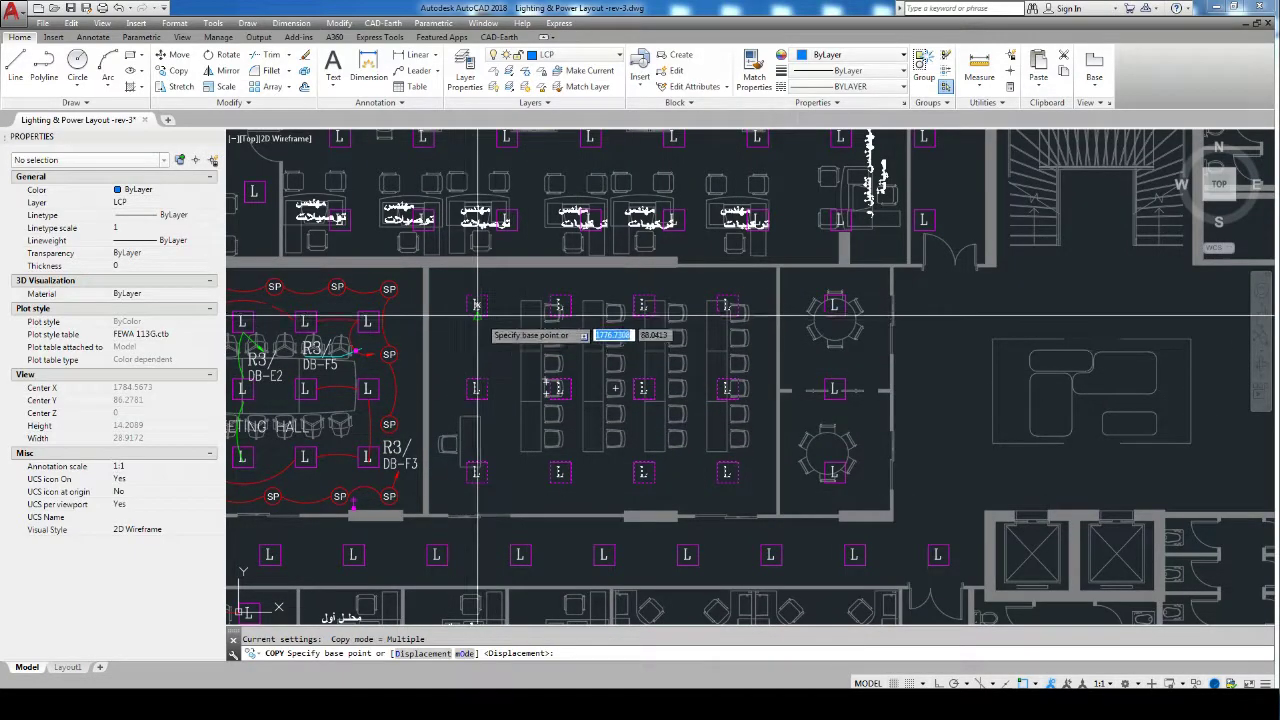
click(405, 306)
middle_drag(730, 395, 420, 350)
scroll(420, 350, up, 2)
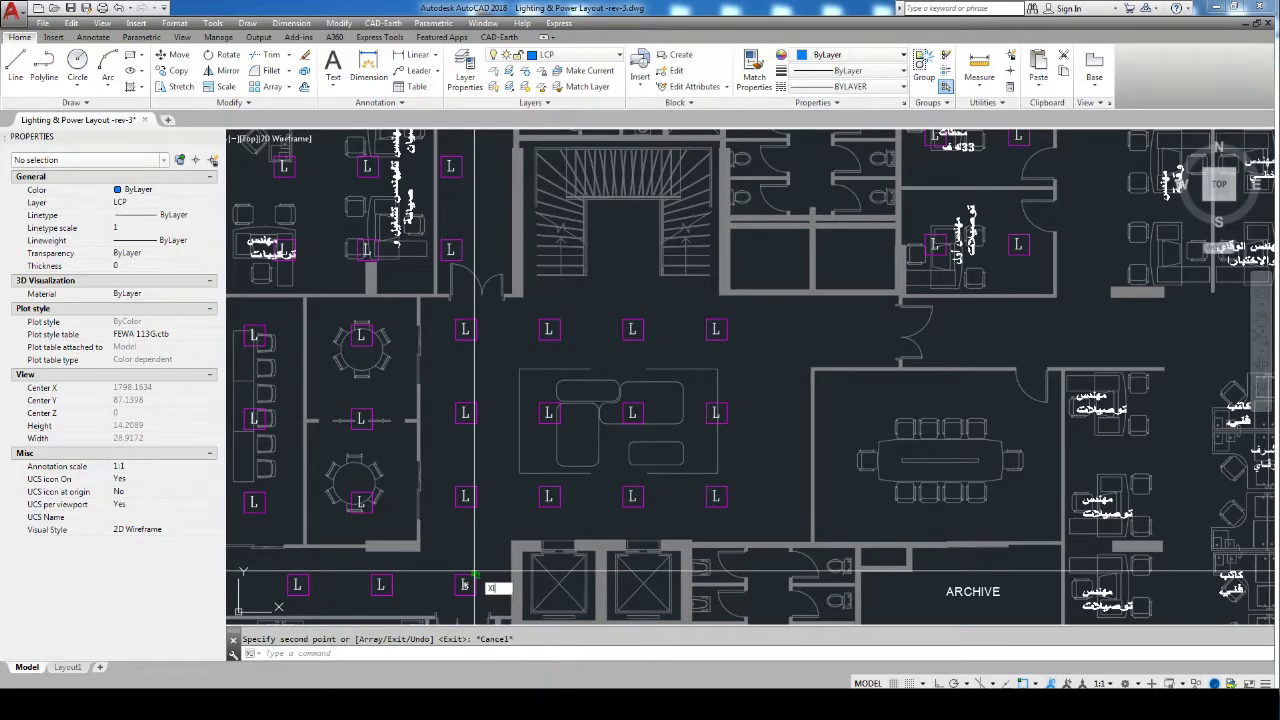
scroll(461, 569, up, 3)
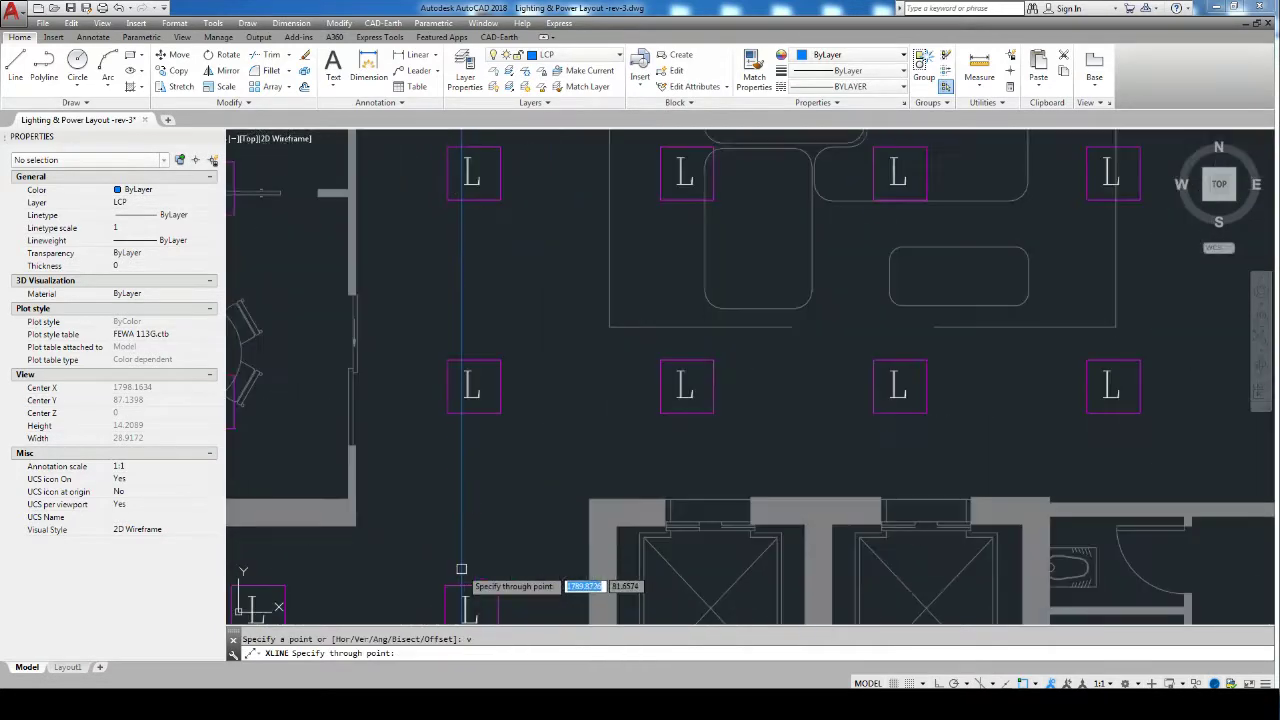
Move the twelve open-area fixtures onto the vertical construction line.
key(Escape)
scroll(471, 590, down, 3)
scroll(471, 500, down, 2)
scroll(480, 400, up, 3)
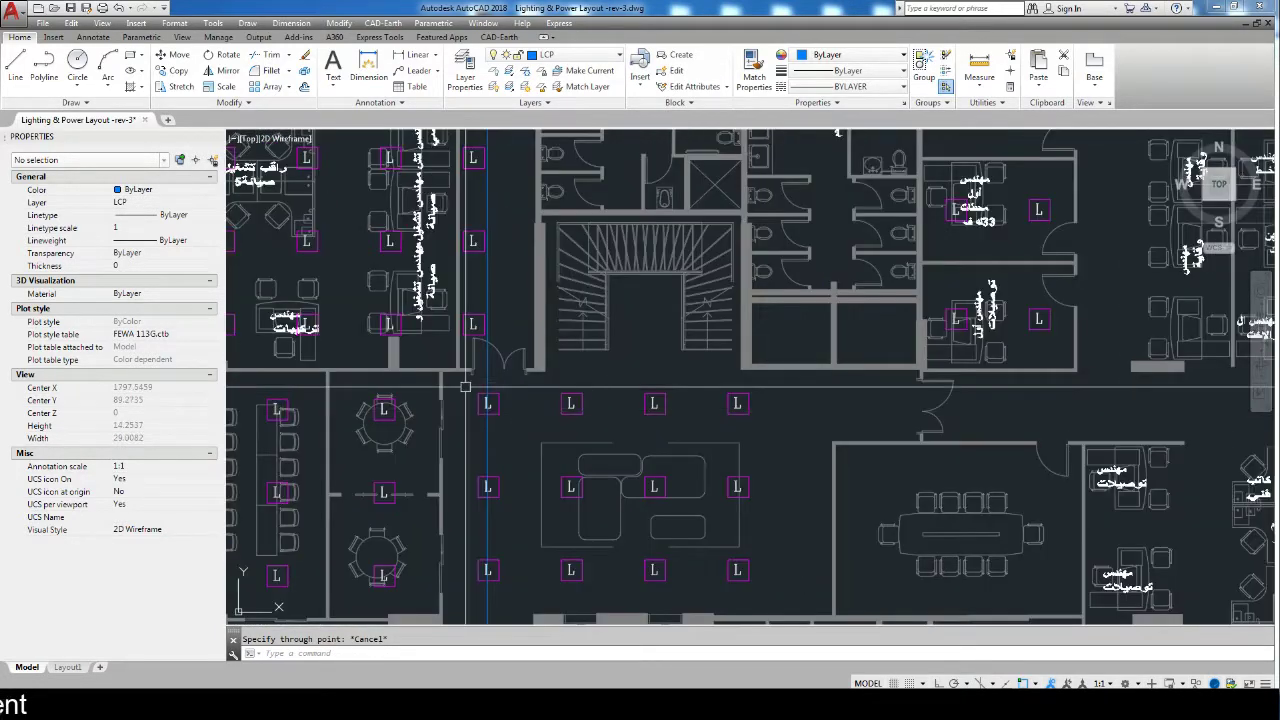
click(464, 383)
click(790, 587)
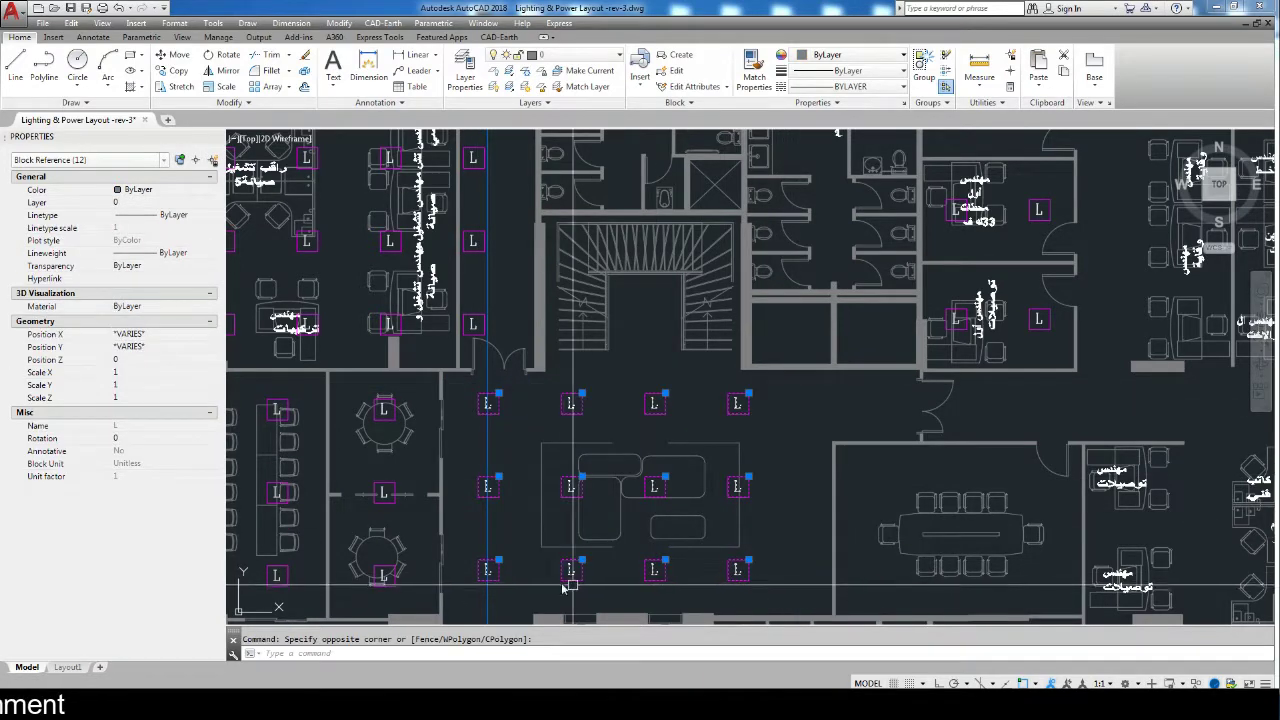
text(m)
key(Return)
scroll(485, 420, up, 4)
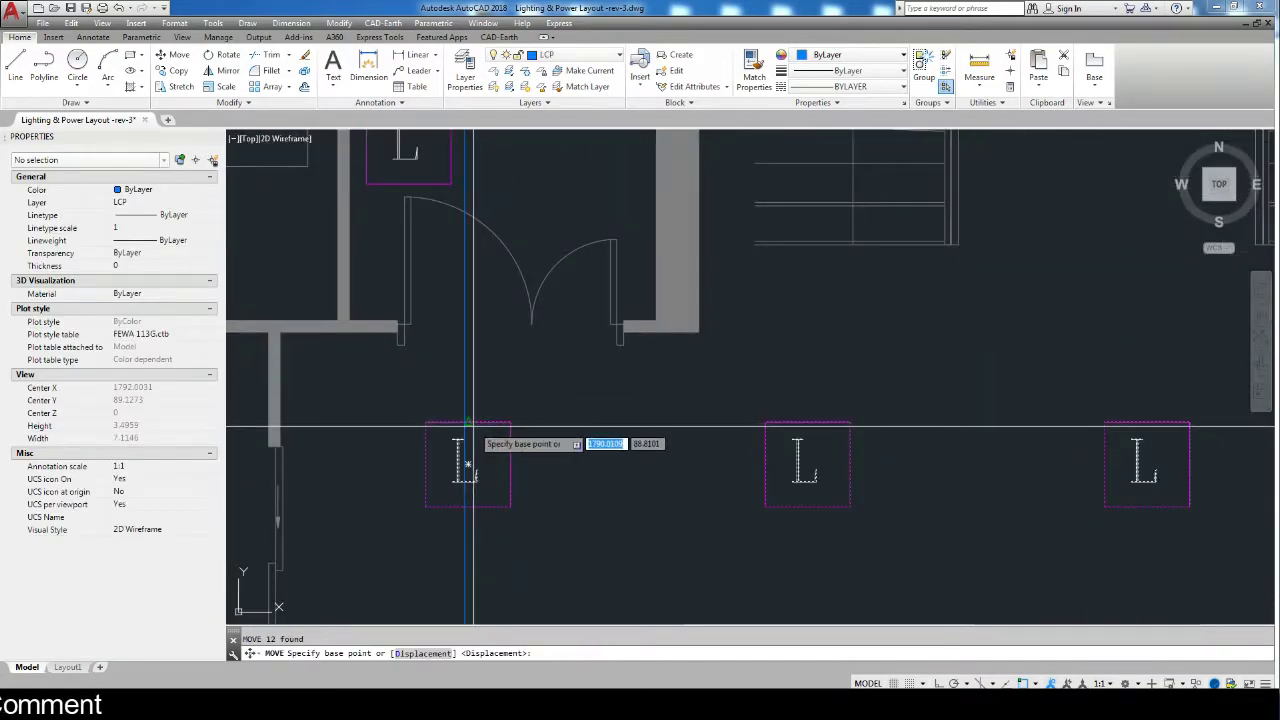
click(466, 425)
scroll(470, 440, down, 8)
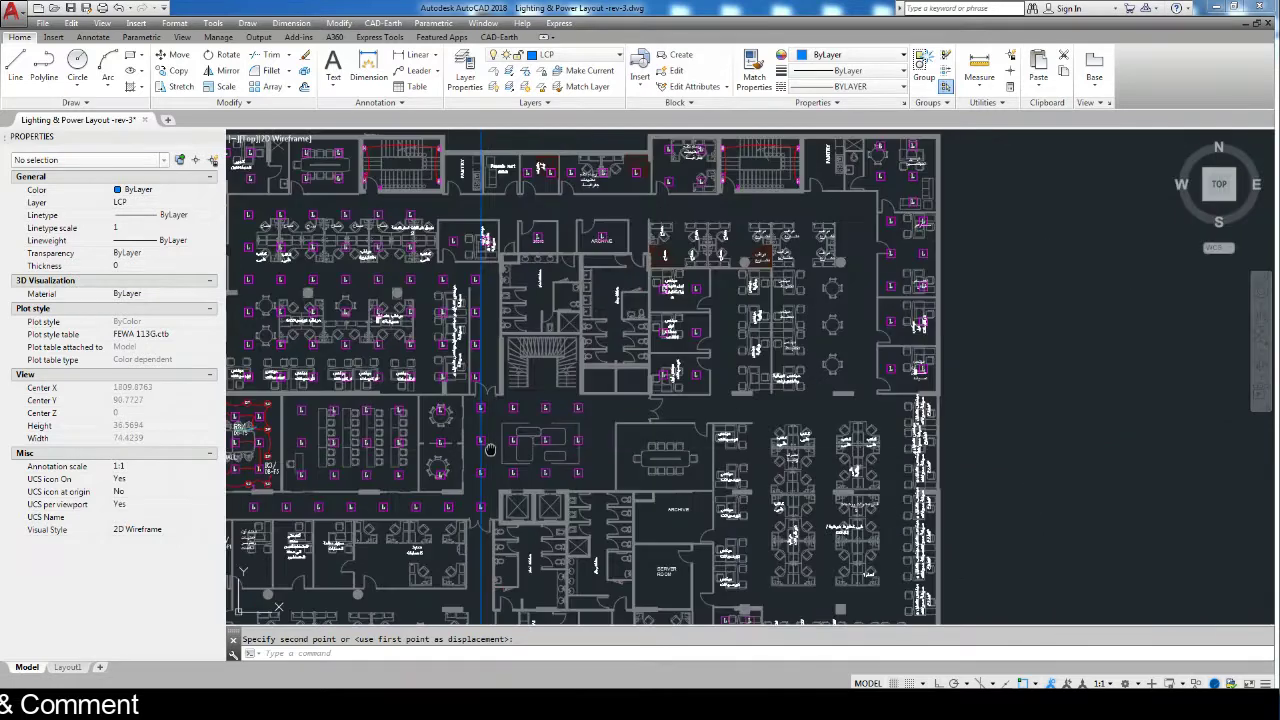
scroll(576, 447, up, 2)
Copy the three right-column fixtures to add another column to the grid.
click(570, 370)
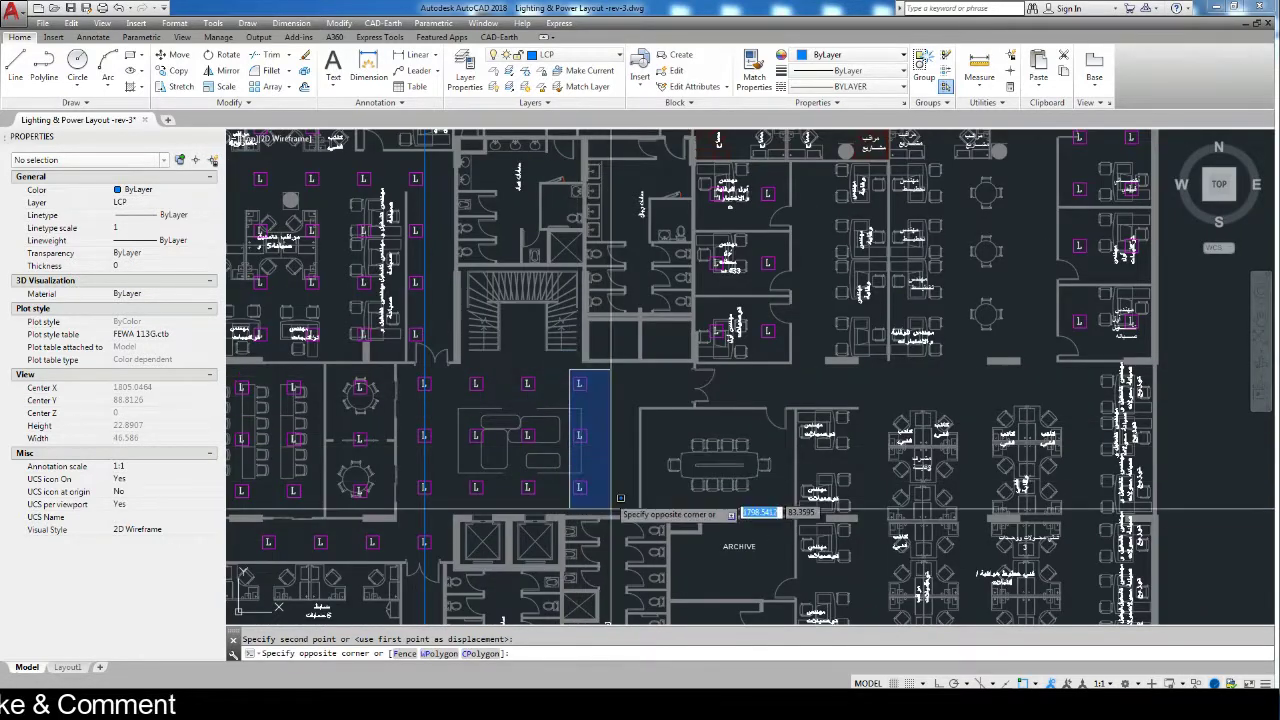
click(611, 510)
text(o)
key(Return)
scroll(545, 500, up, 8)
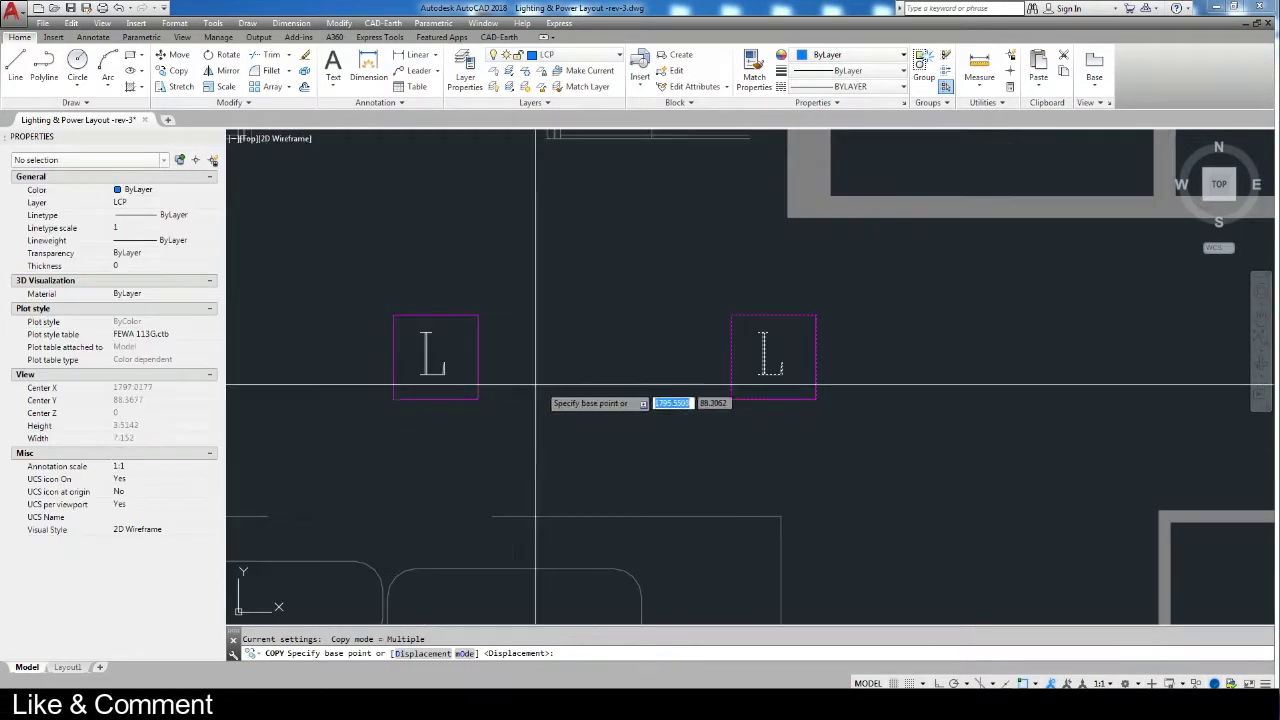
click(436, 316)
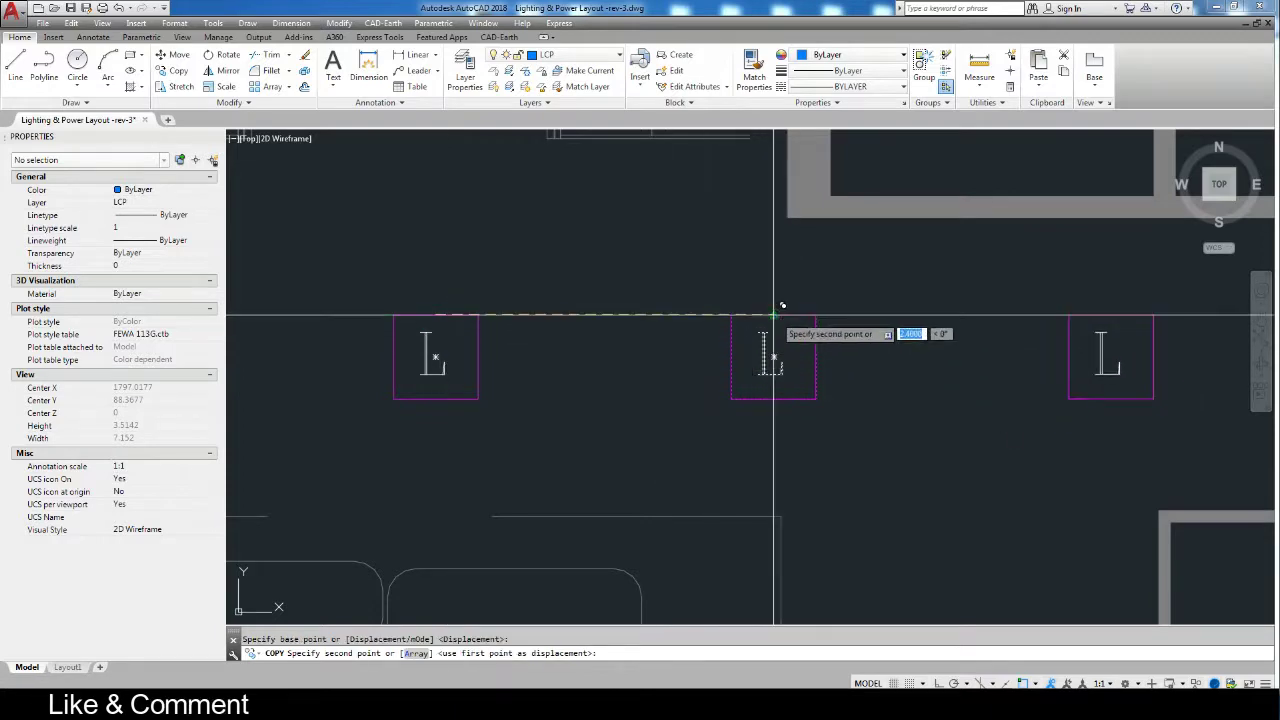
key(Escape)
scroll(775, 318, down, 6)
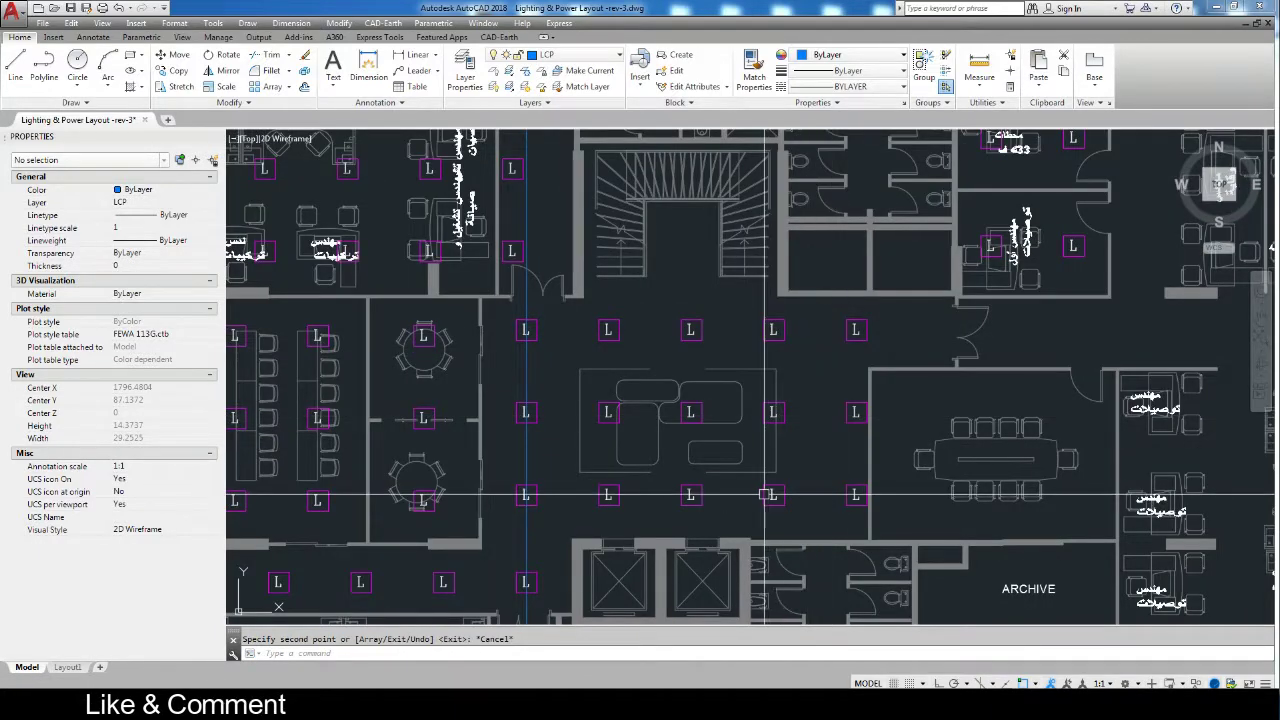
text(da)
Dimension the open area wall to wall with a 1124 aligned dimension.
key(Return)
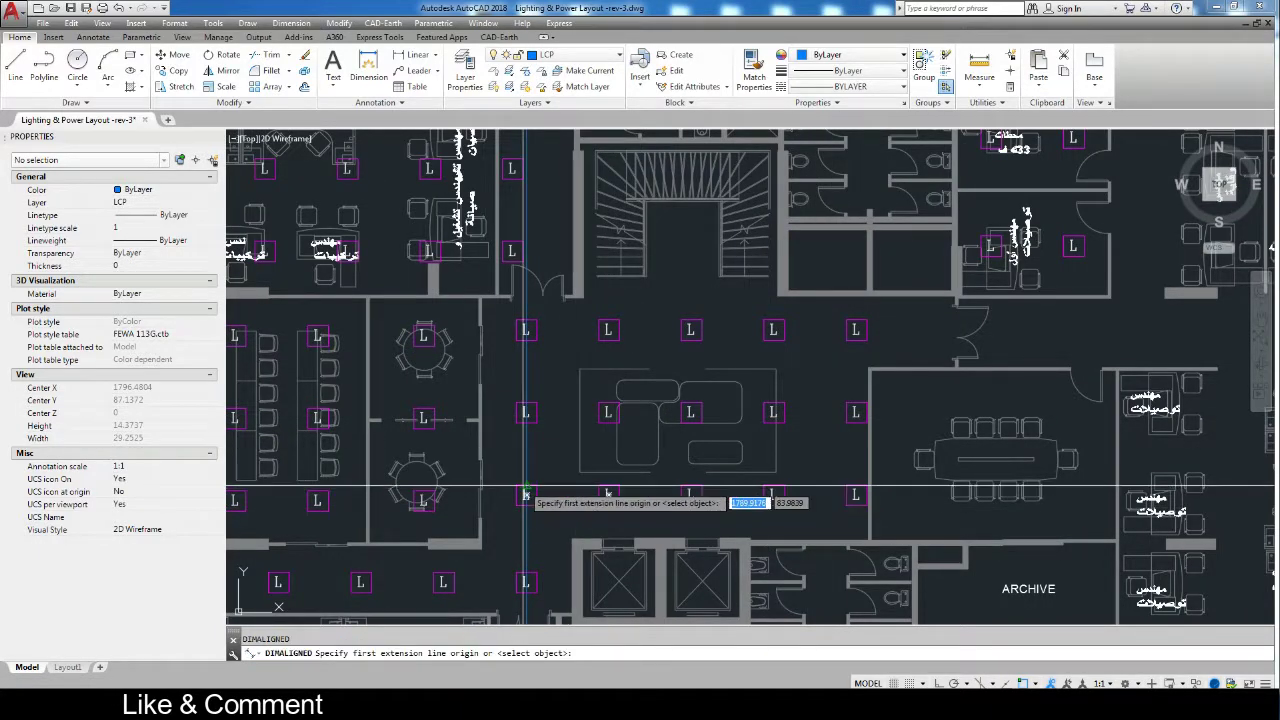
scroll(525, 487, up, 4)
click(541, 489)
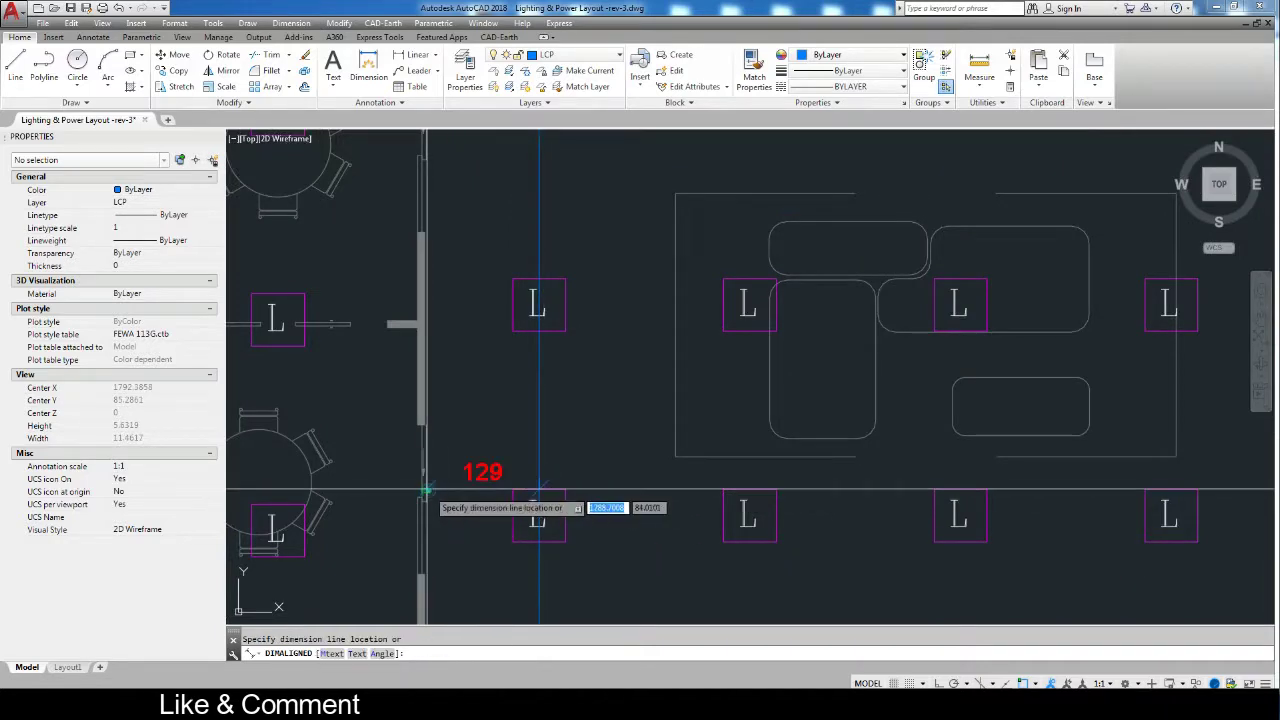
scroll(452, 487, down, 6)
scroll(462, 406, up, 2)
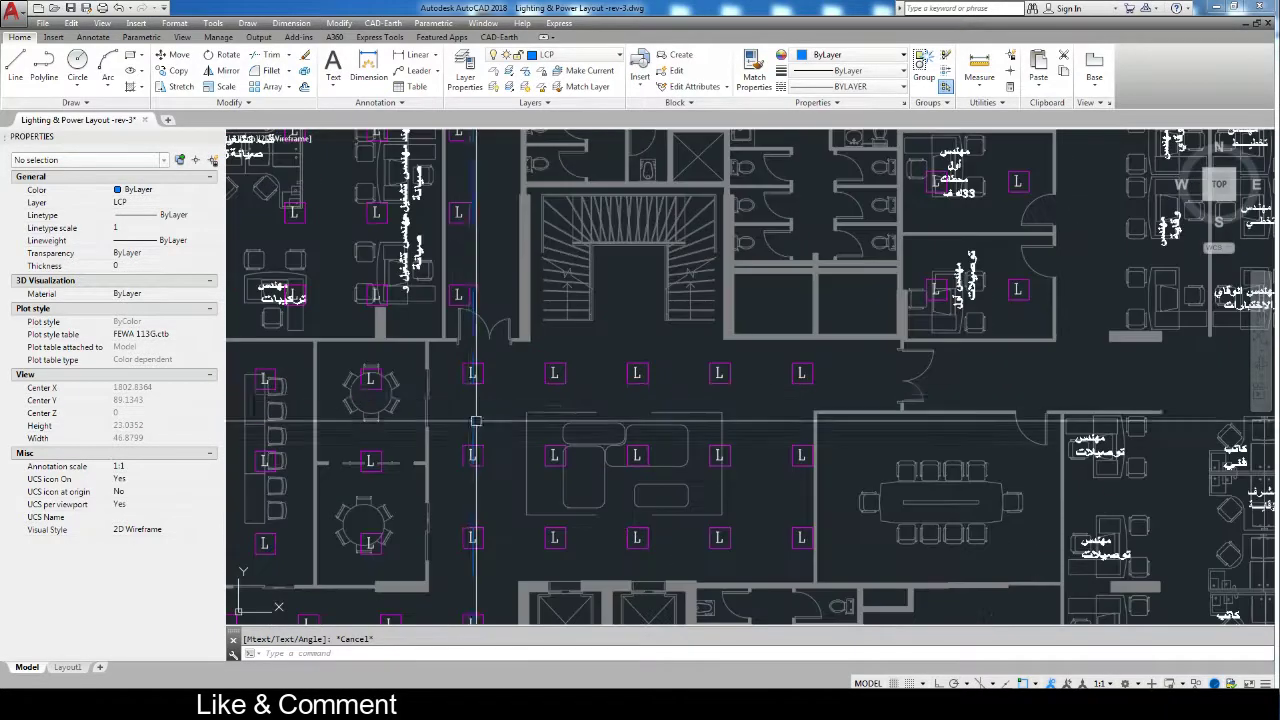
text(da)
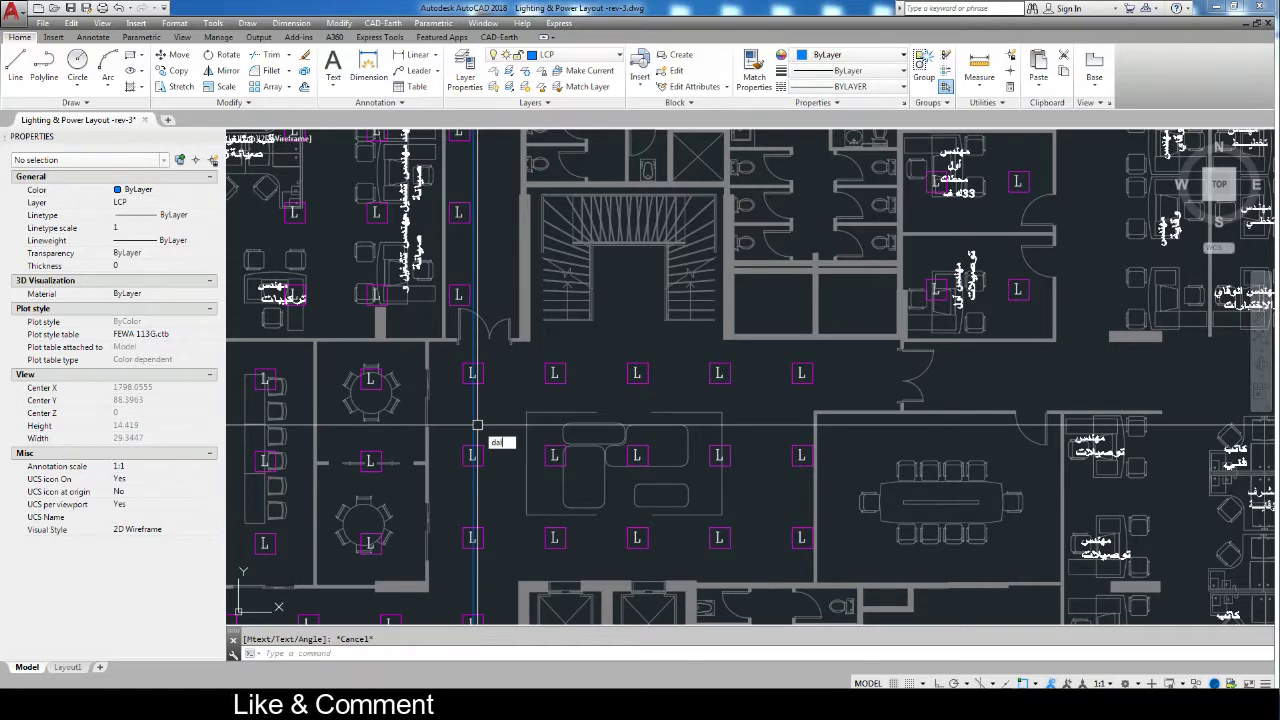
key(Return)
scroll(440, 480, up, 8)
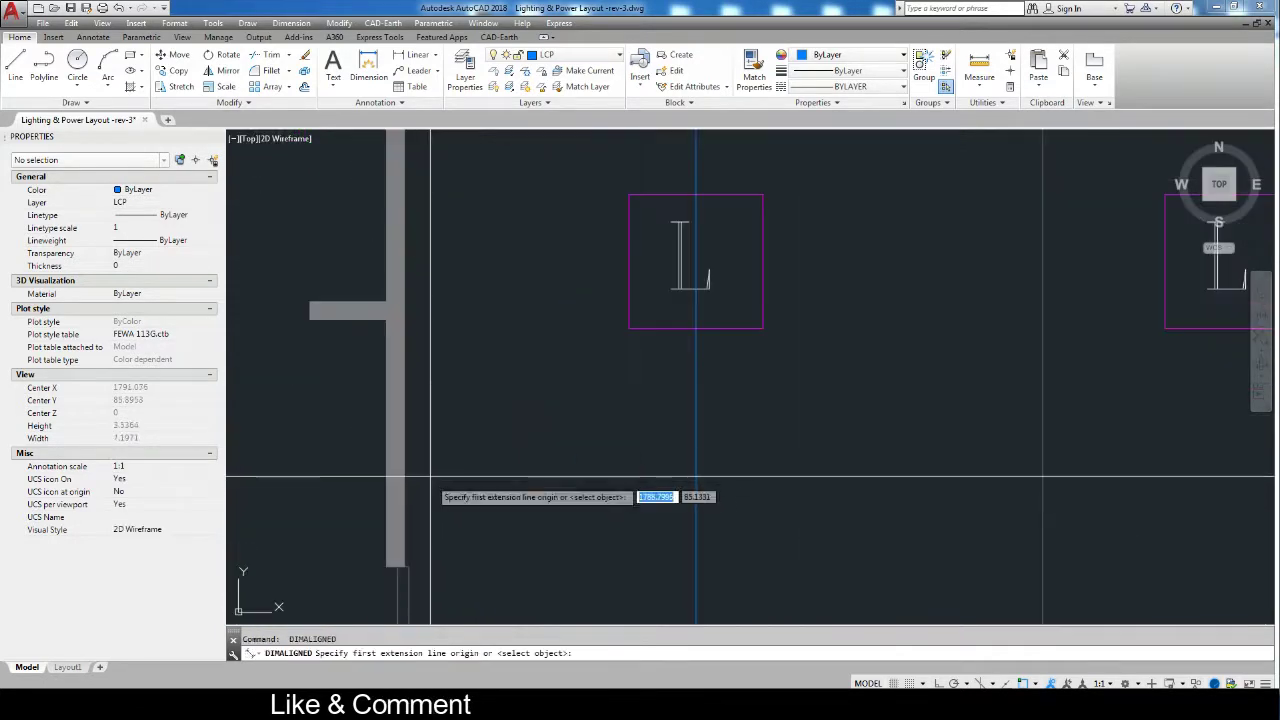
click(420, 475)
scroll(480, 480, down, 2)
scroll(600, 480, down, 3)
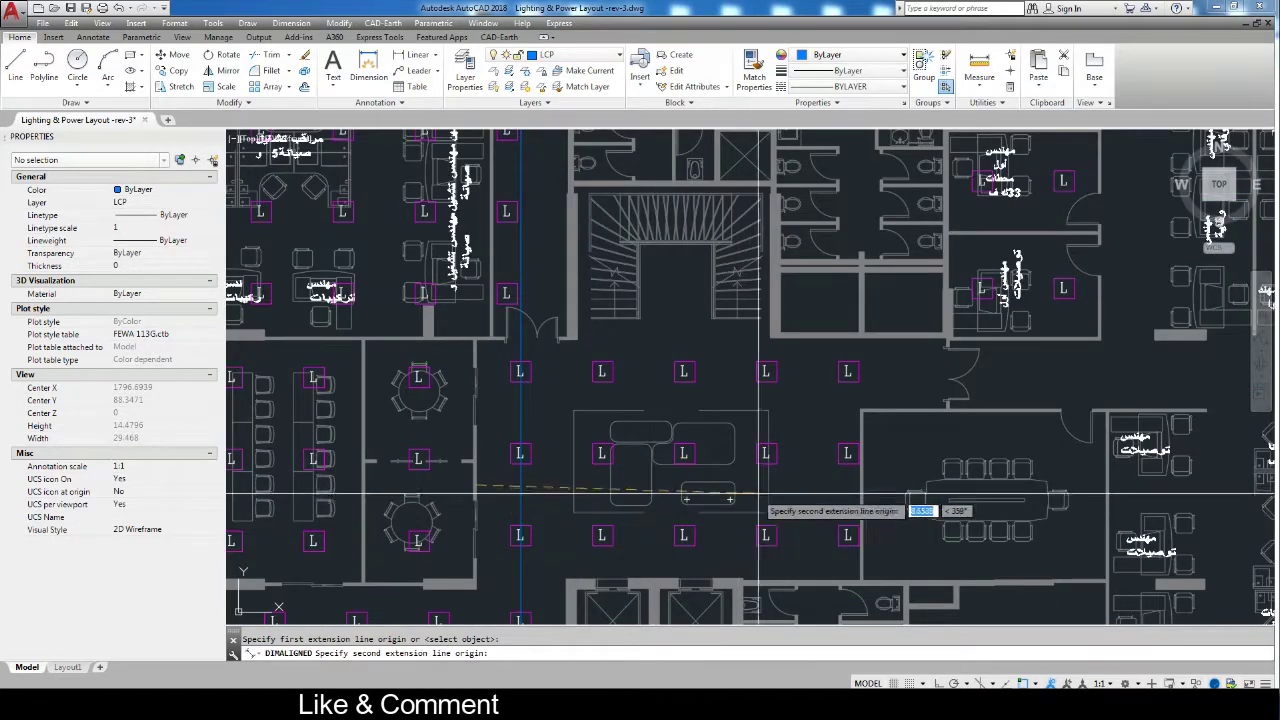
scroll(864, 487, up, 4)
click(860, 490)
scroll(840, 490, down, 3)
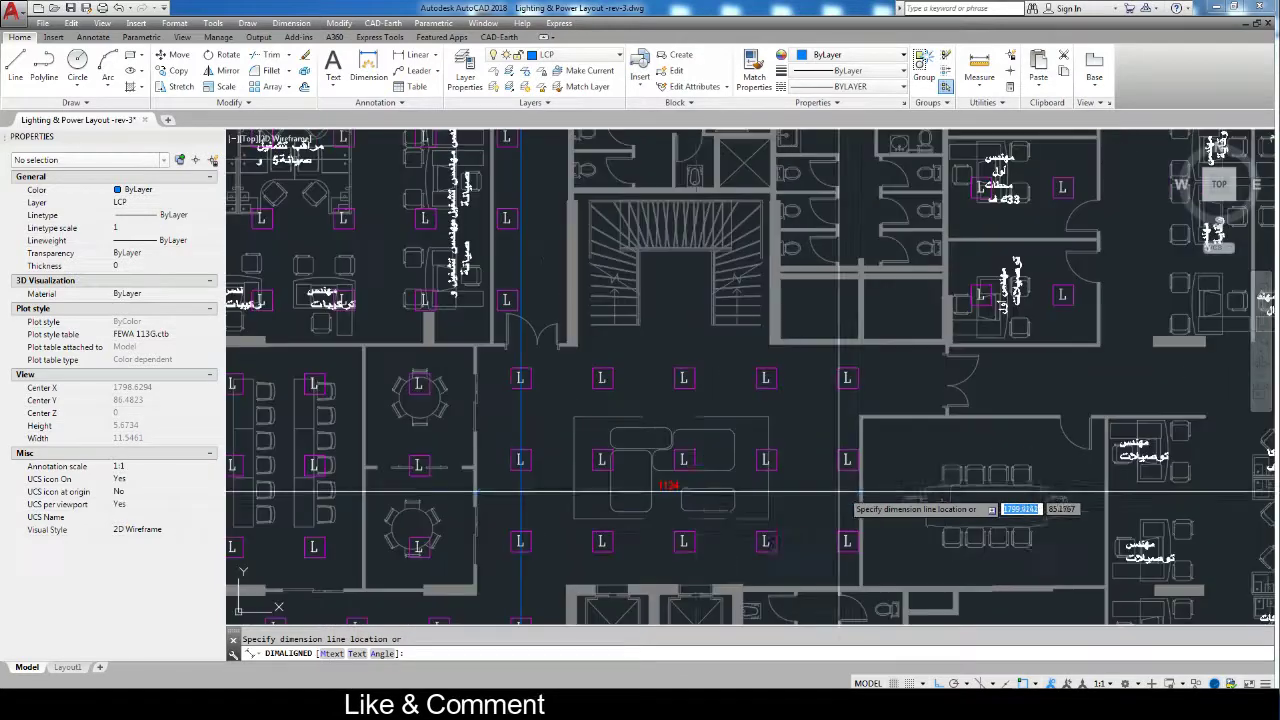
scroll(648, 487, up, 5)
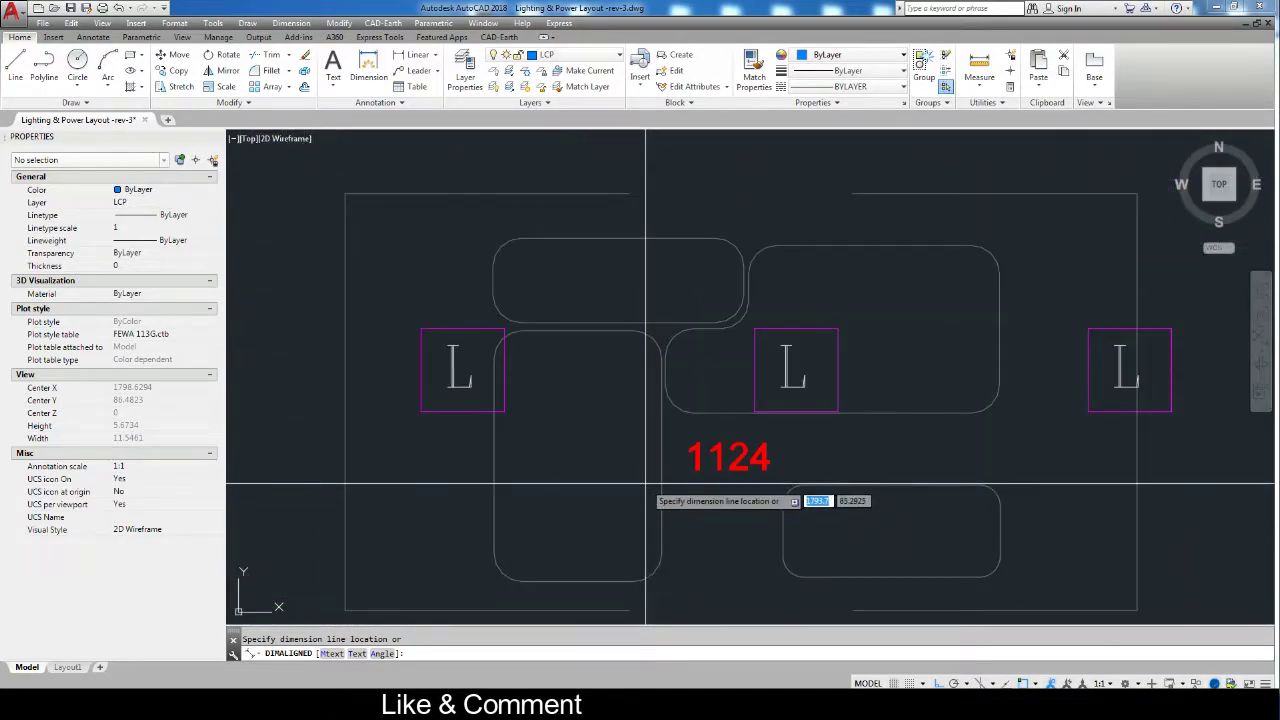
scroll(645, 487, down, 2)
scroll(645, 487, down, 2)
click(642, 488)
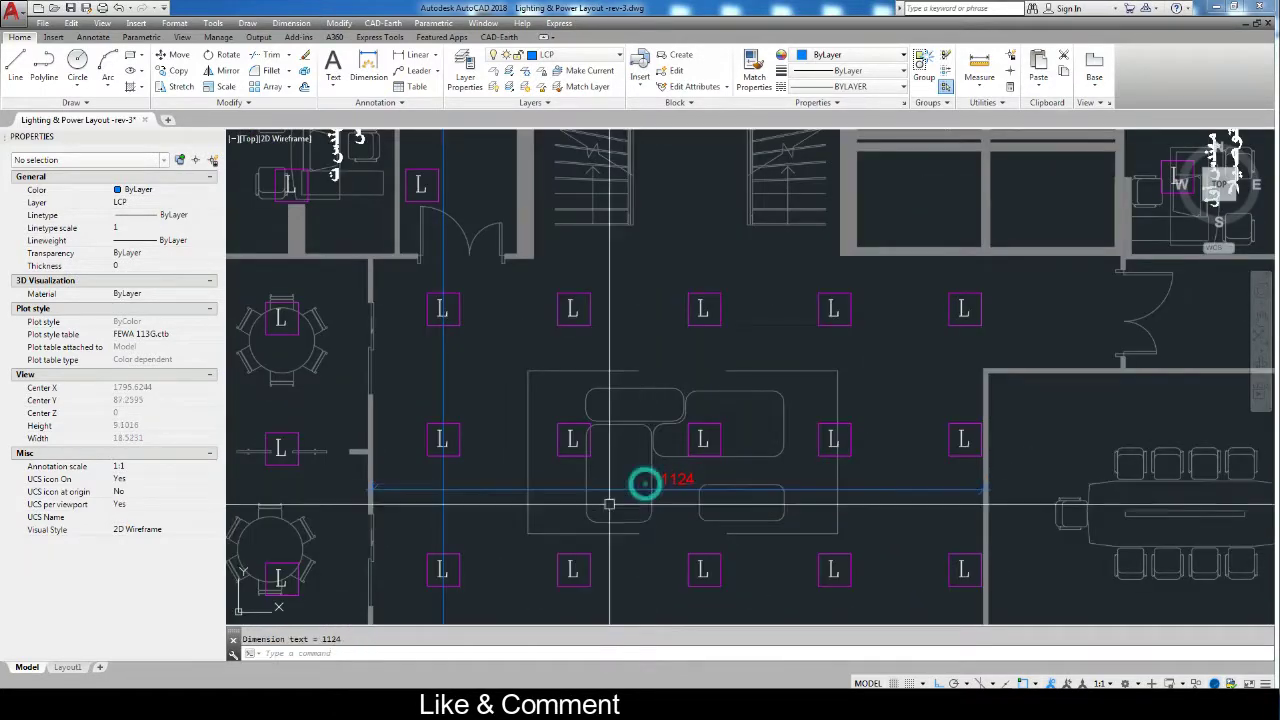
Add a 1020 aligned dimension from the fixture column to the right wall.
text(dal)
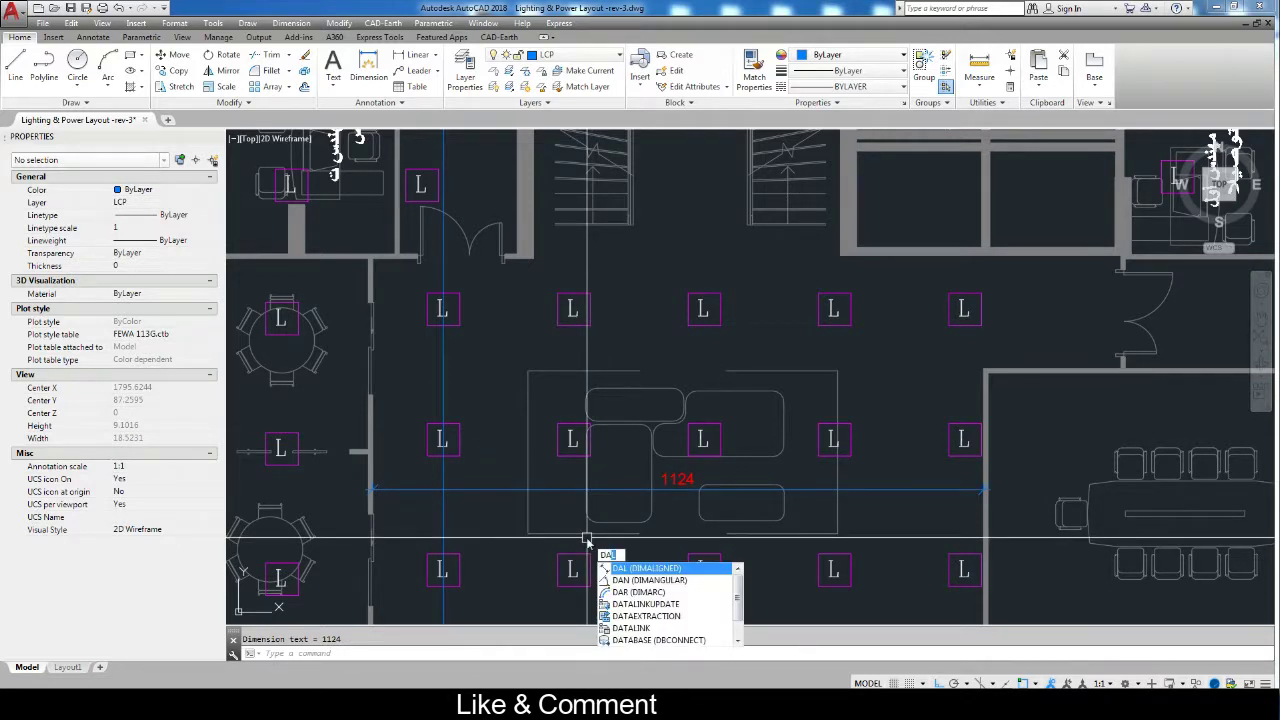
key(Return)
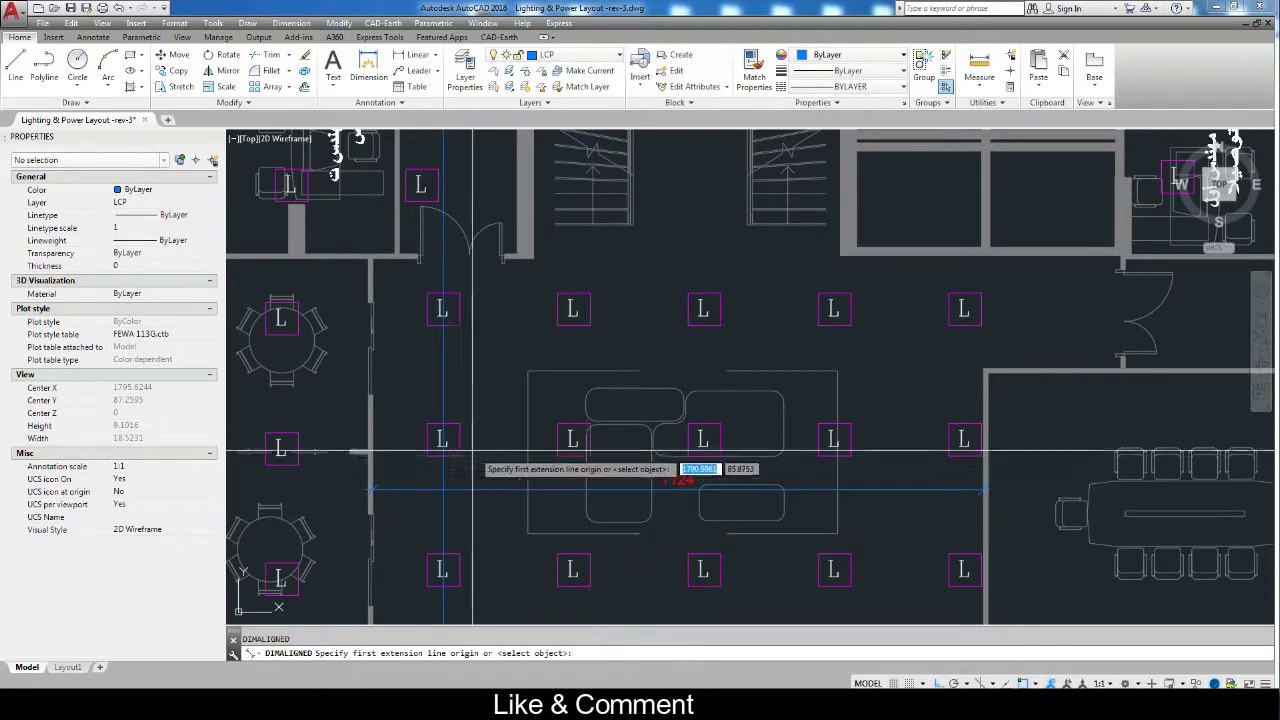
click(421, 428)
click(984, 427)
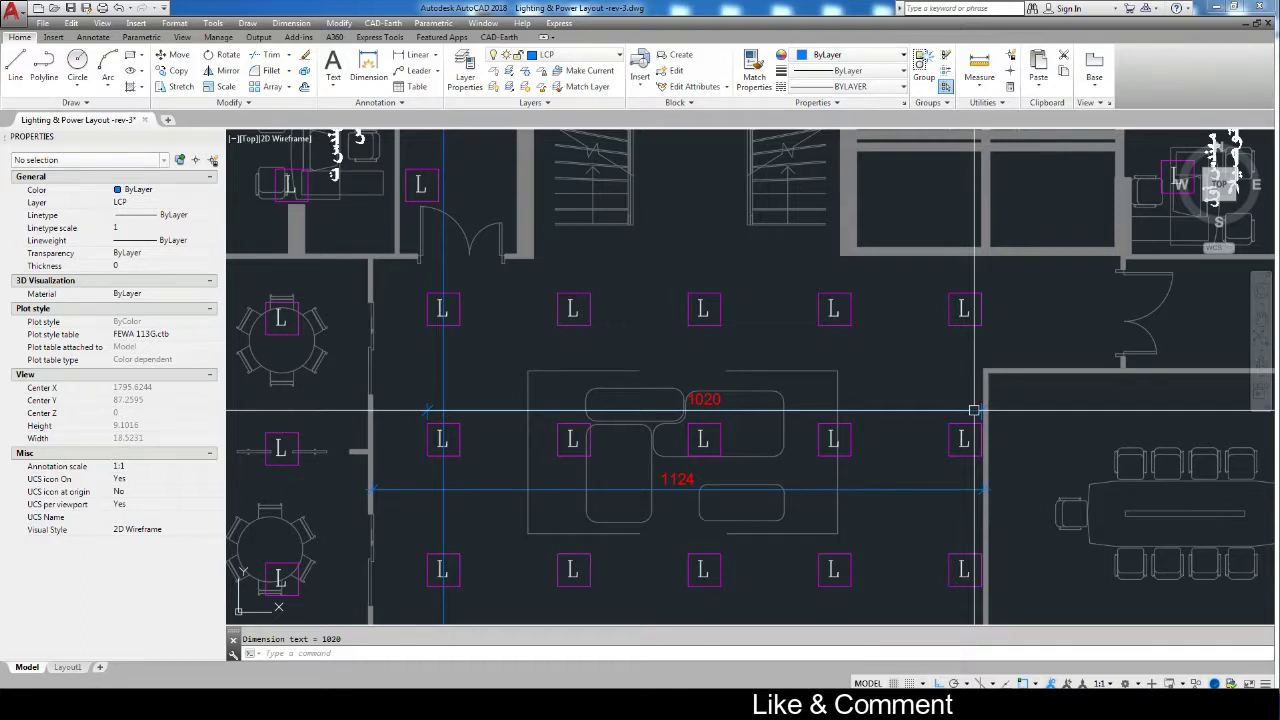
Move the 16 central L fixtures 0.52 units to the left.
key(Escape)
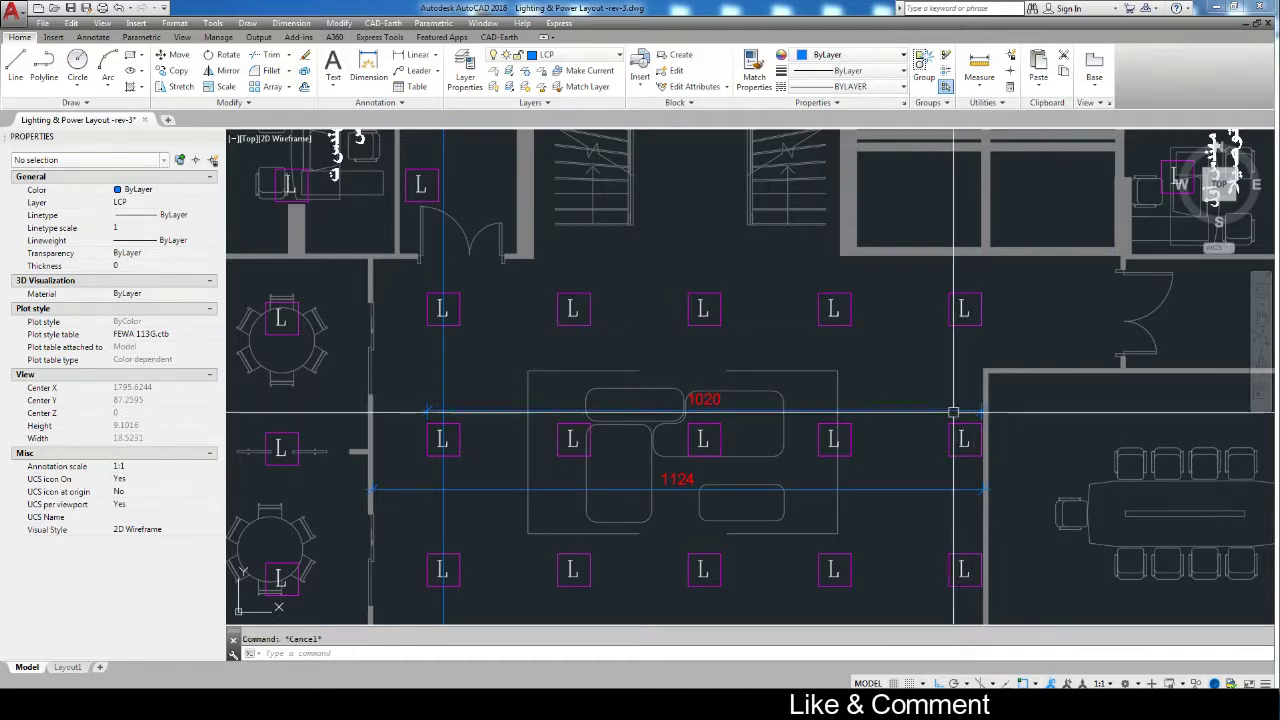
middle_drag(957, 408, 947, 362)
click(403, 250)
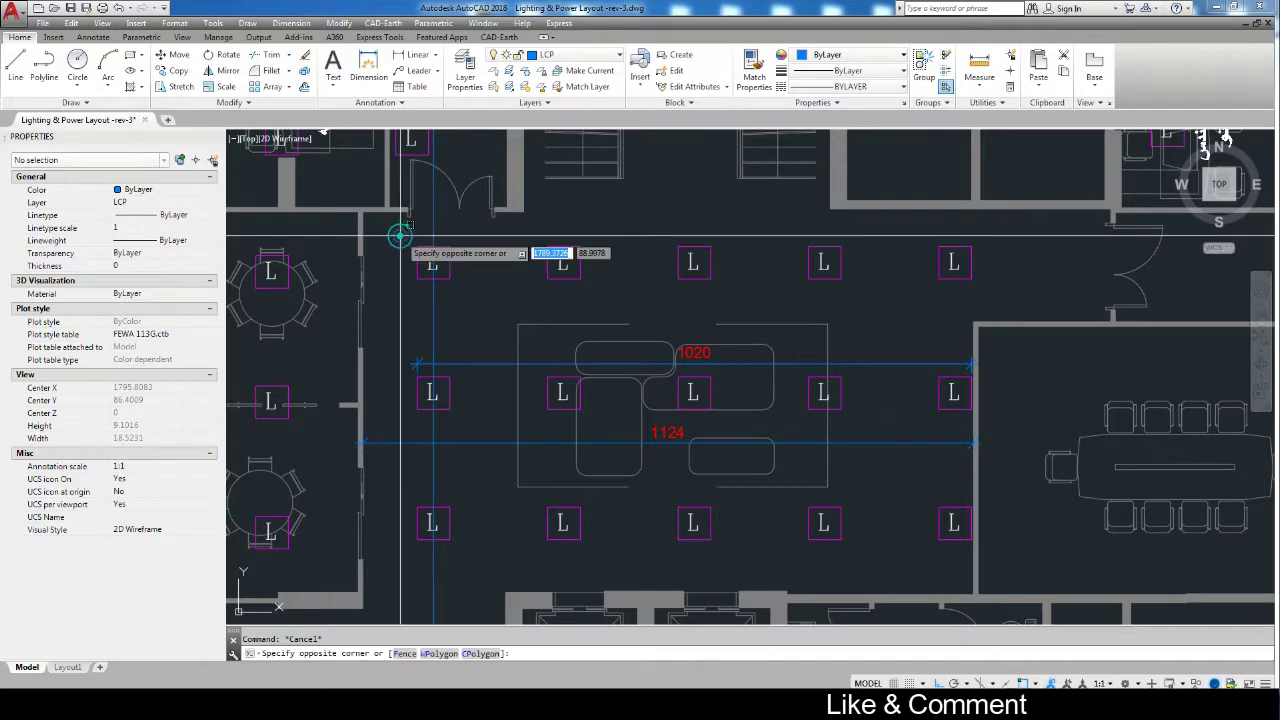
scroll(600, 390, down, 4)
click(758, 466)
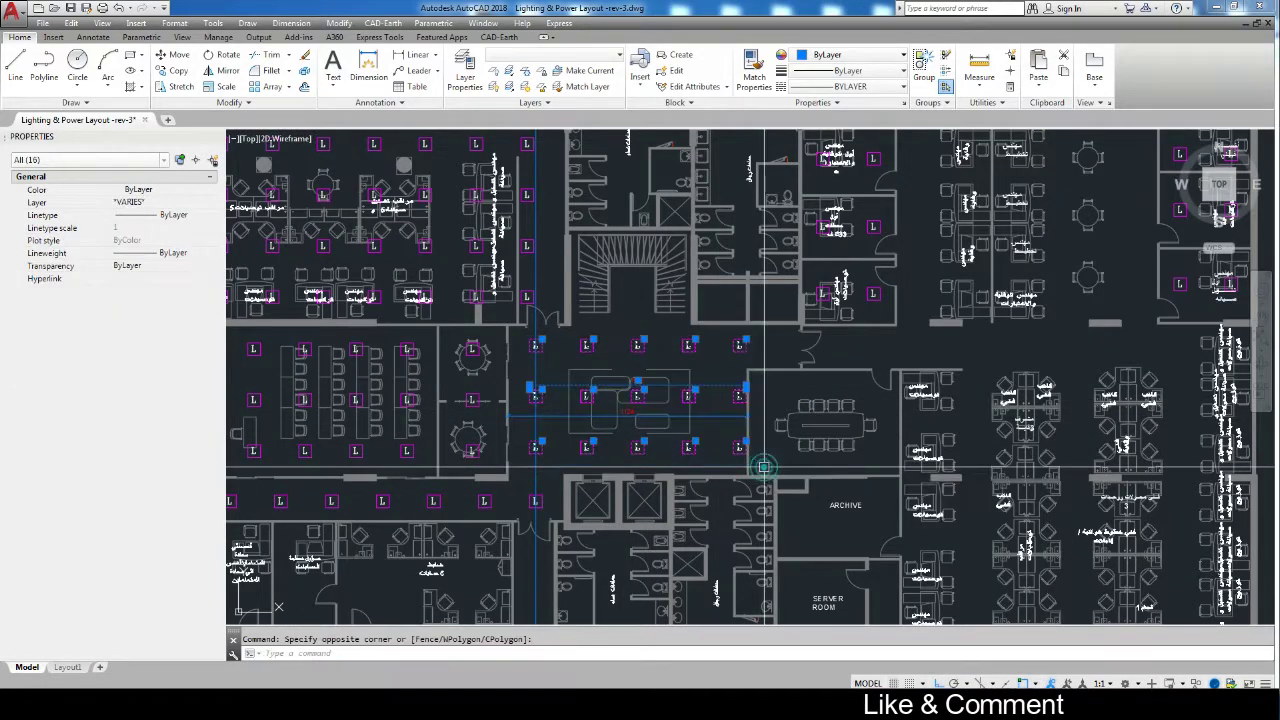
text(m)
key(Return)
scroll(745, 465, up, 5)
click(748, 434)
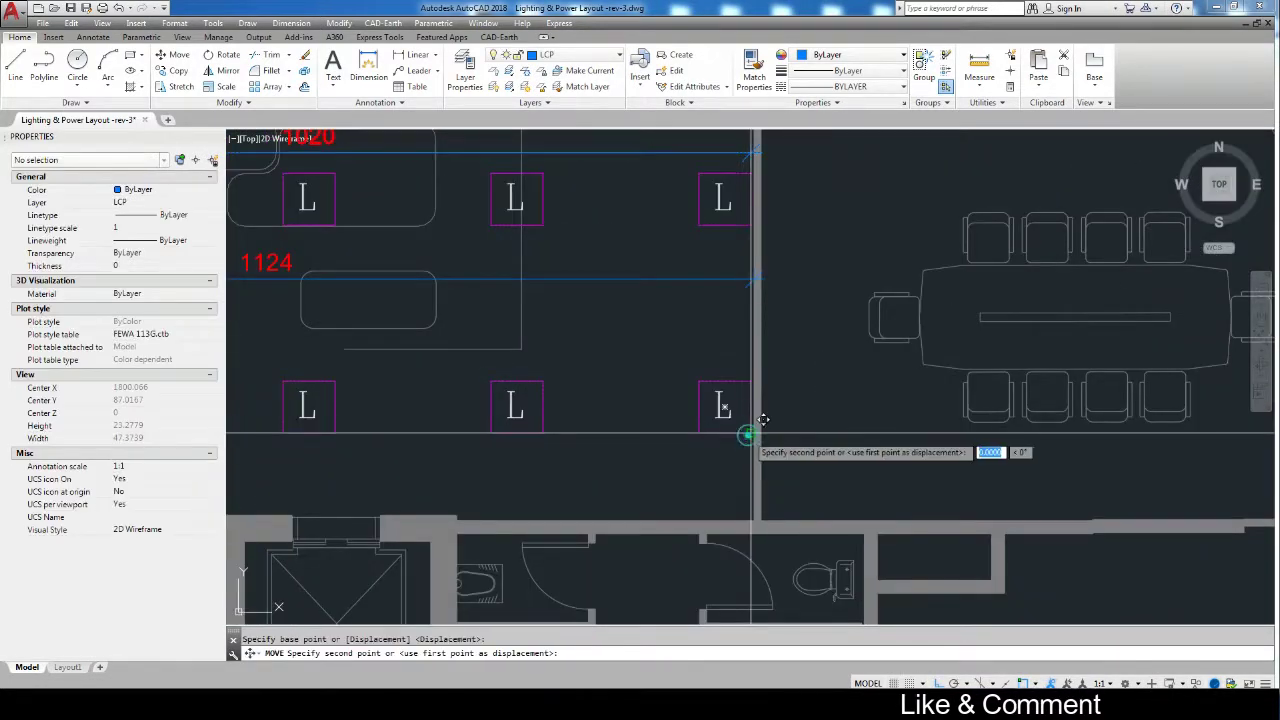
scroll(766, 420, down, 5)
scroll(517, 340, up, 2)
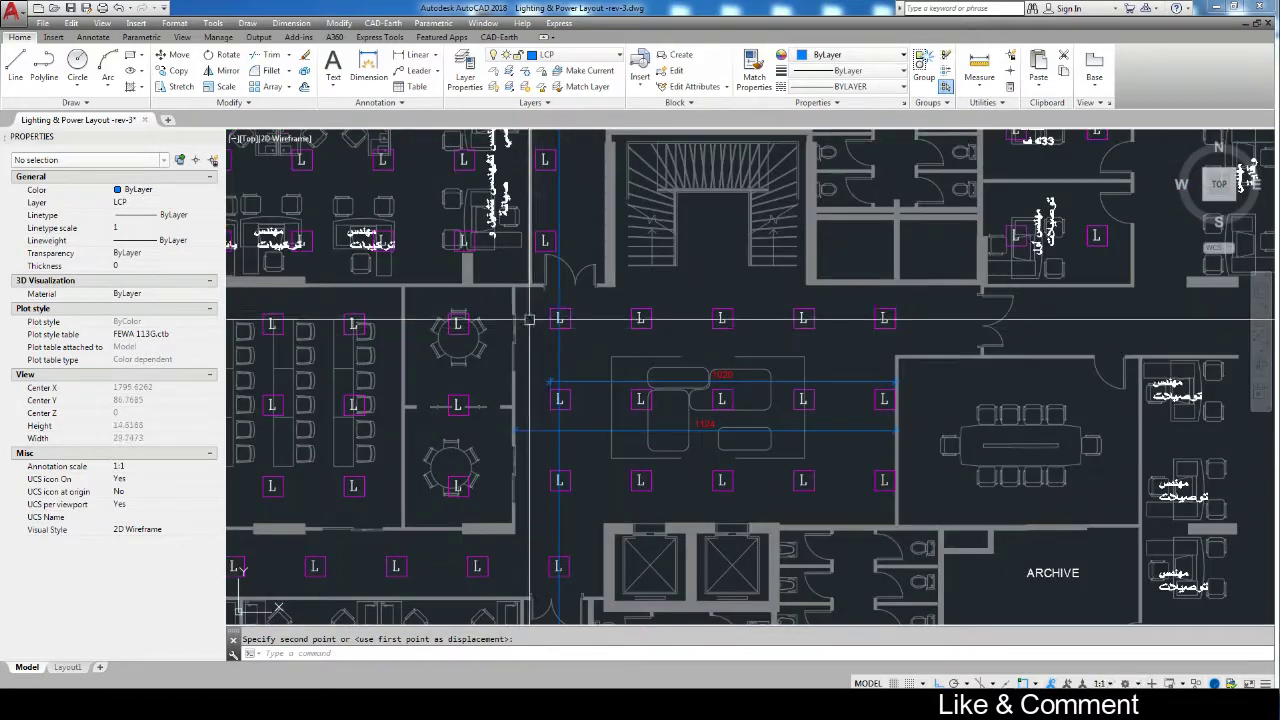
key(Escape)
drag(543, 287, 887, 508)
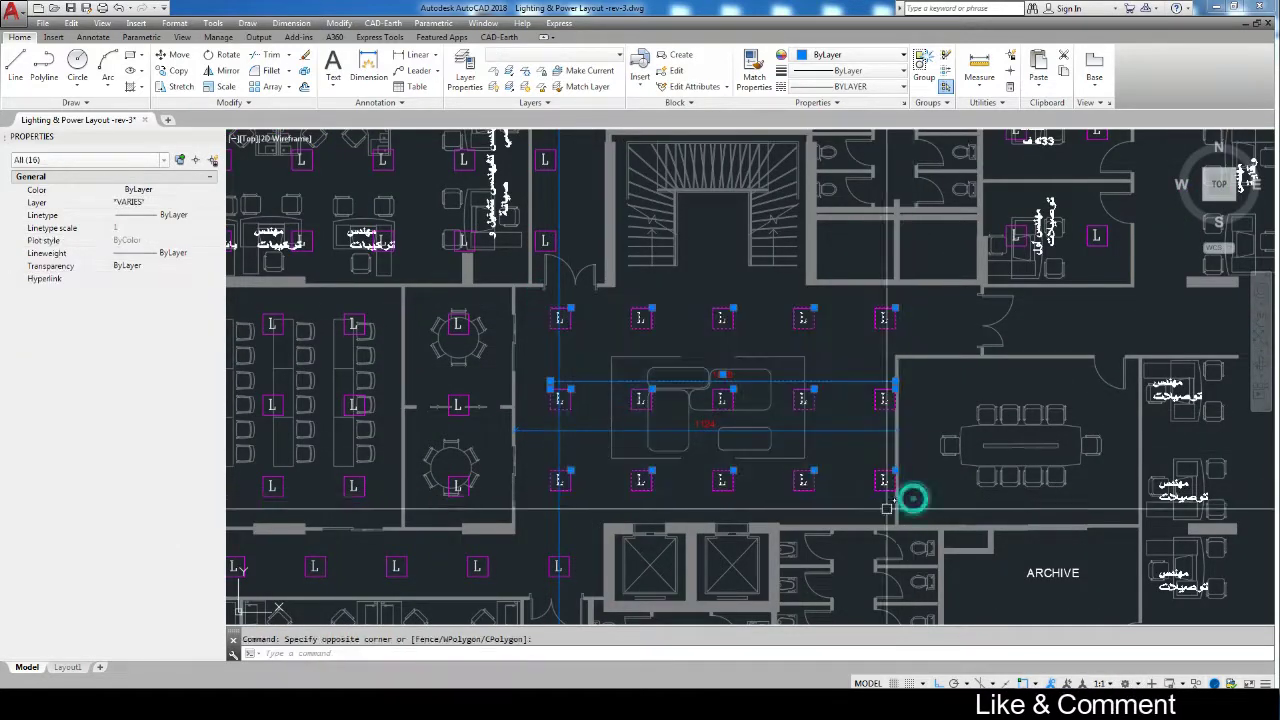
text(m)
key(Return)
scroll(852, 515, up, 4)
click(868, 503)
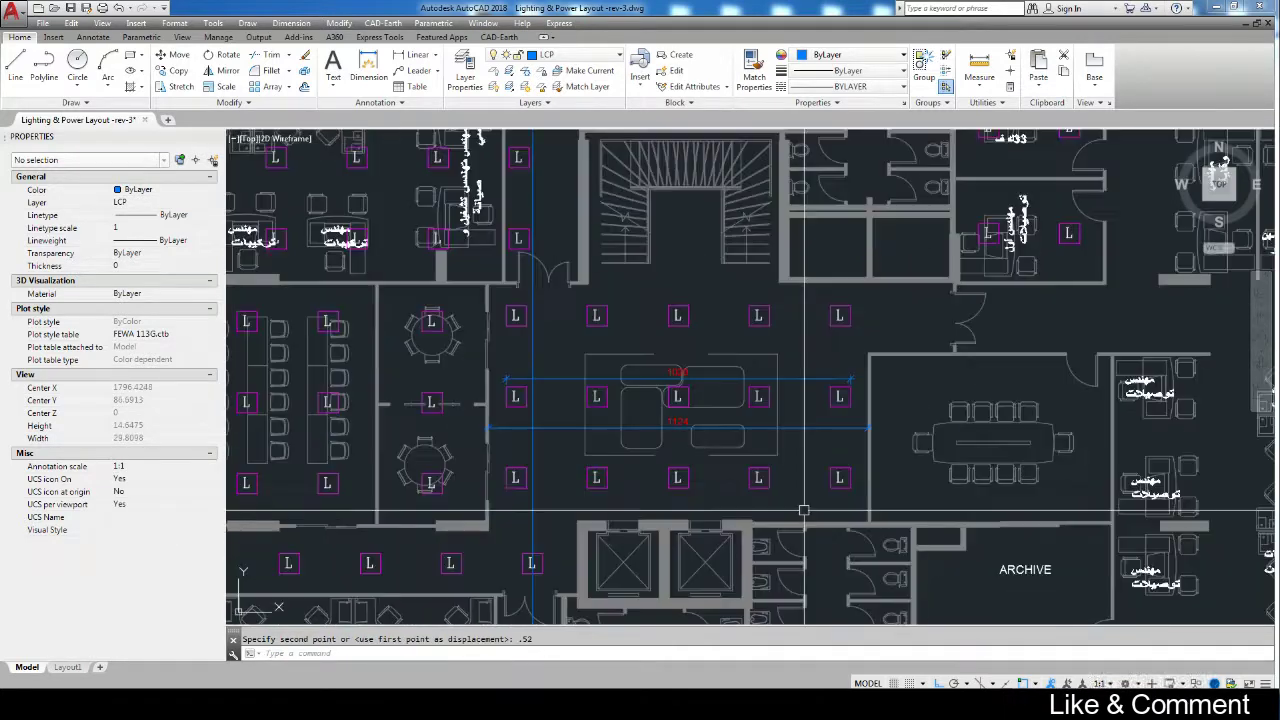
scroll(815, 505, down, 4)
key(Escape)
Erase the 1124 and 1020 check dimensions.
click(560, 428)
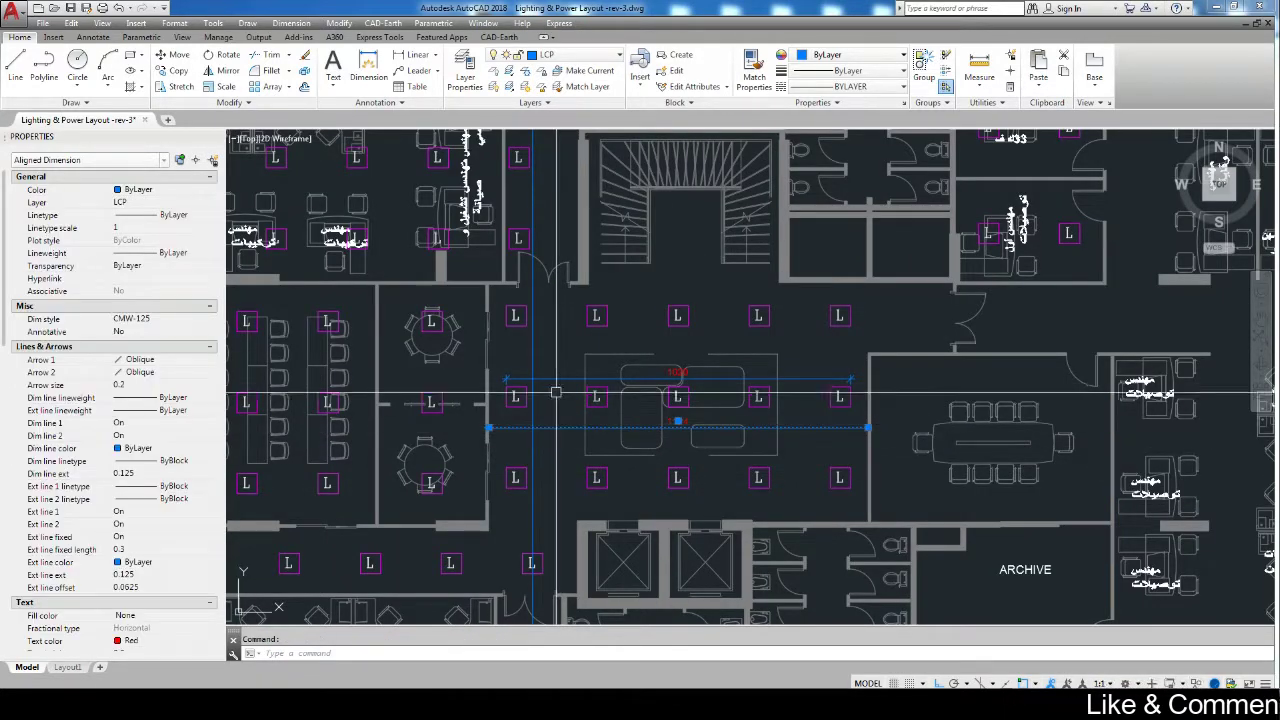
key(Delete)
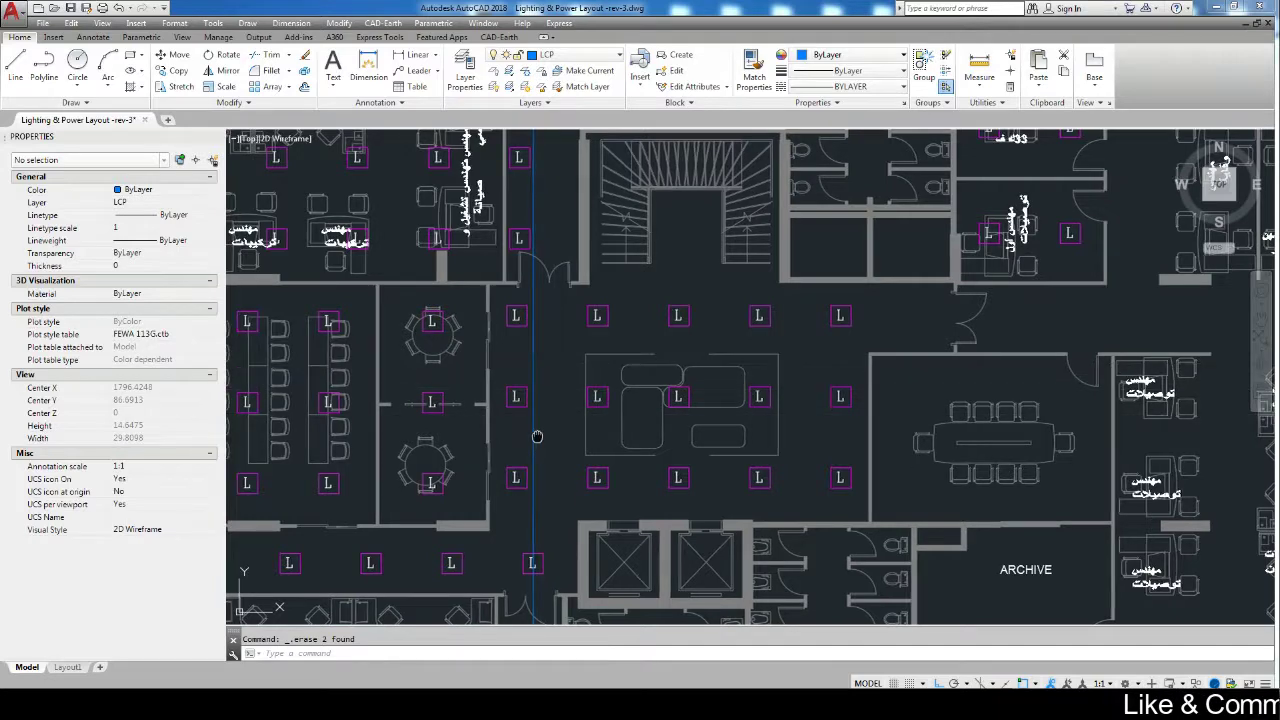
mouse_move(518, 489)
middle_down()
mouse_move(666, 449)
mouse_move(670, 474)
middle_up()
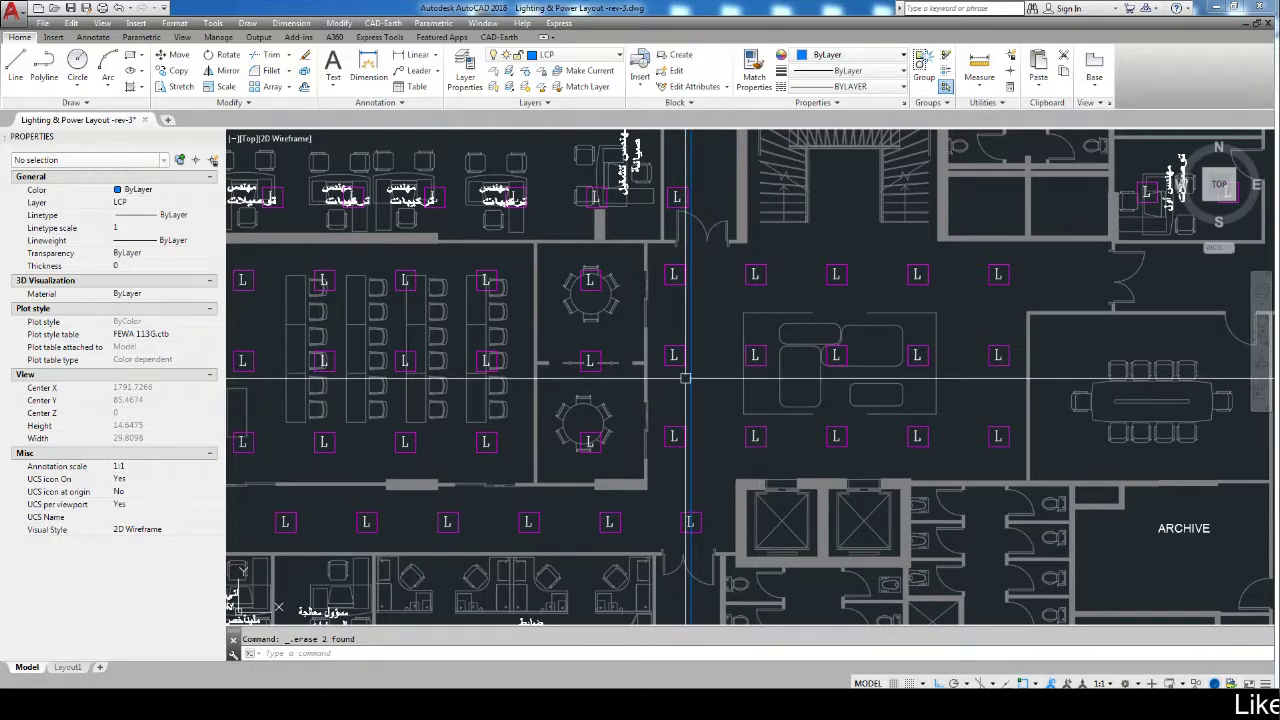
Delete the right-hand column of three fixtures.
scroll(676, 370, up, 2)
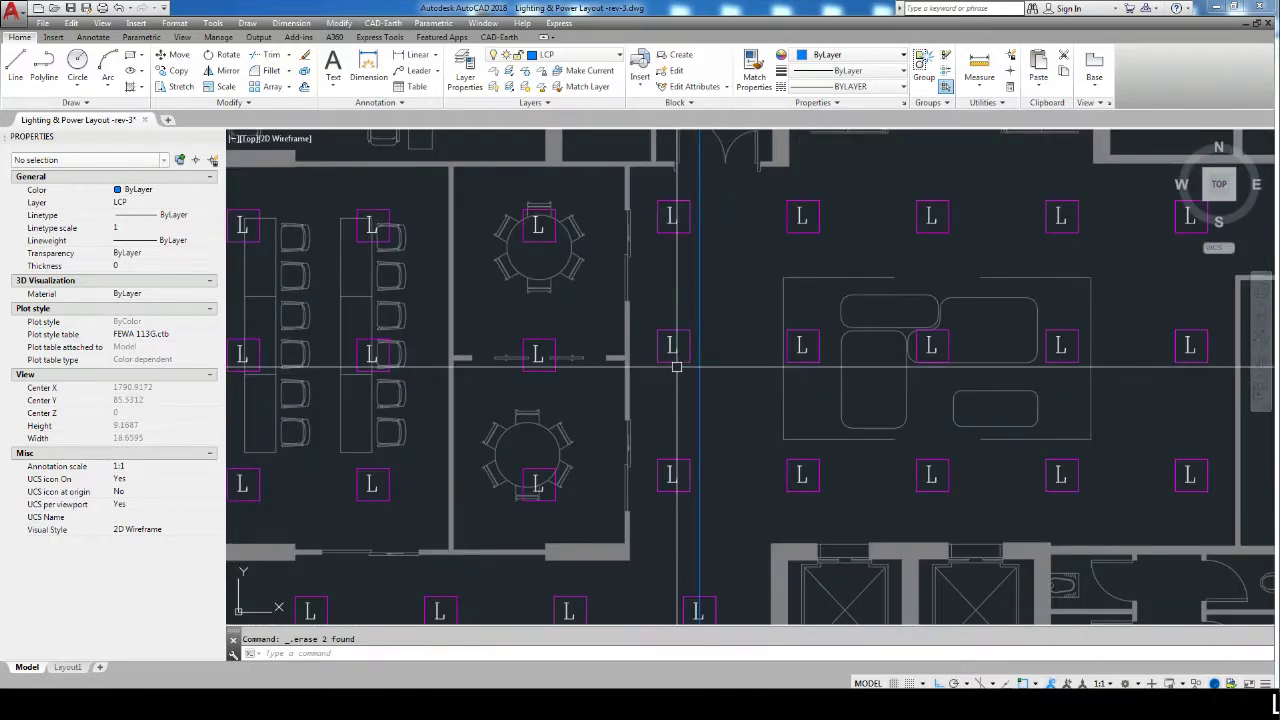
scroll(676, 367, down, 2)
scroll(676, 367, down, 2)
scroll(676, 367, up, 2)
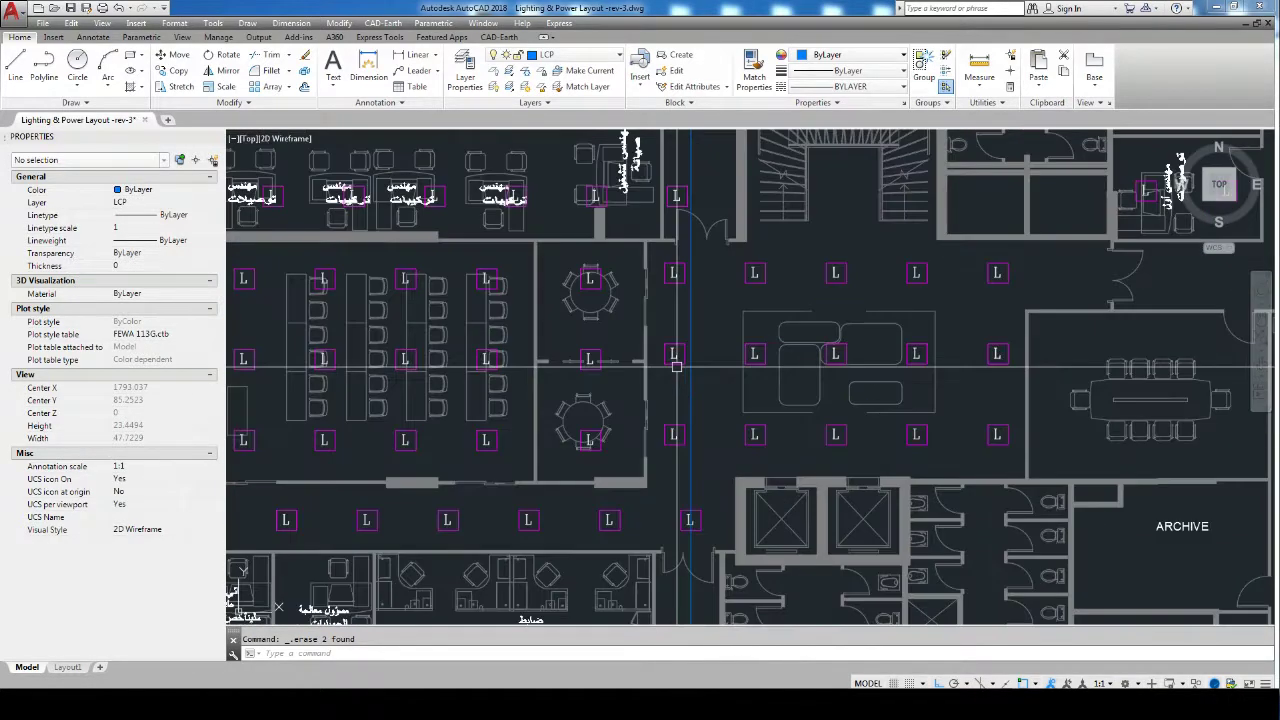
scroll(747, 408, up, 1)
scroll(688, 432, down, 1)
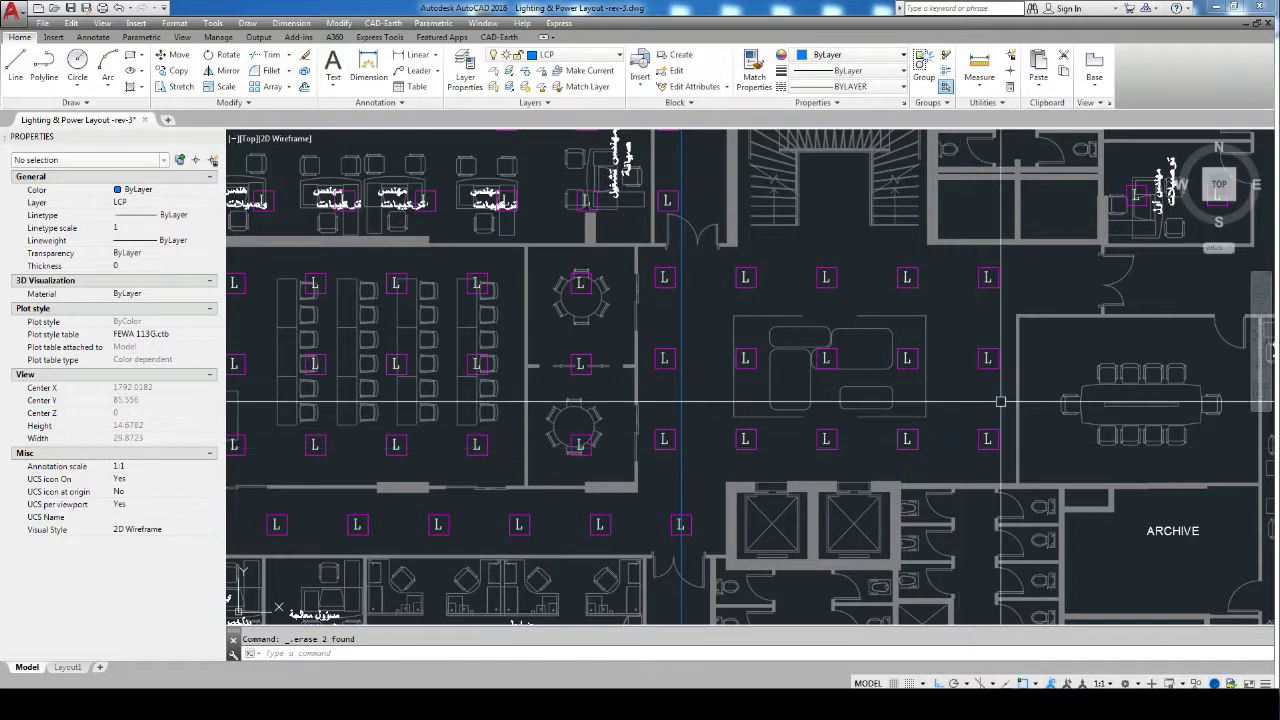
click(970, 258)
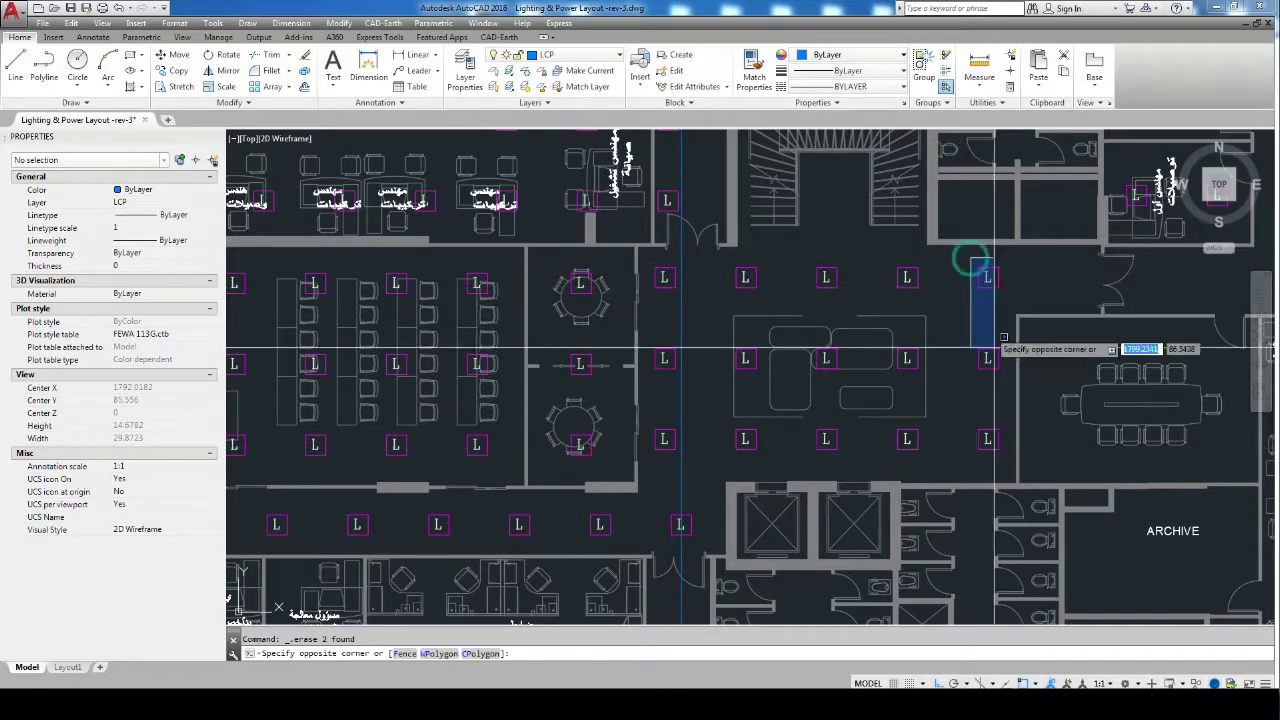
click(1005, 485)
key(Delete)
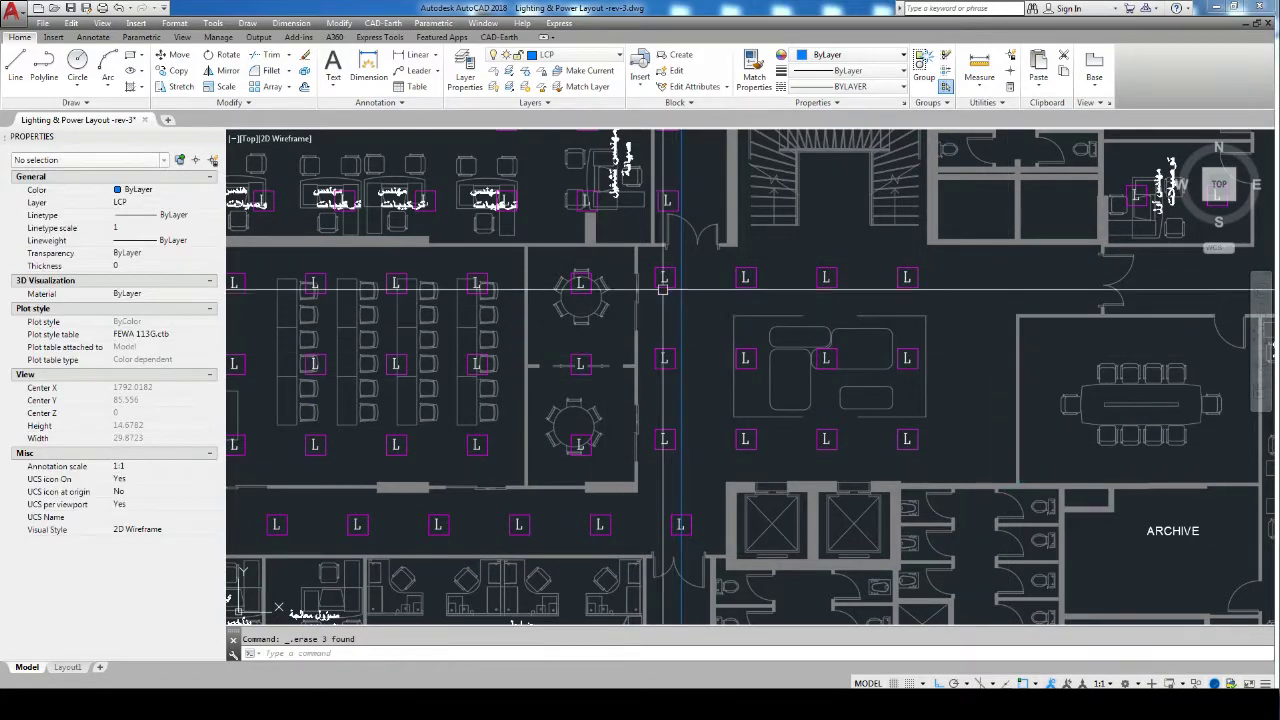
Undo a trial move of the 12 remaining fixtures and delete a stray line.
click(950, 466)
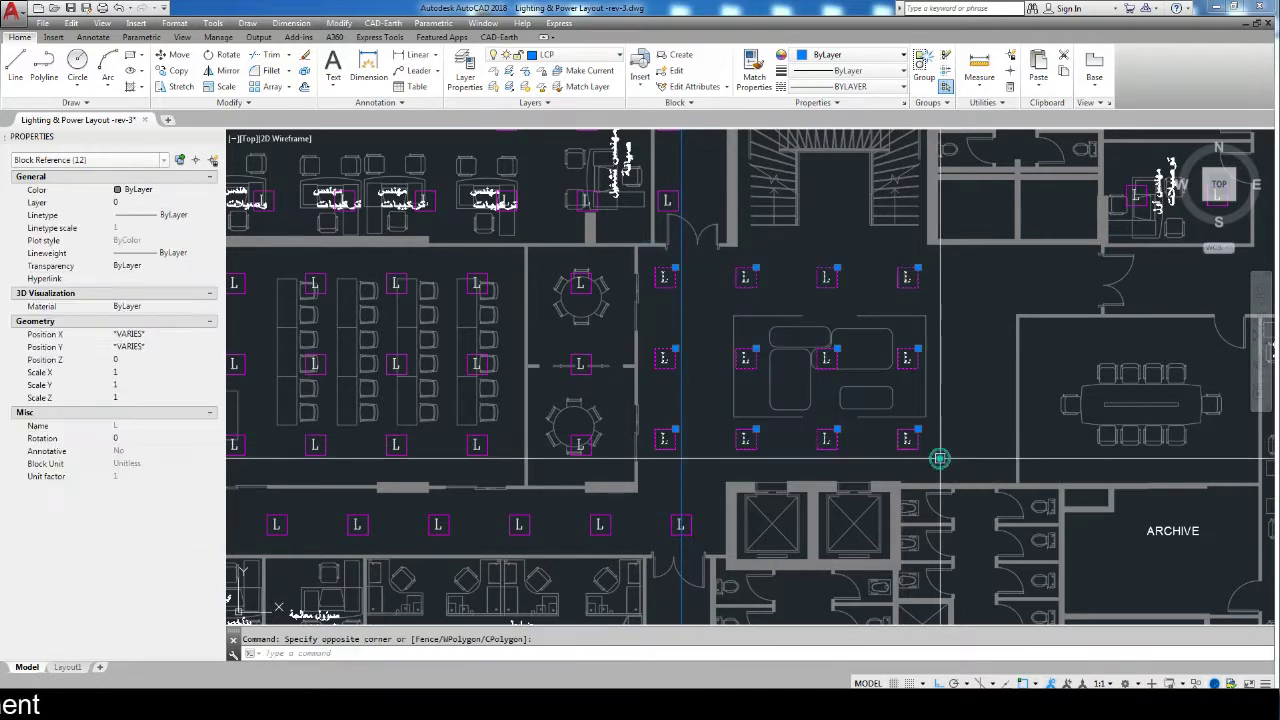
text(m)
key(Return)
scroll(746, 449, up, 5)
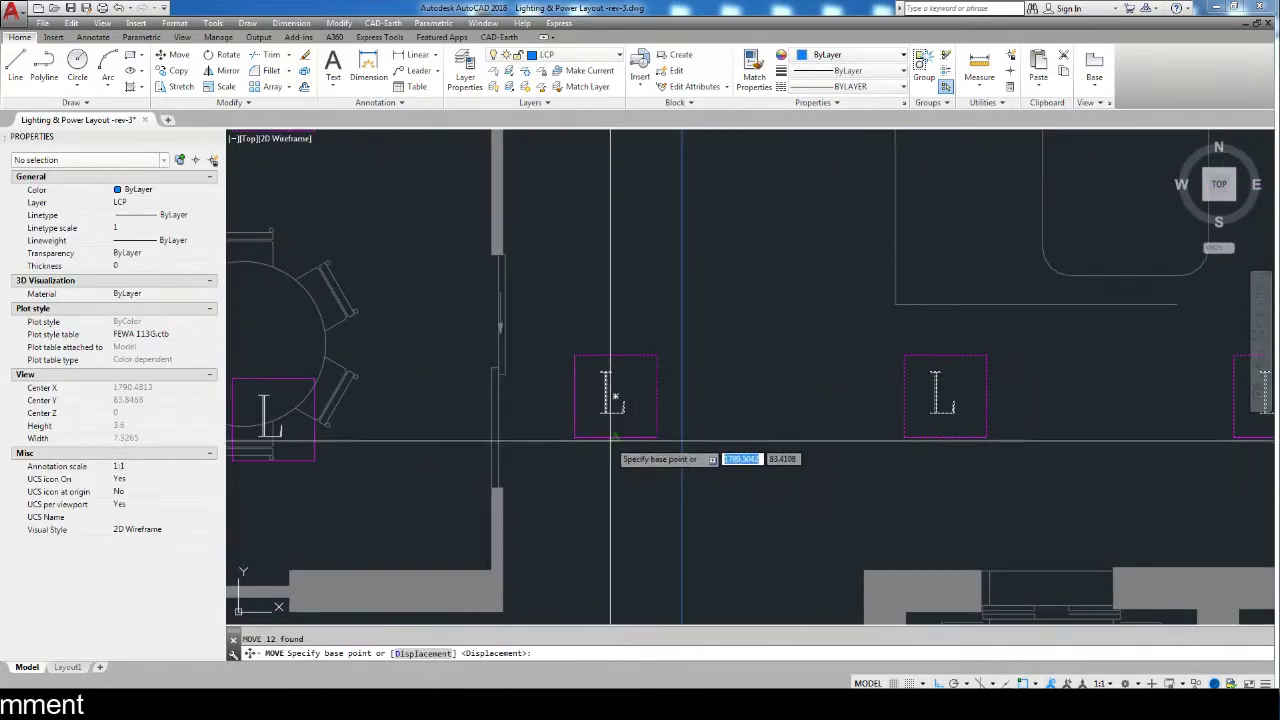
click(609, 437)
click(681, 437)
scroll(933, 441, down, 5)
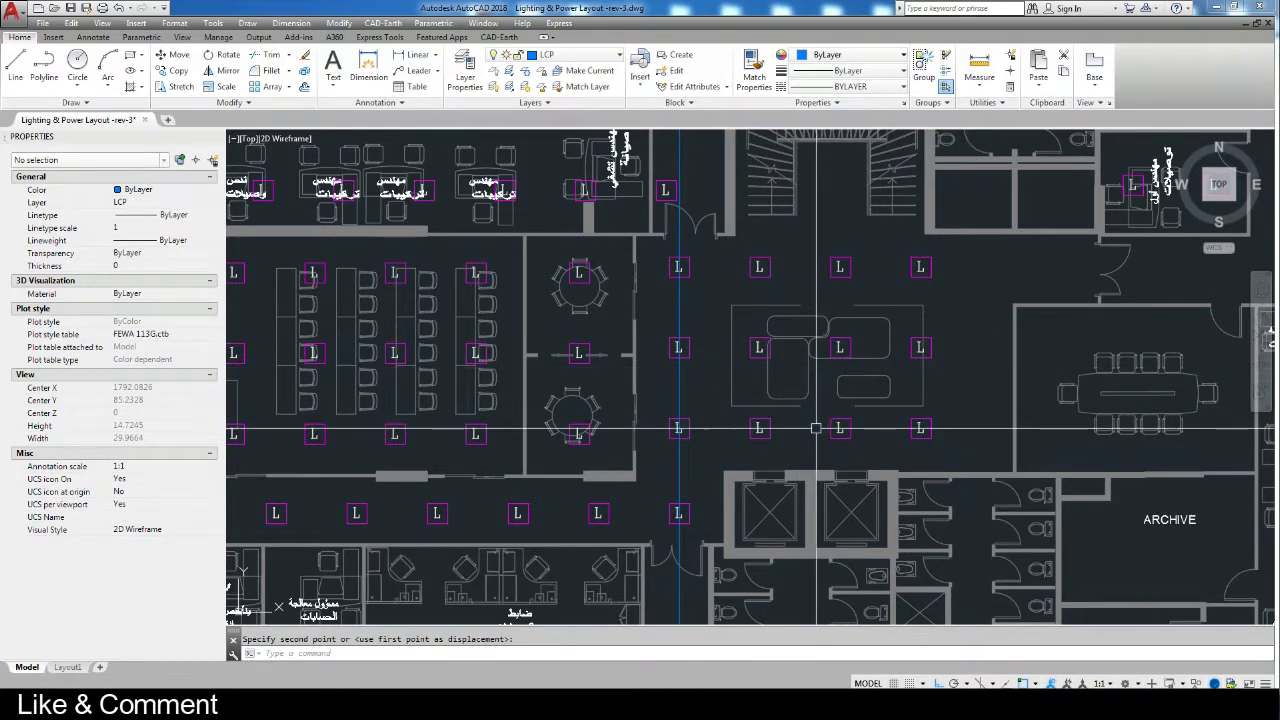
key(ctrl+z)
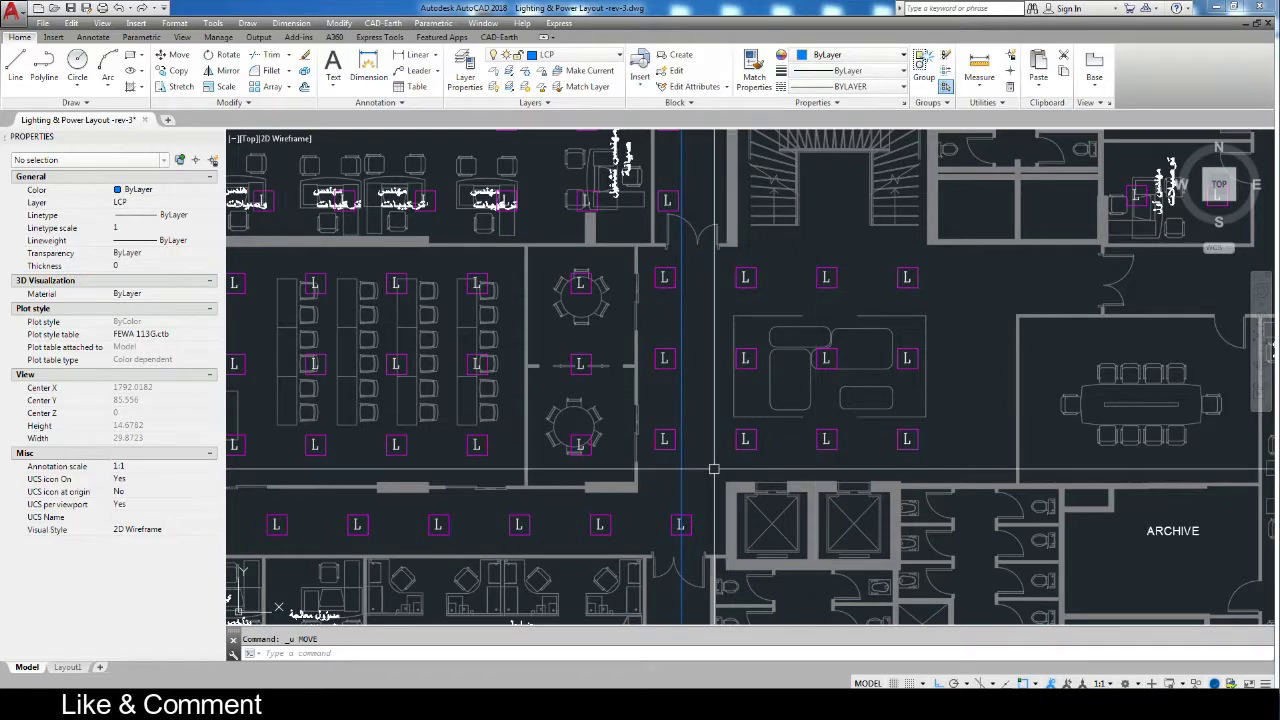
click(680, 466)
key(Delete)
Copy the right three fixtures over onto the left fixture column.
middle_drag(818, 395, 725, 395)
scroll(725, 395, down, 5)
scroll(700, 380, up, 1)
scroll(670, 360, up, 2)
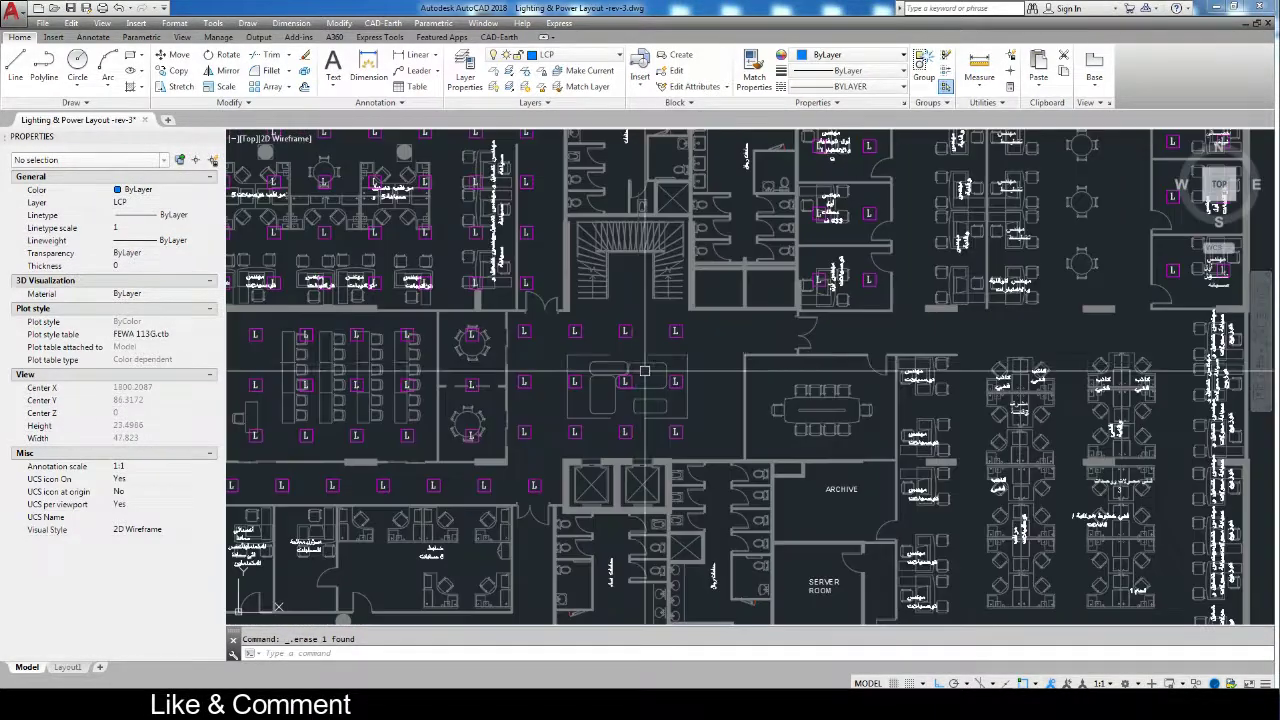
scroll(648, 346, up, 2)
click(677, 286)
click(744, 526)
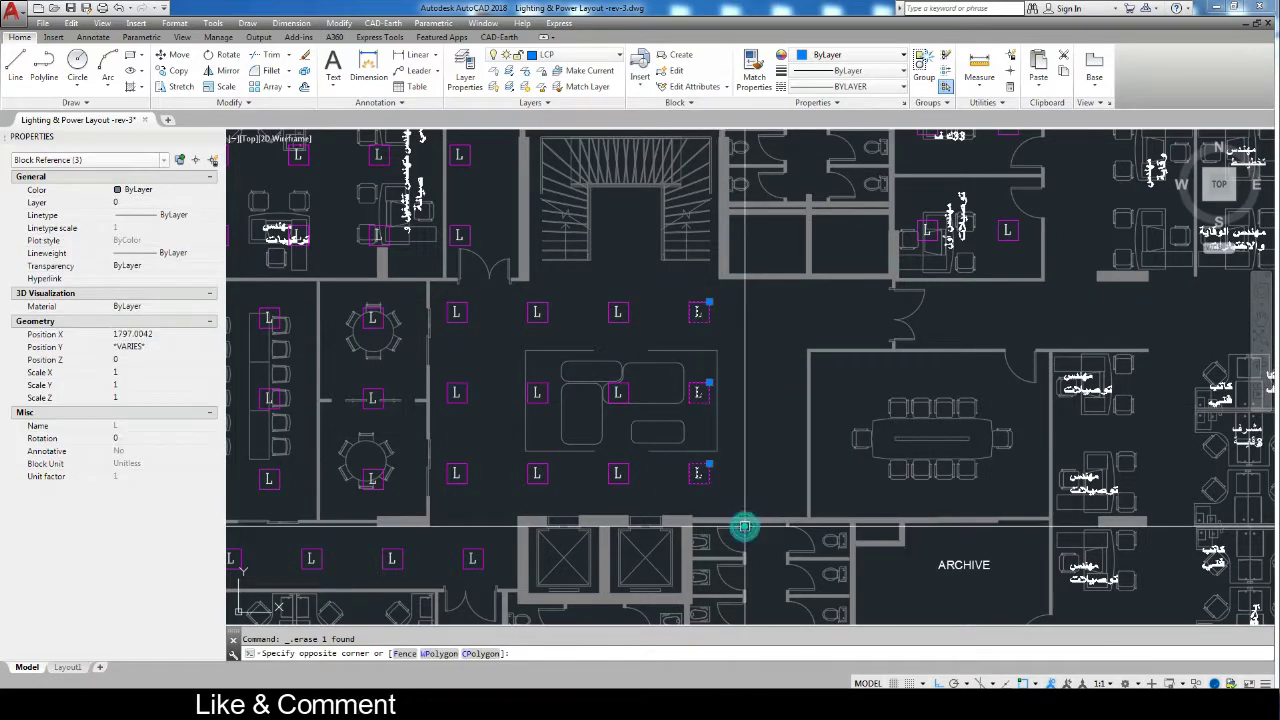
text(co)
key(Return)
scroll(646, 483, up, 4)
click(777, 483)
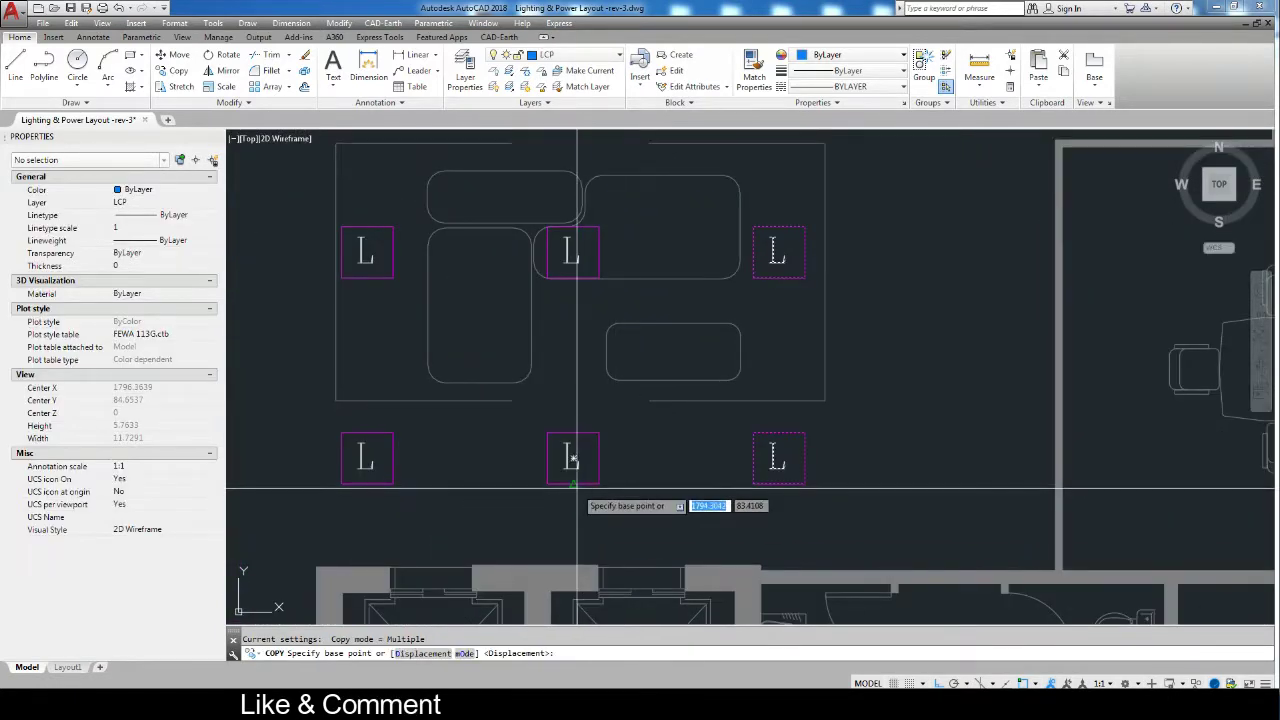
click(576, 487)
scroll(774, 457, down, 4)
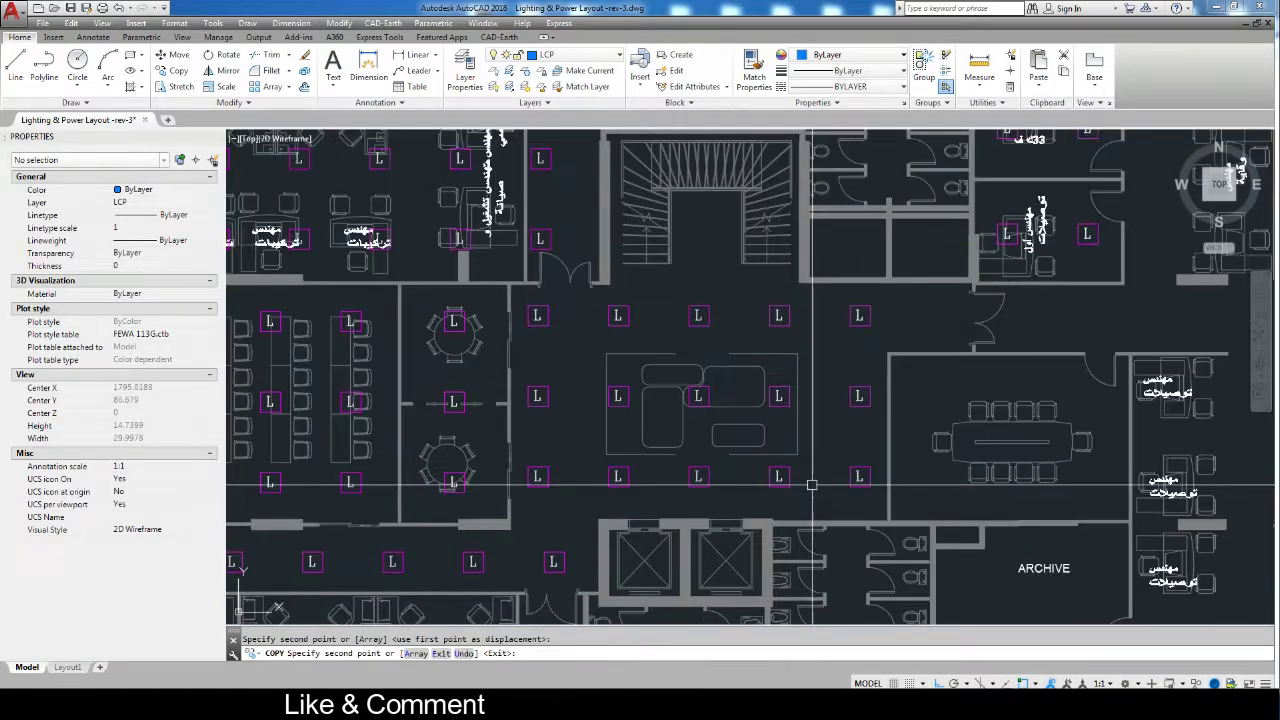
key(Escape)
Copy a single L fixture further along the corridor.
scroll(871, 437, up, 3)
click(772, 392)
text(co)
key(Return)
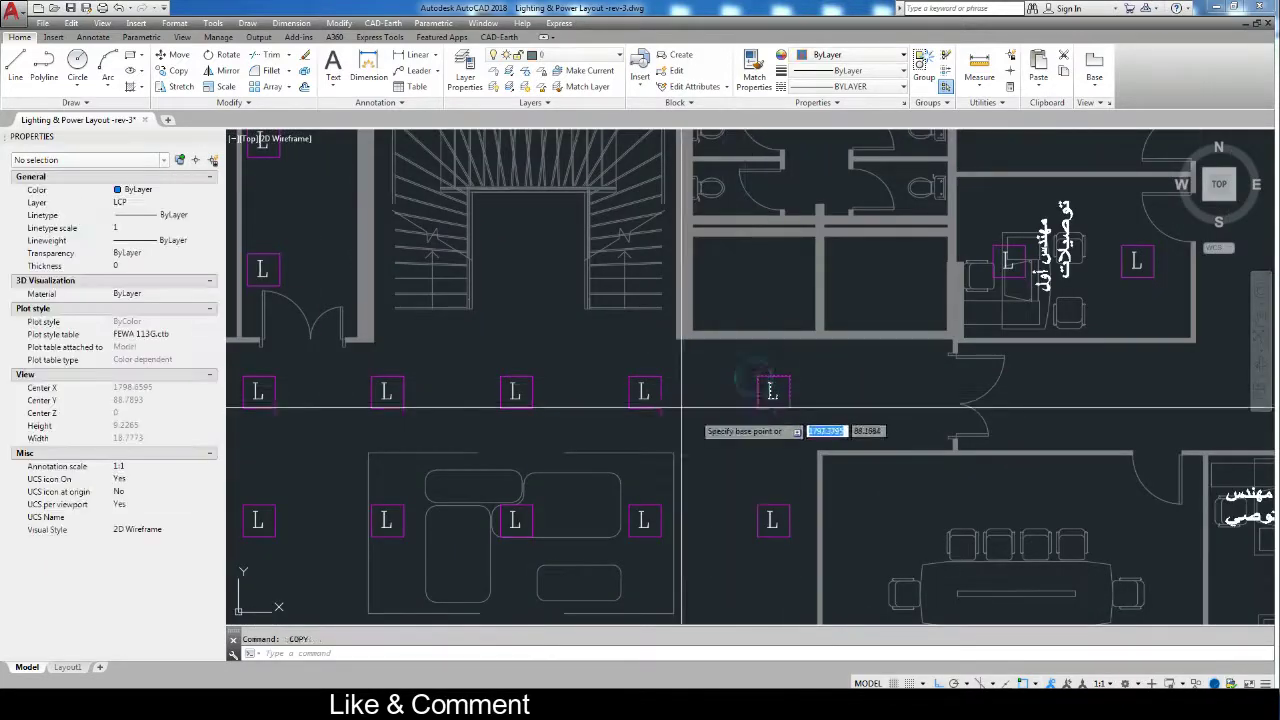
click(645, 380)
click(773, 378)
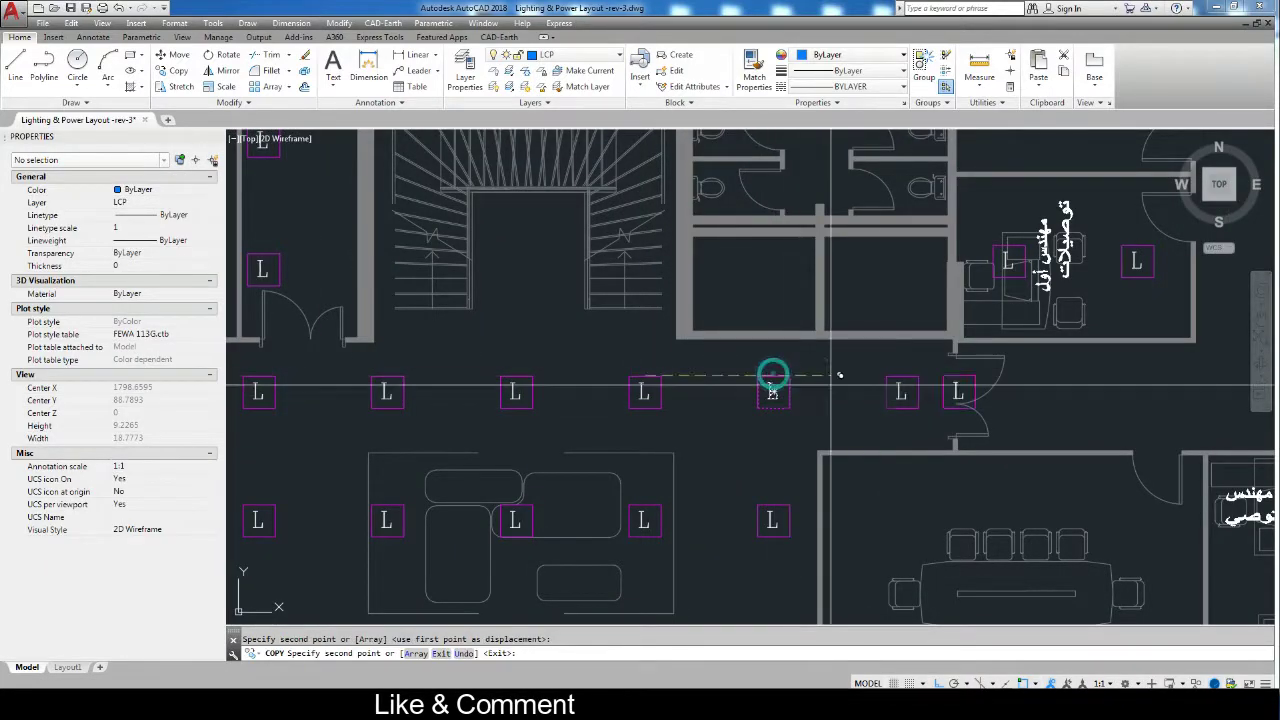
key(Escape)
Copy the corridor fixture row horizontally with Ortho on to extend it past the offices.
middle_drag(920, 392, 655, 410)
click(655, 382)
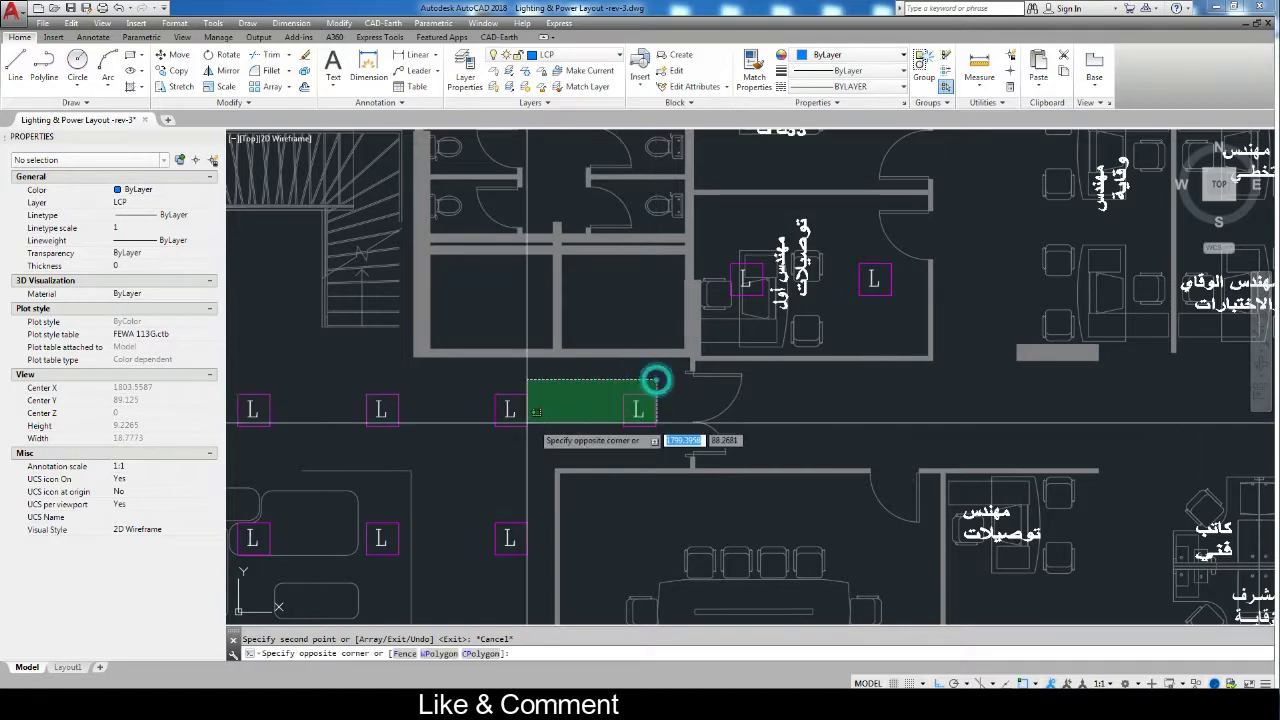
scroll(405, 405, down, 2)
scroll(458, 413, up, 1)
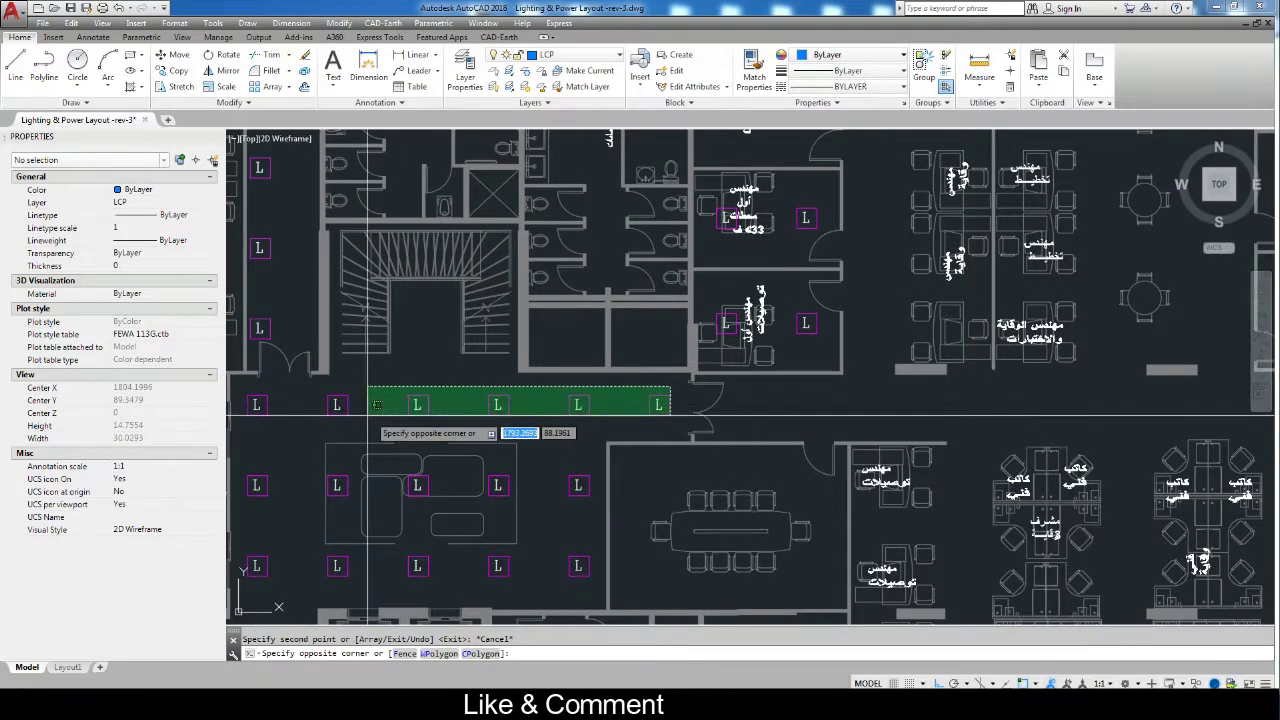
click(307, 414)
text(co)
key(Return)
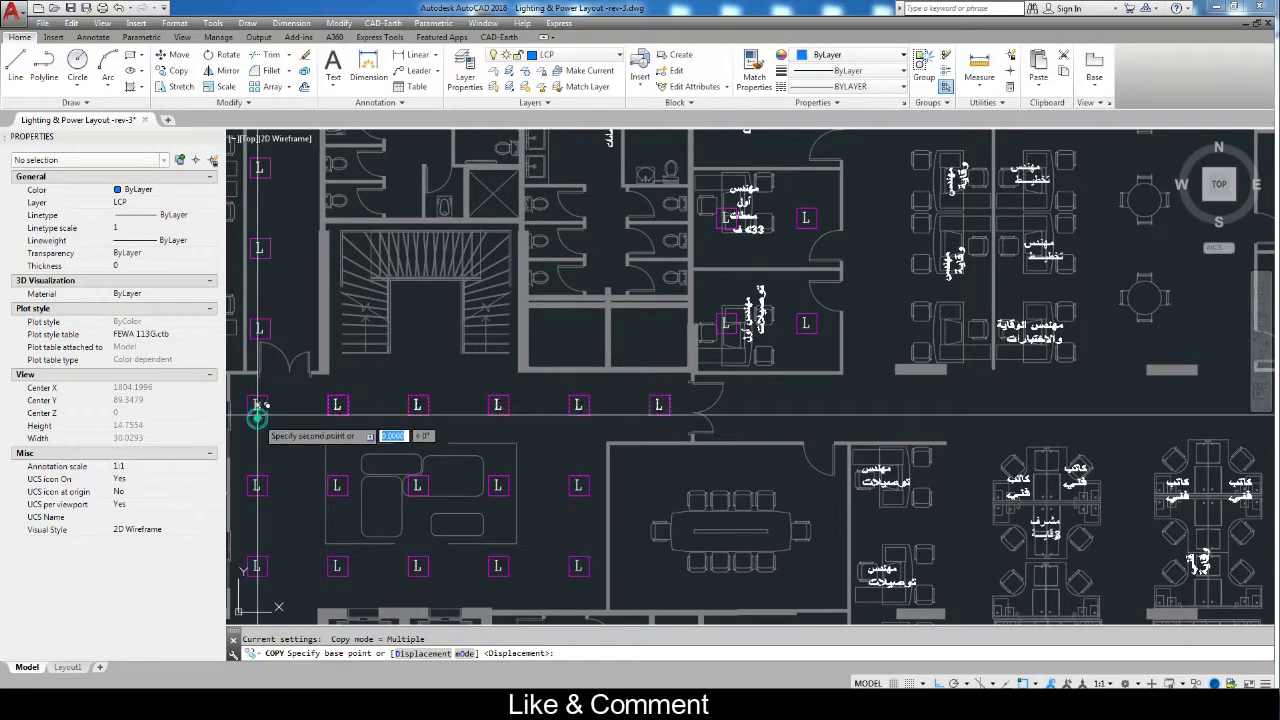
click(257, 414)
scroll(697, 432, up, 2)
key(F8)
scroll(697, 435, up, 2)
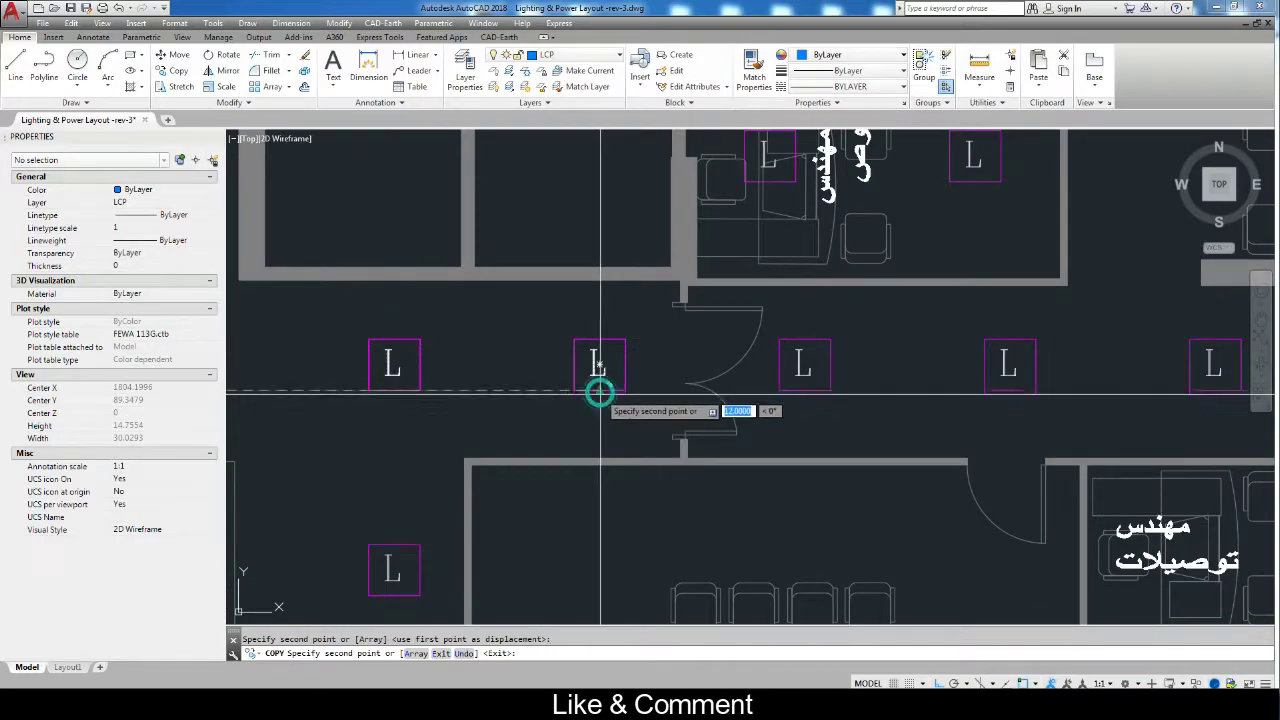
scroll(599, 392, down, 5)
scroll(690, 390, up, 3)
scroll(839, 404, up, 2)
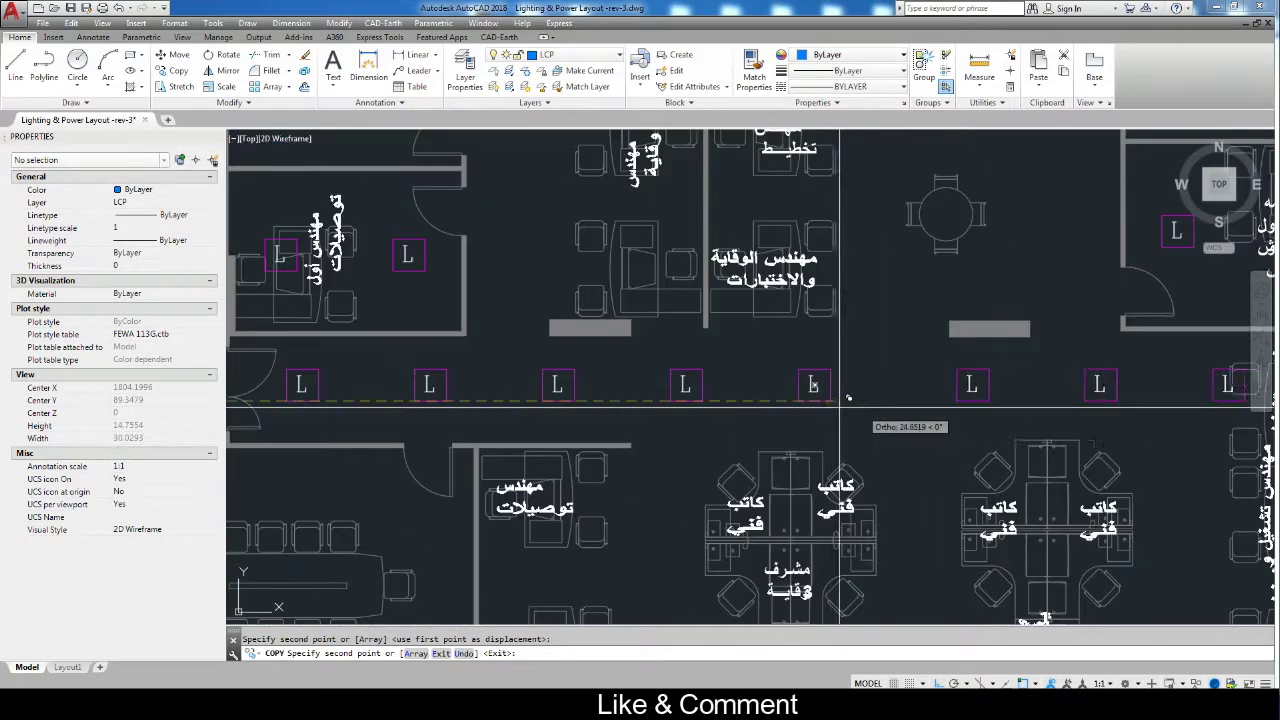
scroll(812, 401, down, 5)
scroll(1025, 382, up, 3)
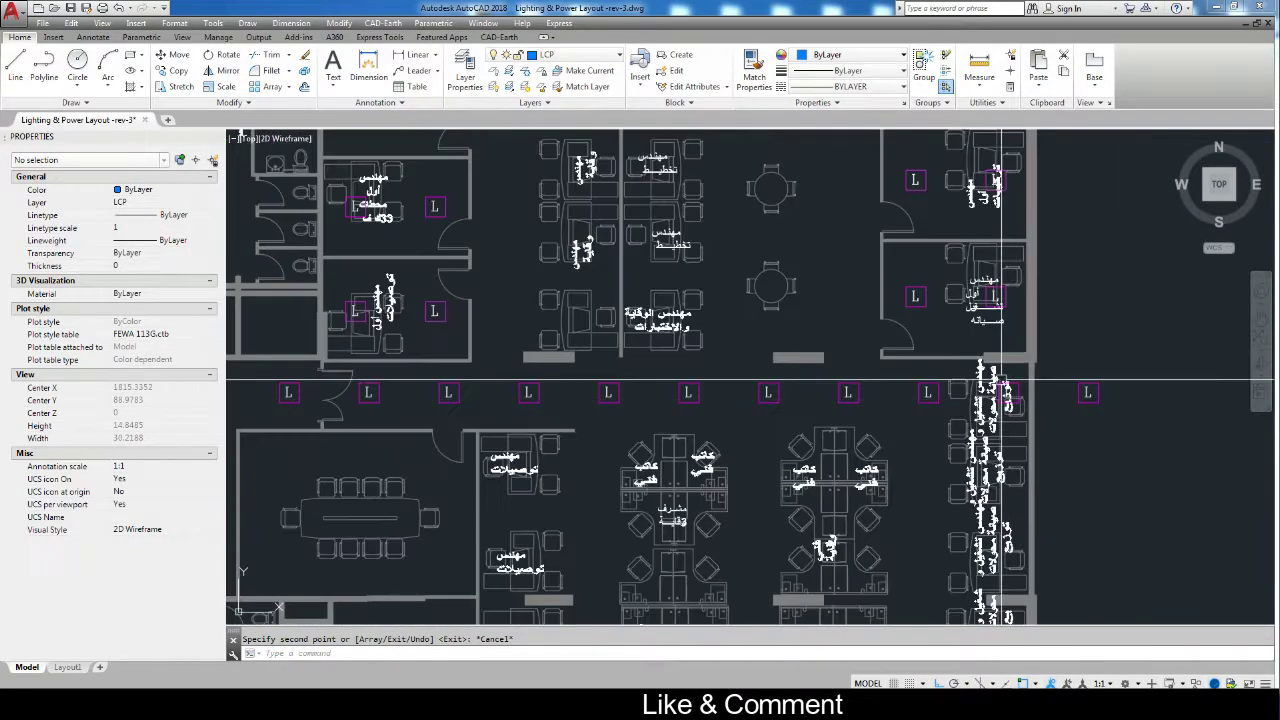
scroll(1025, 382, up, 2)
key(Escape)
Erase the surplus fixture beyond the end of the corridor row.
middle_drag(1128, 393, 1096, 393)
click(1120, 400)
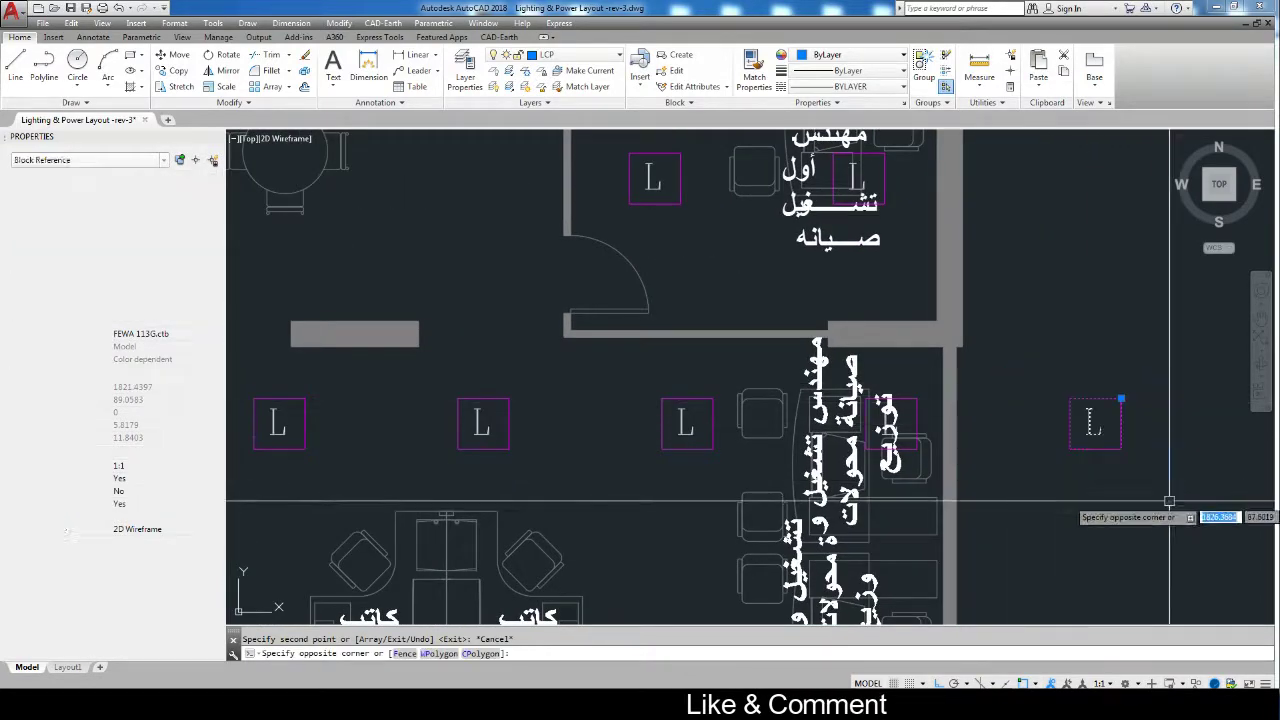
key(Delete)
scroll(945, 419, down, 3)
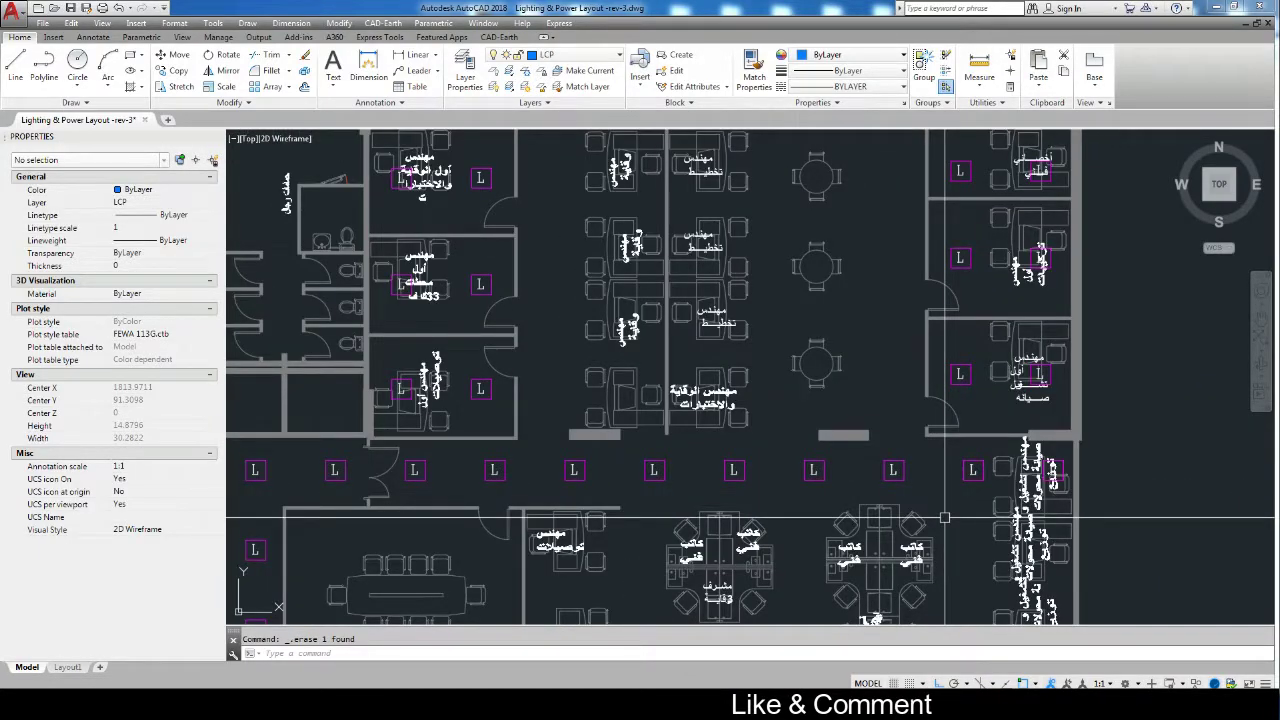
mouse_move(790, 548)
middle_down()
mouse_move(743, 423)
mouse_move(680, 313)
middle_up()
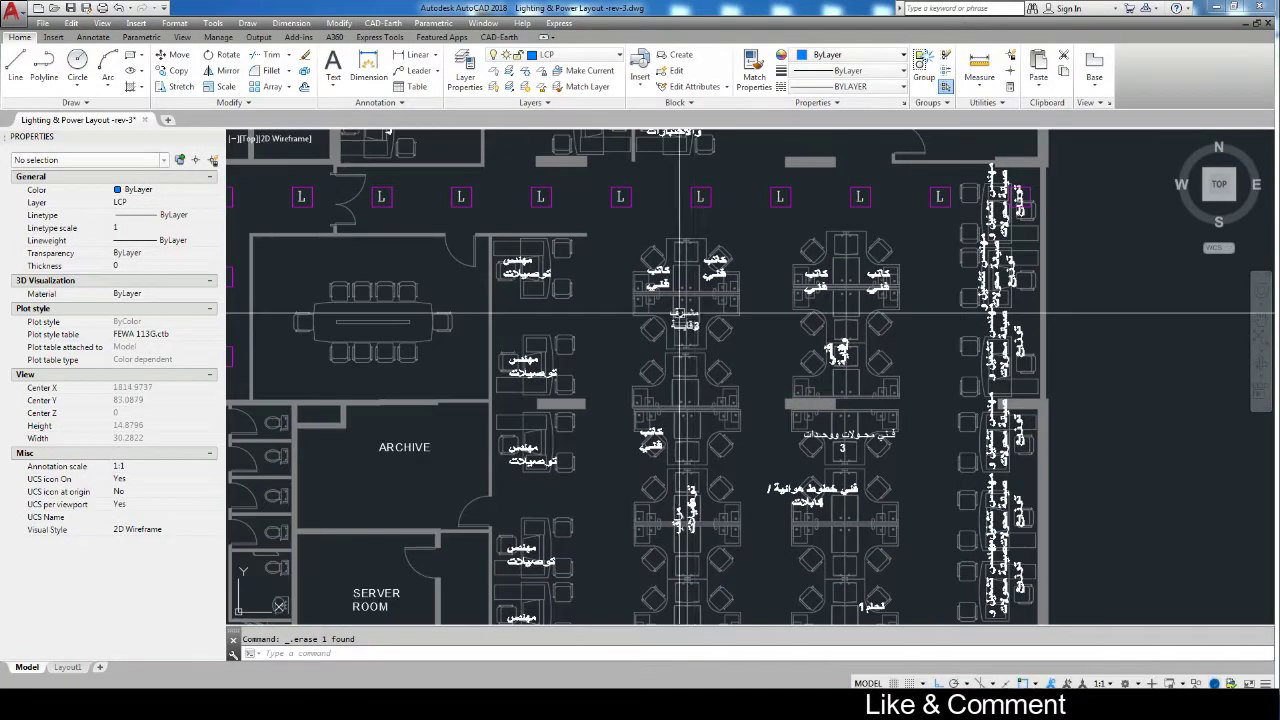
Window-select the twelve L fixtures over the workstation desks.
scroll(768, 366, down, 4)
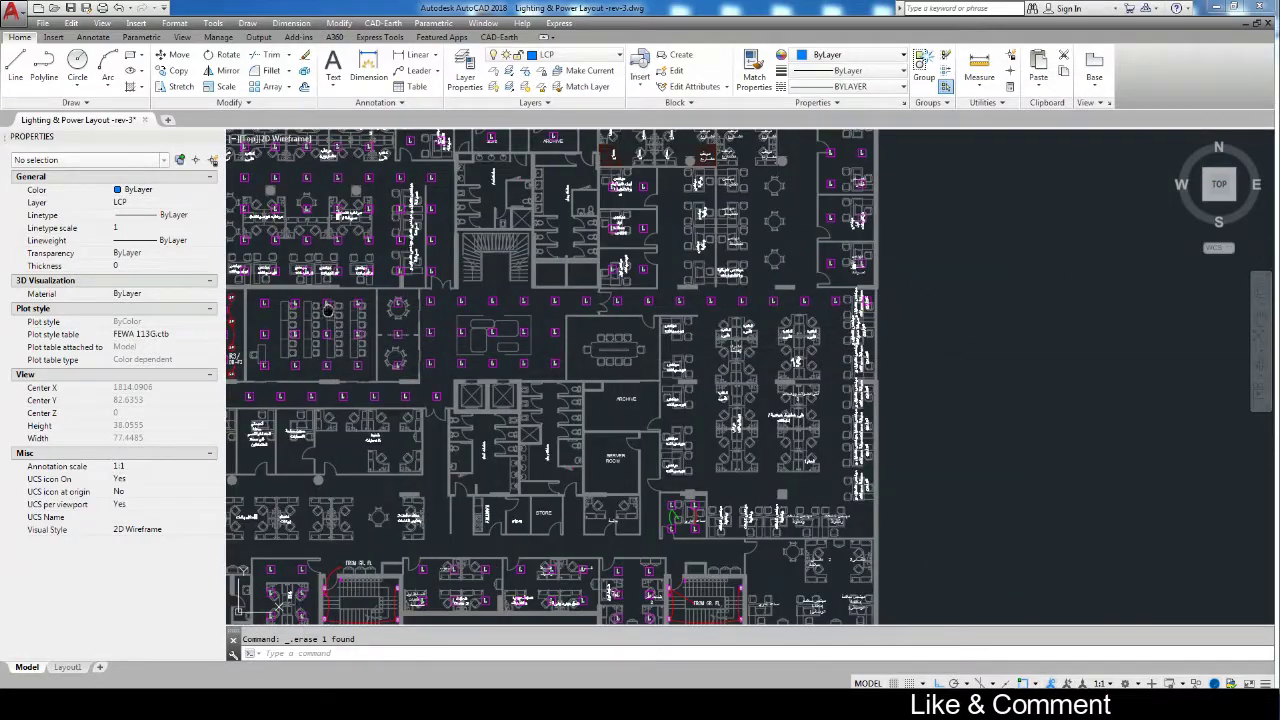
scroll(327, 311, up, 1)
scroll(400, 300, up, 2)
scroll(425, 315, up, 2)
scroll(425, 322, up, 1)
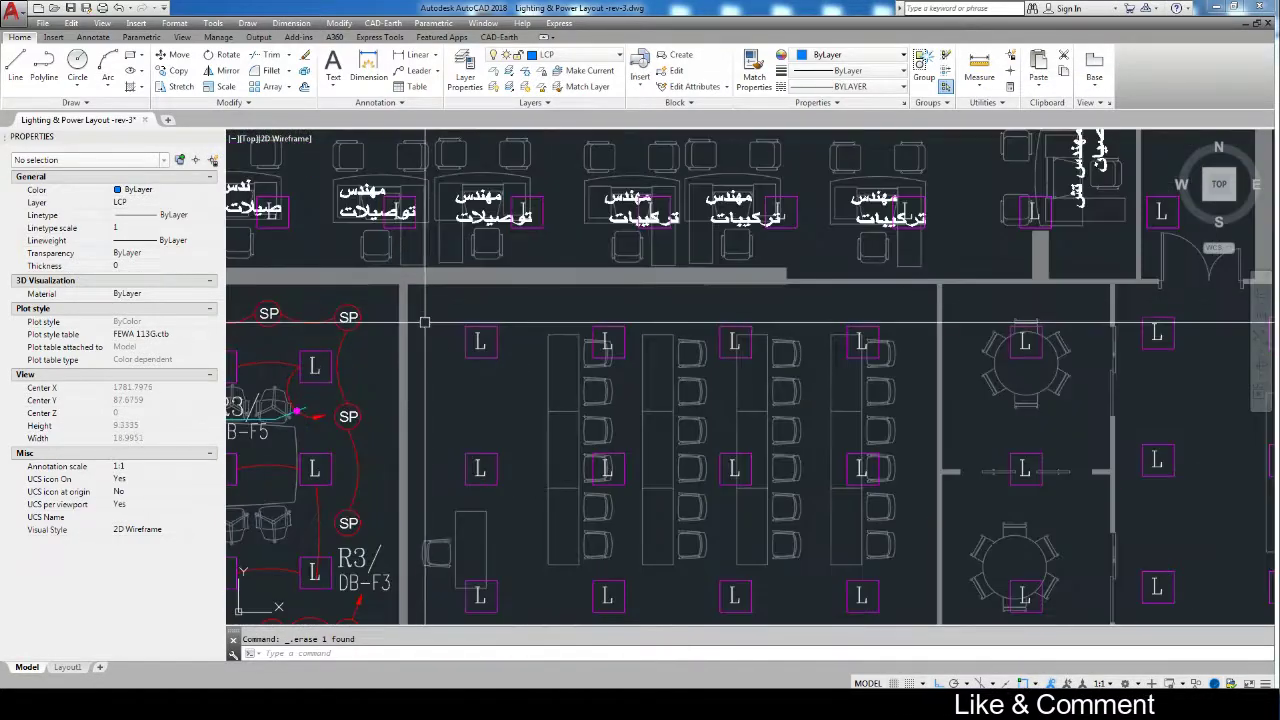
click(425, 322)
scroll(515, 350, down, 4)
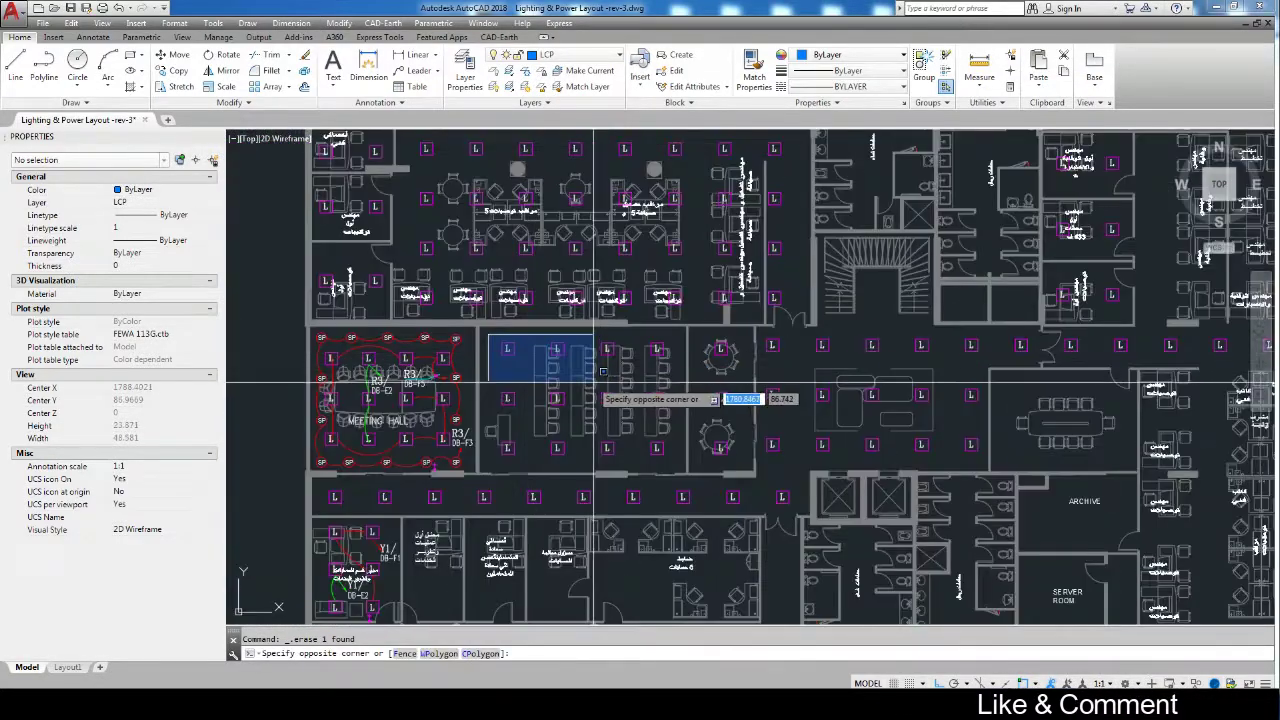
click(676, 470)
Copy the twelve fixtures from a wall corner to the matching corner in the eastern offices.
text(o)
key(Return)
scroll(476, 332, up, 3)
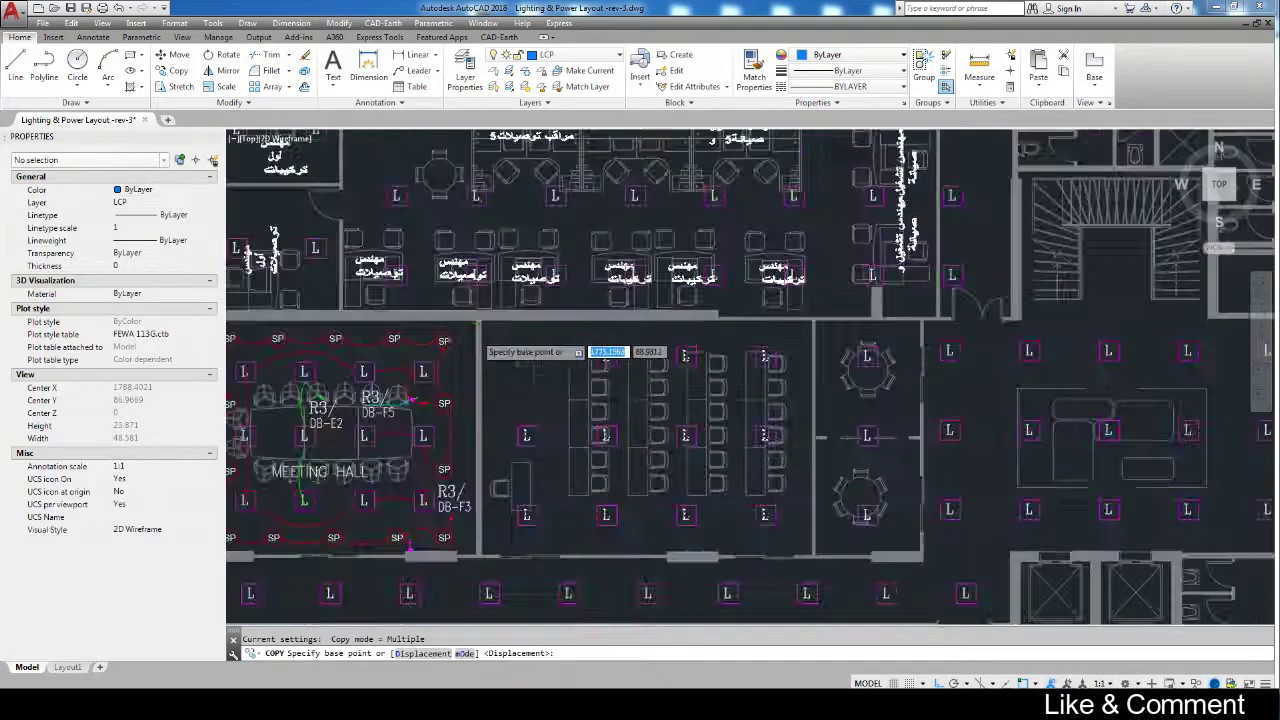
scroll(510, 310, up, 5)
click(499, 278)
scroll(505, 285, down, 1)
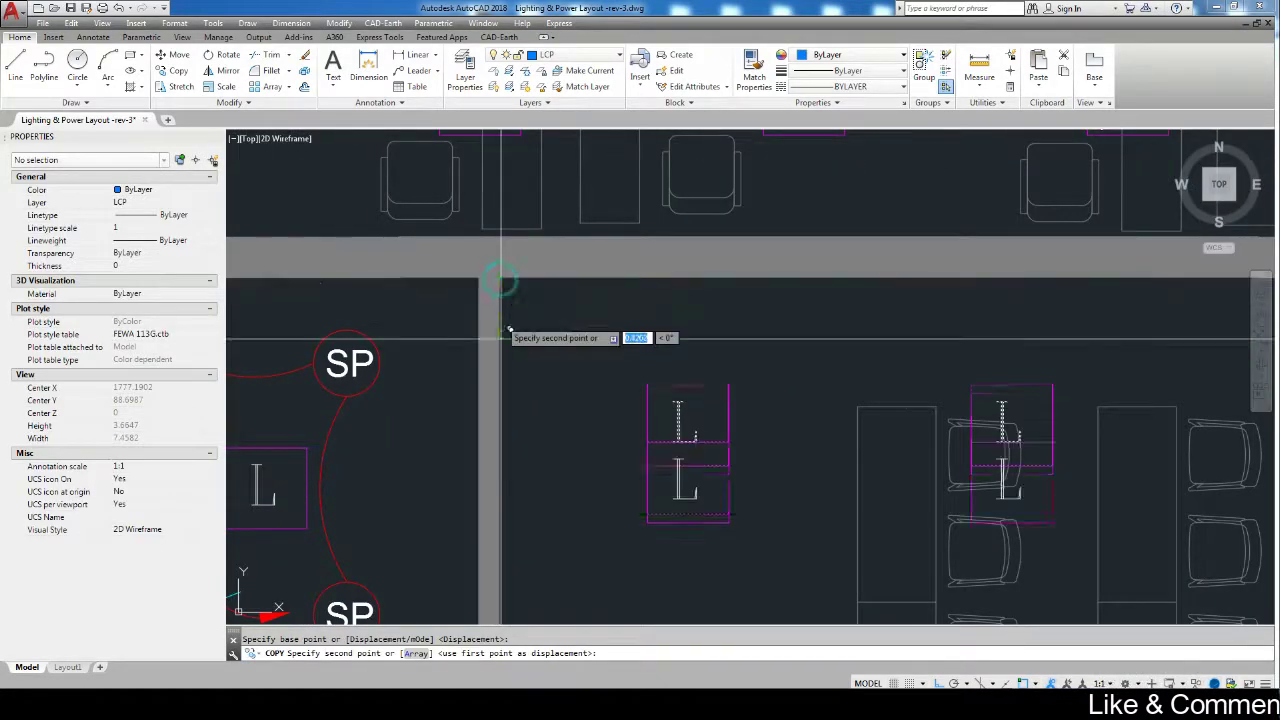
scroll(512, 340, down, 3)
scroll(855, 395, down, 2)
scroll(808, 388, up, 3)
scroll(808, 388, up, 3)
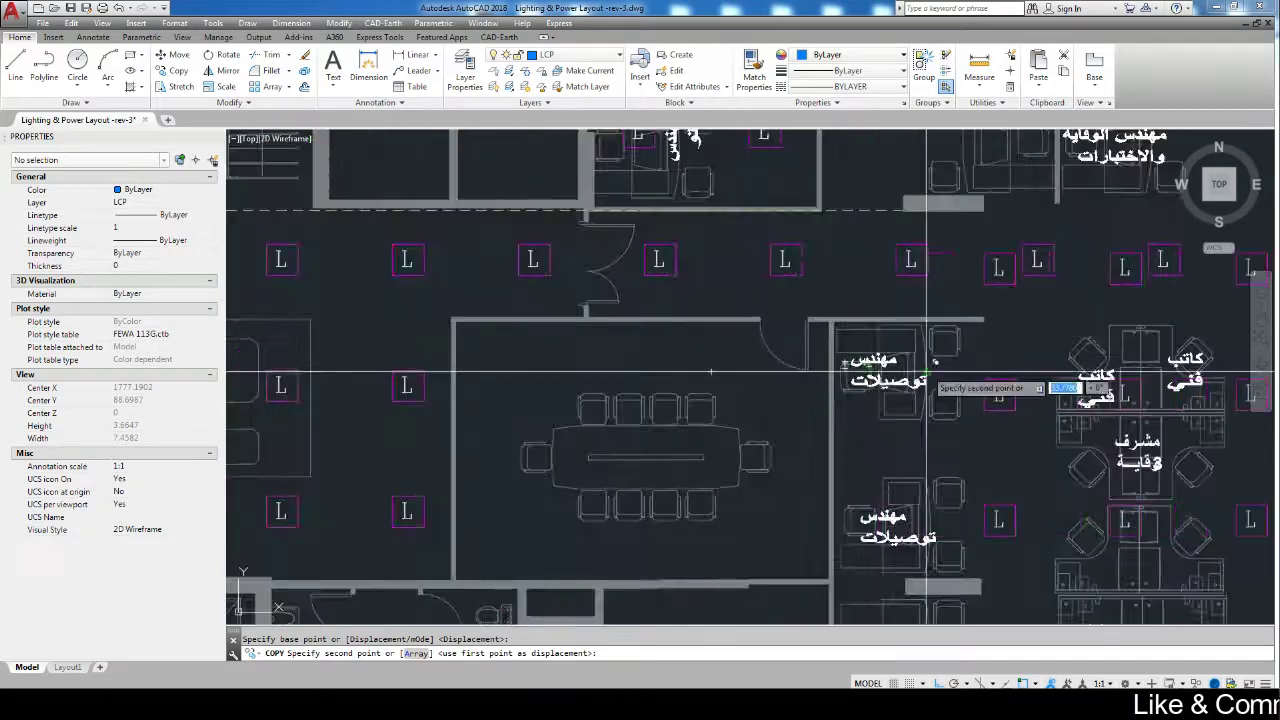
scroll(849, 325, up, 2)
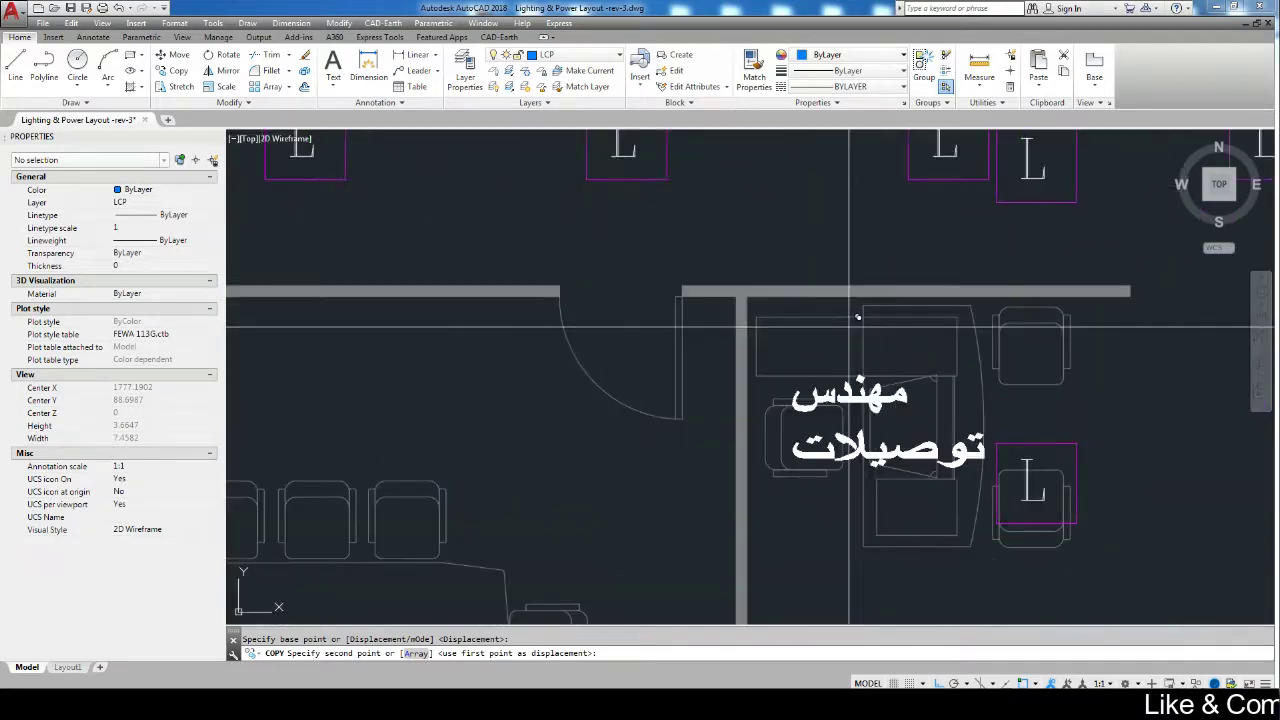
click(748, 296)
scroll(752, 292, down, 5)
key(Escape)
scroll(697, 395, down, 1)
scroll(697, 395, up, 1)
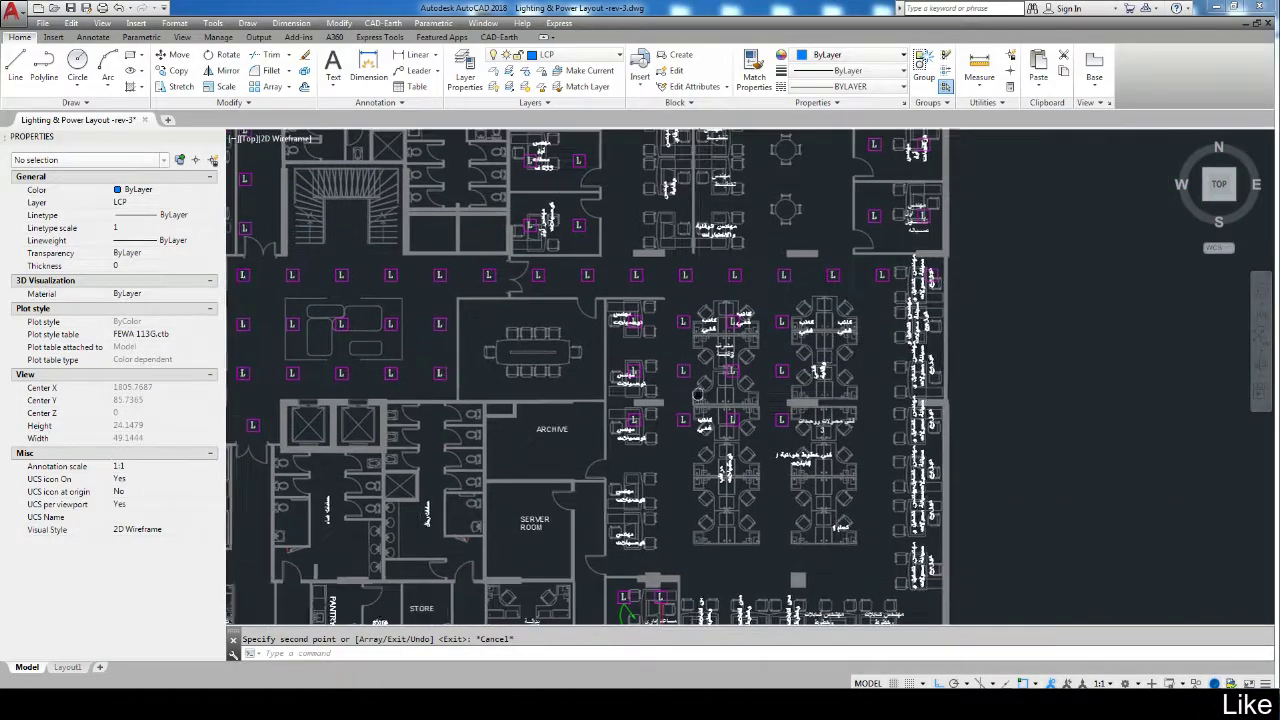
scroll(576, 368, up, 3)
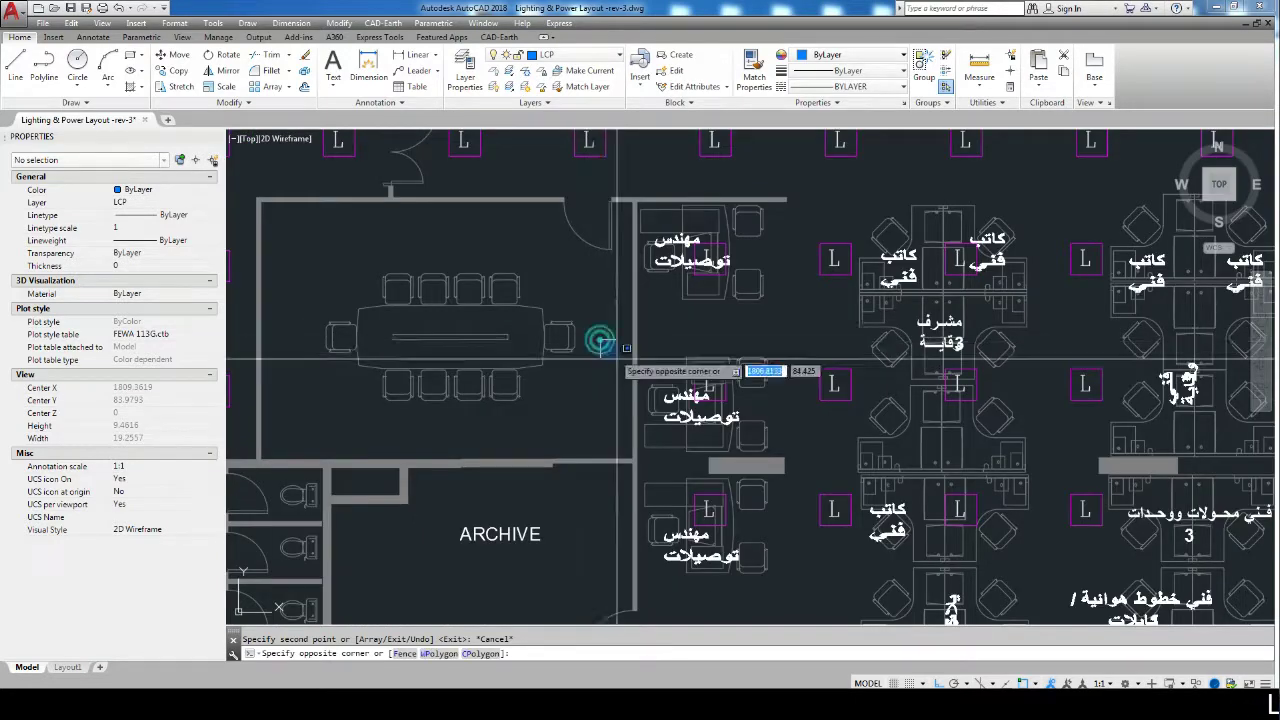
Copy the two selected L fixtures, picking their base point near the top wall.
scroll(617, 357, down, 3)
click(847, 437)
text(co)
key(Return)
scroll(829, 357, up, 2)
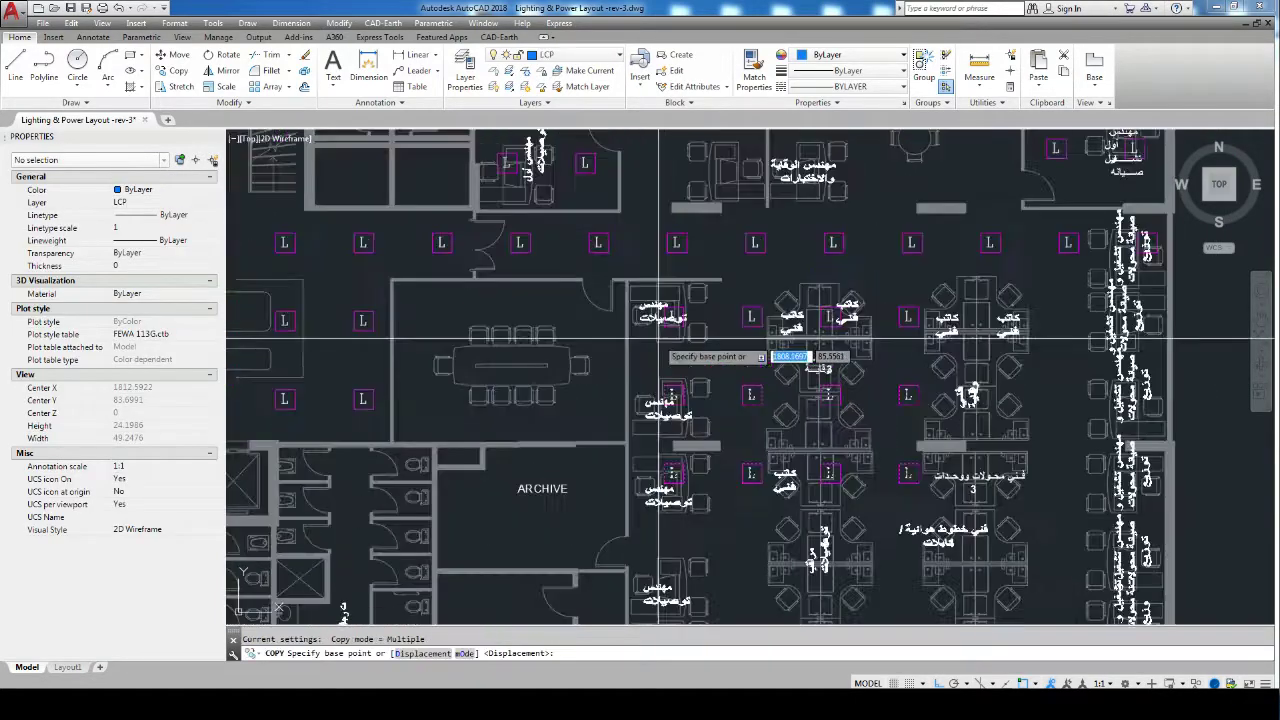
scroll(724, 313, up, 3)
click(864, 295)
scroll(857, 291, down, 2)
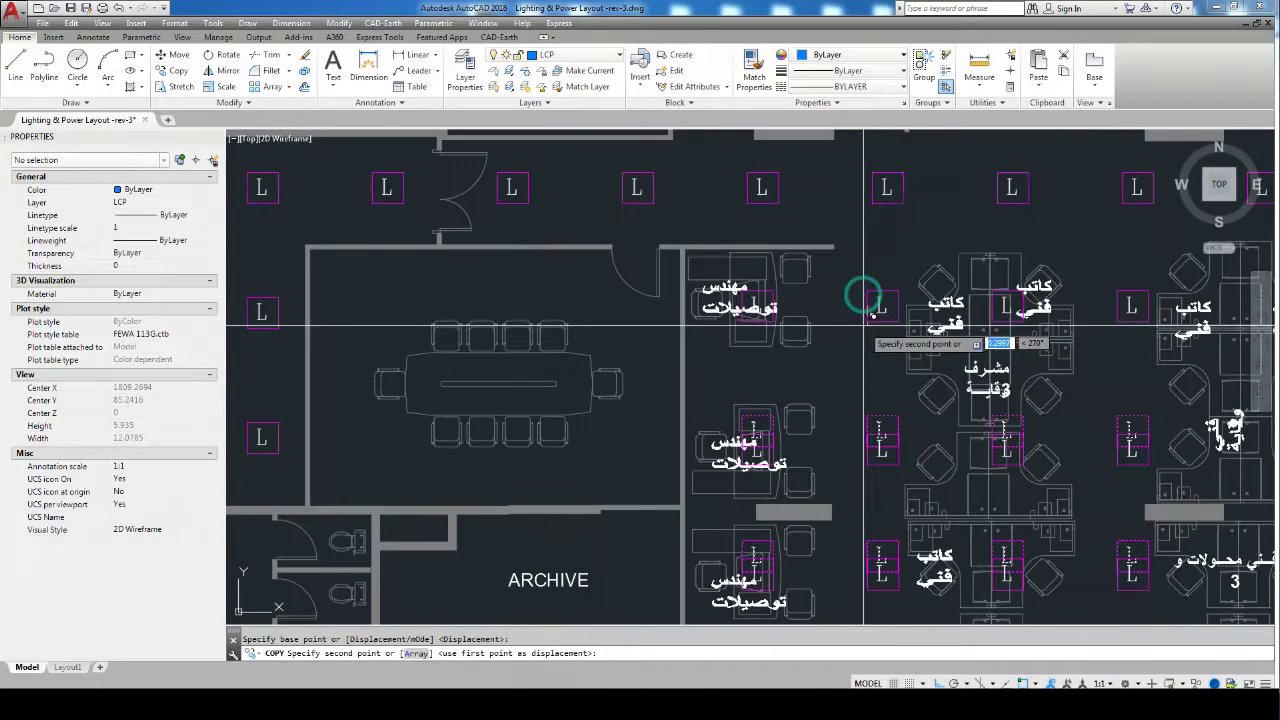
scroll(857, 291, down, 2)
scroll(866, 452, up, 2)
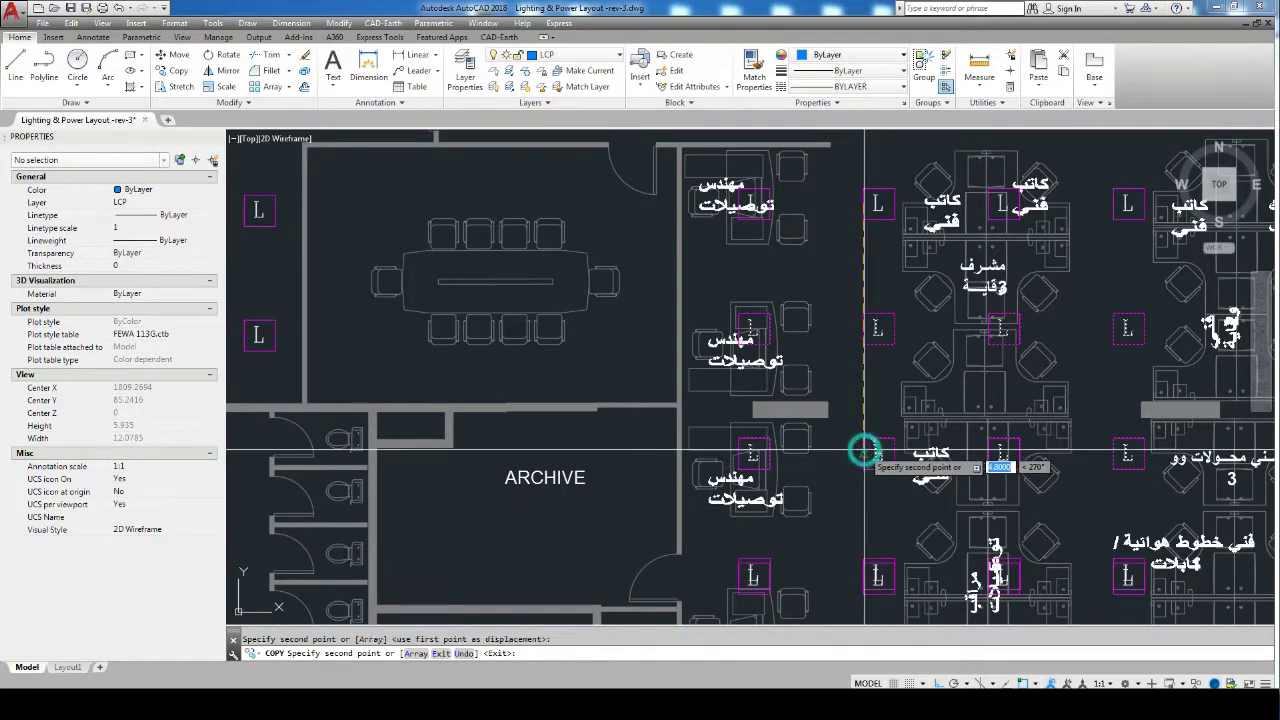
scroll(866, 452, down, 3)
scroll(800, 350, up, 1)
scroll(757, 298, up, 1)
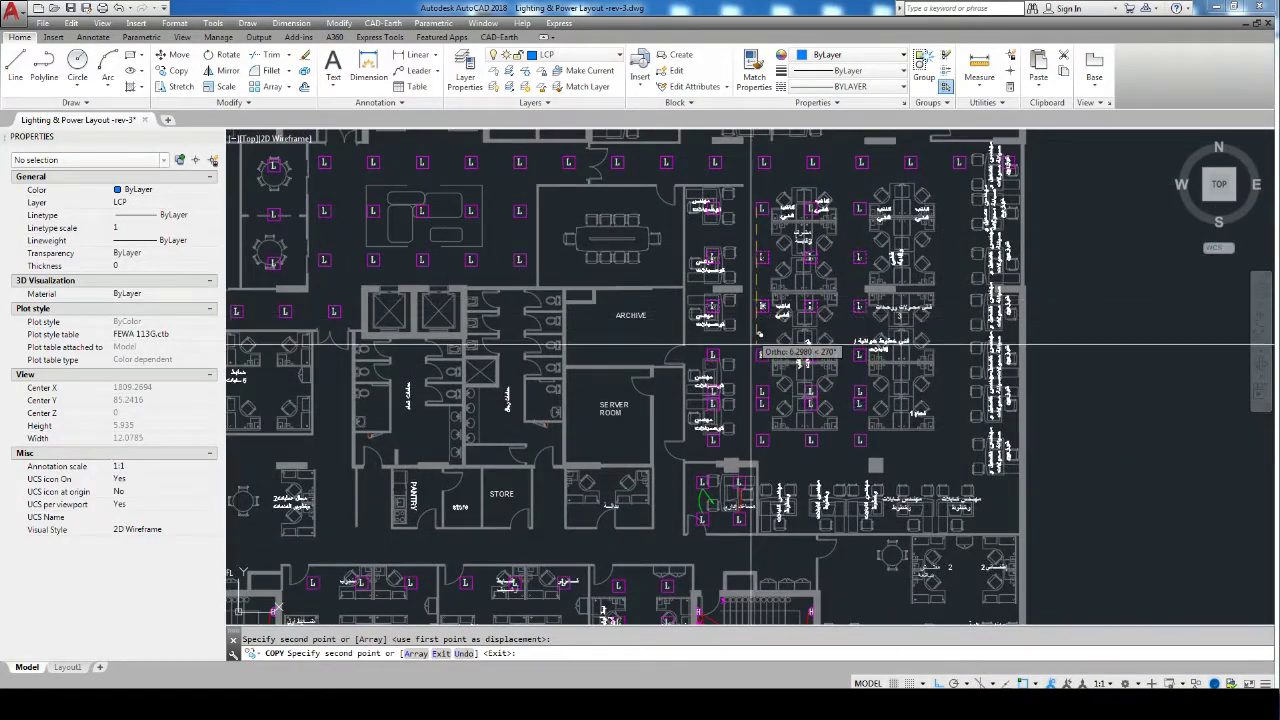
scroll(751, 430, up, 2)
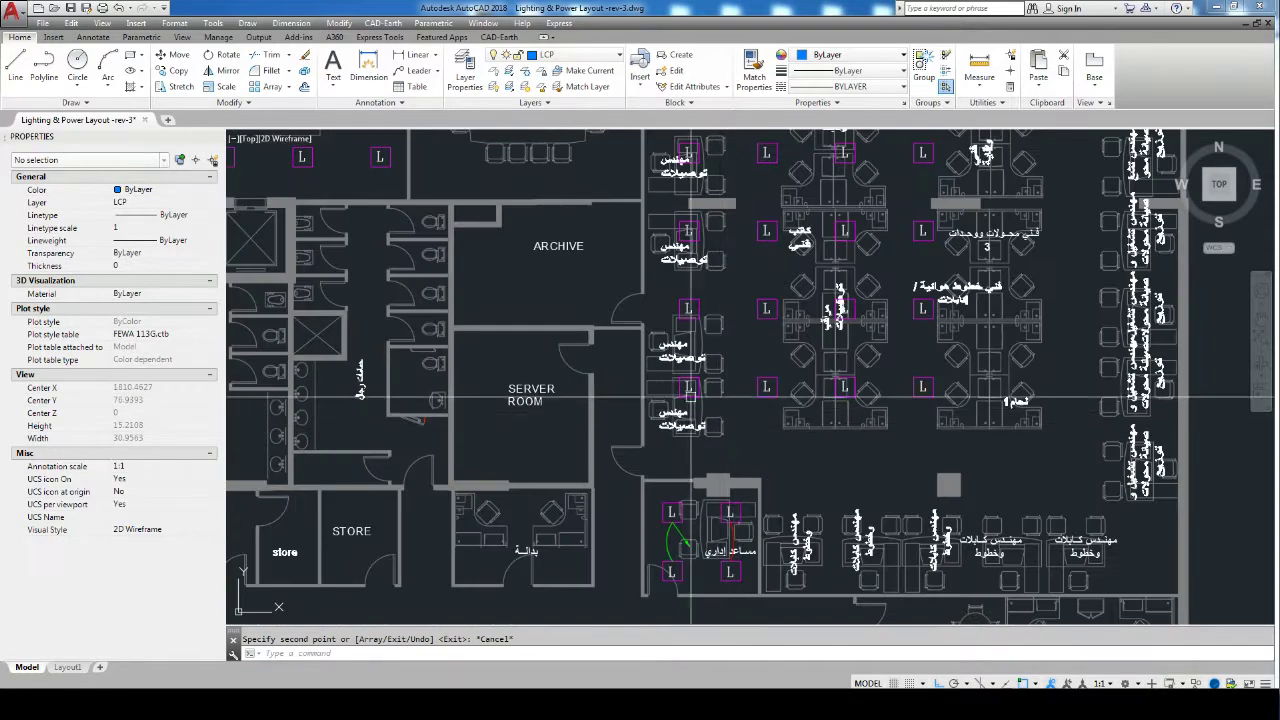
Select four L fixtures and start copying them, then cancel without placing.
click(957, 429)
text(co)
key(Return)
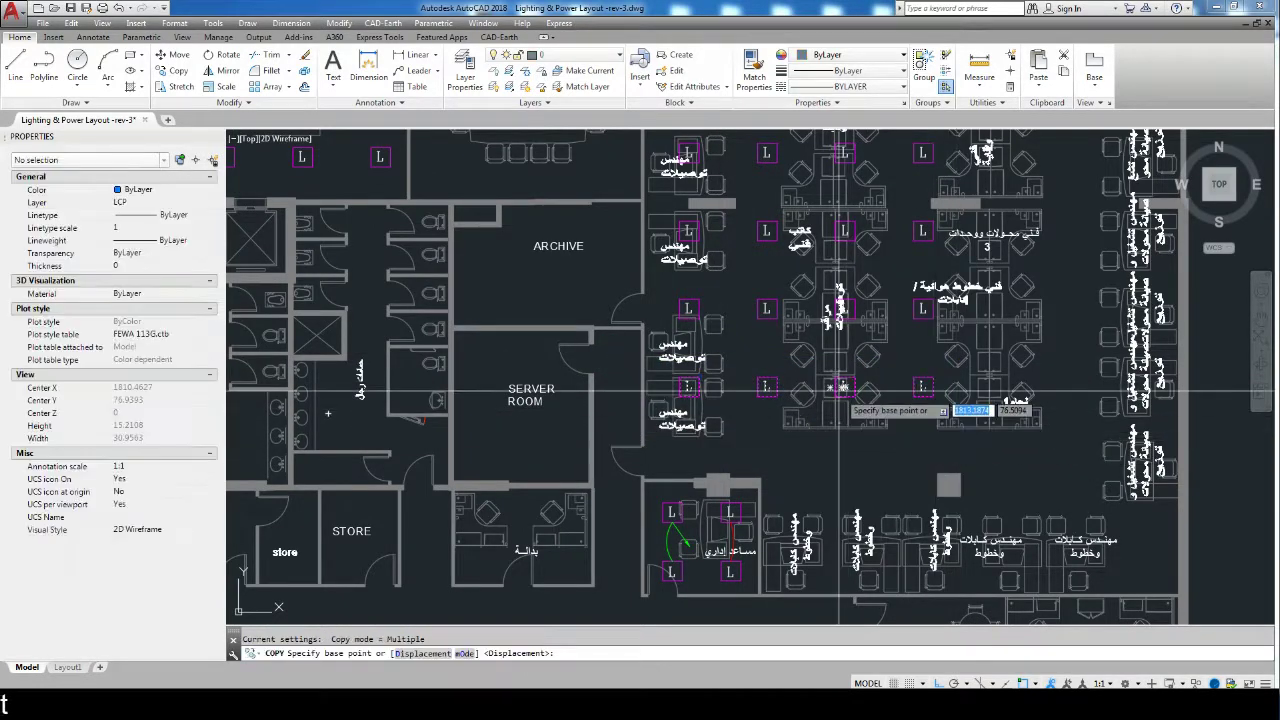
click(758, 310)
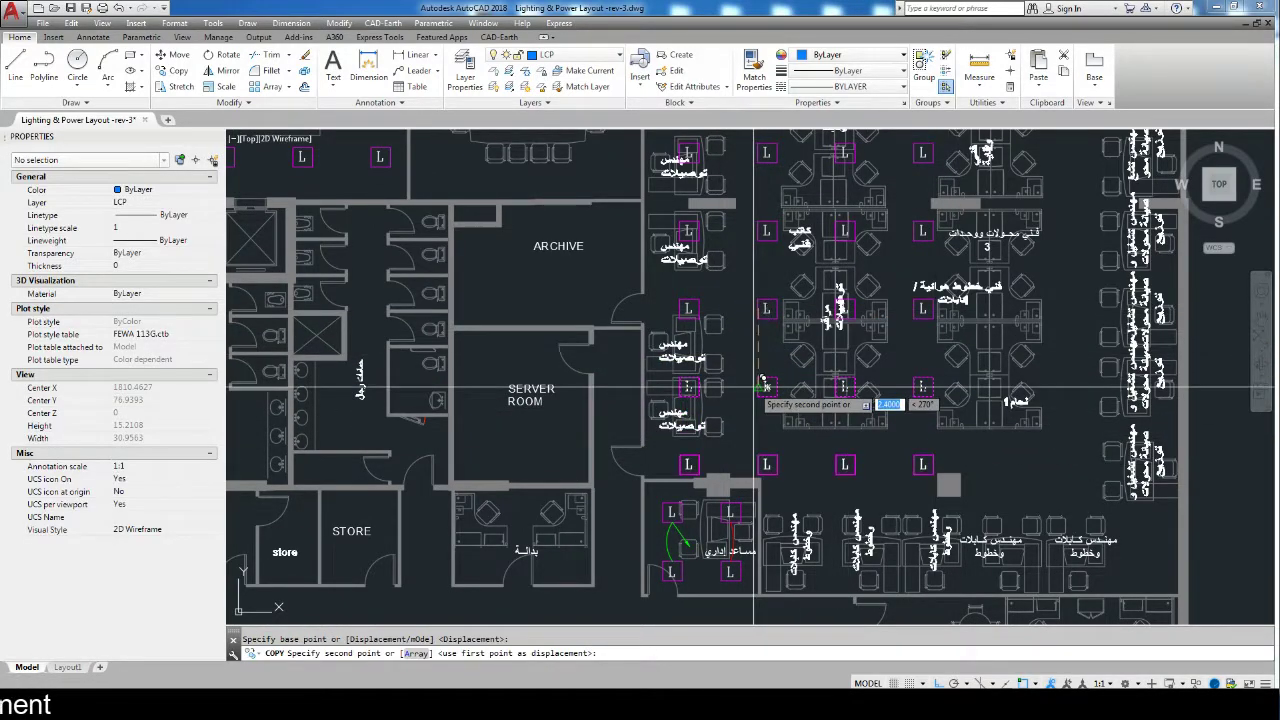
key(Escape)
scroll(766, 386, down, 2)
scroll(754, 520, up, 2)
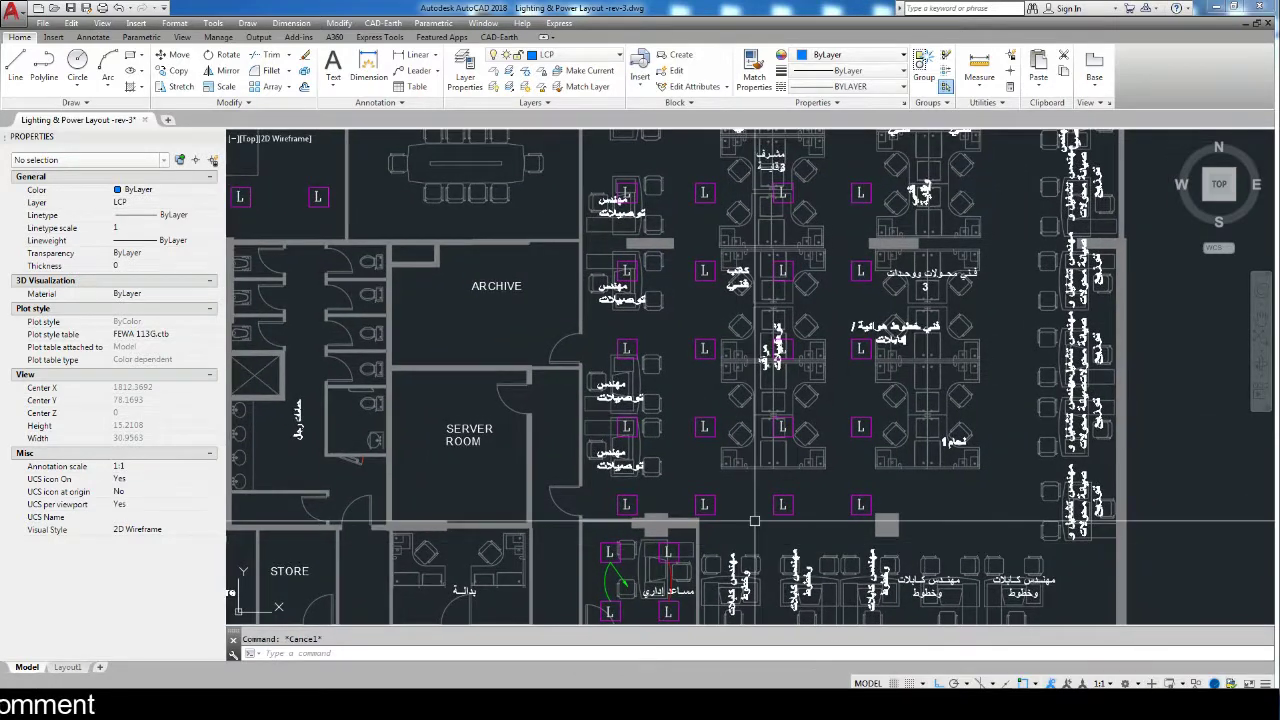
Bring the neighbouring offices into view and window-select the 18 L fixtures.
middle_drag(760, 525, 690, 507)
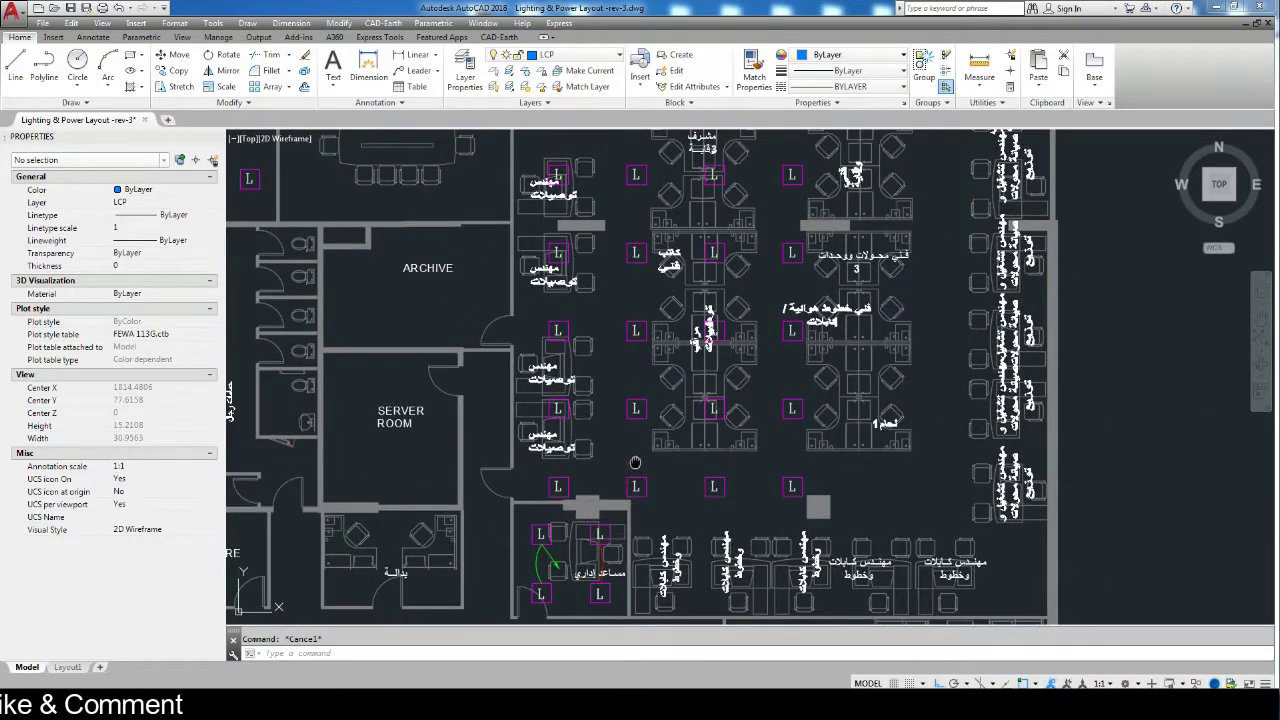
mouse_move(634, 466)
middle_down()
mouse_move(634, 615)
mouse_move(631, 445)
middle_up()
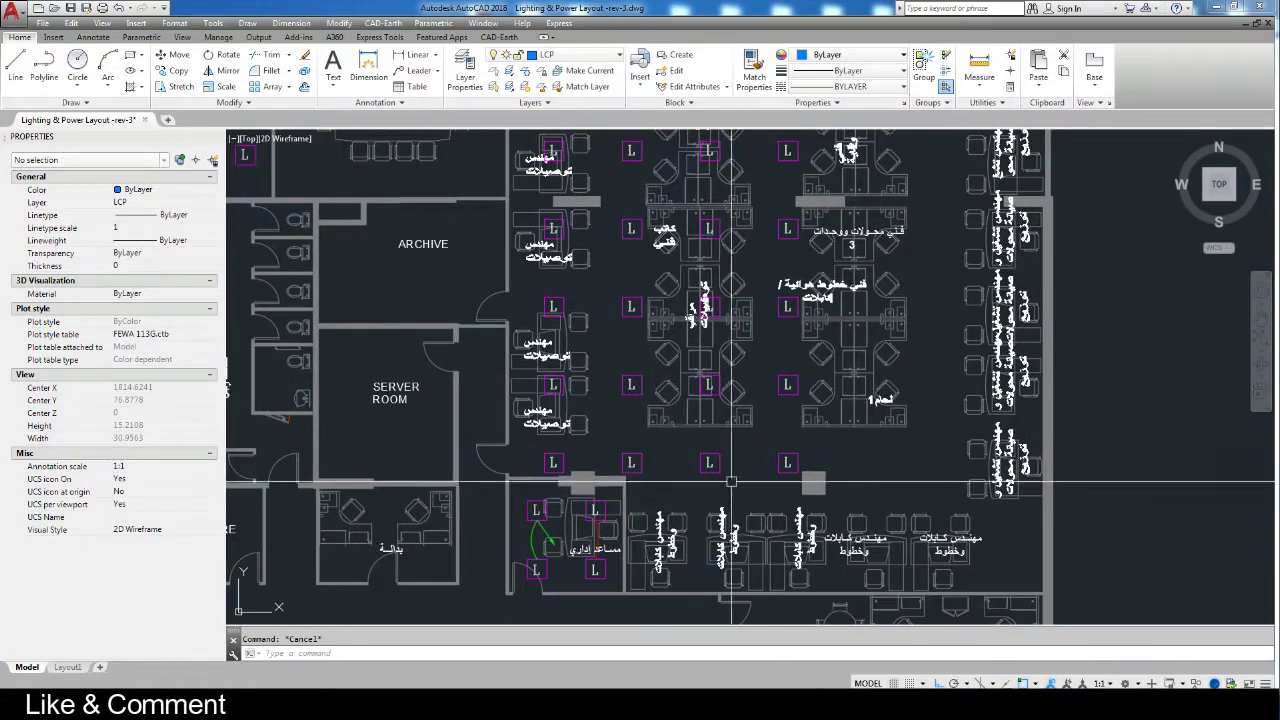
middle_drag(816, 503, 776, 507)
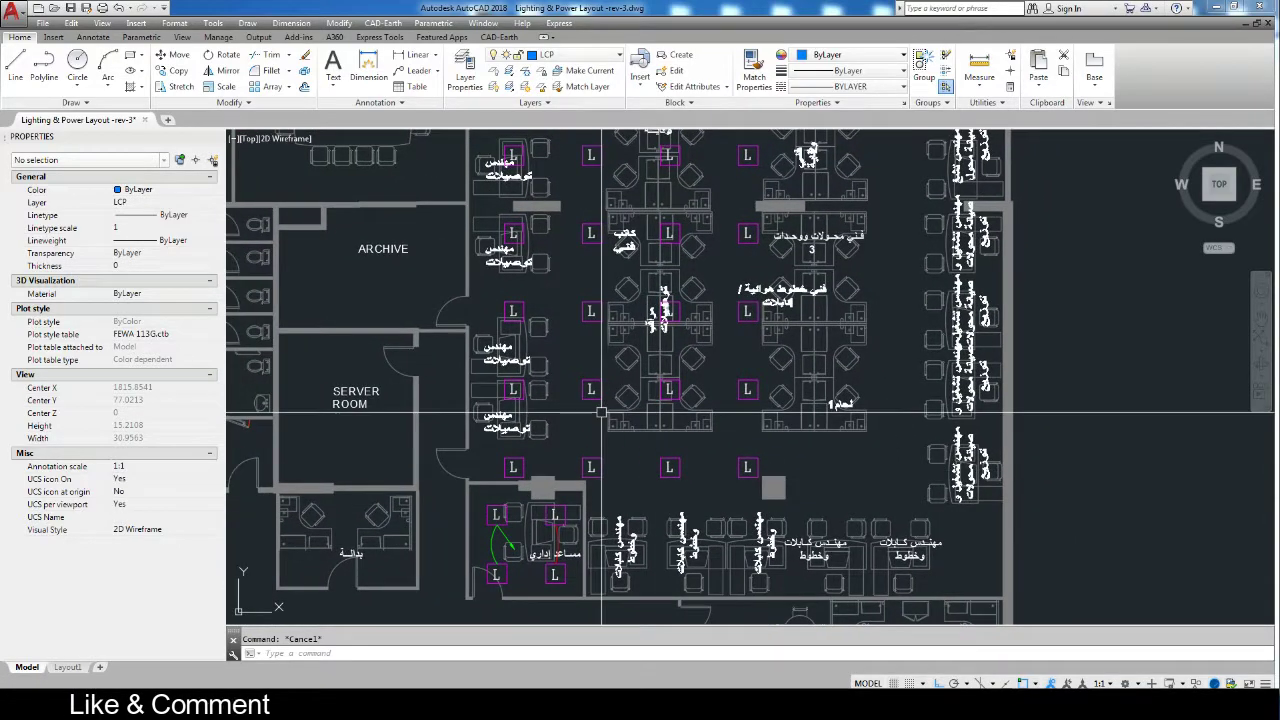
scroll(601, 412, down, 3)
scroll(718, 233, up, 3)
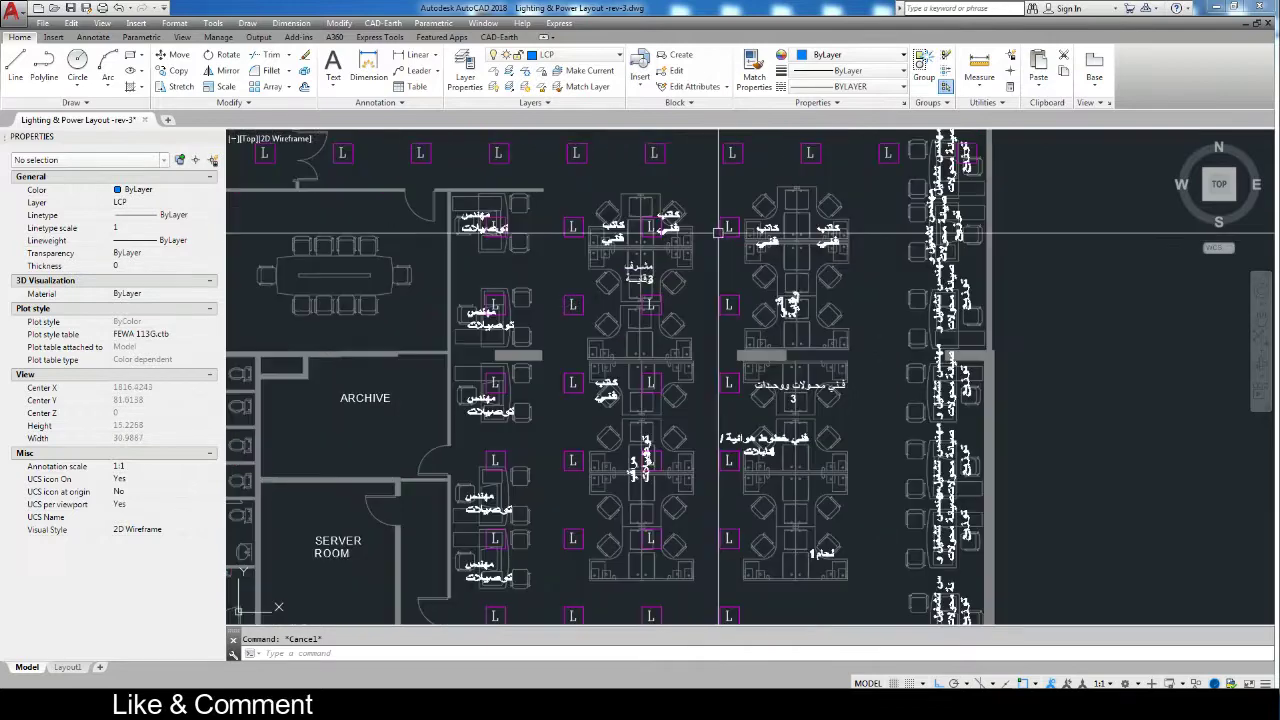
click(562, 204)
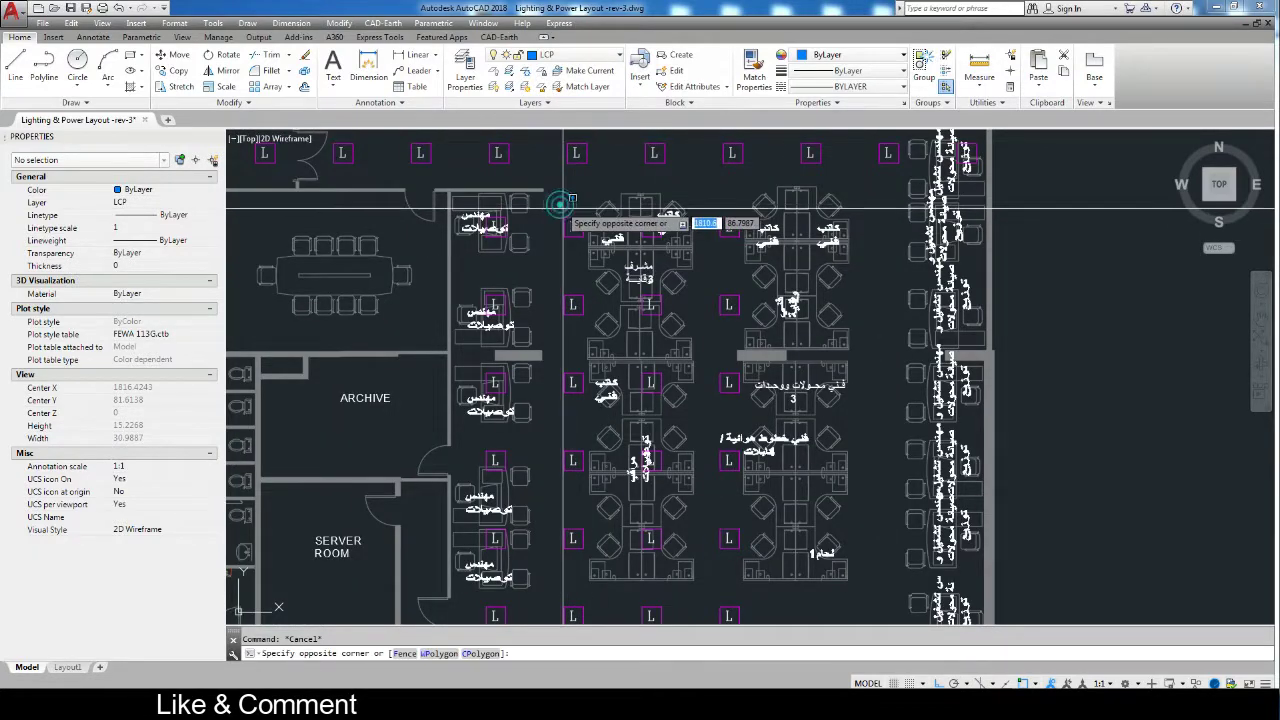
scroll(670, 276, down, 4)
click(702, 424)
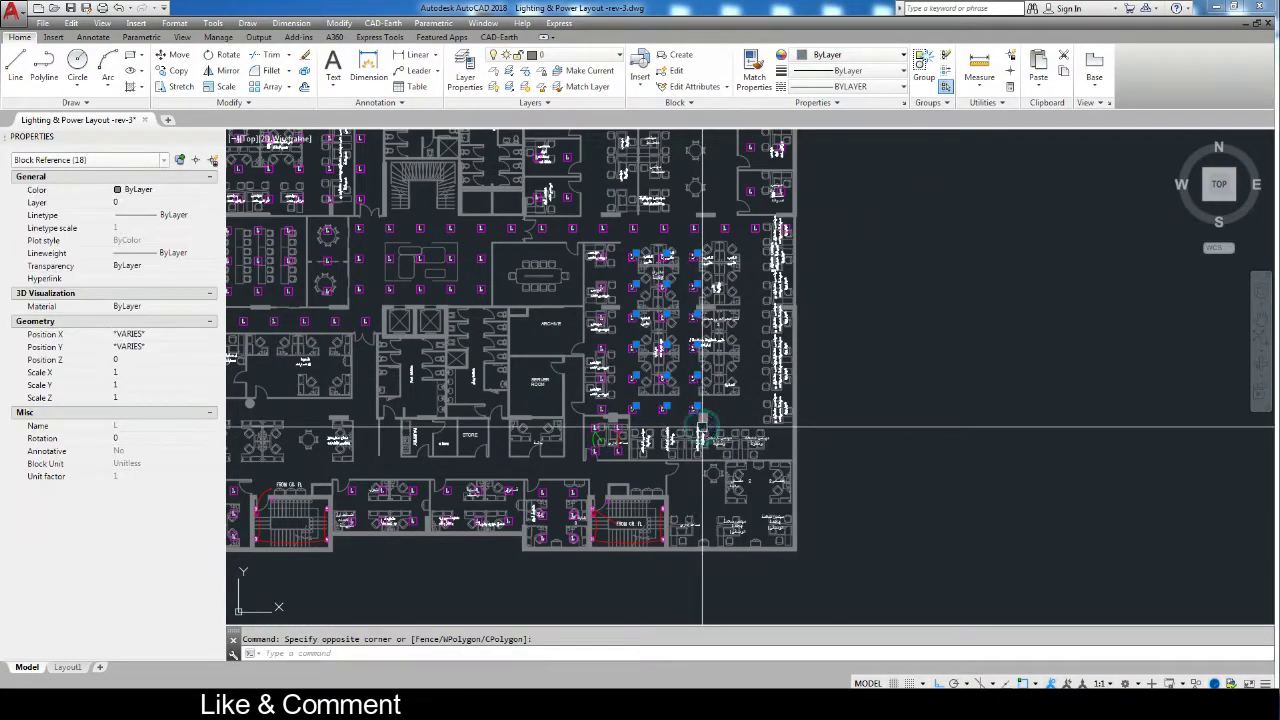
Copy the 18 fixtures into the open workstation area beside the ARCHIVE room.
text(co)
key(Return)
scroll(720, 260, up, 3)
scroll(590, 290, up, 4)
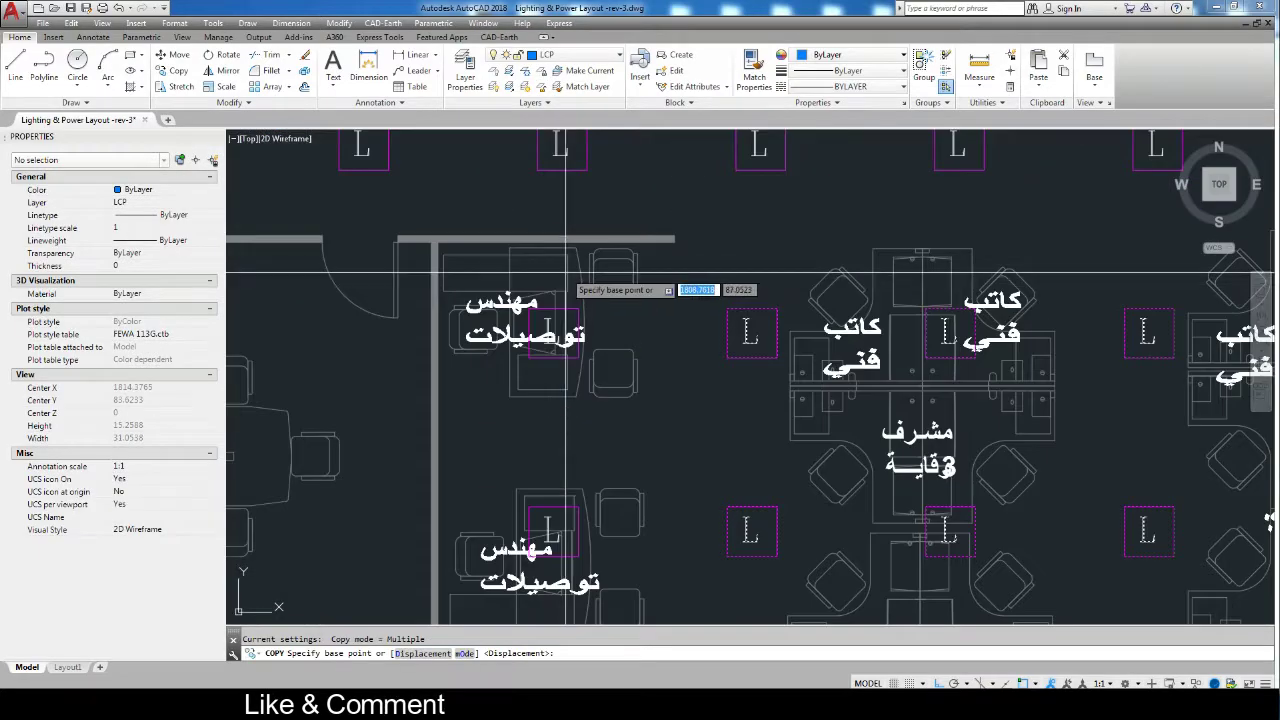
scroll(700, 290, down, 3)
scroll(810, 310, up, 2)
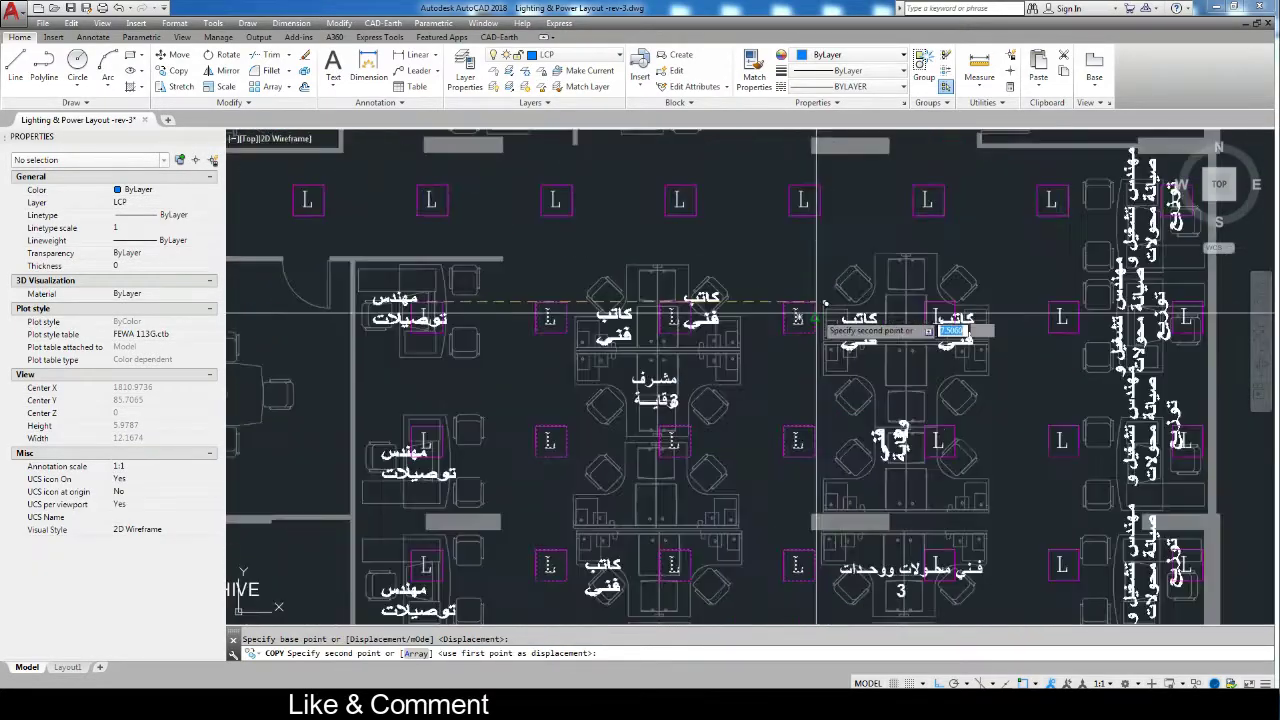
scroll(800, 290, up, 1)
click(790, 295)
scroll(786, 294, down, 3)
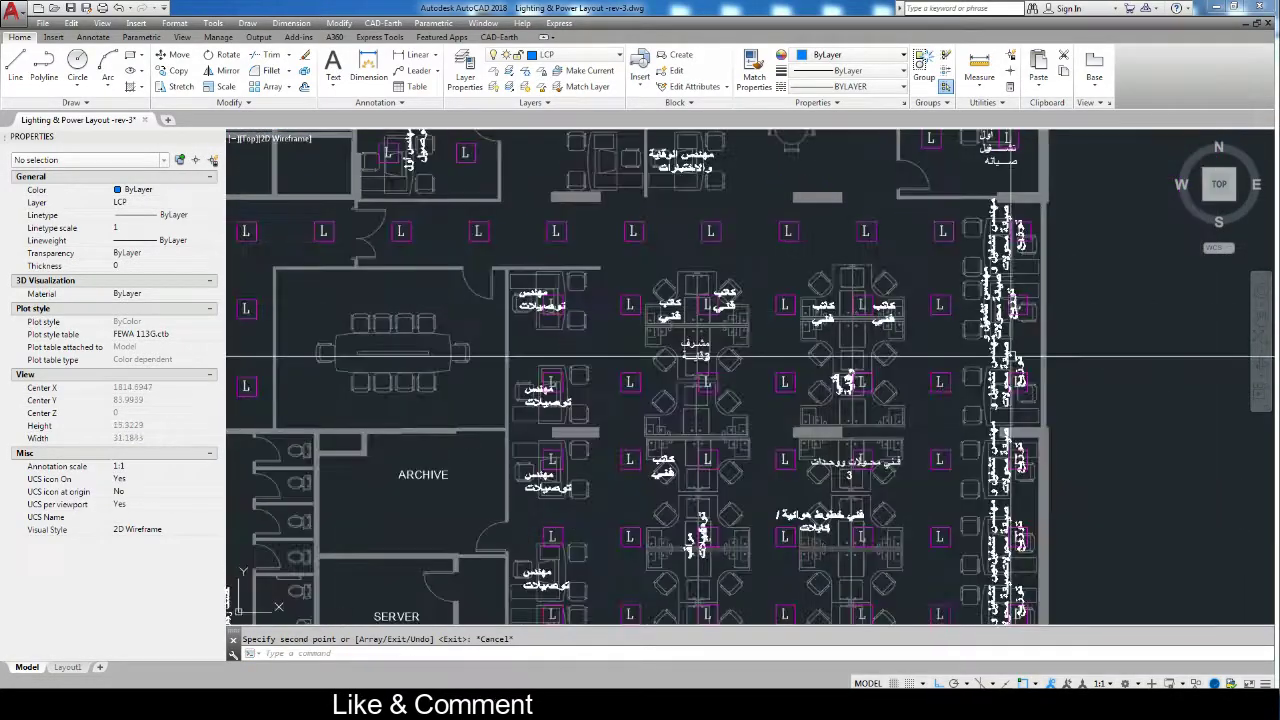
key(Escape)
Copy the five corridor-row L fixtures into the cable-engineer workstation row below.
mouse_move(779, 558)
middle_down()
mouse_move(826, 518)
mouse_move(804, 438)
mouse_move(828, 282)
middle_up()
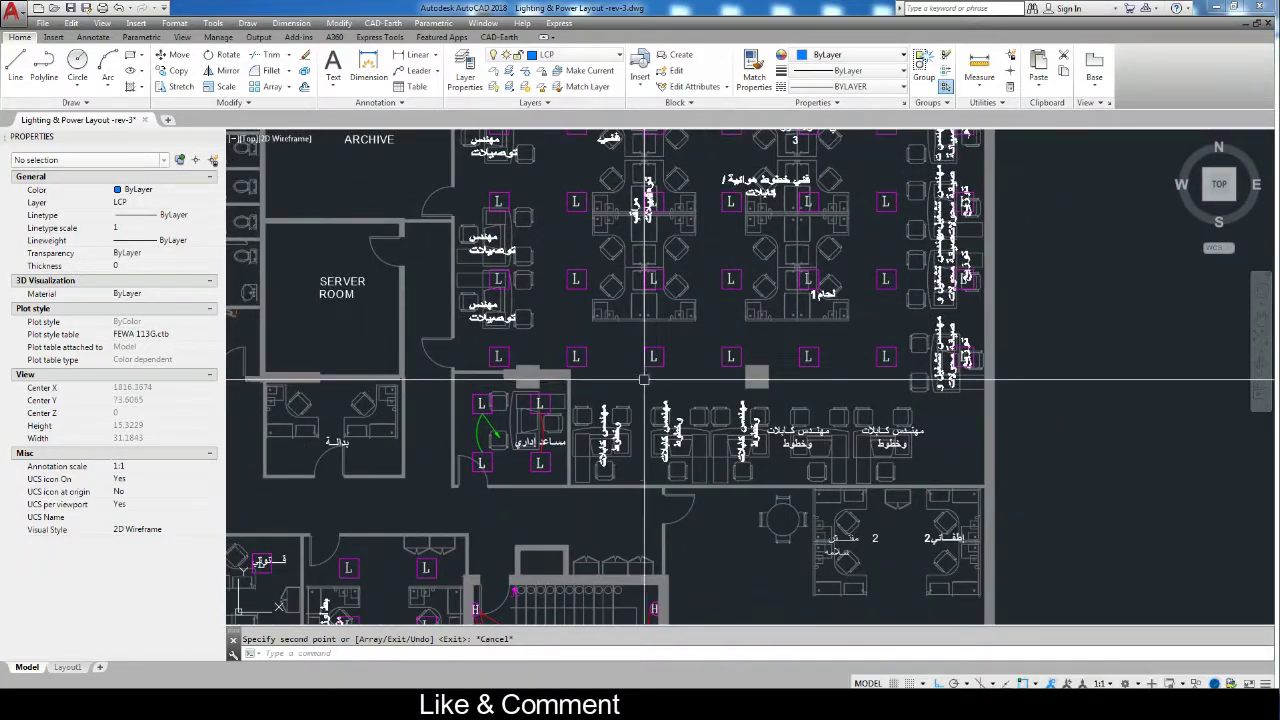
click(627, 340)
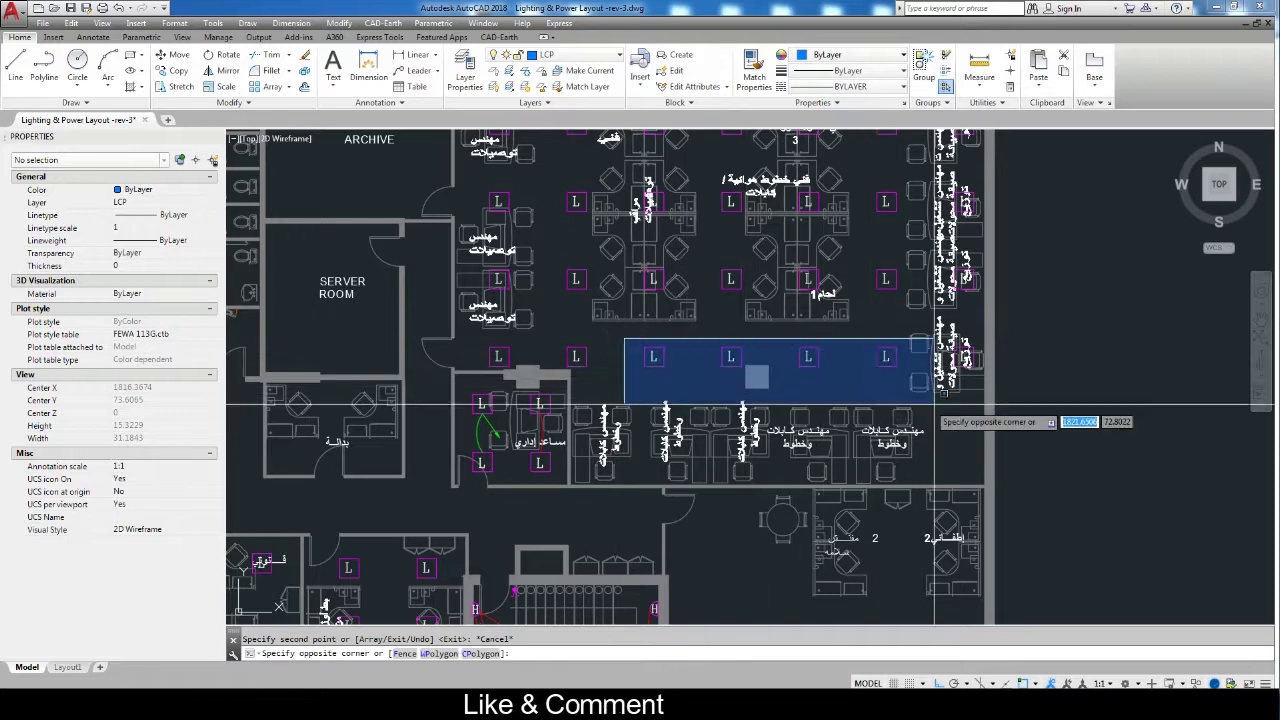
click(990, 402)
text(co)
key(Return)
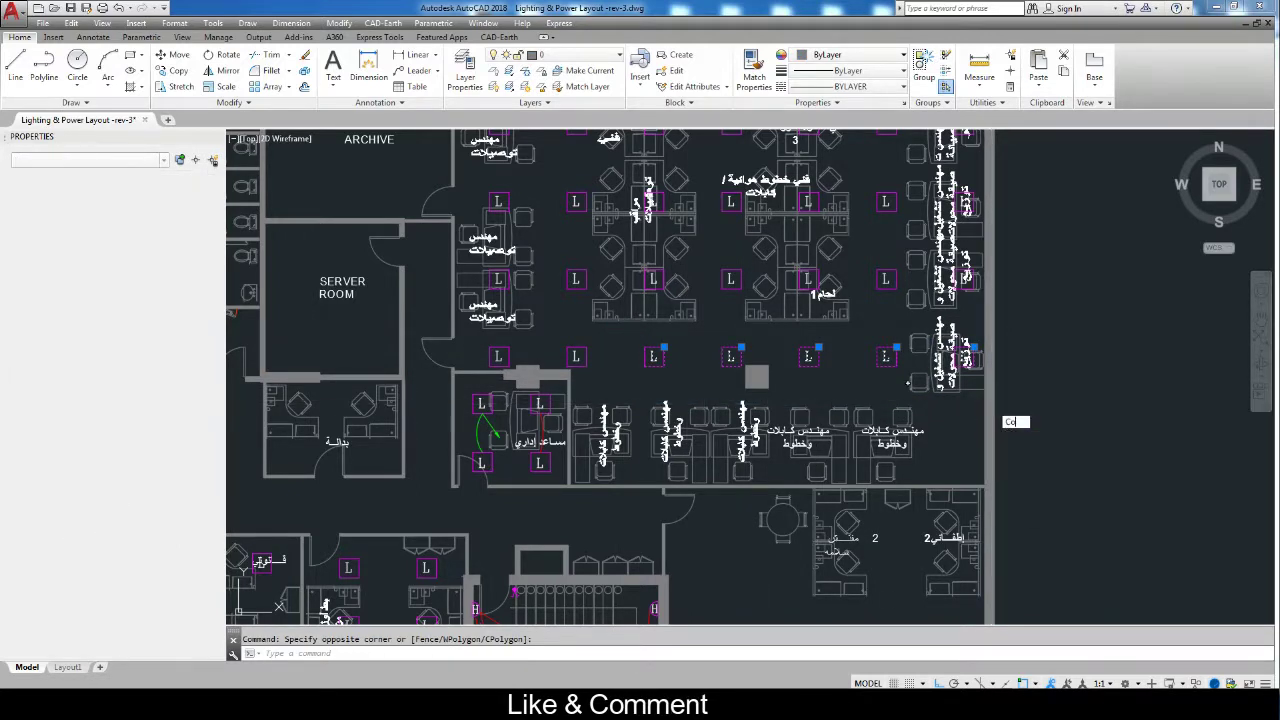
click(724, 279)
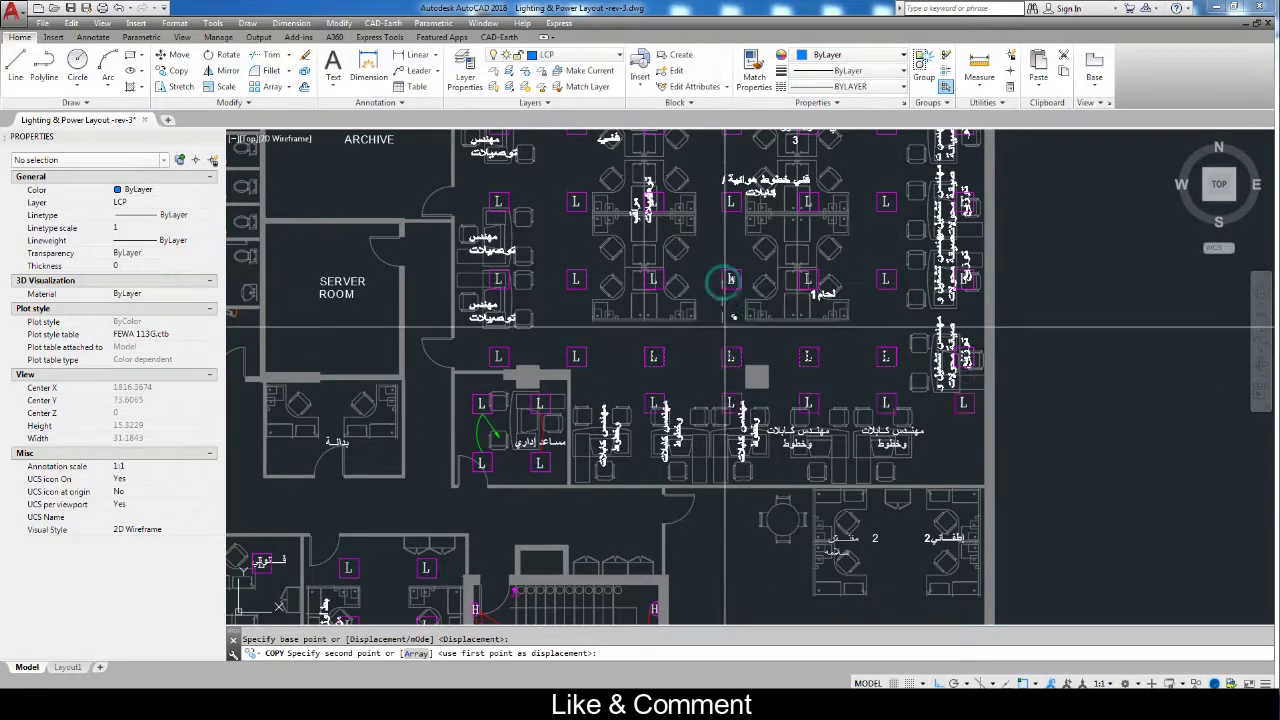
key(Escape)
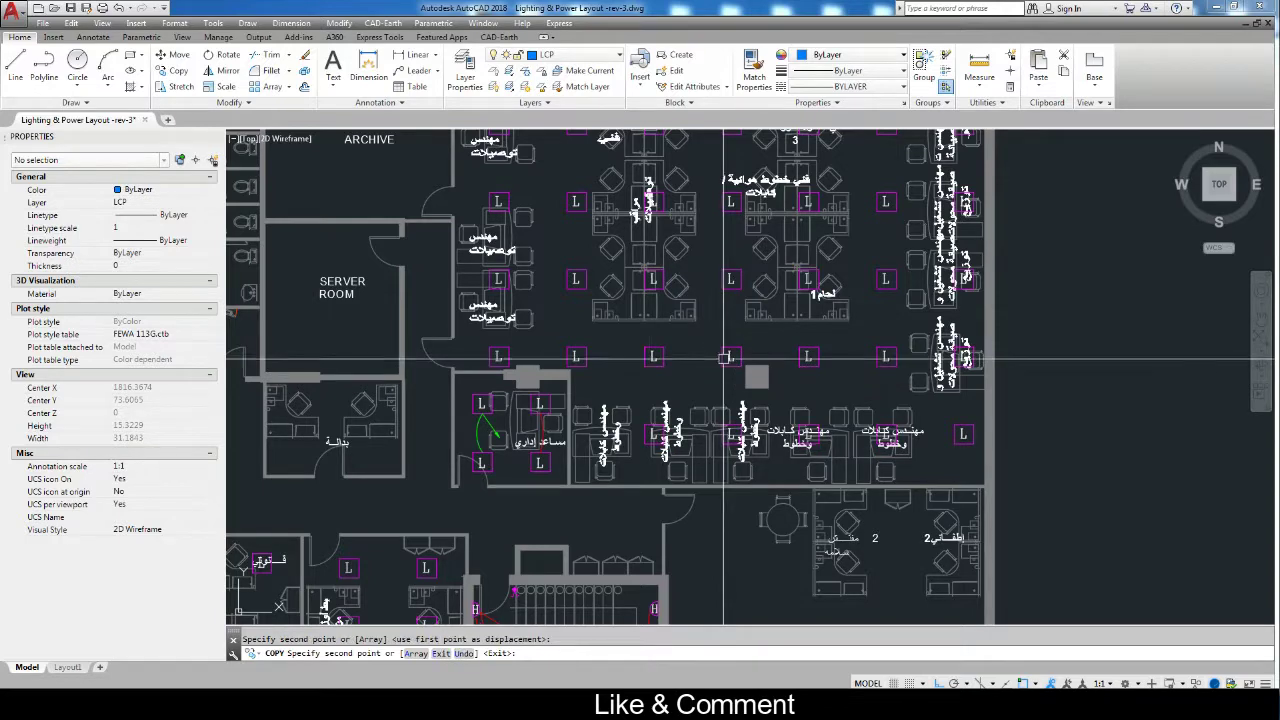
scroll(602, 404, up, 4)
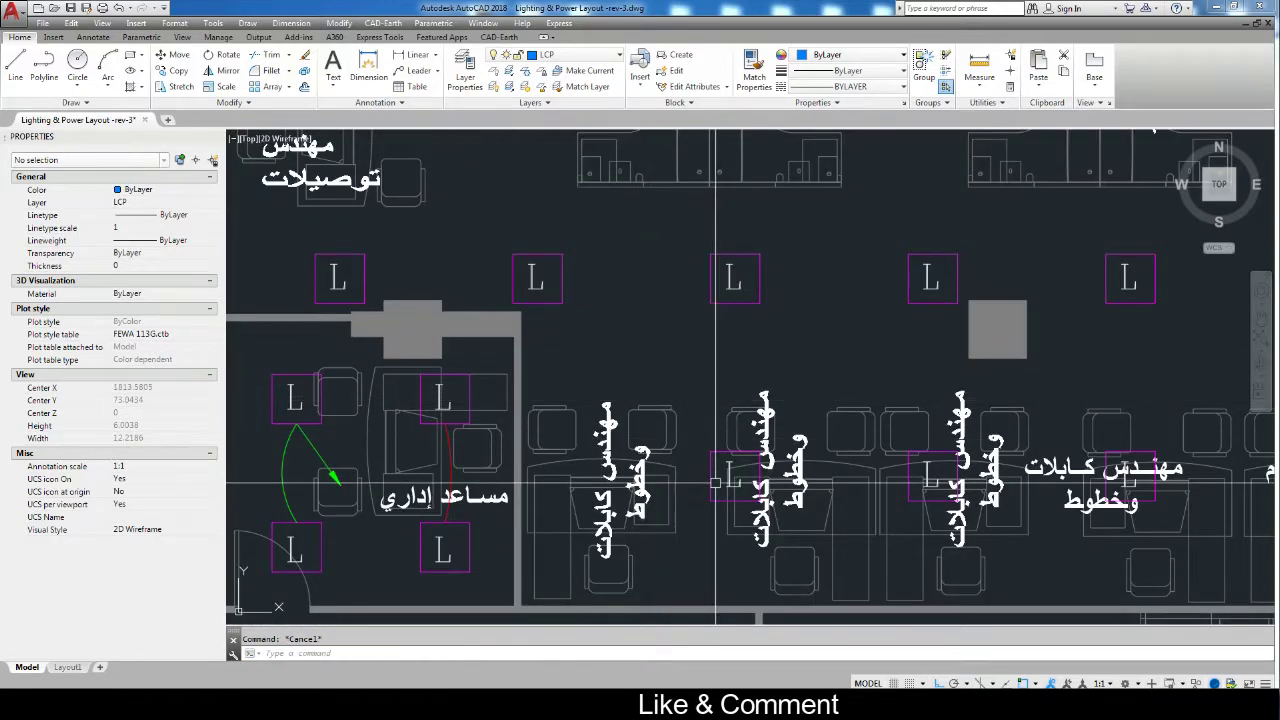
key(Escape)
Copy one desk-row L fixture below the server room to just left of itself.
scroll(690, 412, down, 4)
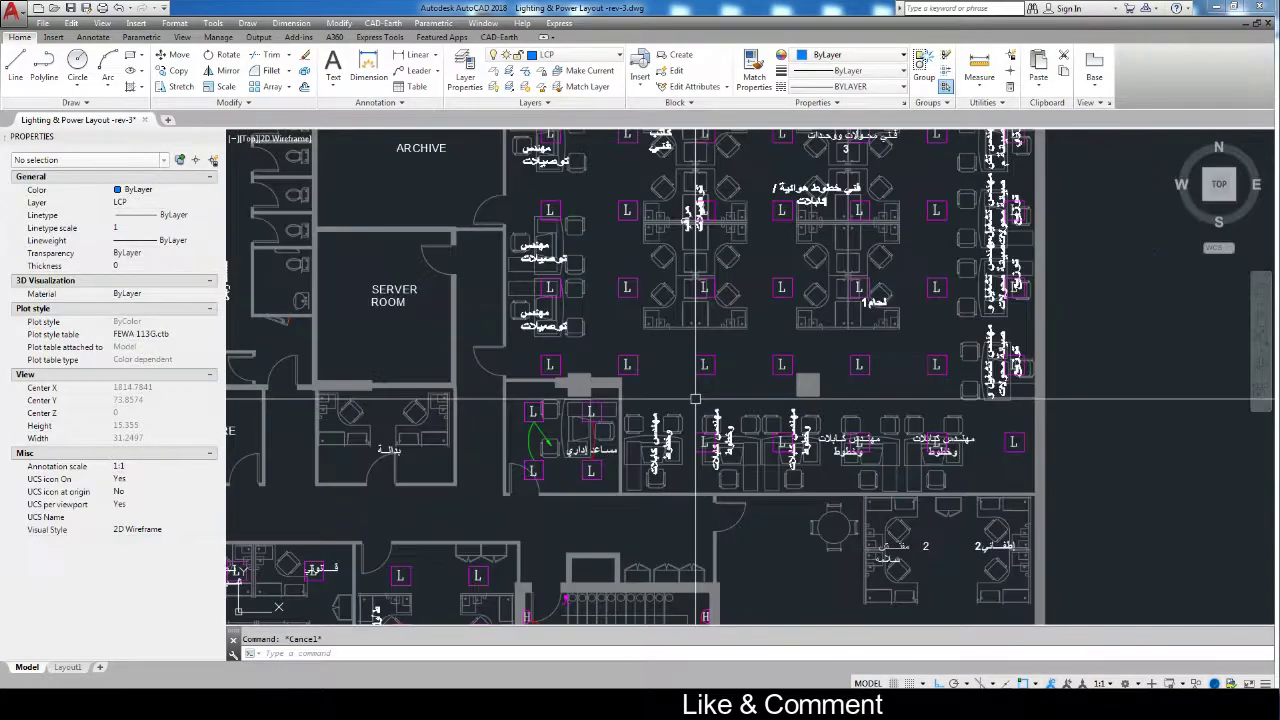
scroll(690, 412, up, 1)
scroll(690, 412, up, 3)
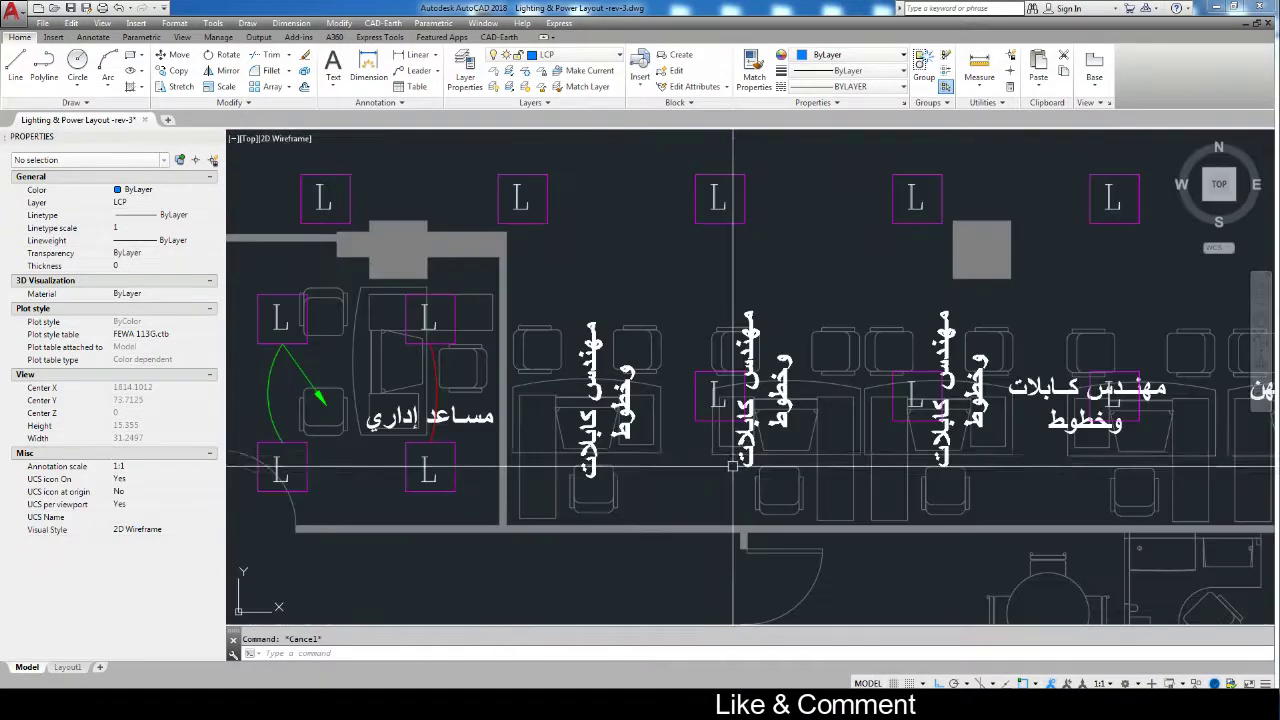
click(702, 420)
text(co)
key(Return)
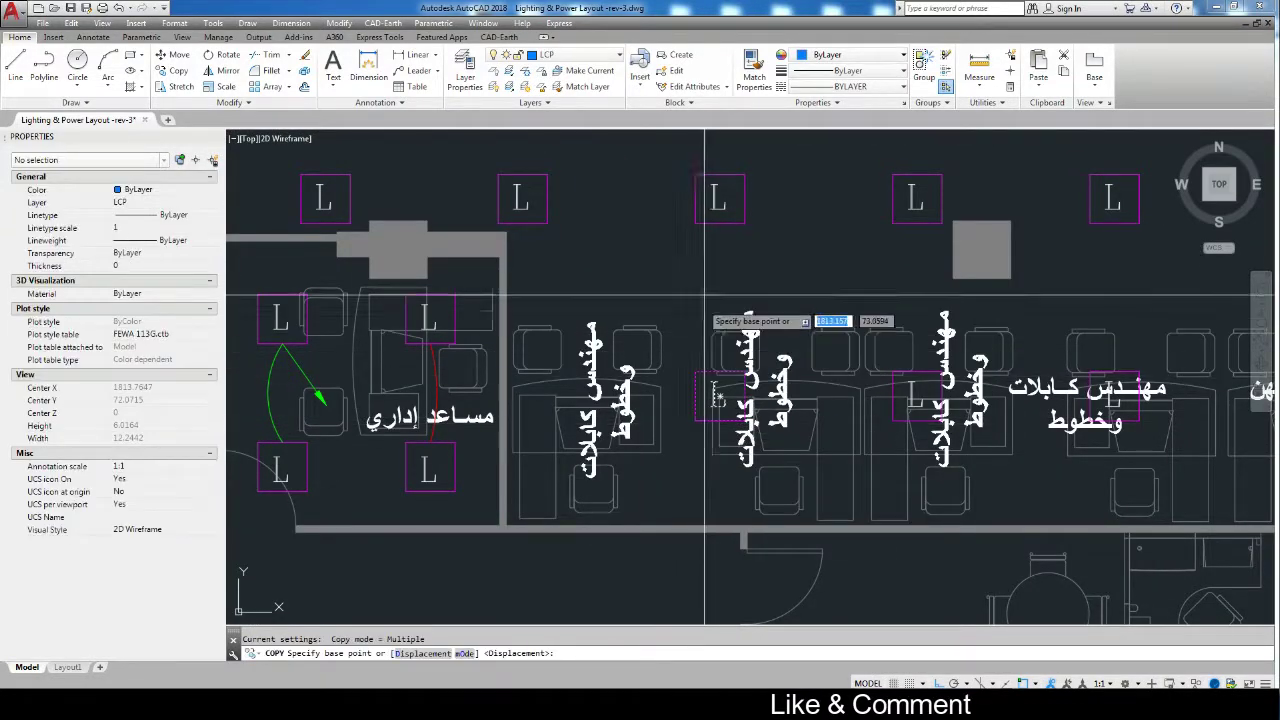
click(706, 274)
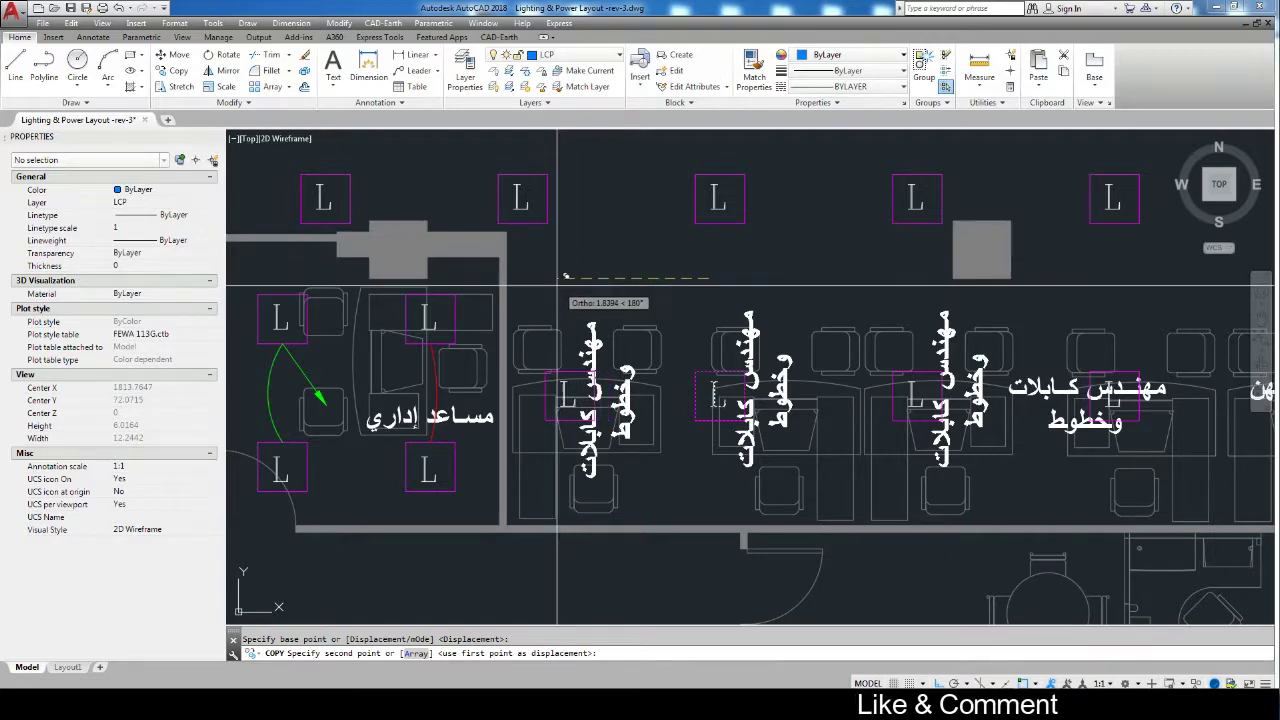
scroll(557, 286, down, 3)
scroll(614, 343, down, 2)
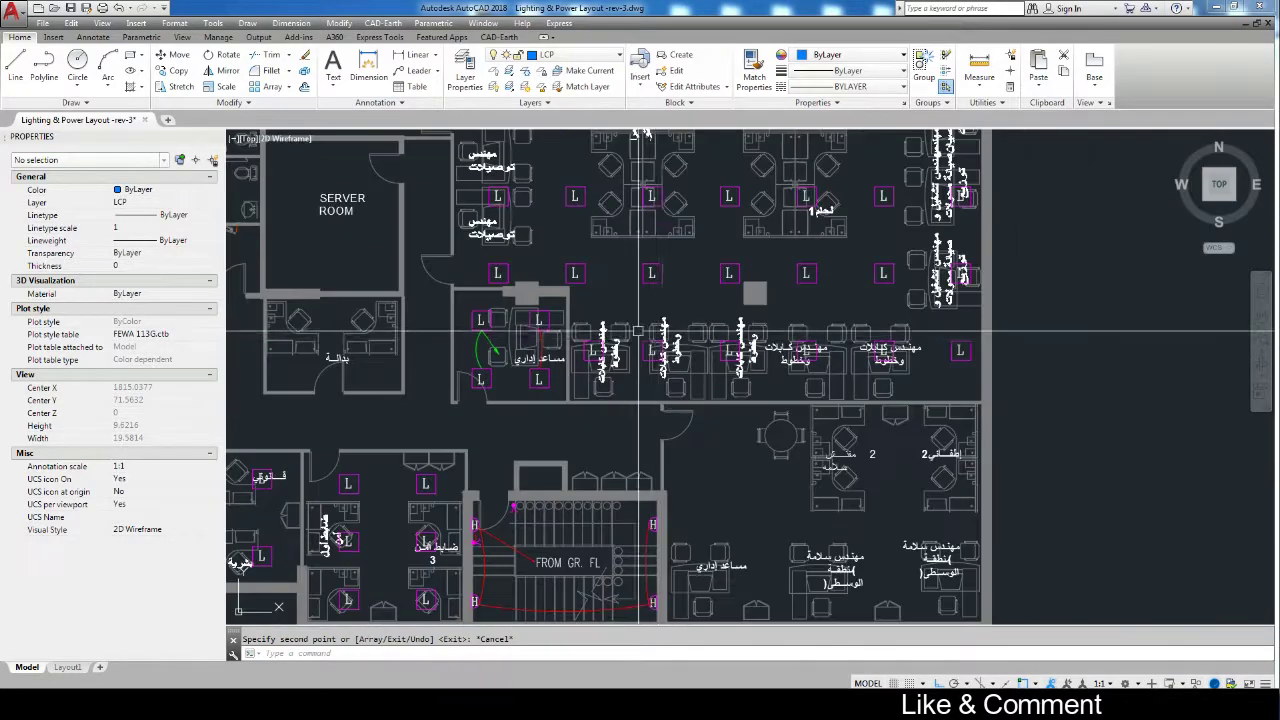
Cancel the single-fixture copy and window-select the nine upper-corridor L fixtures.
key(Escape)
scroll(768, 446, down, 1)
scroll(774, 410, down, 1)
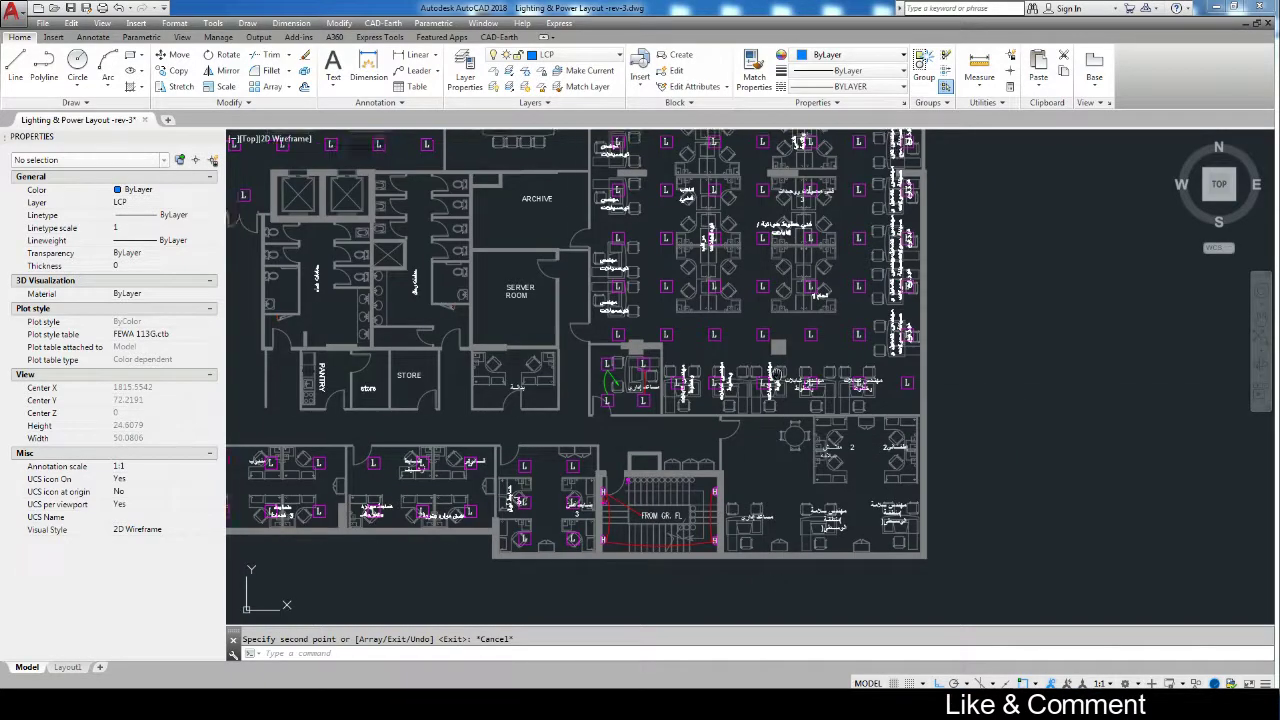
scroll(780, 375, down, 1)
scroll(680, 340, up, 8)
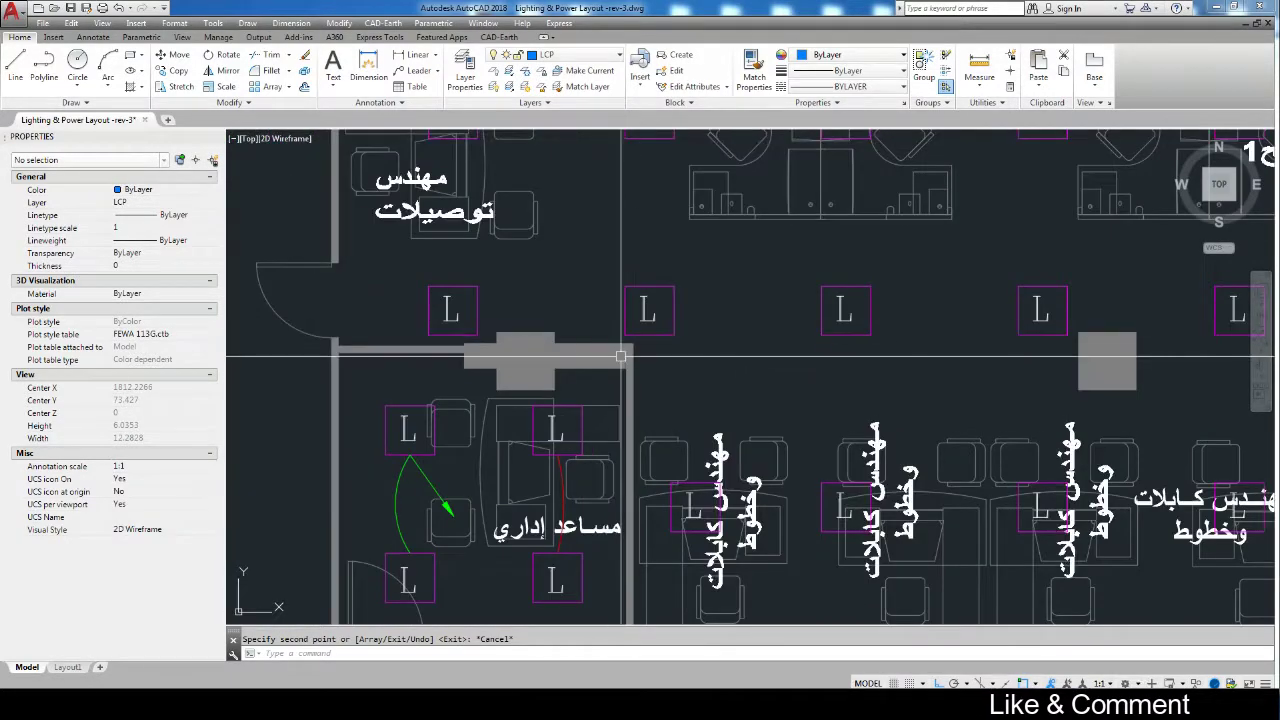
scroll(495, 353, down, 5)
mouse_move(528, 349)
middle_down()
mouse_move(701, 413)
mouse_move(760, 380)
middle_up()
scroll(1170, 493, down, 3)
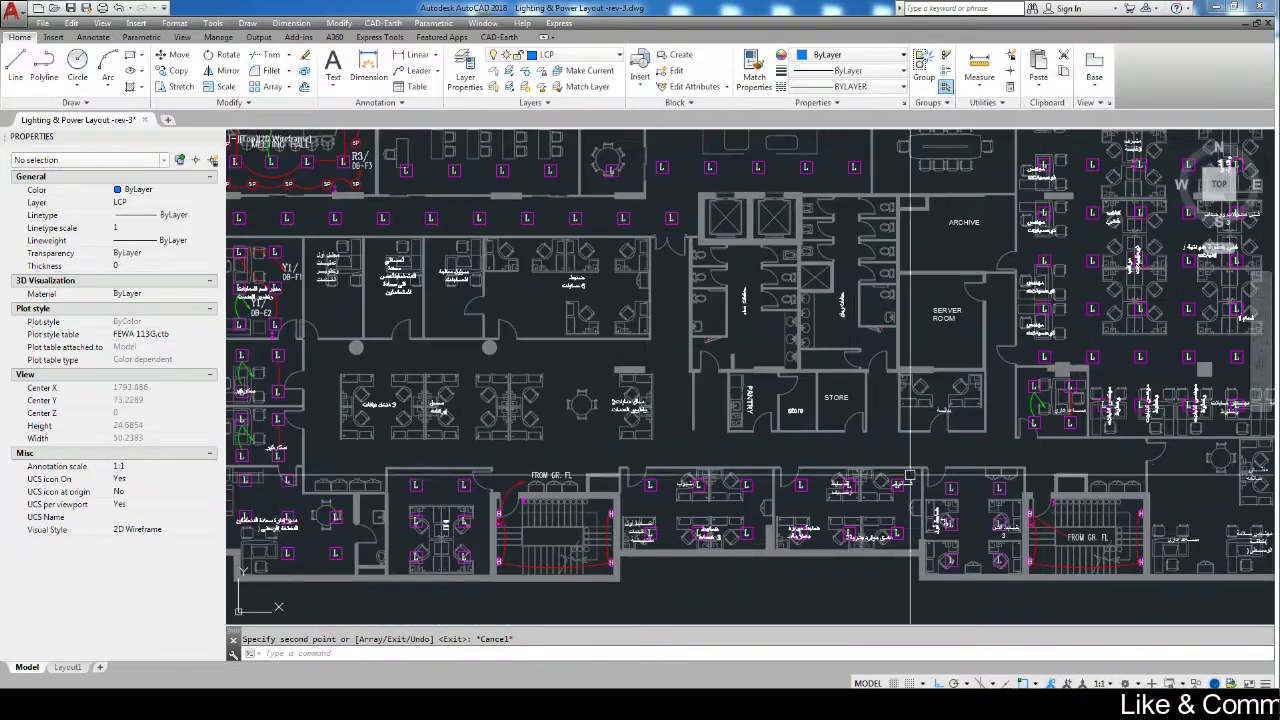
middle_drag(366, 397, 453, 437)
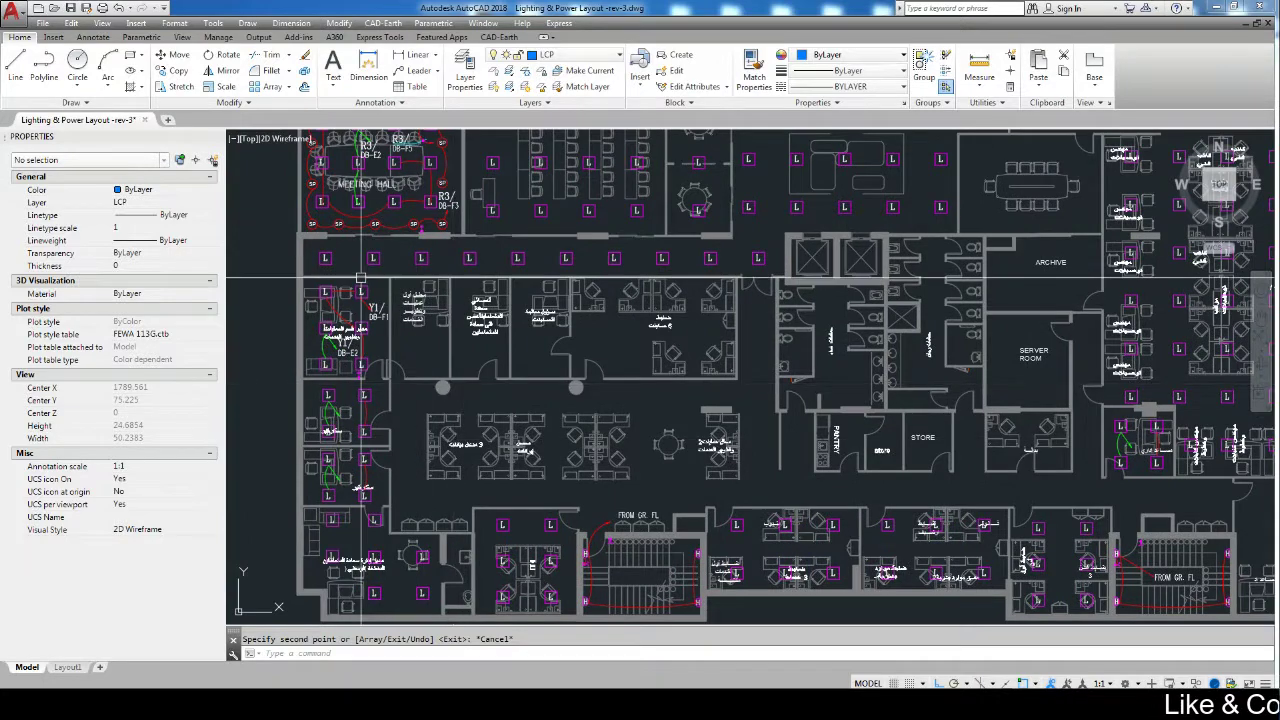
scroll(330, 265, up, 4)
click(255, 201)
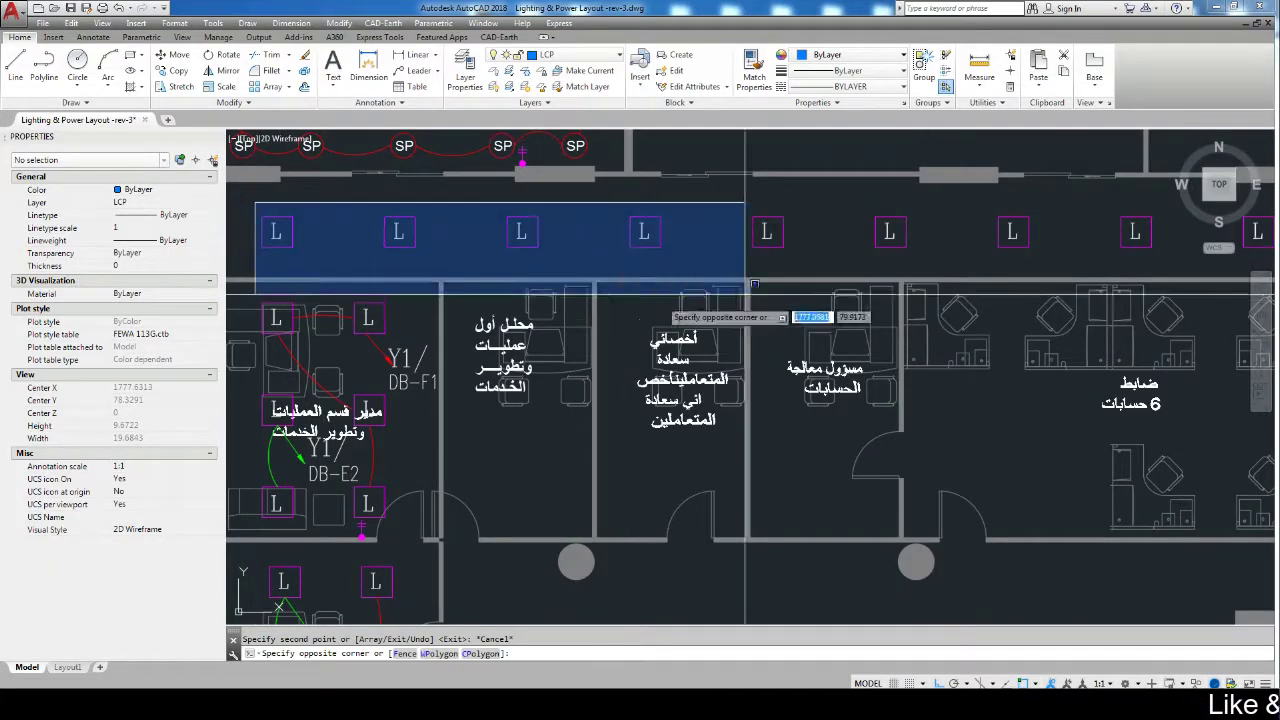
scroll(1140, 290, down, 2)
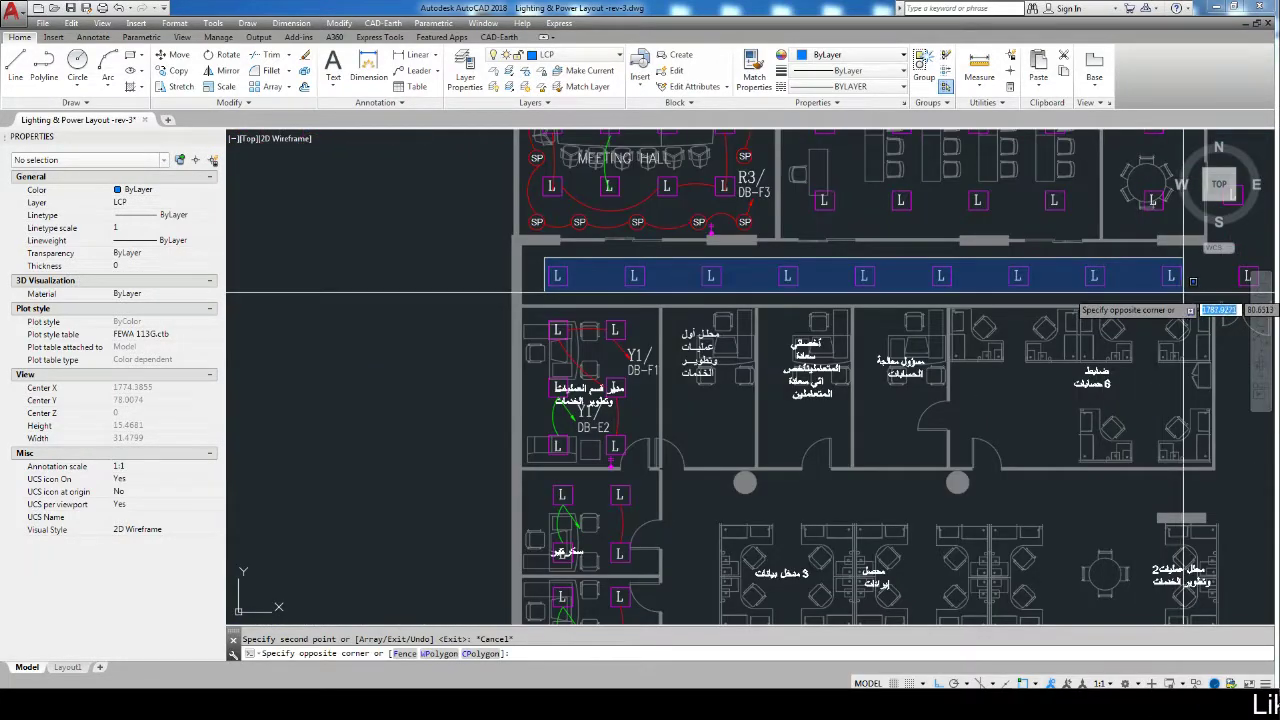
click(1185, 293)
Copy the nine fixtures with Ortho off, moving them toward the lower corridor above the stairs.
text(o)
key(Return)
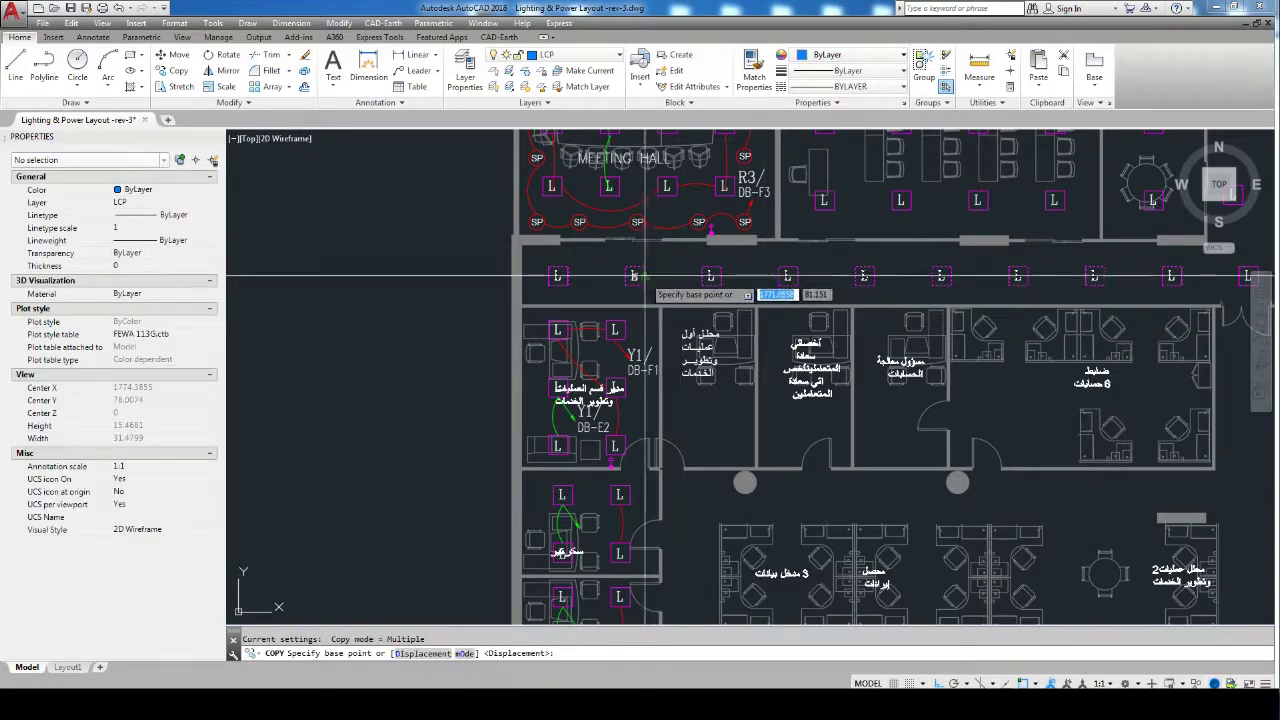
click(645, 275)
scroll(699, 393, down, 3)
scroll(699, 393, up, 3)
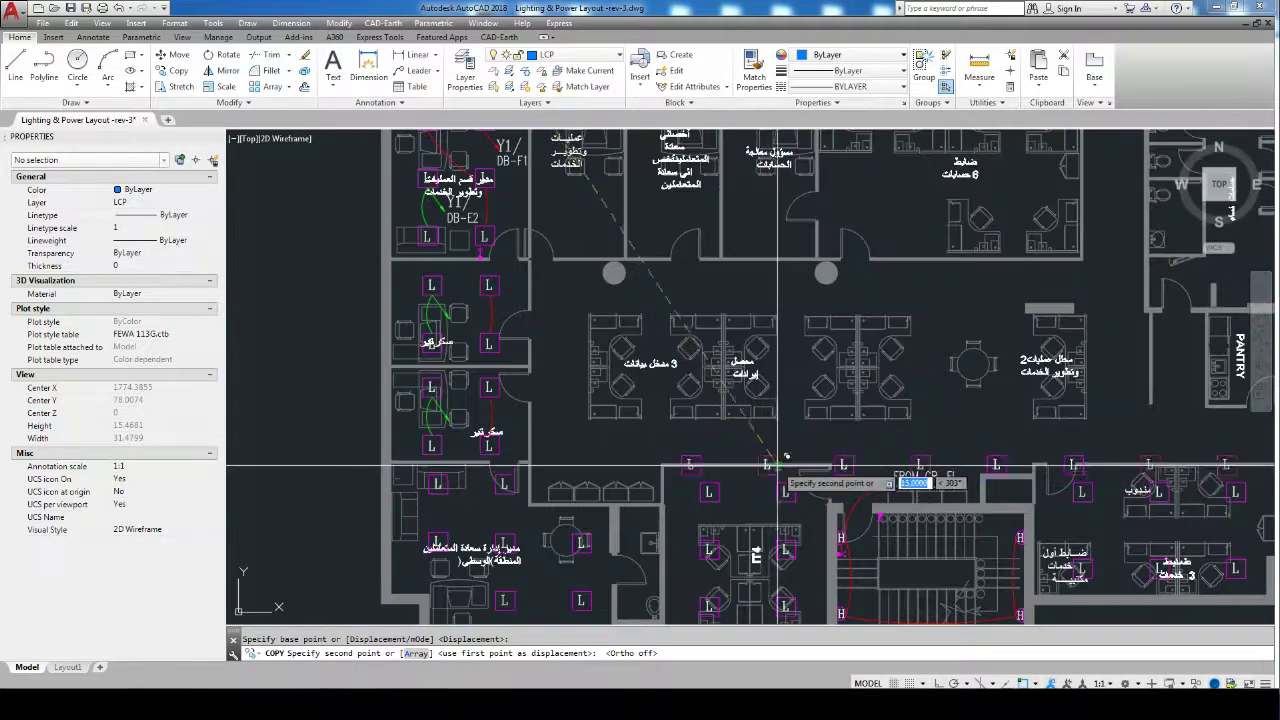
scroll(770, 470, up, 2)
scroll(700, 490, up, 2)
key(F8)
scroll(600, 436, down, 2)
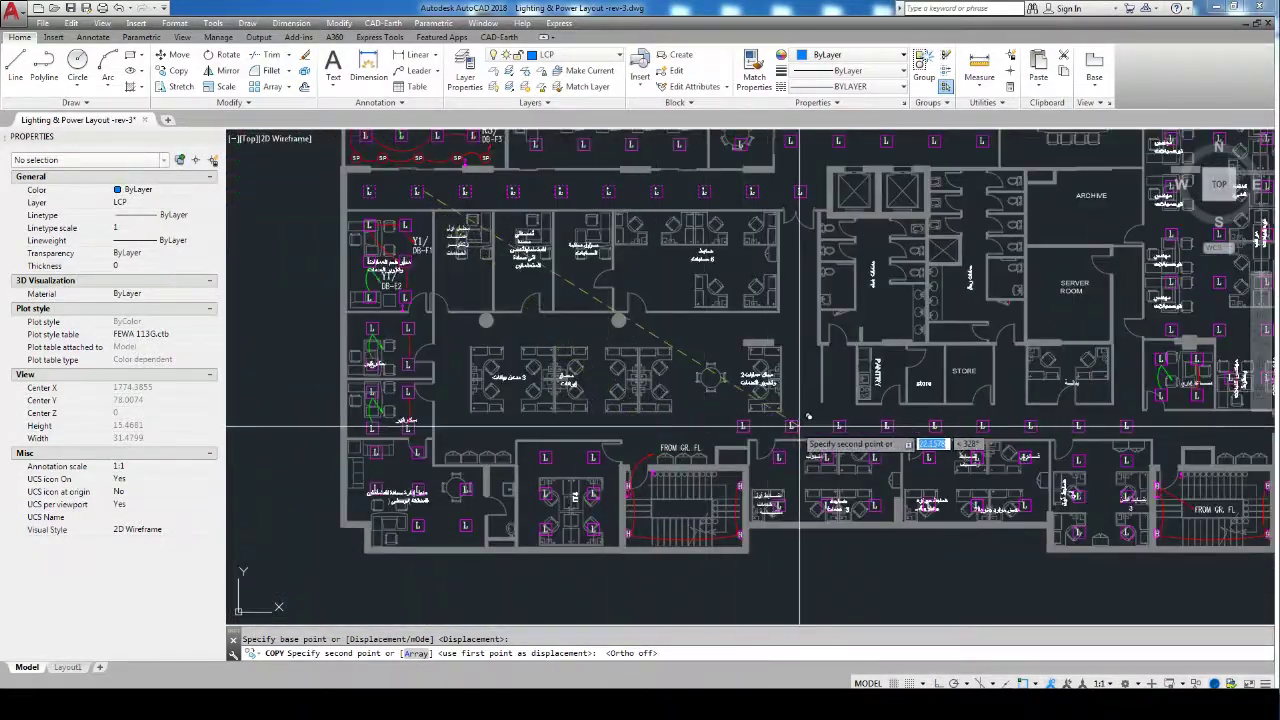
middle_drag(799, 425, 535, 403)
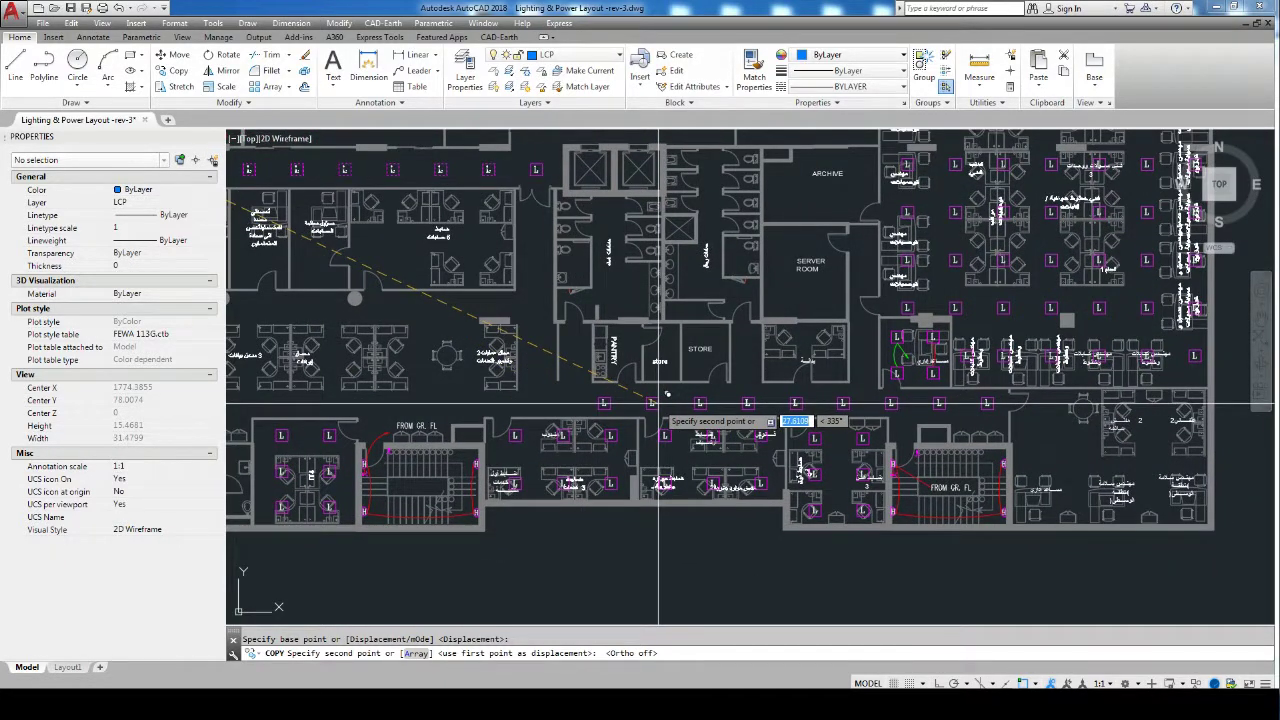
Copy the lower corridor fixture row to extend it further along the corridor.
click(577, 392)
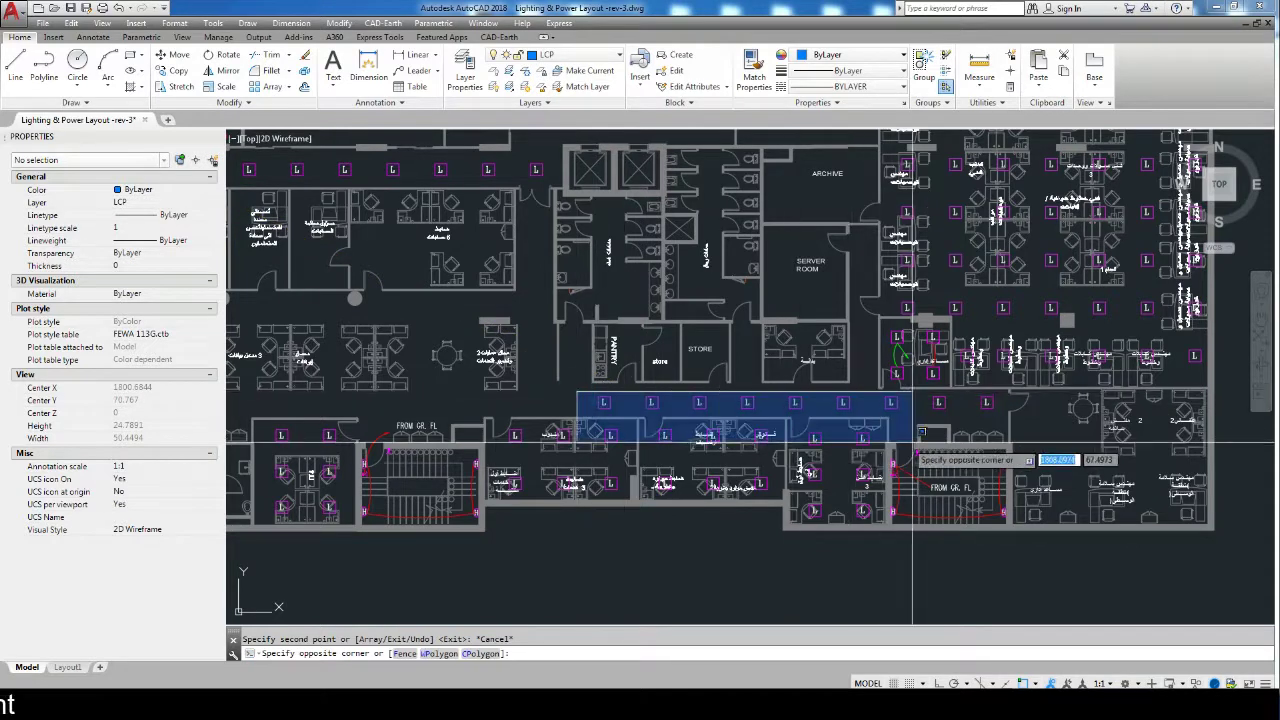
click(962, 406)
text(co)
key(Return)
scroll(998, 403, up, 4)
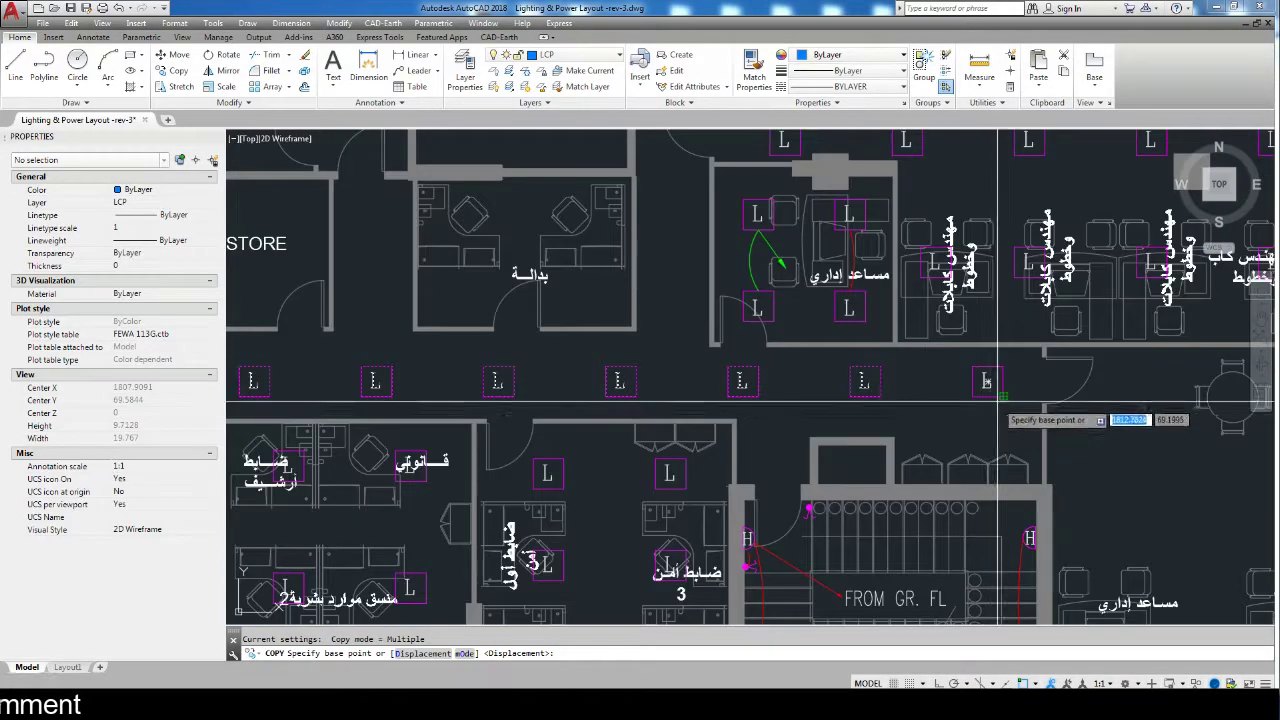
click(990, 396)
middle_drag(462, 455, 1073, 452)
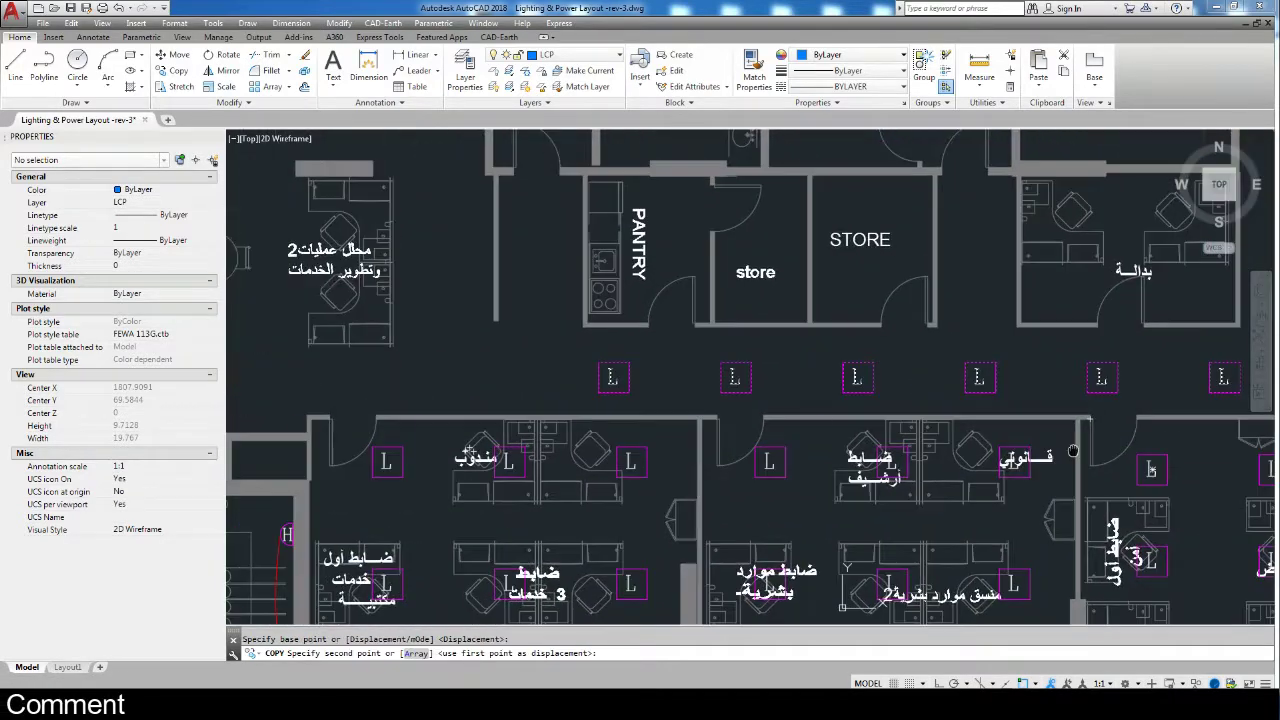
click(614, 378)
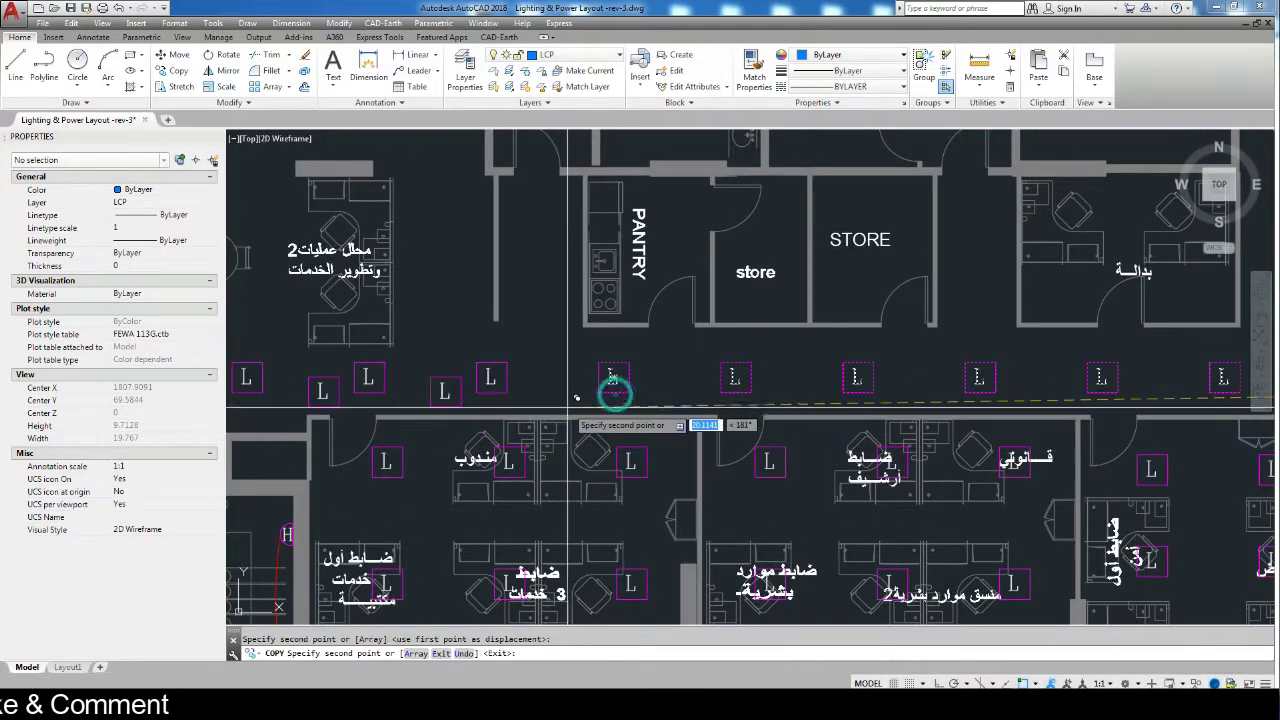
scroll(608, 386, down, 5)
scroll(866, 398, up, 2)
key(Escape)
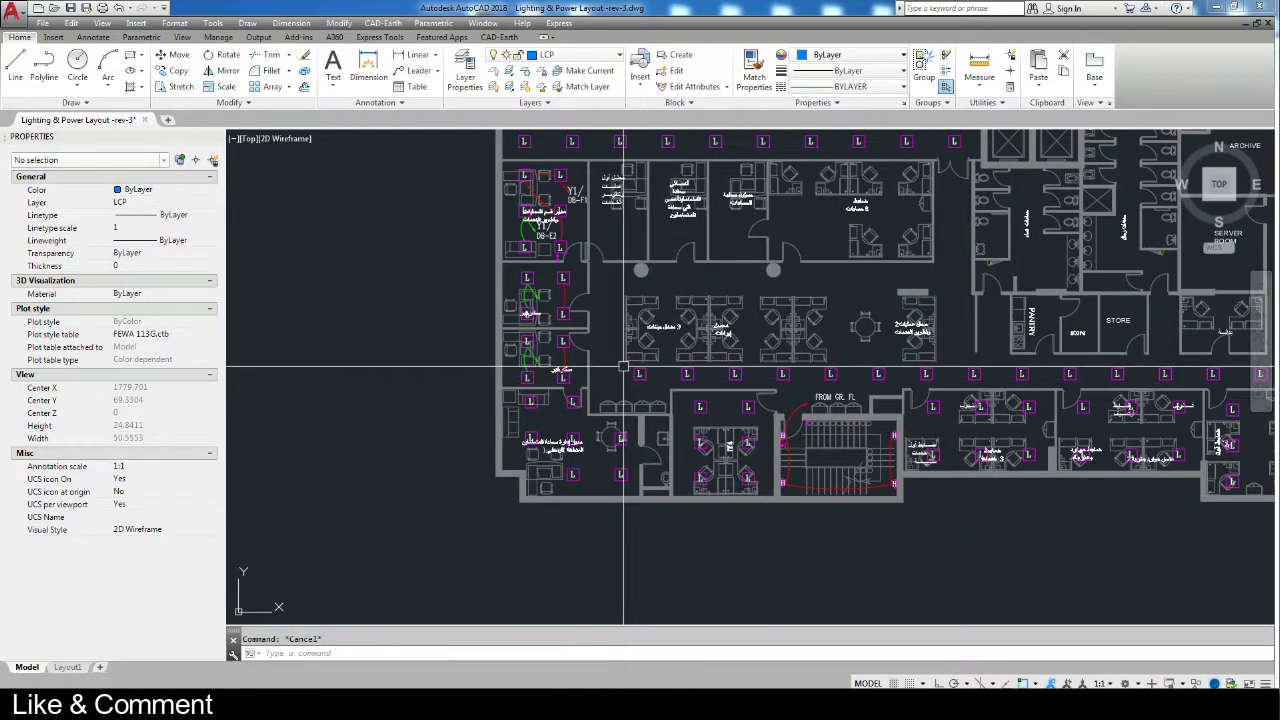
Copy the fixture at the left end of the corridor row.
scroll(625, 398, up, 2)
scroll(666, 398, up, 2)
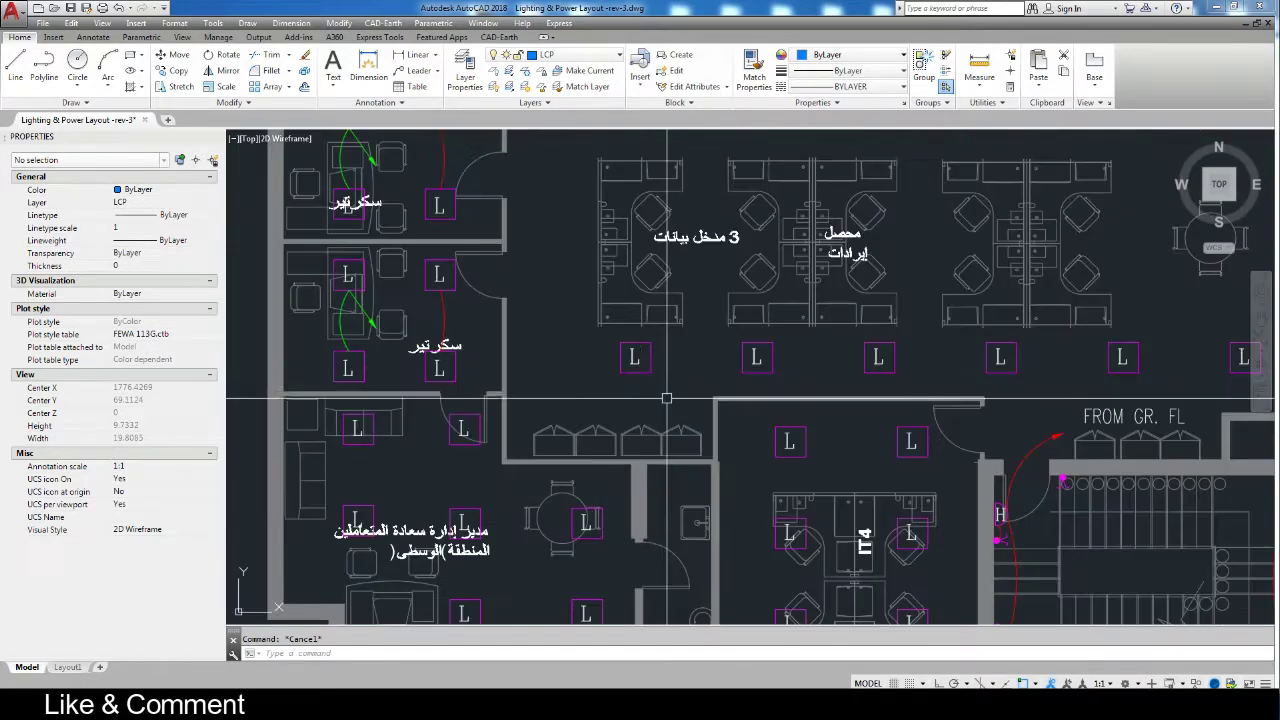
click(630, 352)
text(co)
key(space)
click(757, 357)
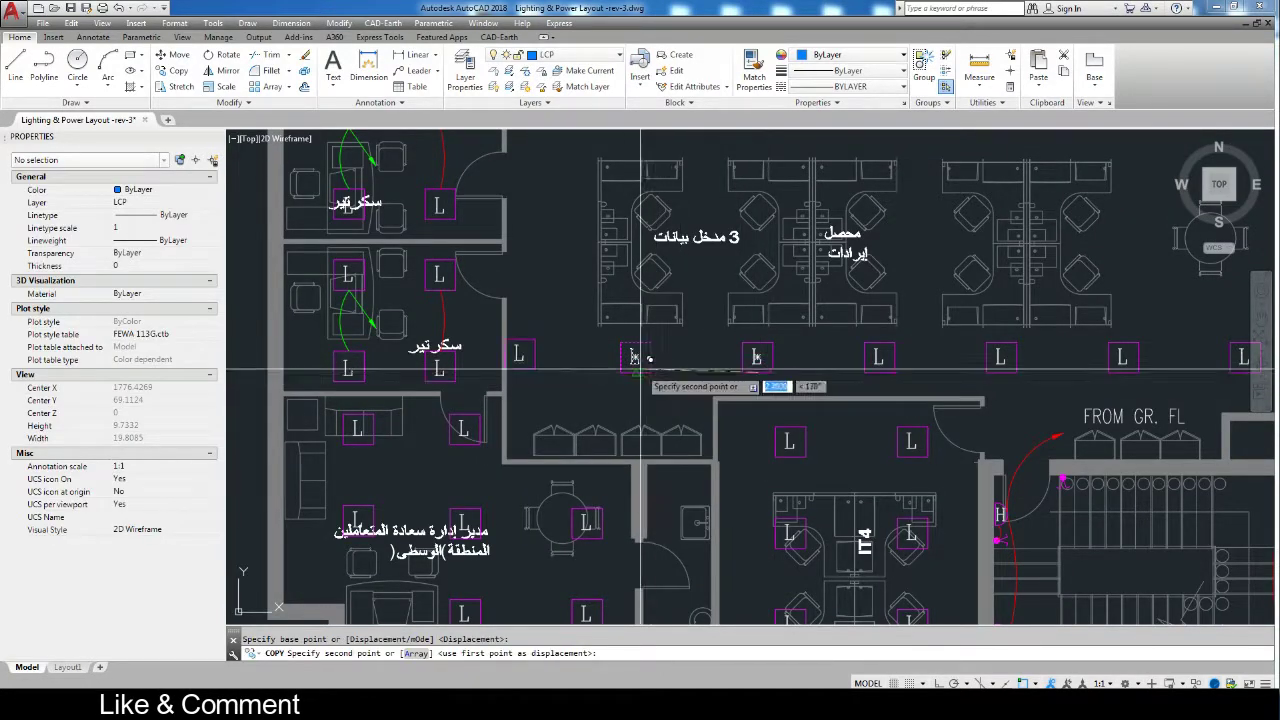
click(640, 370)
key(Escape)
With Ortho on, place a copy of the left-end fixture further left of the row.
drag(660, 335, 643, 386)
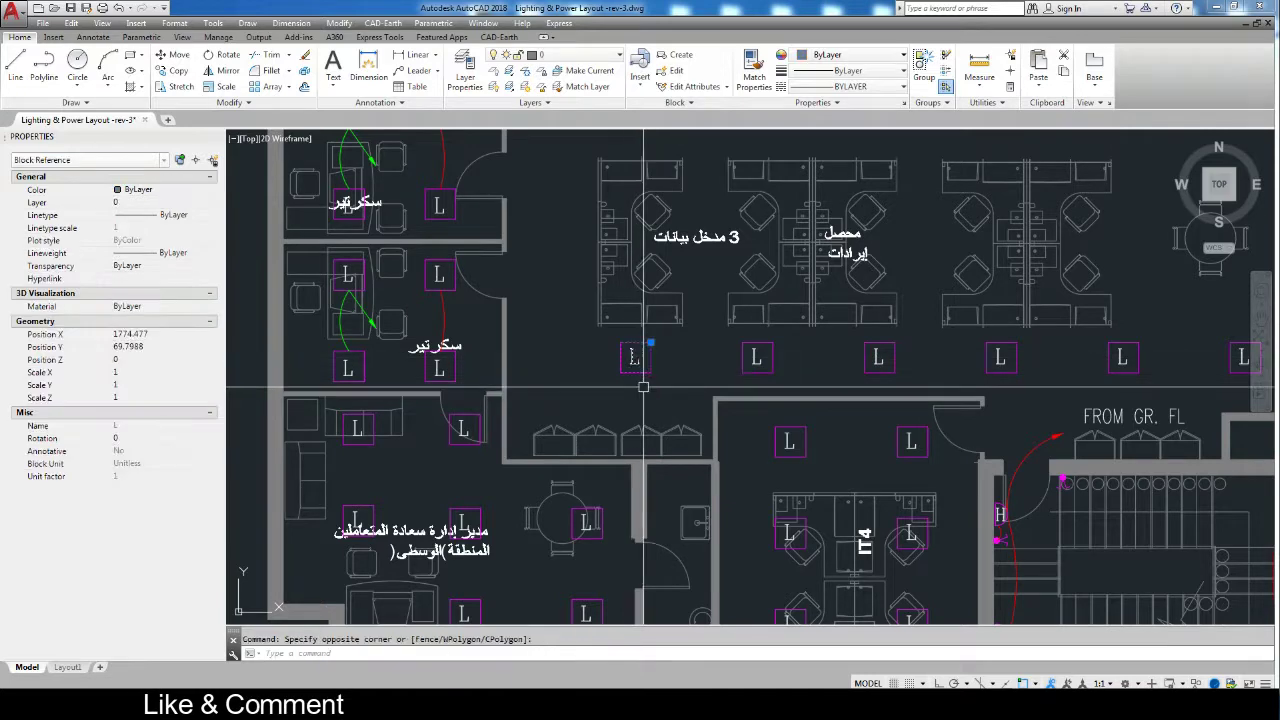
text(o)
key(space)
click(645, 386)
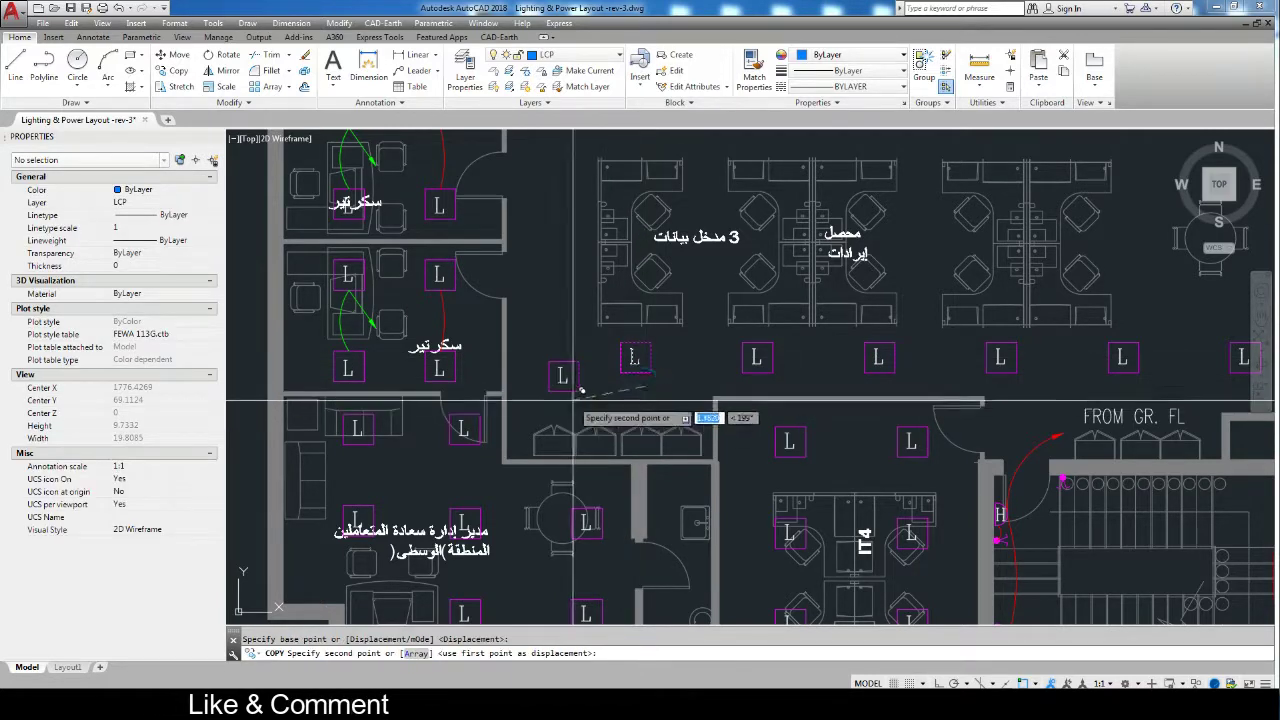
key(F8)
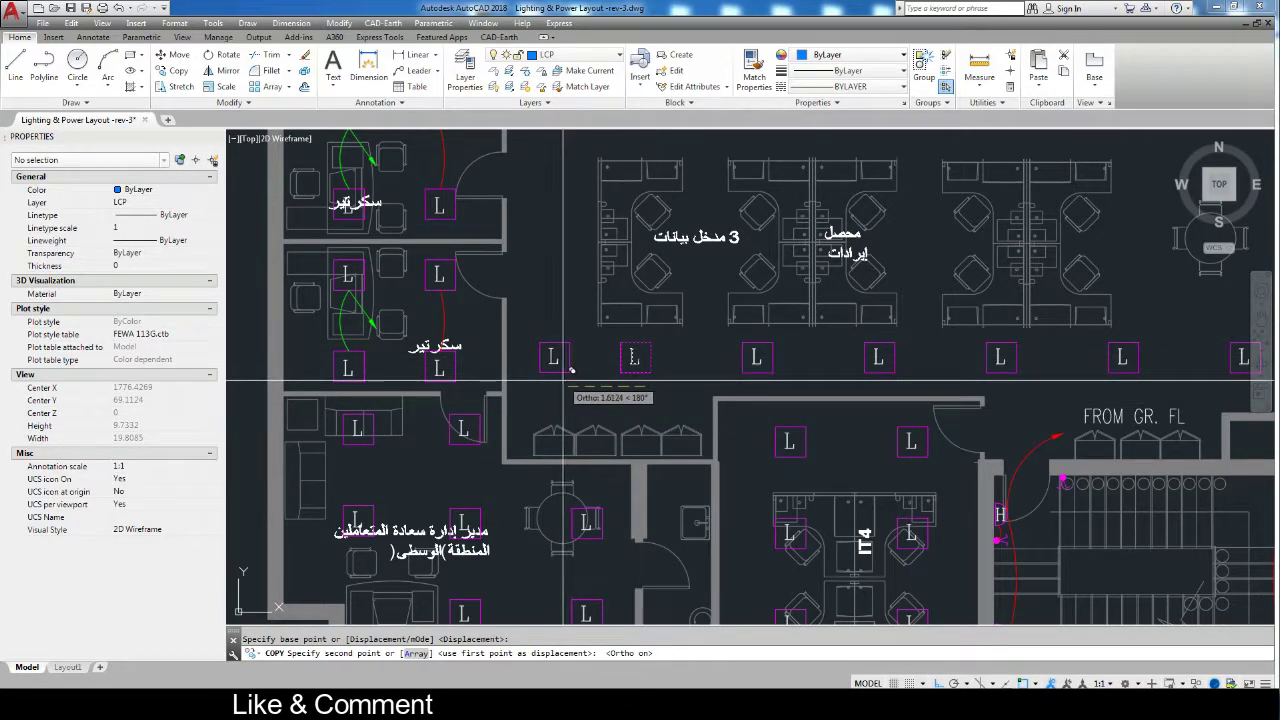
click(563, 372)
key(Escape)
Copy the new fixture up the west corridor at 2.4 spacing, adding successive fixtures.
click(557, 372)
key(space)
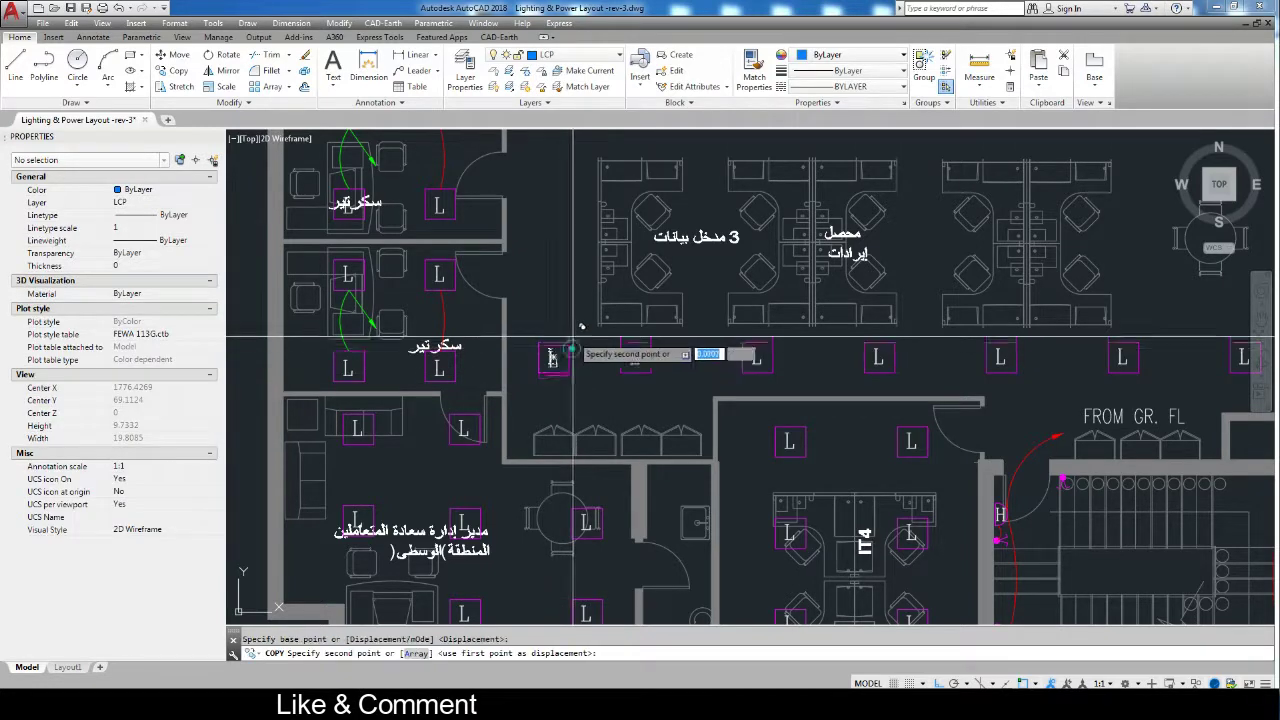
click(569, 345)
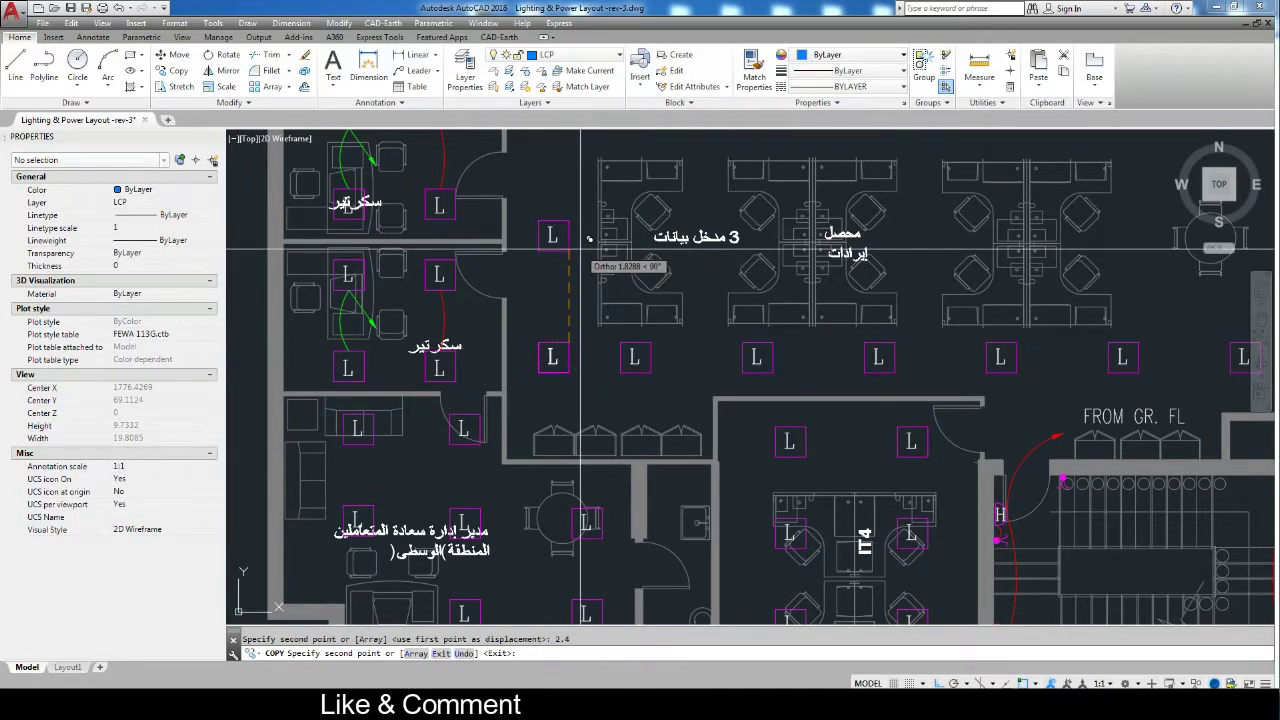
middle_drag(580, 249, 588, 500)
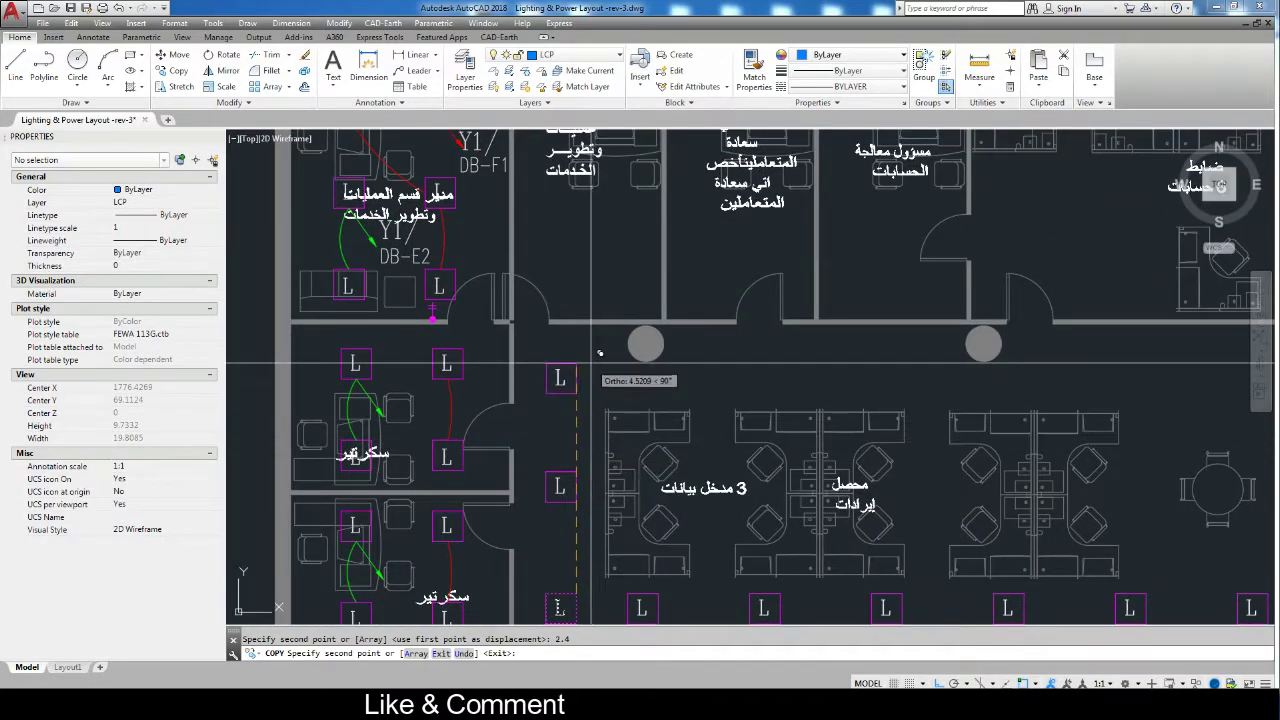
key(Return)
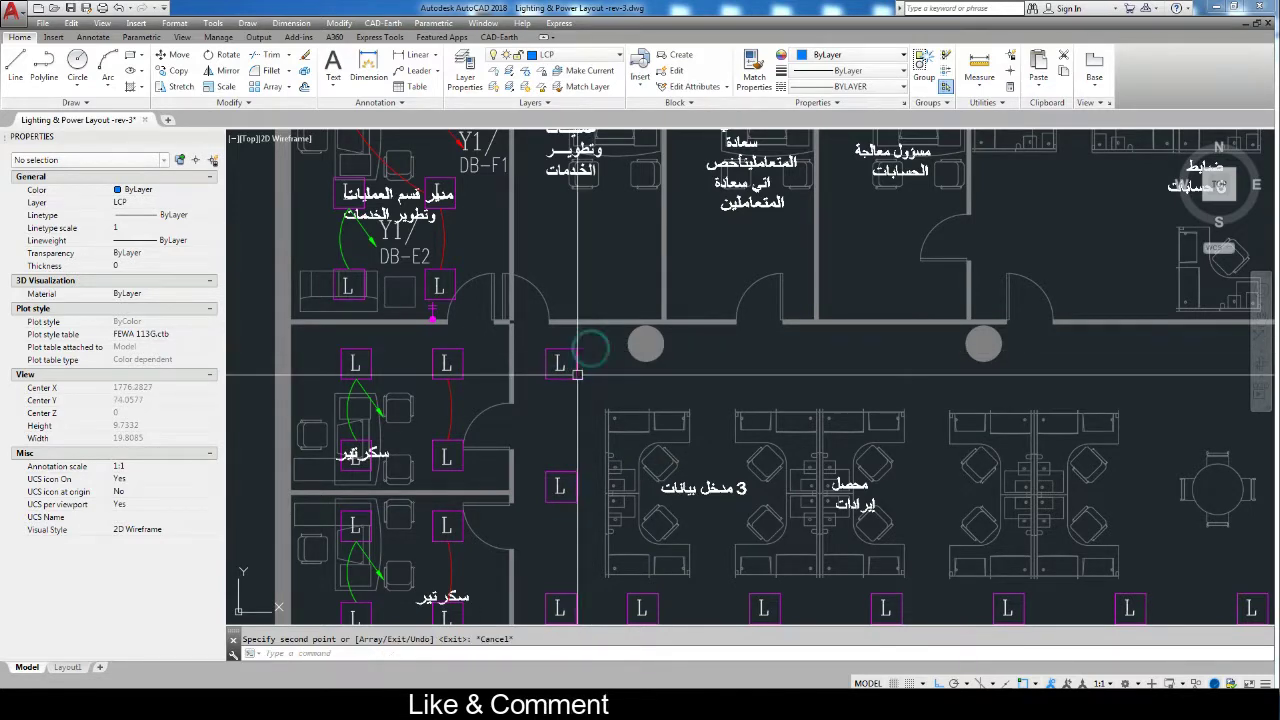
click(566, 366)
scroll(566, 370, down, 2)
scroll(483, 400, down, 3)
End the previous copy, select the two corridor fixtures and start copying them, then cancel.
key(Escape)
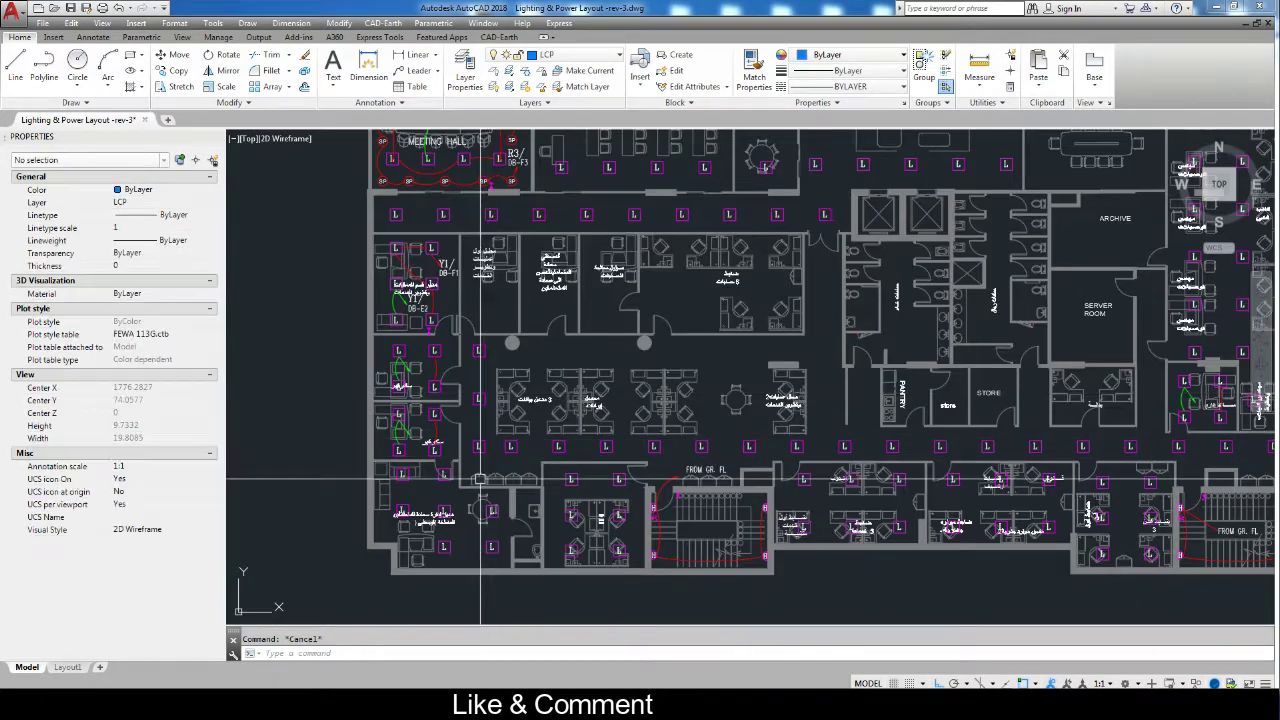
scroll(483, 400, up, 2)
scroll(466, 289, up, 1)
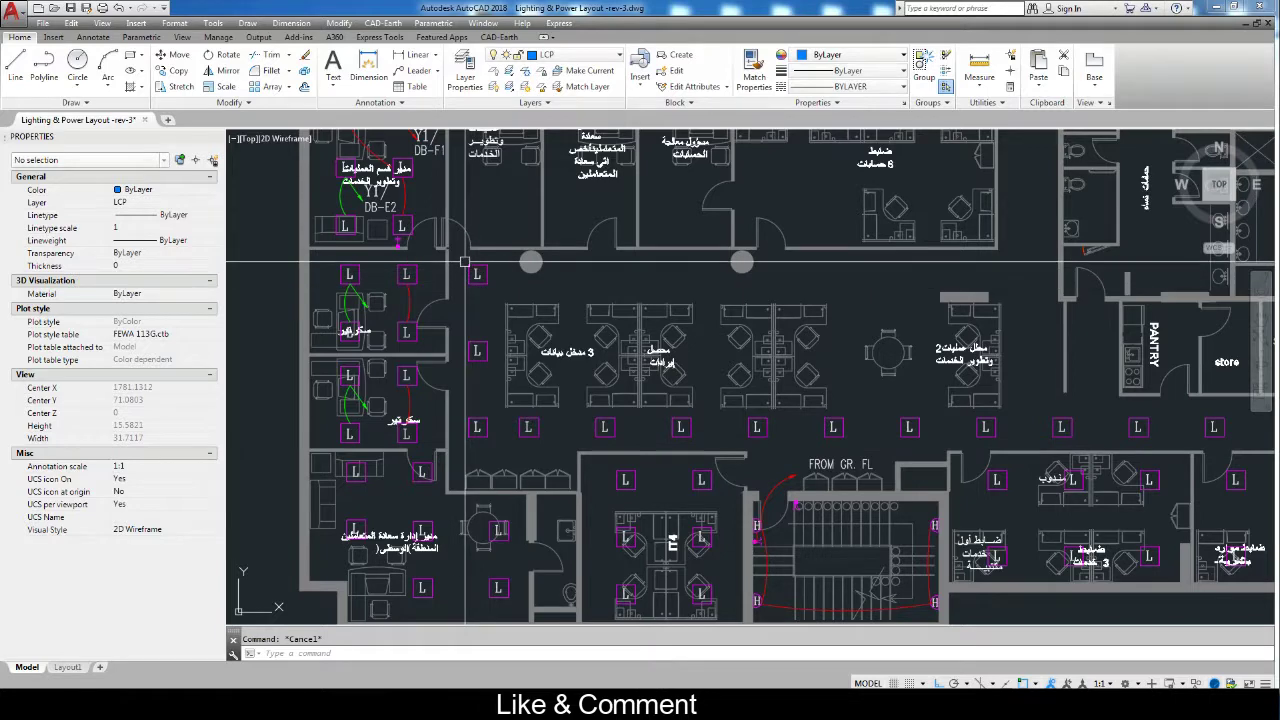
click(463, 258)
click(494, 408)
text(o)
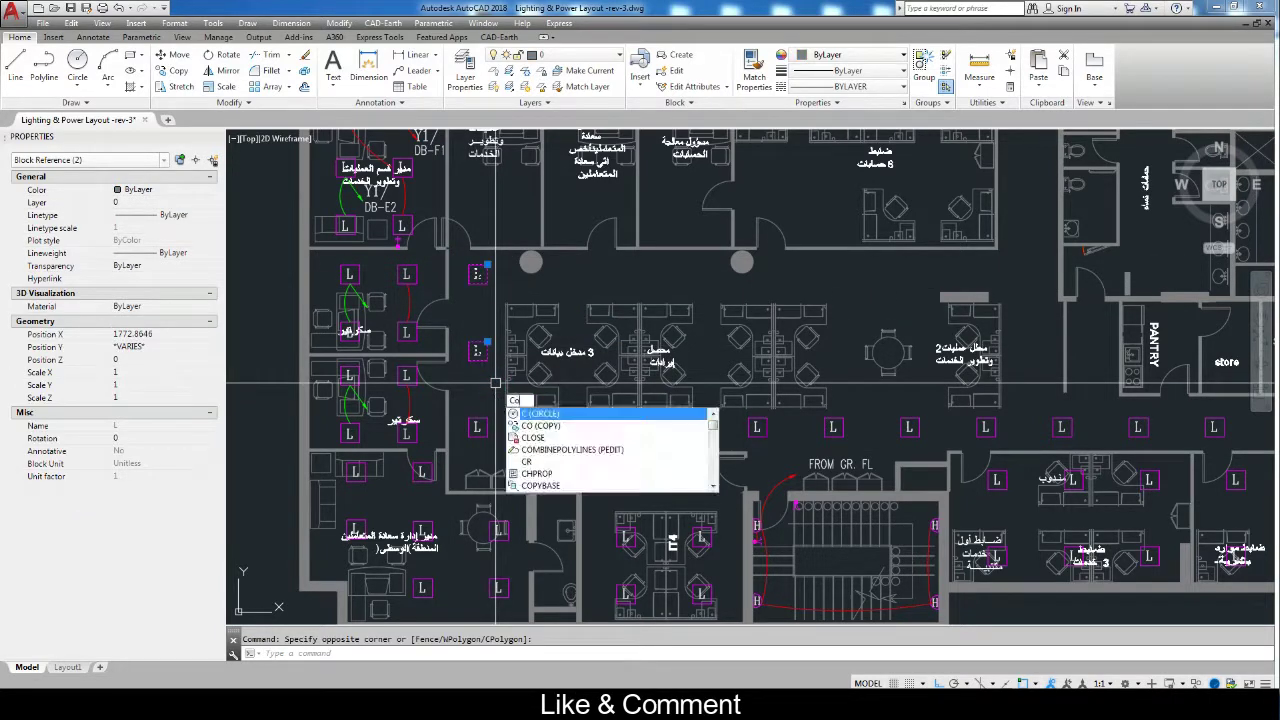
key(Return)
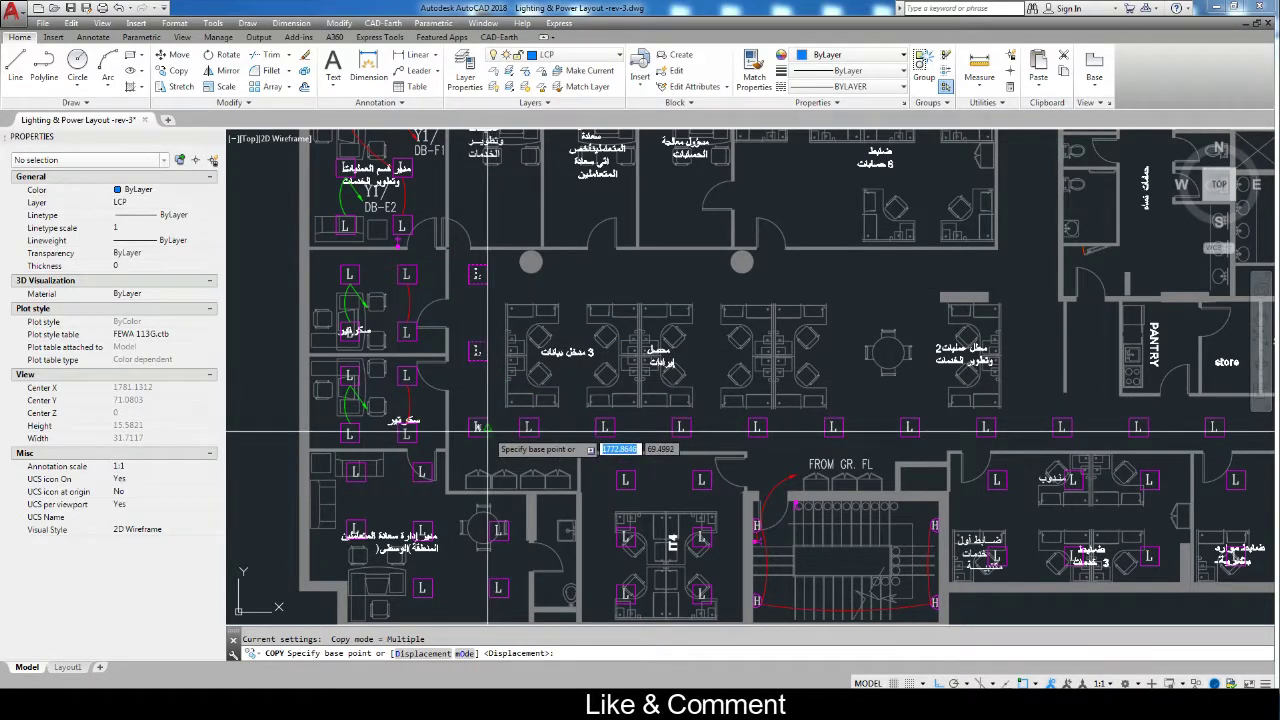
click(488, 432)
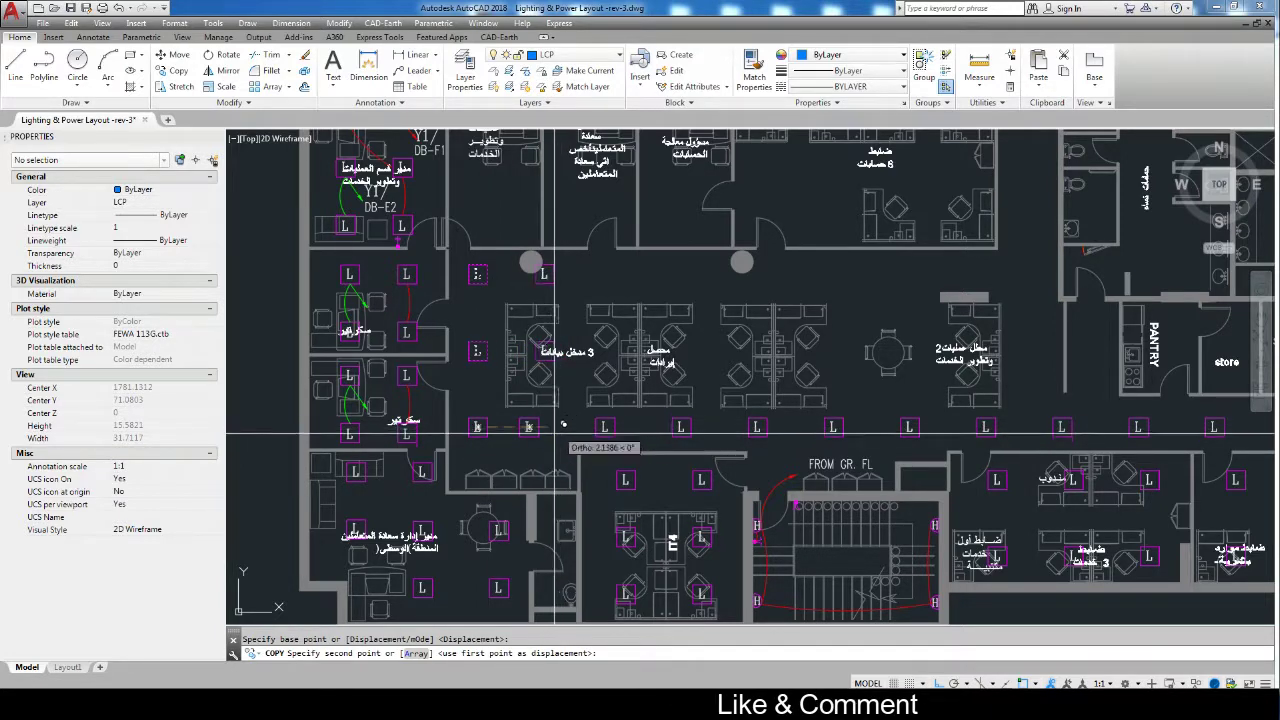
key(Escape)
Erase the two stray corridor fixtures.
click(533, 432)
click(522, 427)
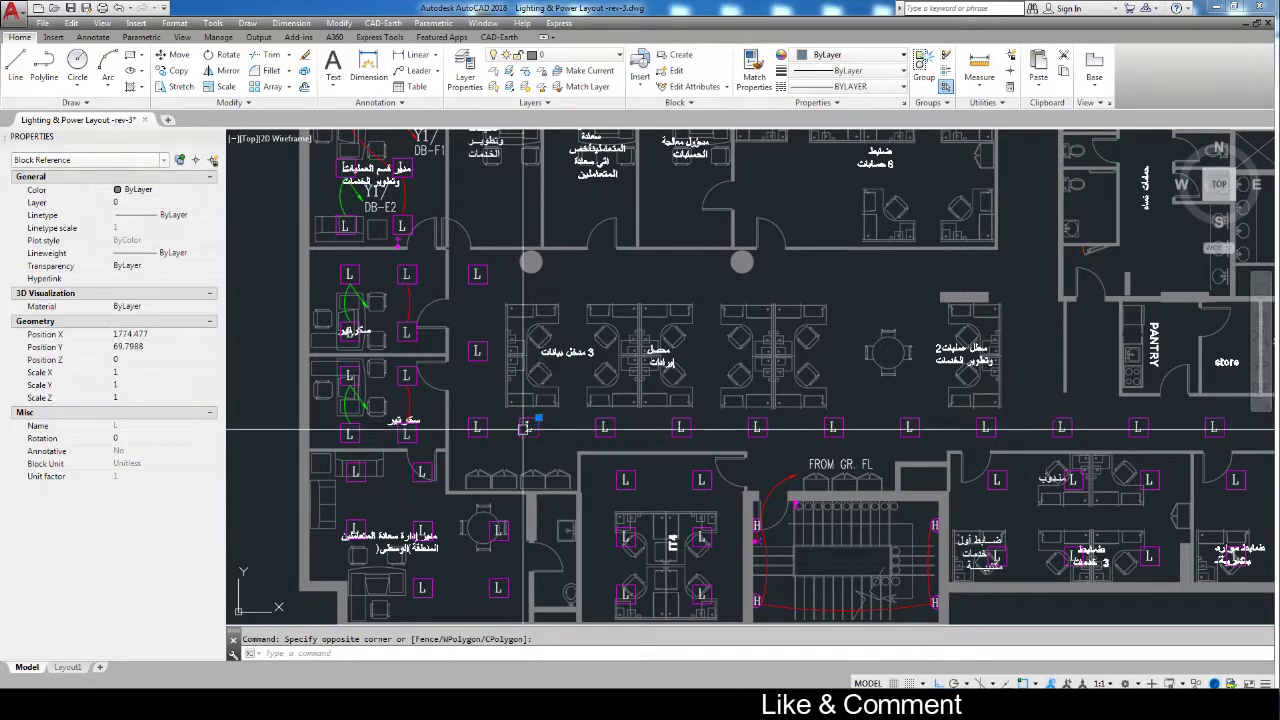
key(Delete)
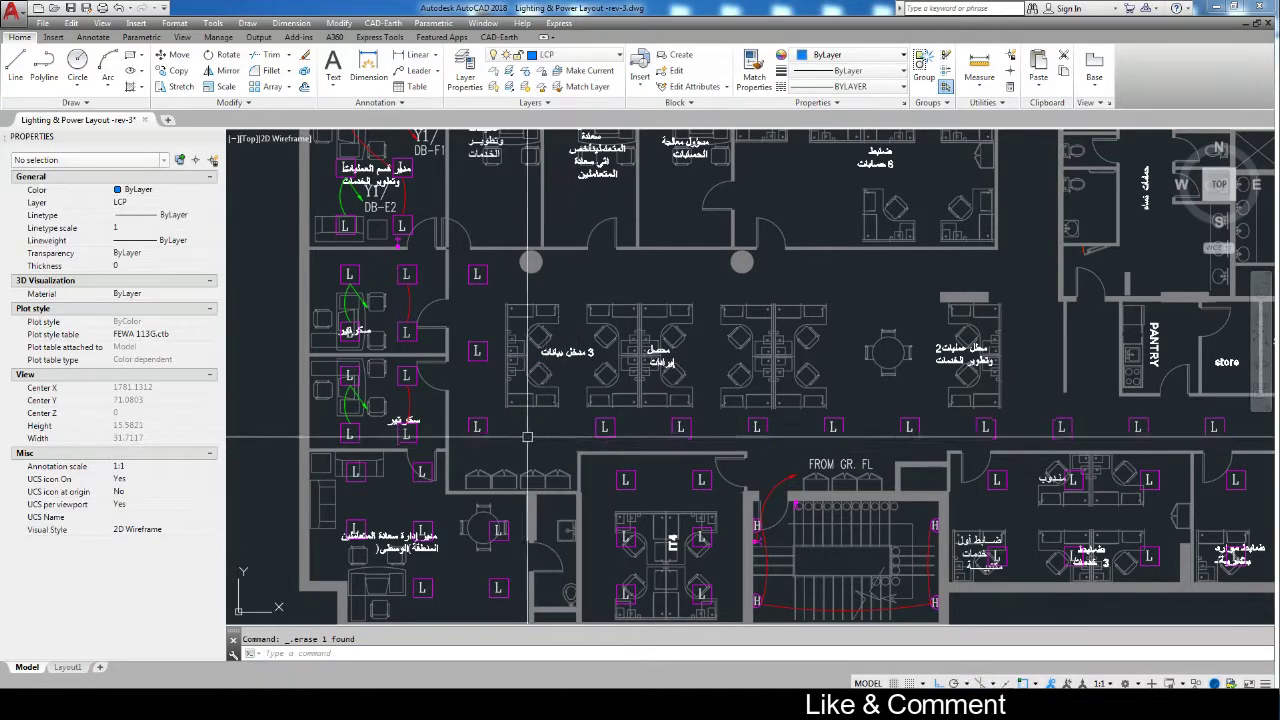
click(480, 390)
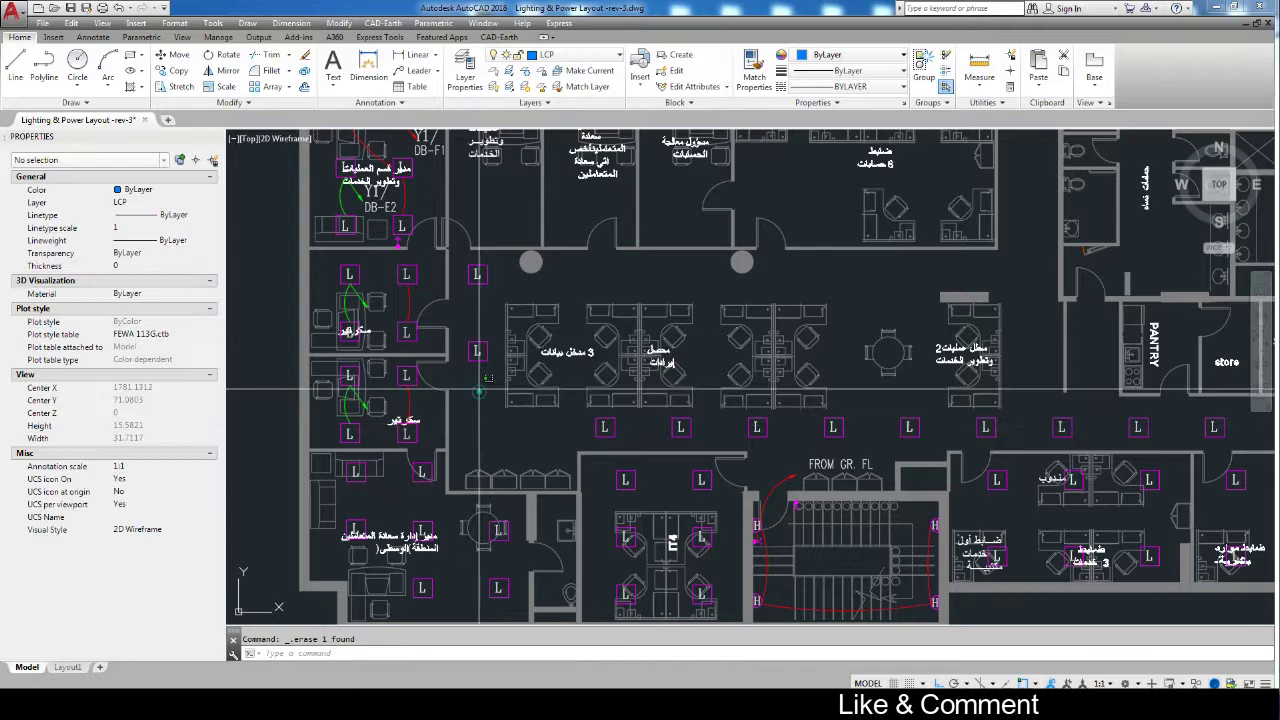
click(476, 273)
key(Delete)
Copy the row's left-end fixture one position further west to extend the corridor row.
click(604, 427)
text(co)
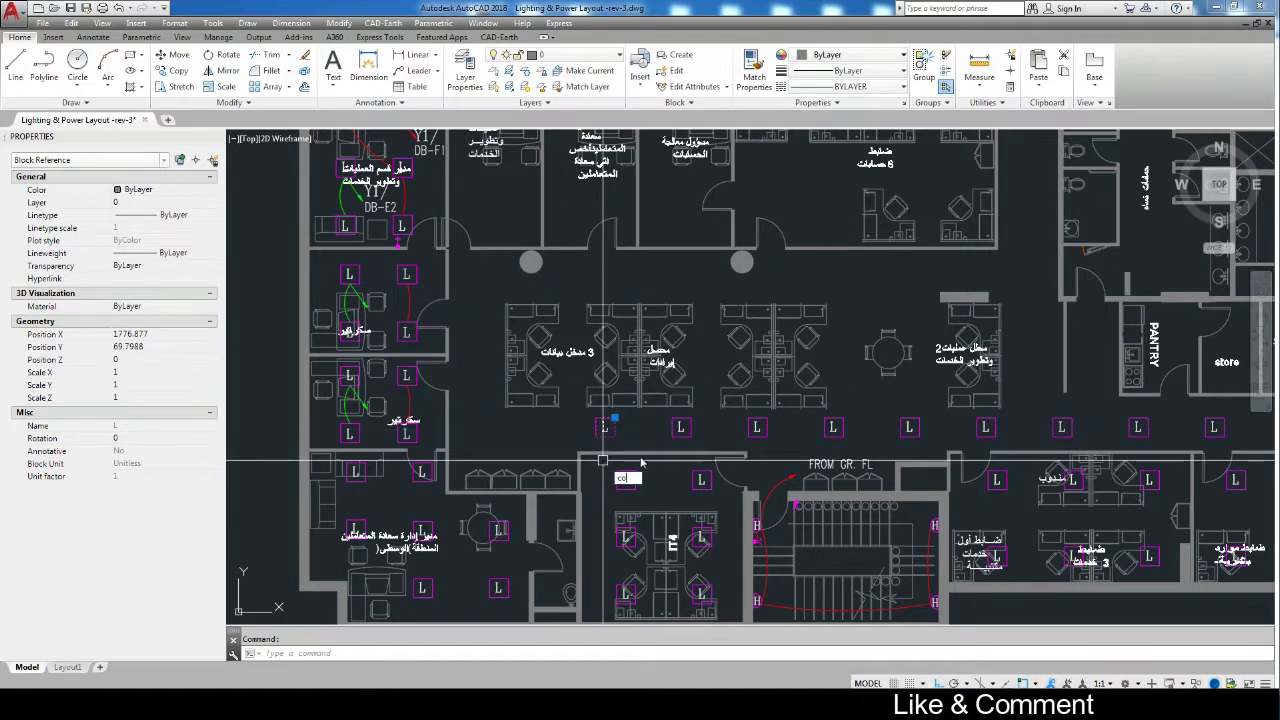
key(Return)
click(682, 438)
scroll(614, 438, up, 4)
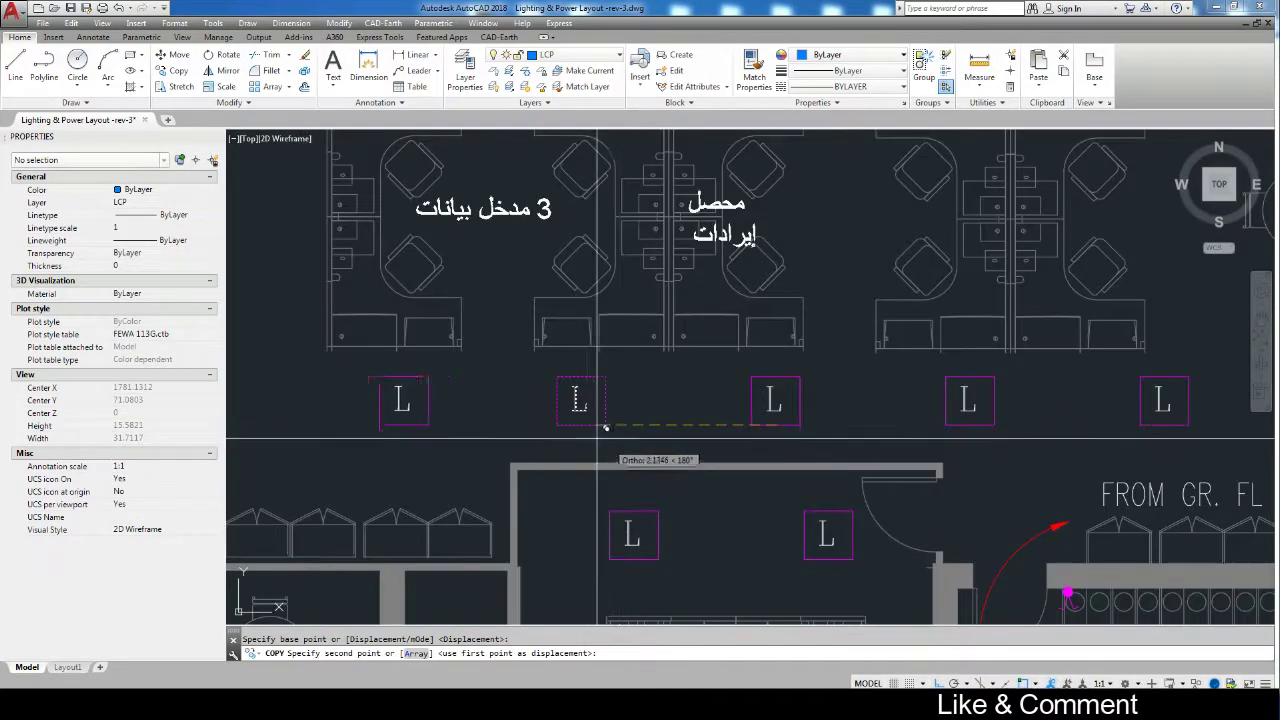
click(580, 427)
scroll(570, 428, down, 2)
scroll(550, 428, down, 2)
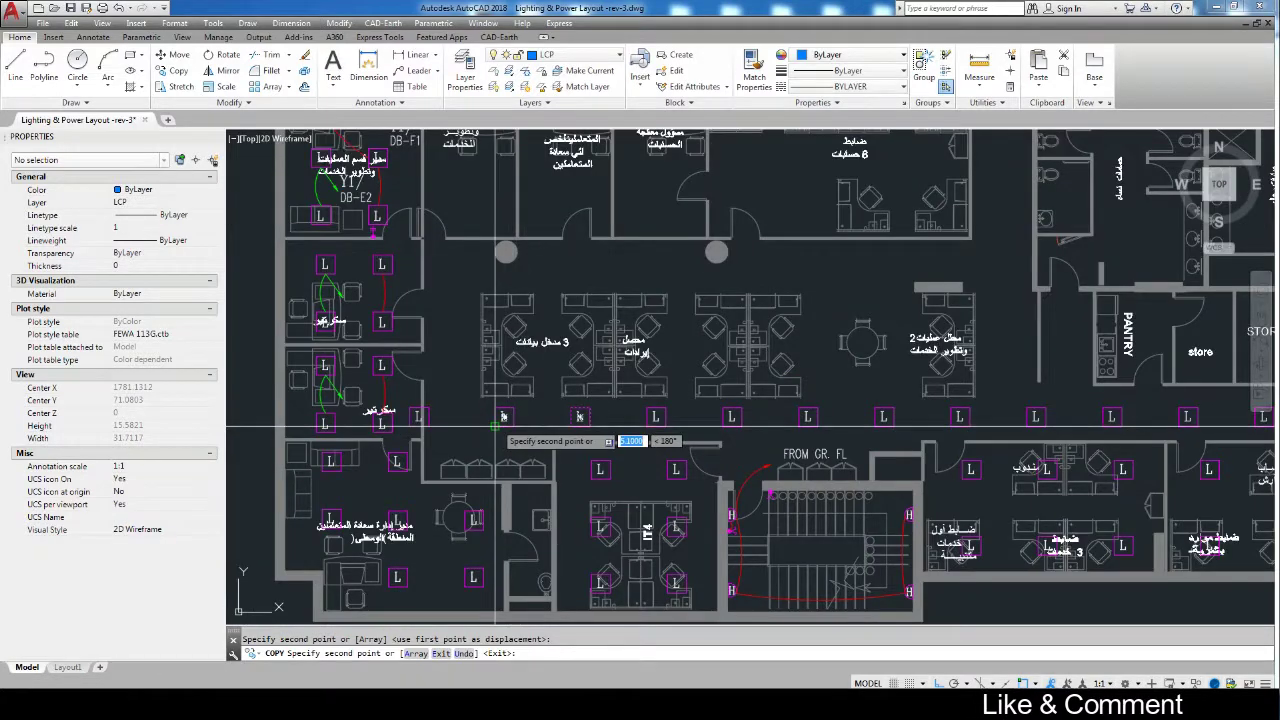
key(Escape)
Window-select the seven fixtures in the row and copy them 2.4 upward with CO.
click(457, 398)
scroll(760, 420, down, 2)
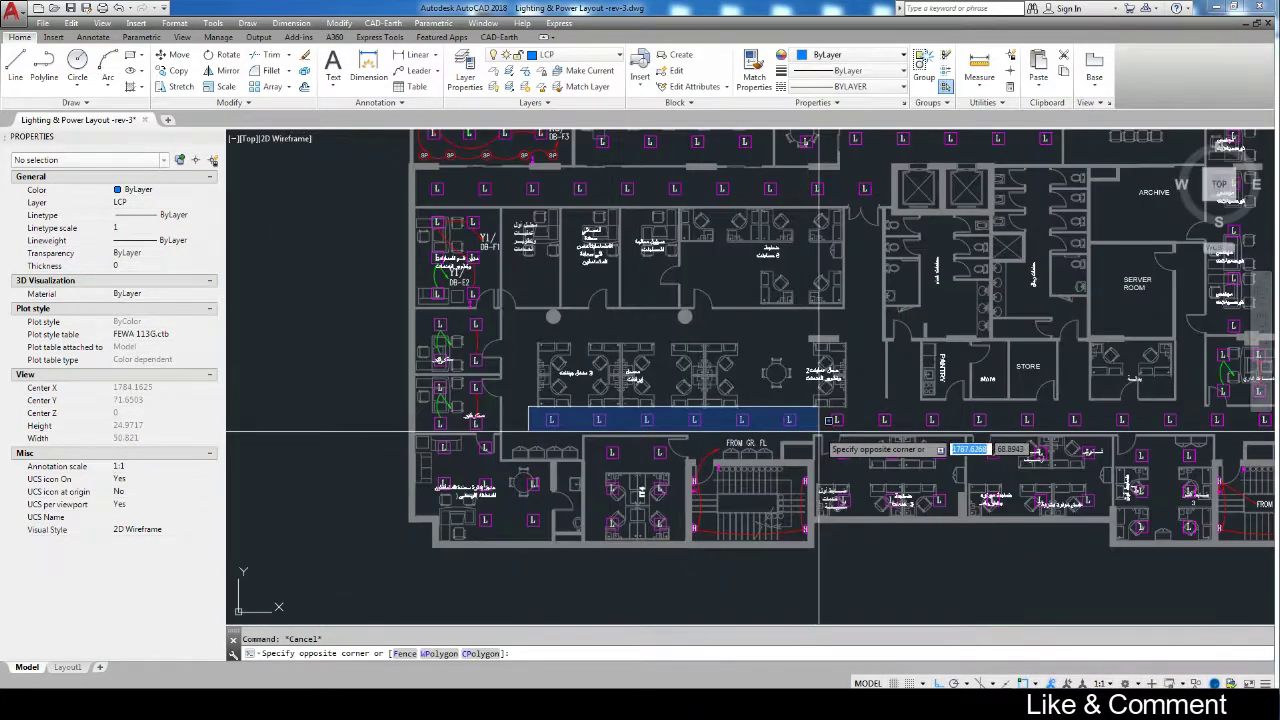
click(862, 430)
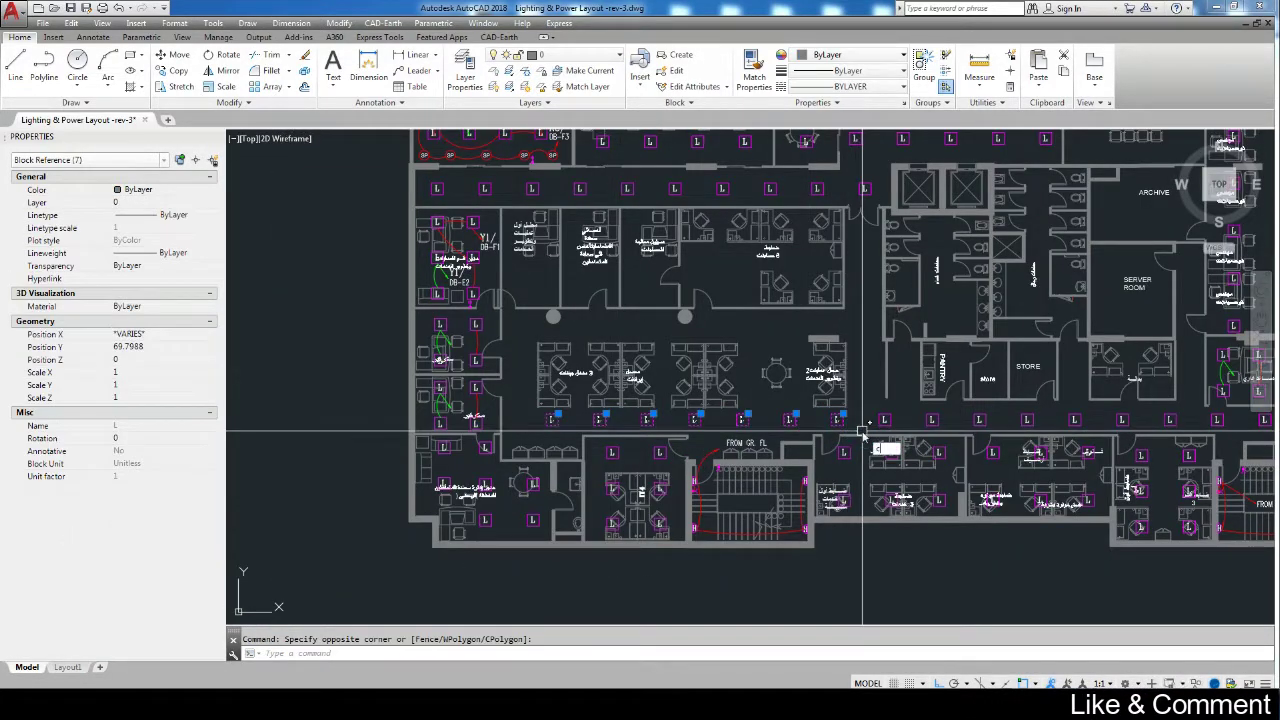
text(co)
key(Return)
scroll(862, 432, up, 3)
click(857, 414)
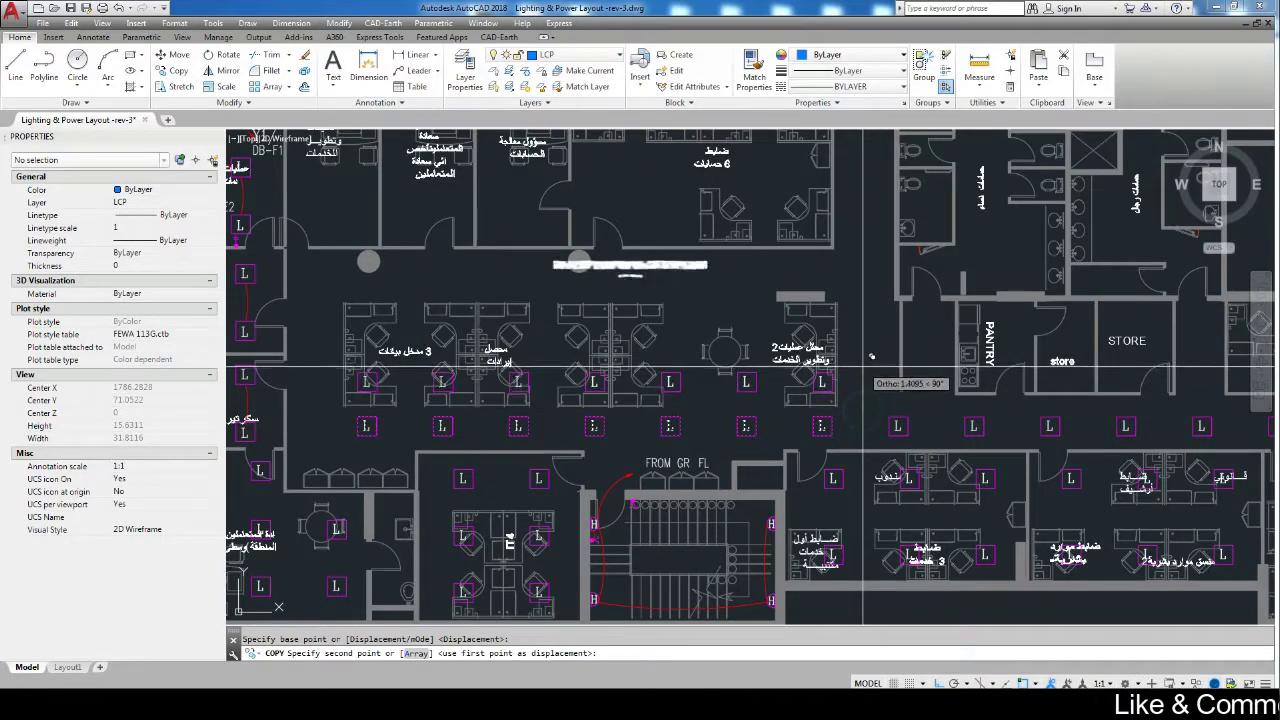
text(2.4)
key(Return)
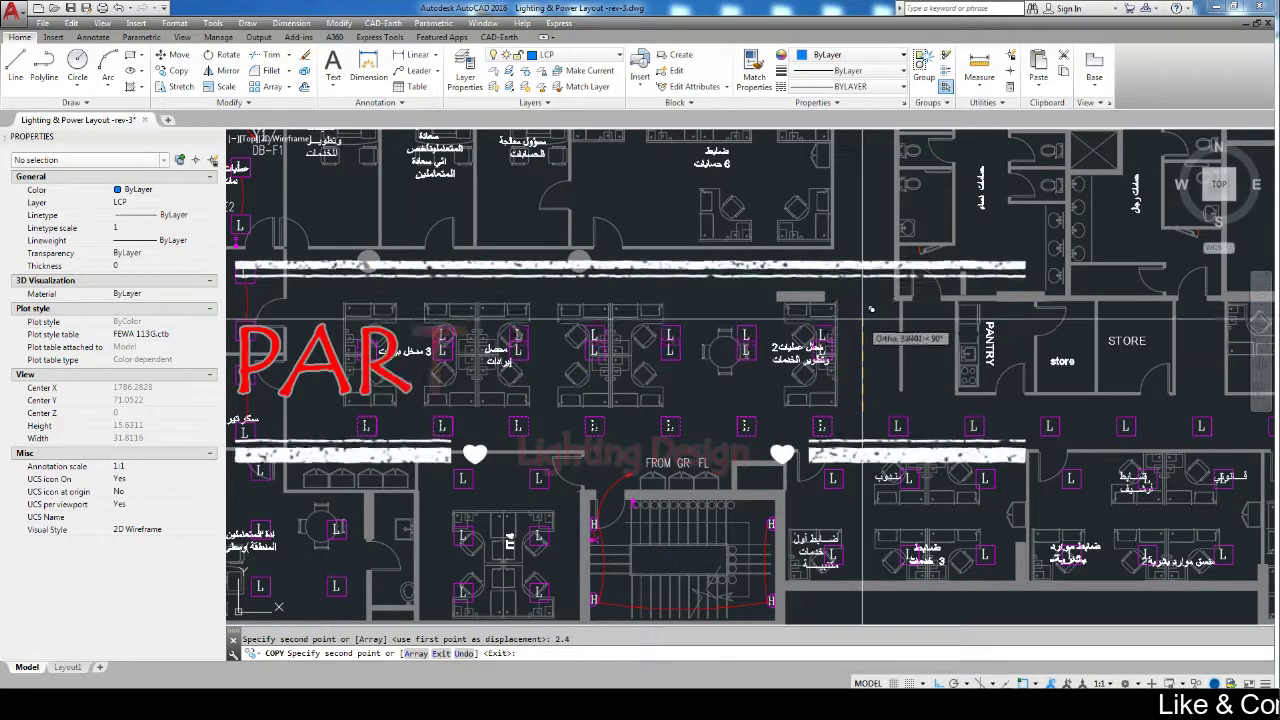
key(Return)
key(Return)
click(320, 333)
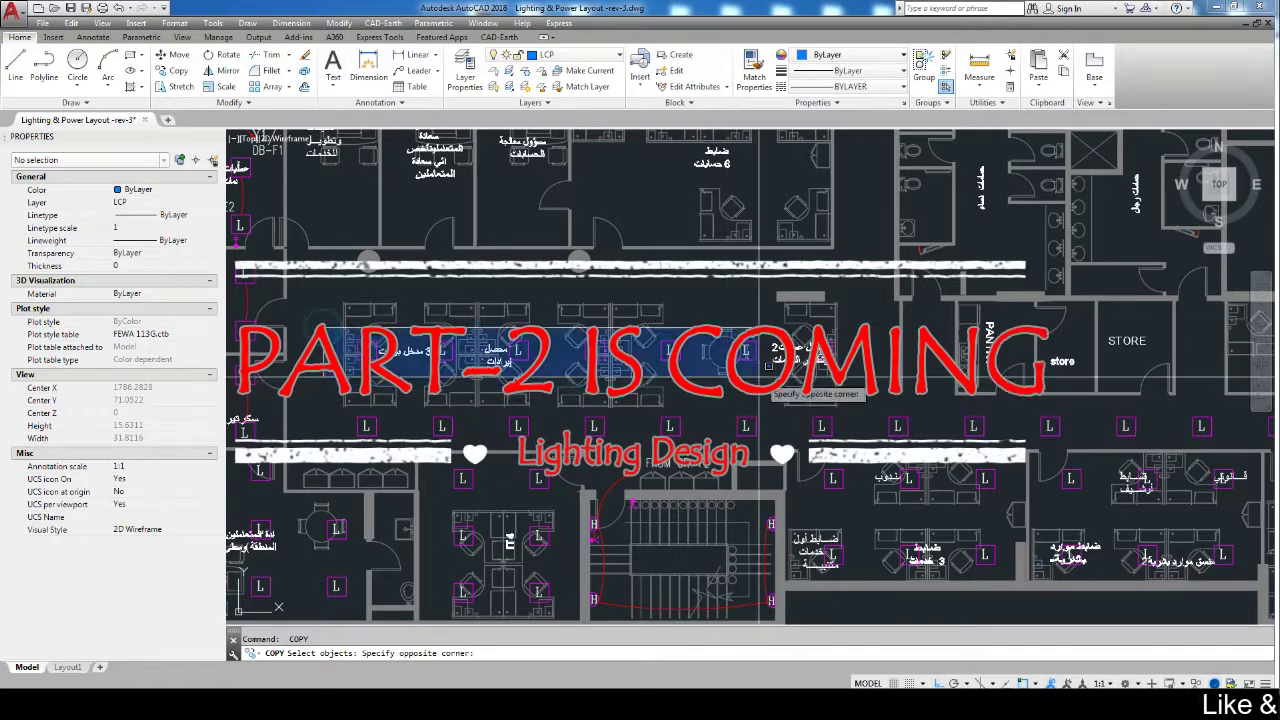
click(855, 438)
key(Return)
click(870, 434)
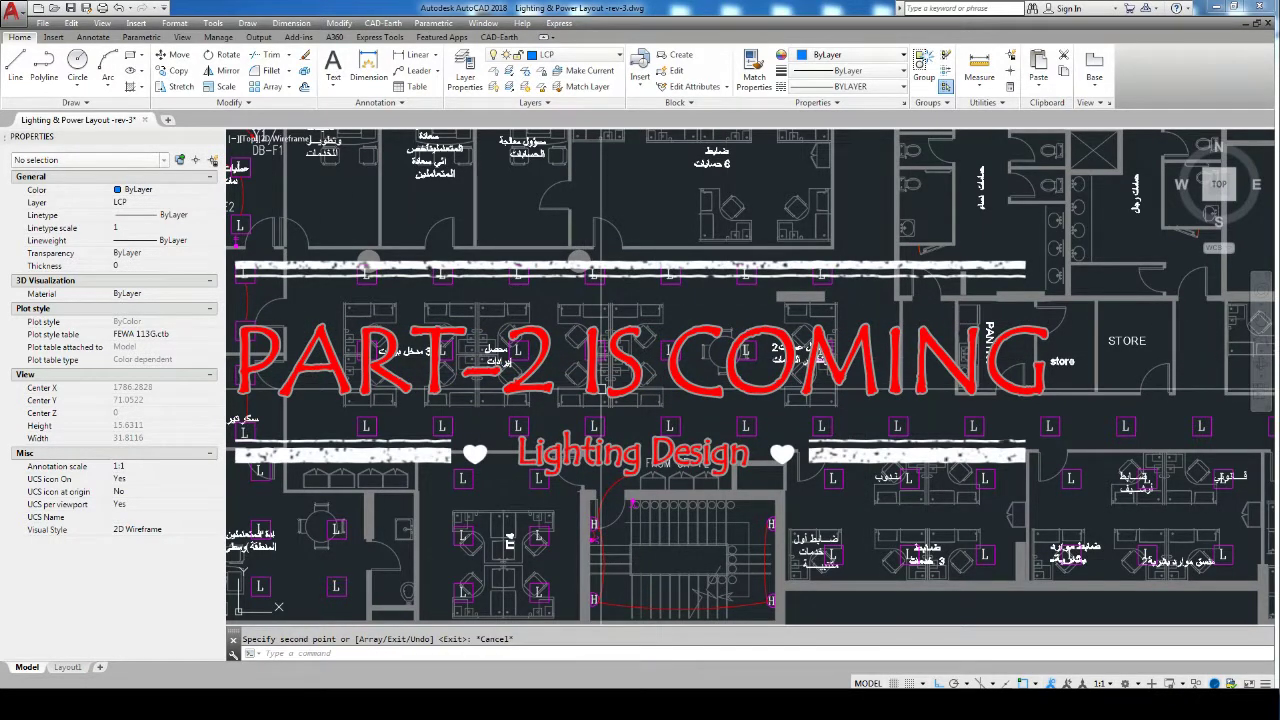
scroll(600, 390, down, 2)
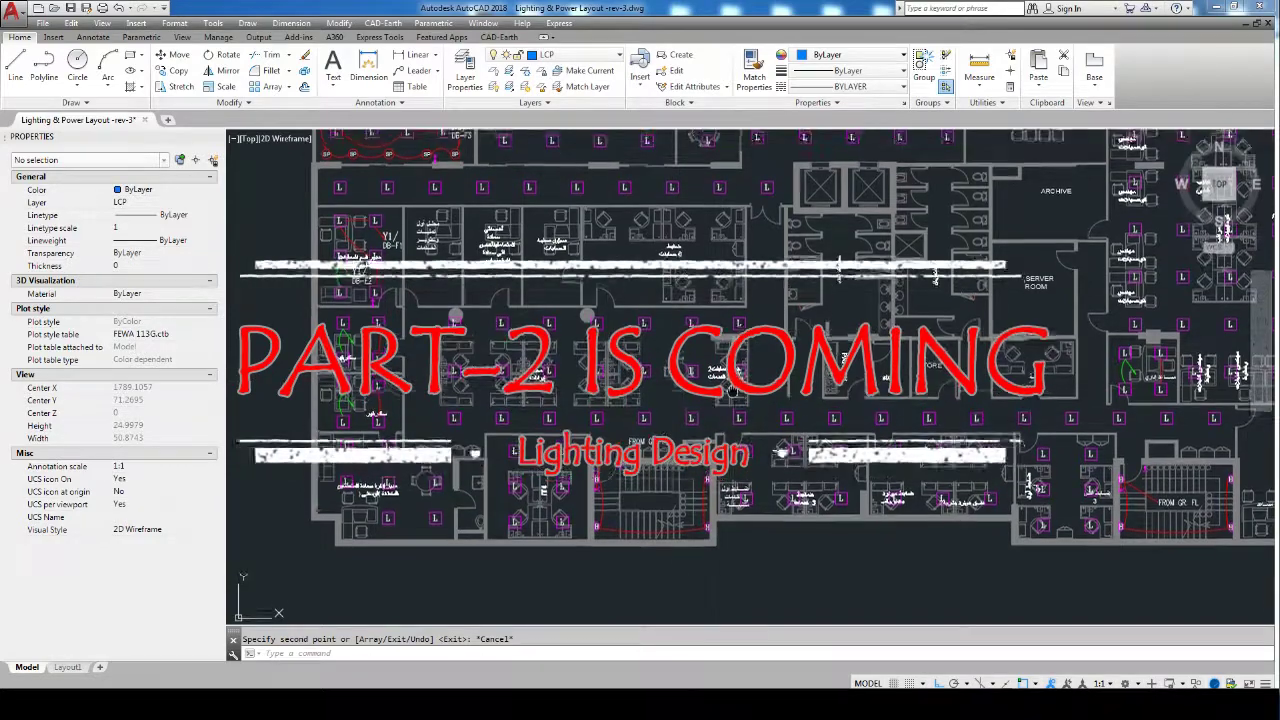